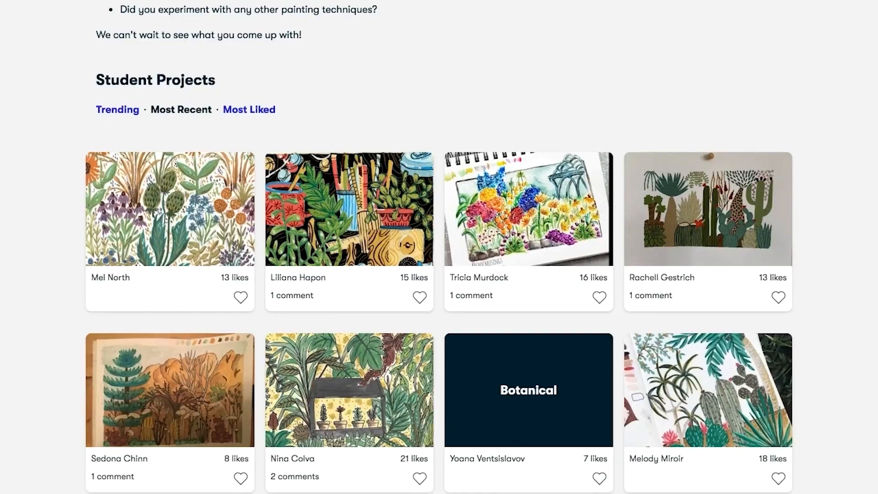
scroll(439, 247, "down", 5)
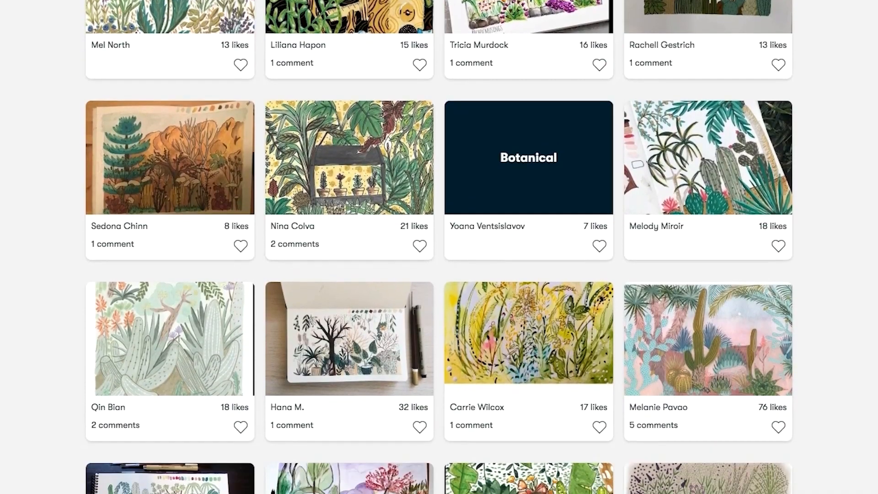
scroll(440, 247, "down", 2)
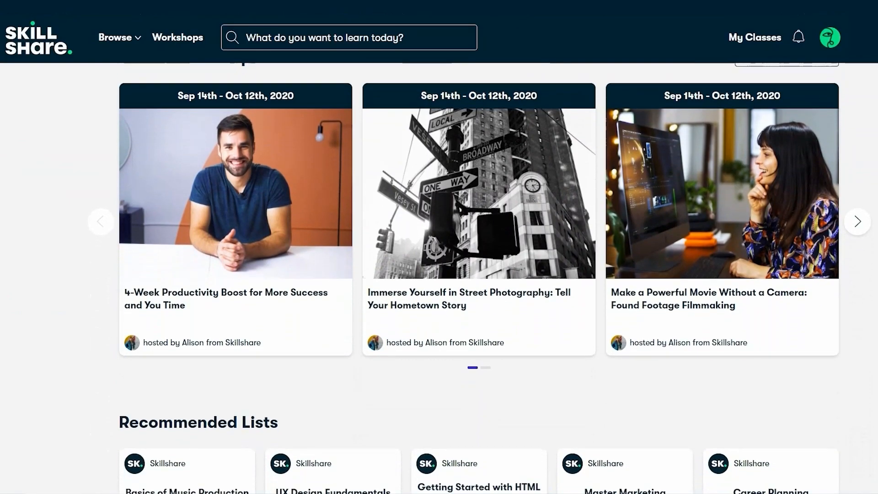
scroll(480, 275, "down", 3)
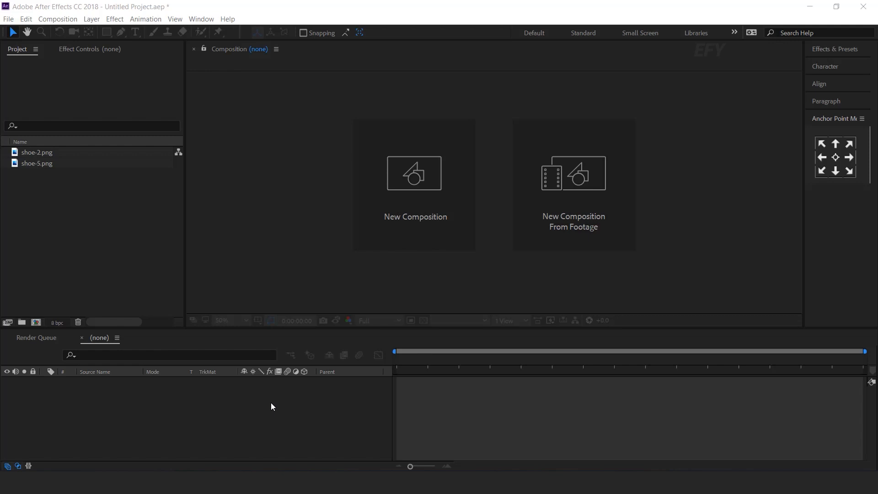
Step: Create a composition named "main comp" at 1920 x 1080 px, 30 fps, with a duration of 0:00:20:00
left_click(413, 194)
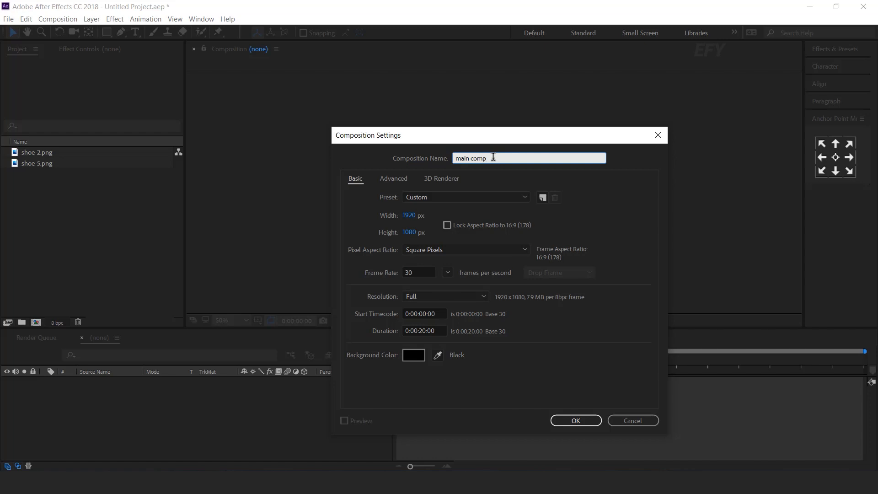
key("Return")
Step: Set up the Rectangle tool with no stroke and a solid salmon fill, E87878
left_click(106, 33)
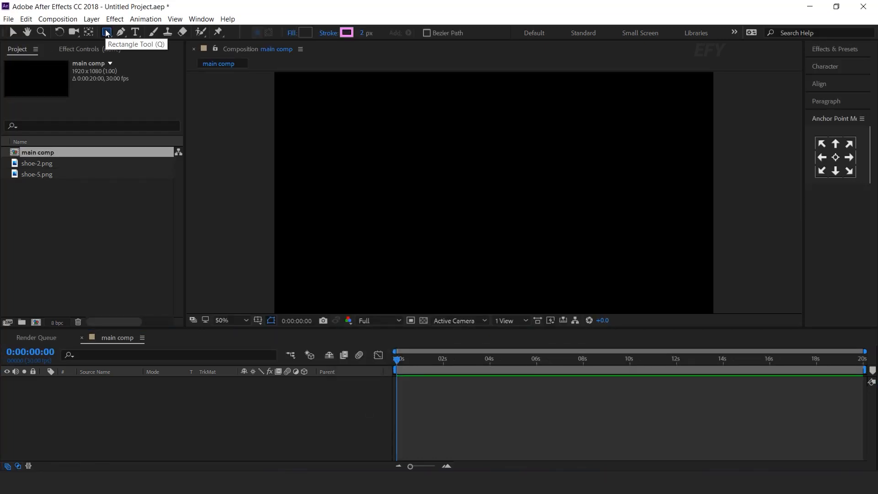
left_click(329, 32)
left_click(136, 77)
left_click(174, 145)
left_click(305, 33)
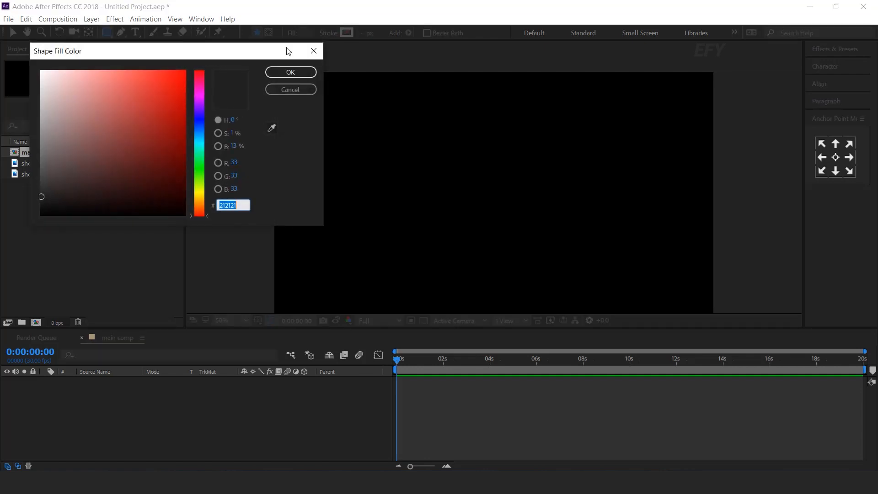
left_click_drag(102, 76, 109, 82)
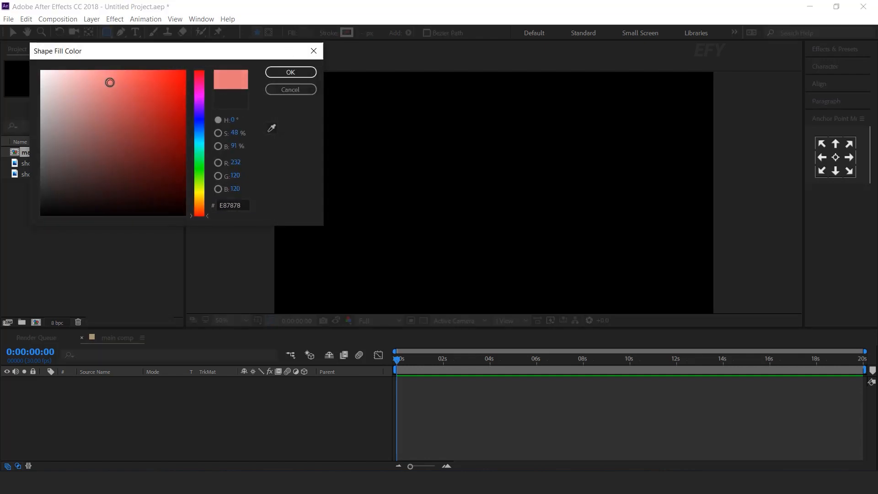
left_click(288, 72)
Step: Draw a rectangle larger than the frame so it covers the whole composition, and centre its anchor point on the shape
key("comma")
key("comma")
key("comma")
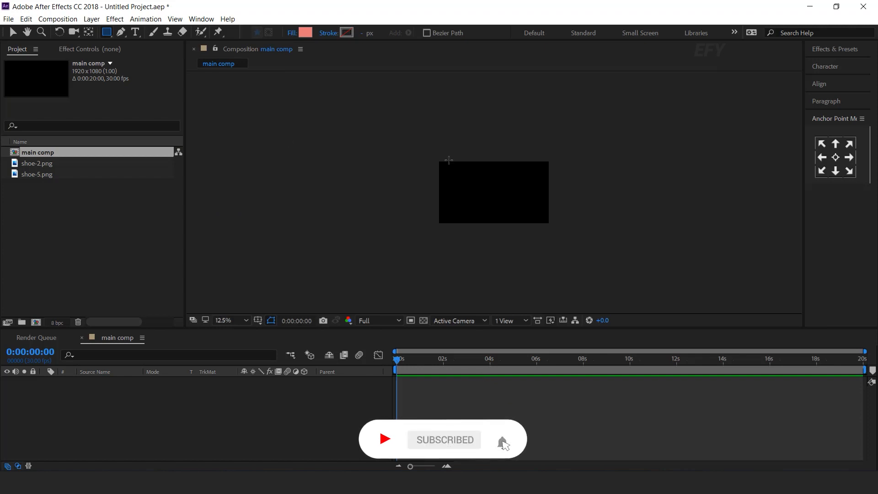
left_click_drag(406, 111, 588, 224)
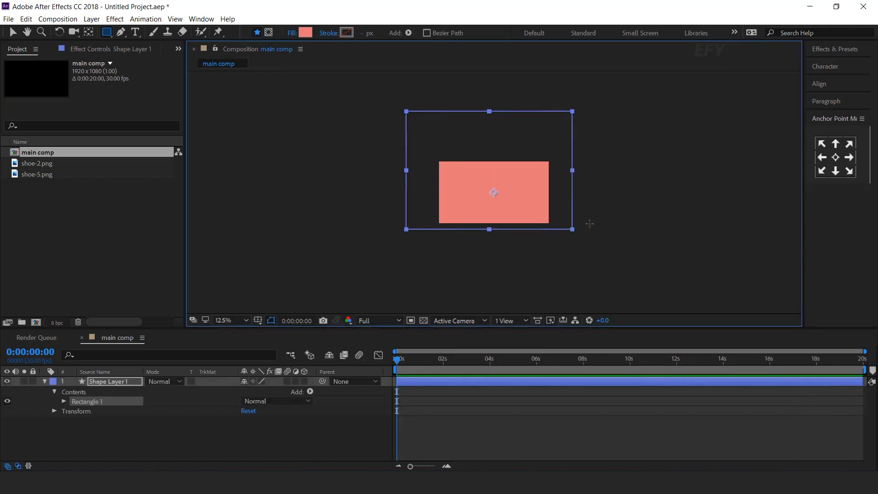
left_click(45, 381)
key("v")
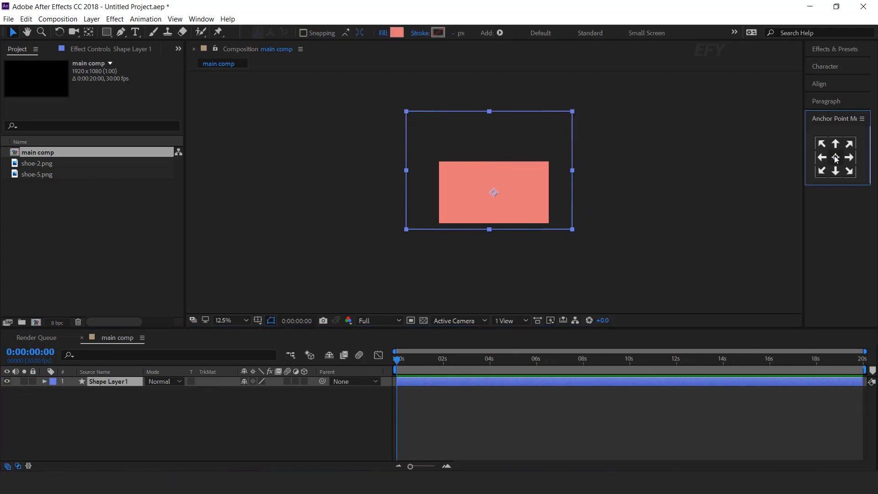
key("period")
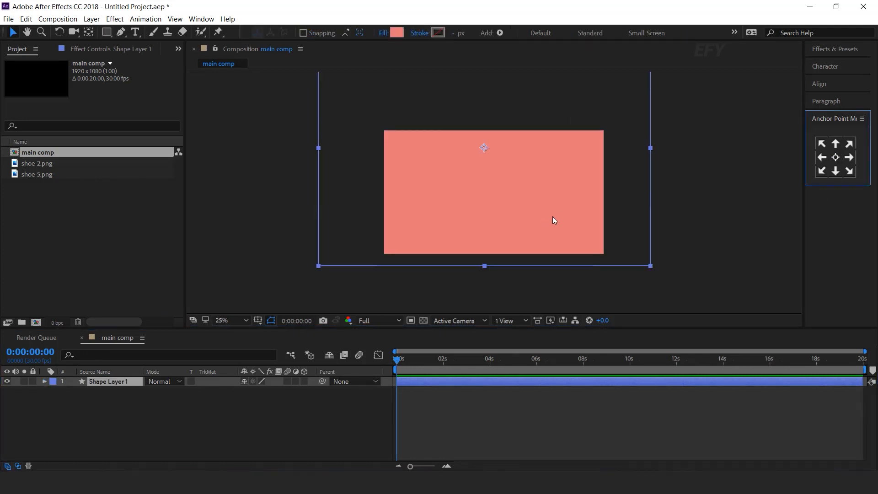
Step: Rotate the salmon rectangle to -25° and move it up so its lower edge cuts diagonally across the frame
left_click(114, 382)
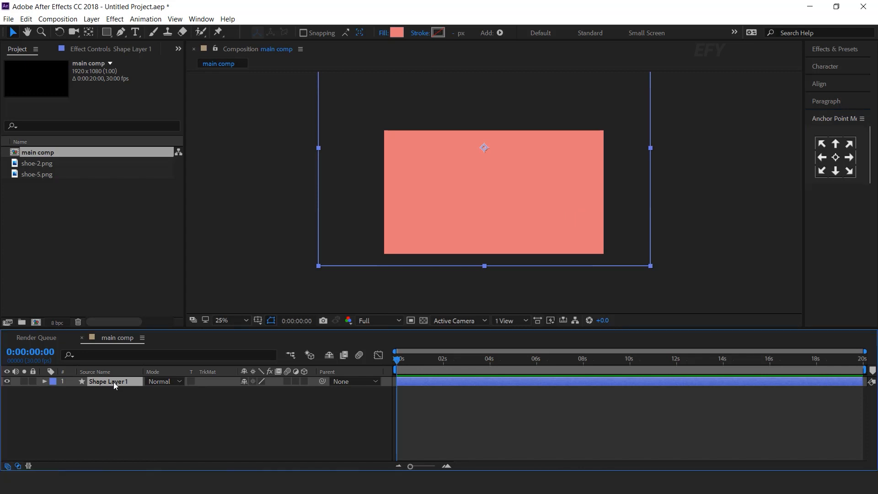
key("r")
mouse_move(255, 391)
left_mouse_down()
mouse_move(237, 394)
mouse_move(258, 396)
left_mouse_up()
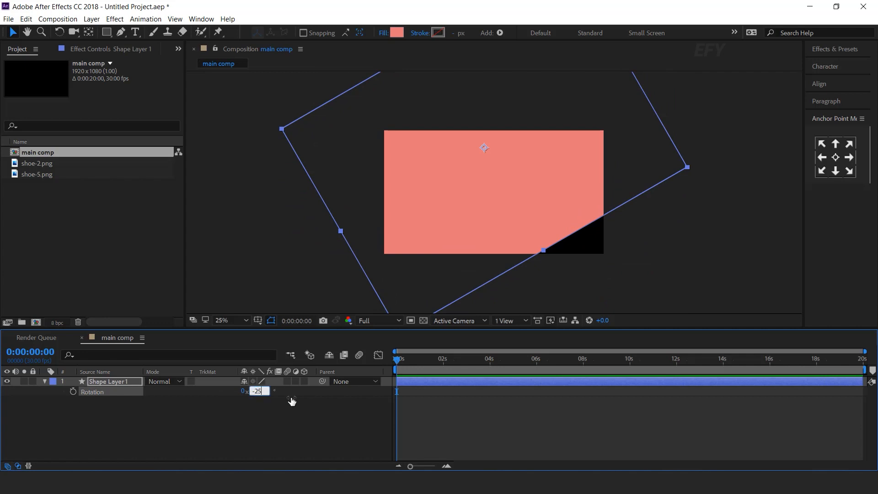
key("Return")
left_click_drag(601, 238, 552, 148)
left_click(45, 382)
Step: Duplicate the salmon shape layer and move the copy down to cover the empty lower half of the frame
key("ctrl+d")
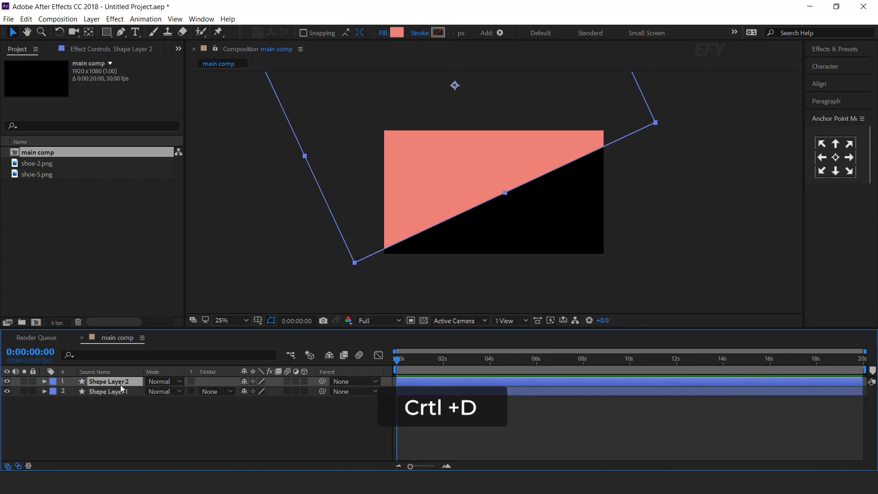
key("comma")
left_click_drag(475, 139, 522, 240)
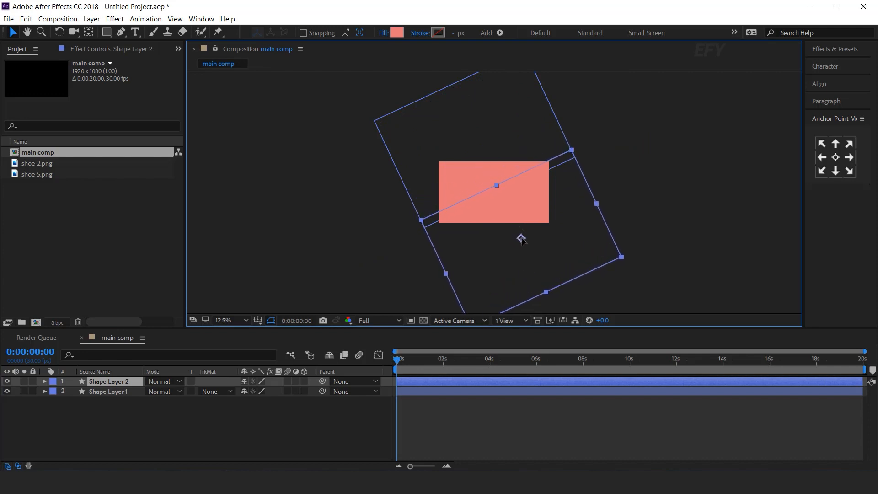
Step: Change the copy's fill to blue, 7886E8, and nudge it down so it only slightly overlaps the salmon shape's diagonal edge
left_click(397, 32)
left_click_drag(208, 138, 208, 121)
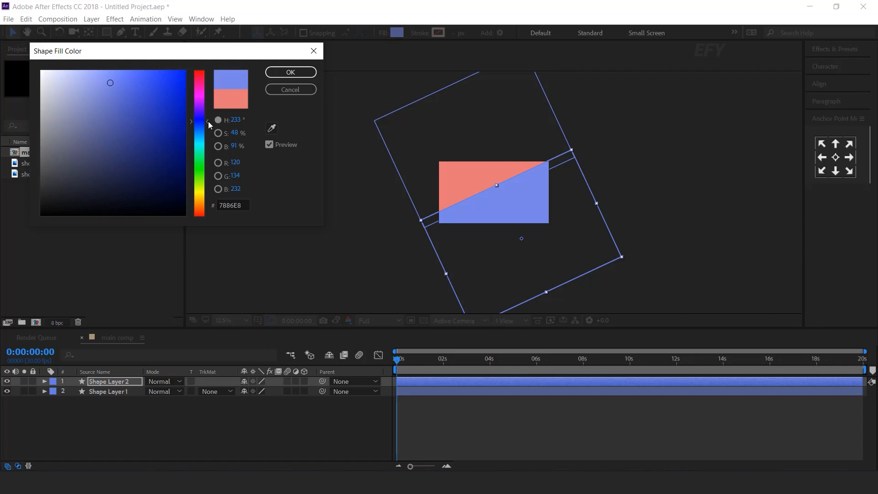
left_click(291, 72)
key("period")
left_click_drag(509, 192, 512, 200)
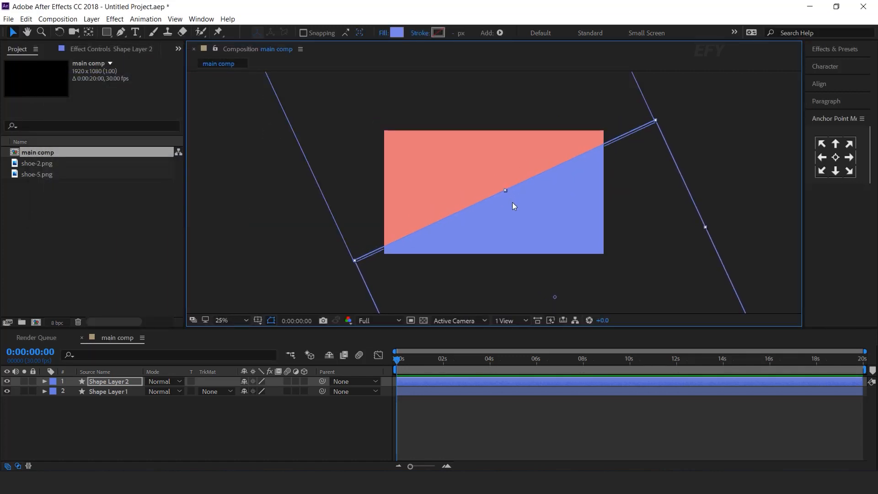
left_click(313, 423)
Step: Add position keyframes for both shape layers at 0:00:01:00
key("comma")
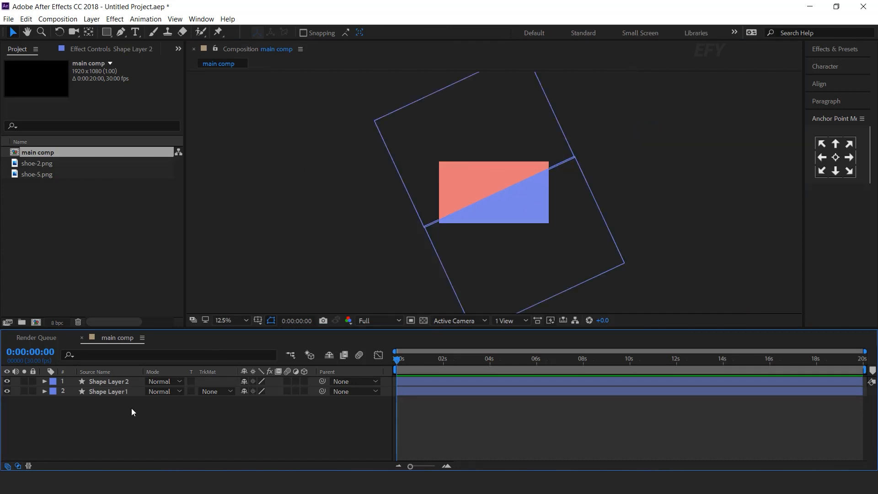
left_click(100, 383)
left_click(103, 394, "shift")
key("p")
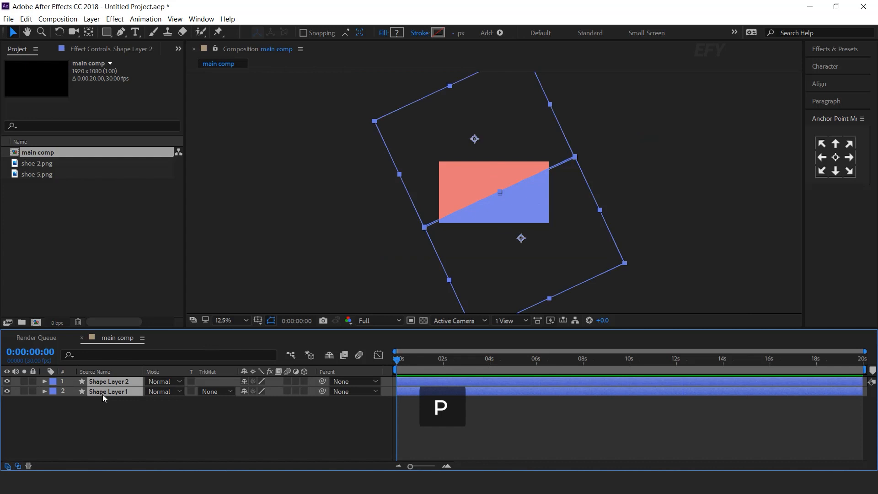
left_click(445, 466)
left_click(444, 361)
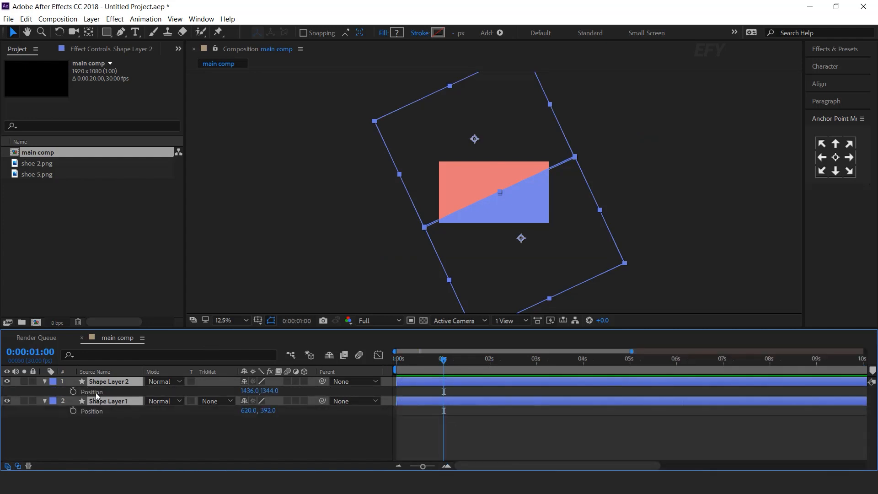
left_click(73, 392)
Step: At 0:00:00:00, move the blue shape outside the frame to 84,-1544 and the salmon shape to 2220,2272
left_click_drag(440, 360, 360, 366)
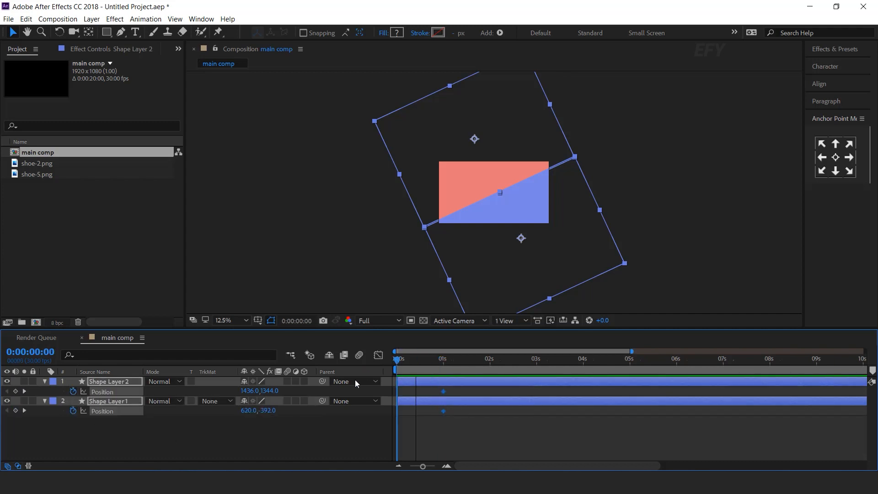
left_click(377, 428)
left_click(533, 243)
left_click_drag(544, 239, 440, 103)
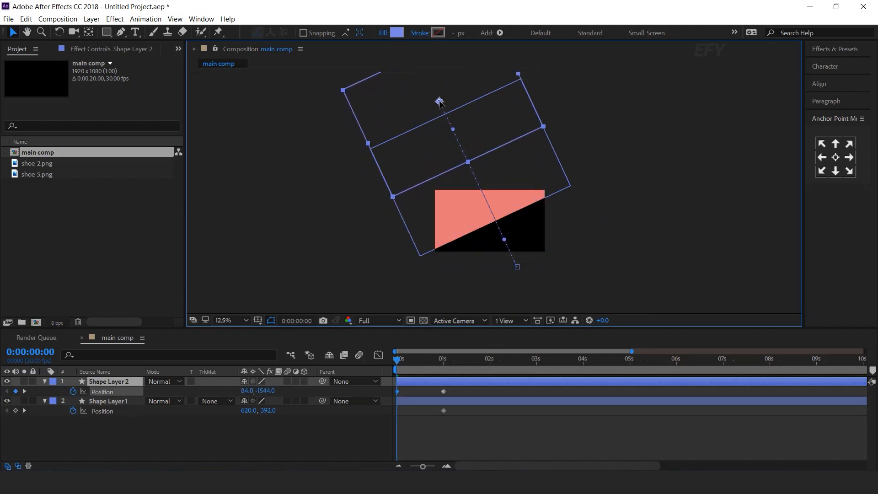
left_click(431, 403)
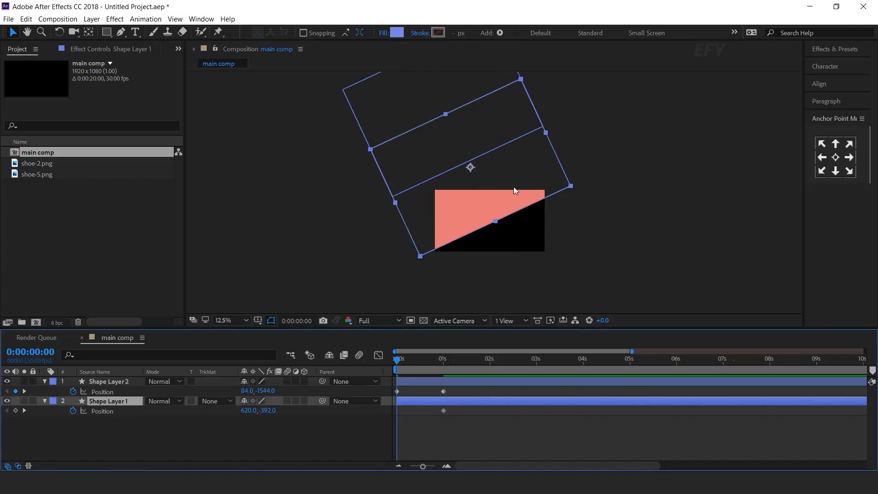
left_click_drag(470, 167, 562, 292)
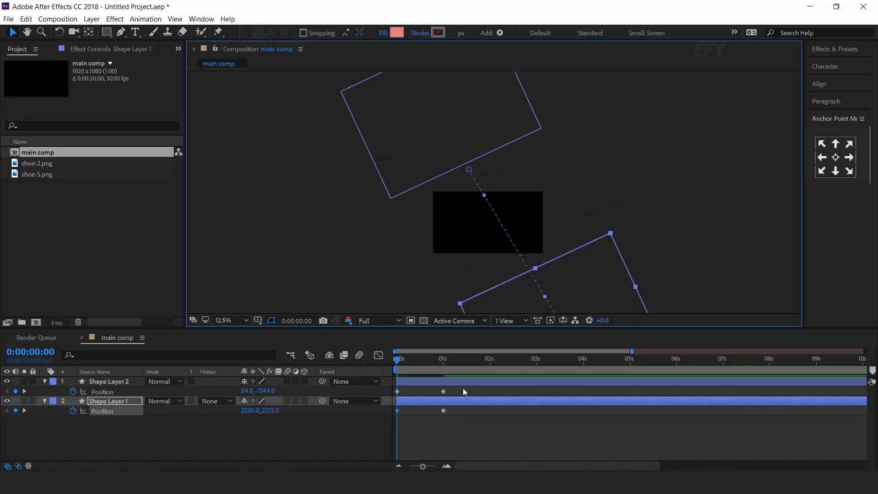
Step: Apply Easy Ease to both layers' position keyframes and shape their speed graphs into a sharp early peak with a long slowdown
left_click_drag(464, 388, 361, 439)
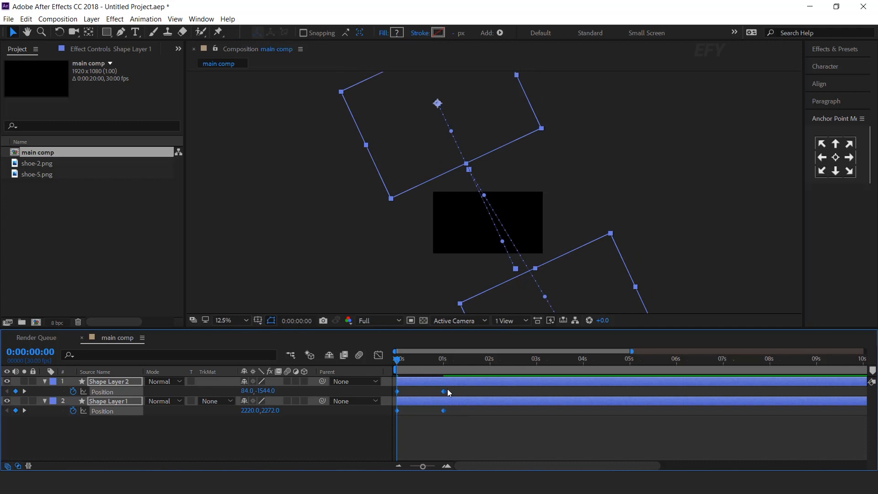
right_click(444, 390)
mouse_move(483, 383)
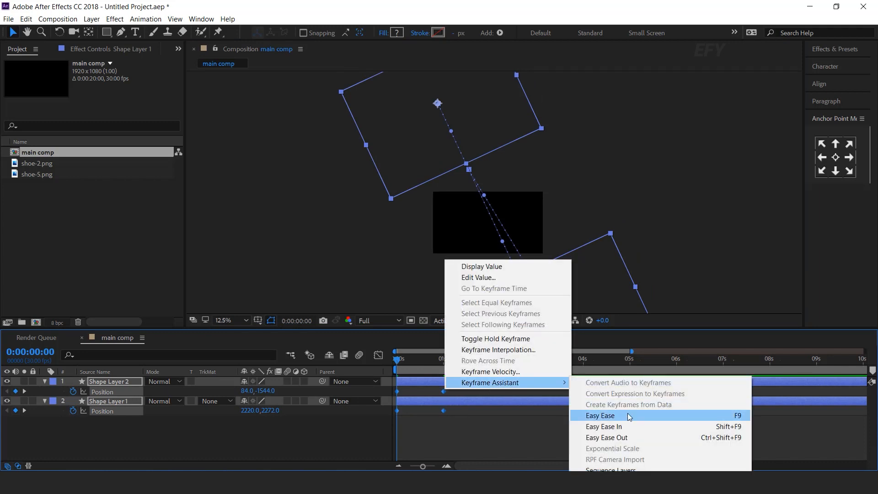
left_click(631, 414)
key("shift+F3")
left_click_drag(462, 421, 419, 436)
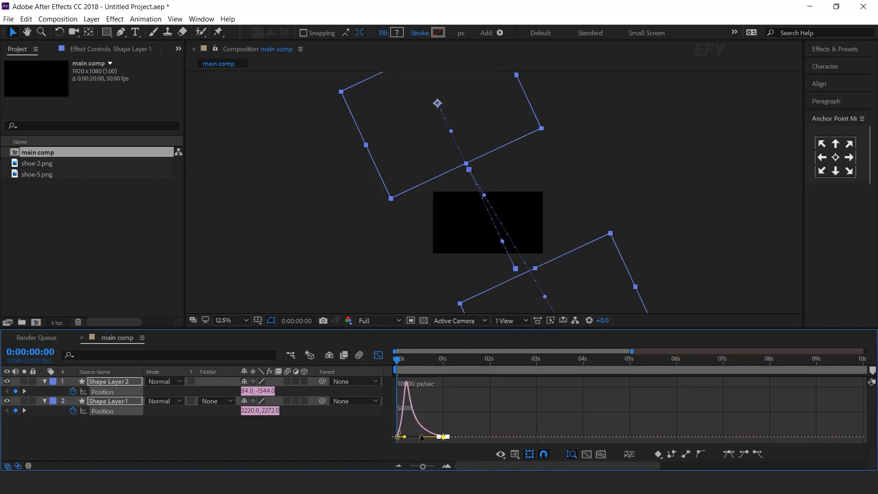
left_click(379, 355)
Step: Preview the two shapes' slide-in animation and check its timing over the first second
key("space")
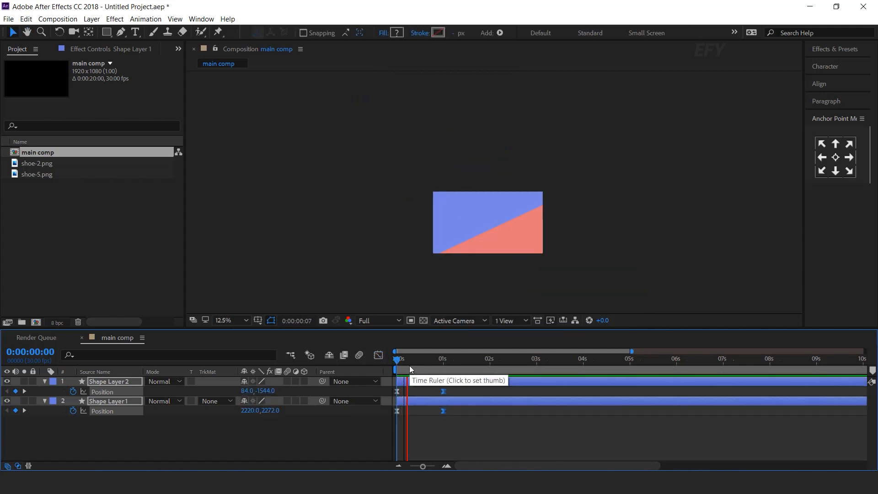
key("space")
left_click_drag(398, 359, 451, 359)
left_click(471, 434)
key("equal")
left_click_drag(499, 467, 478, 464)
left_click_drag(428, 360, 367, 369)
key("period")
key("space")
key("space")
Step: Shorten the slide-in by moving both layers' final position keyframes to 0:00:00:22, and replay the animation
left_click_drag(505, 387, 471, 429)
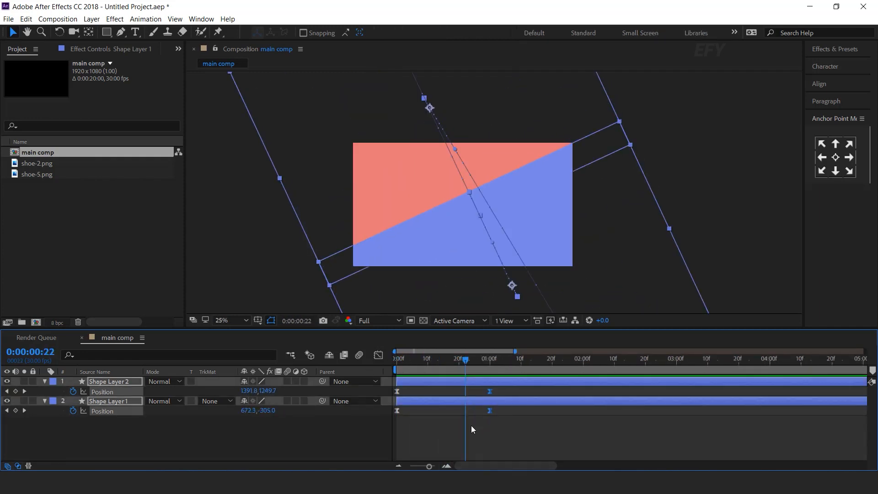
left_click_drag(488, 393, 465, 391)
key("Home")
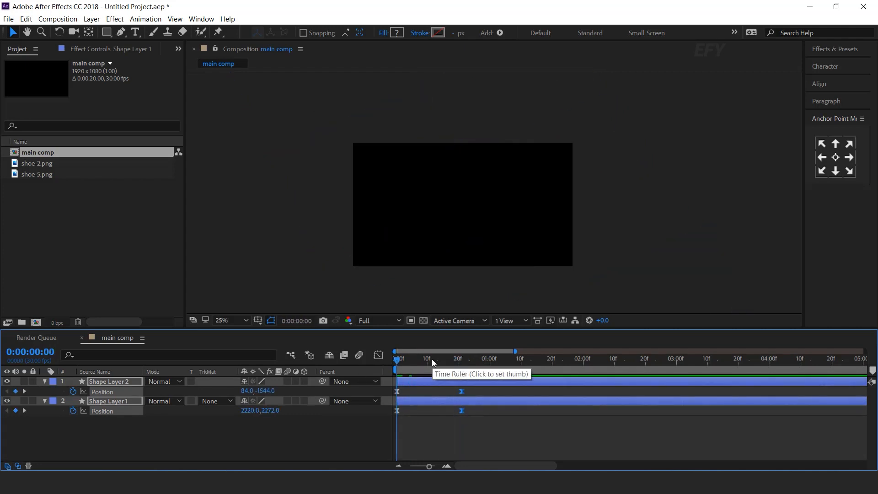
key("space")
key("Home")
key("space")
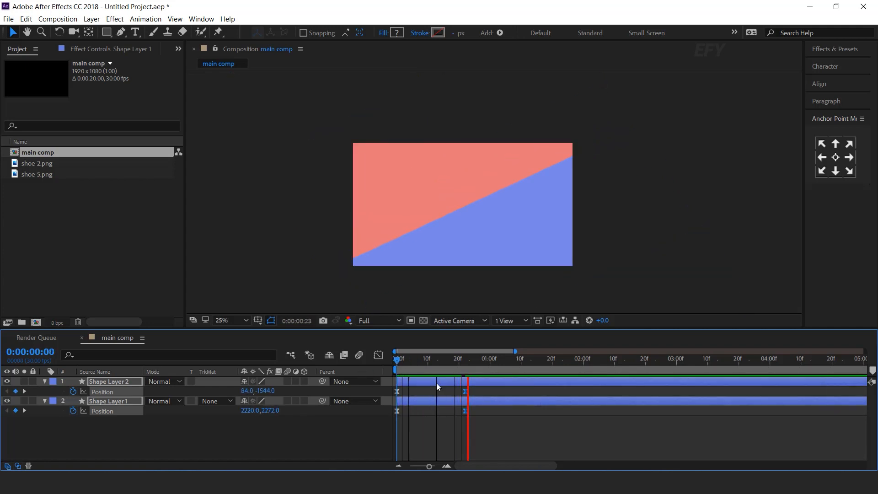
Step: Go to 0:00:00:24, collapse both shape layers and add a null object to the composition
left_click(473, 366)
left_click(523, 432)
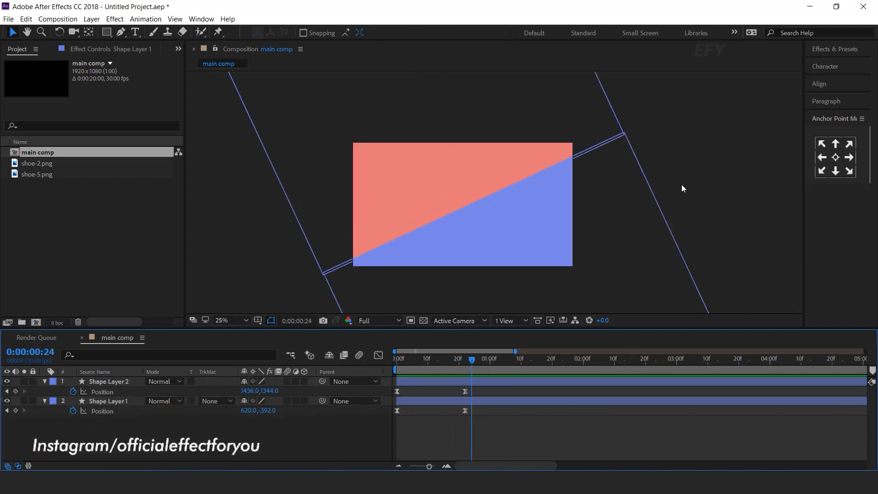
key("comma")
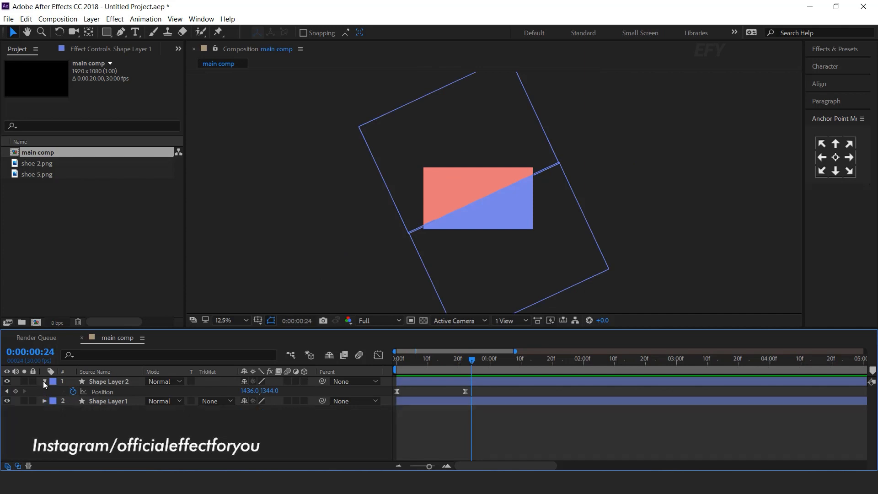
left_click(44, 382)
right_click(320, 419)
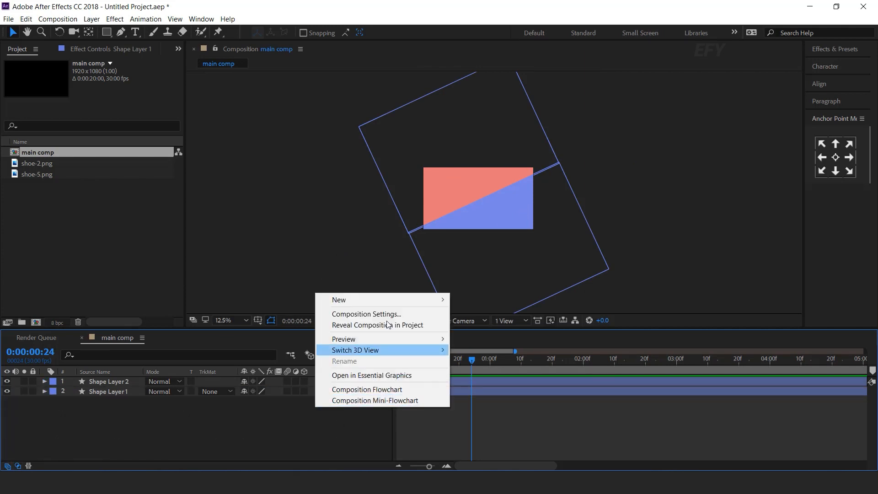
mouse_move(412, 300)
left_click(486, 358)
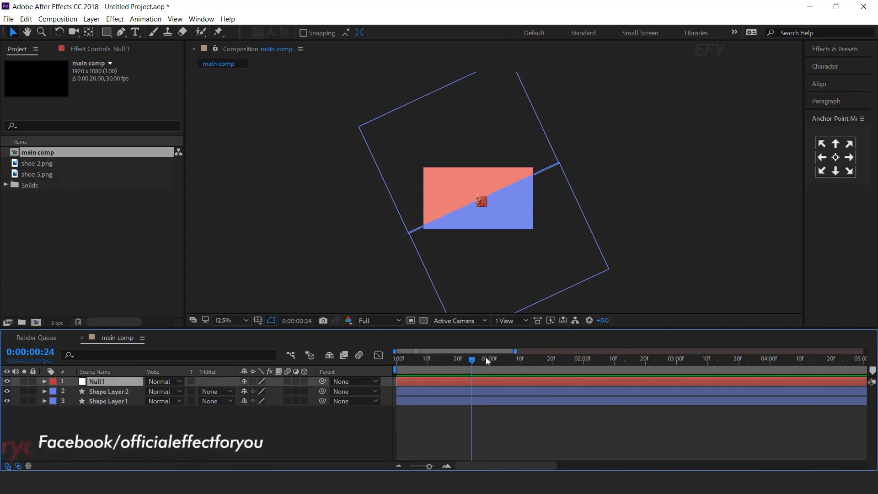
Step: Centre the null's anchor point and make both shape layers and the null 3D layers
left_click(835, 160)
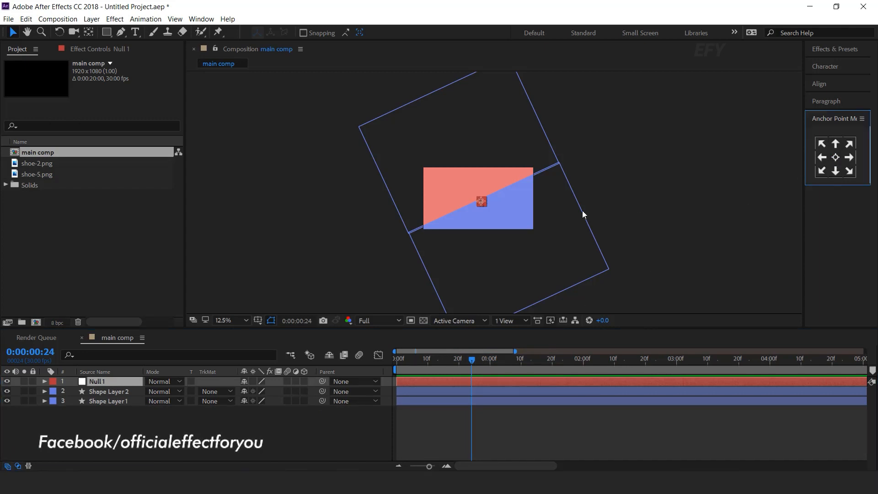
left_click(110, 391)
left_click(117, 401, "shift")
left_click(306, 391)
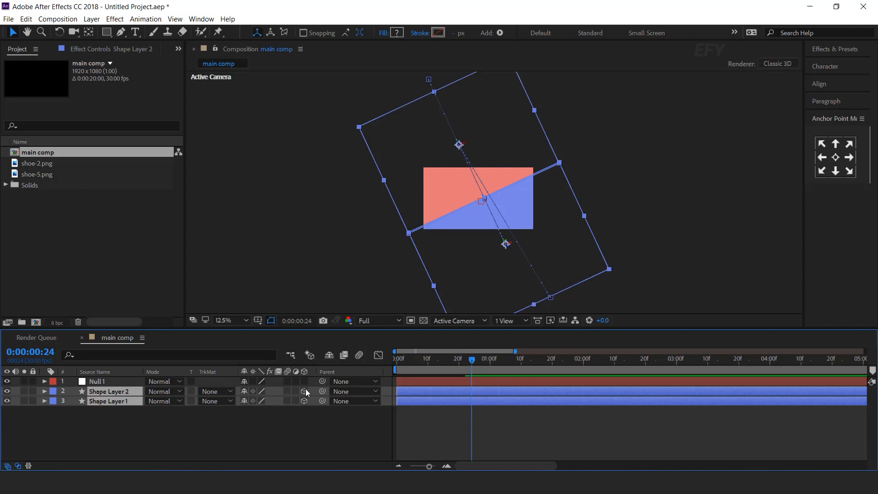
left_click(134, 383)
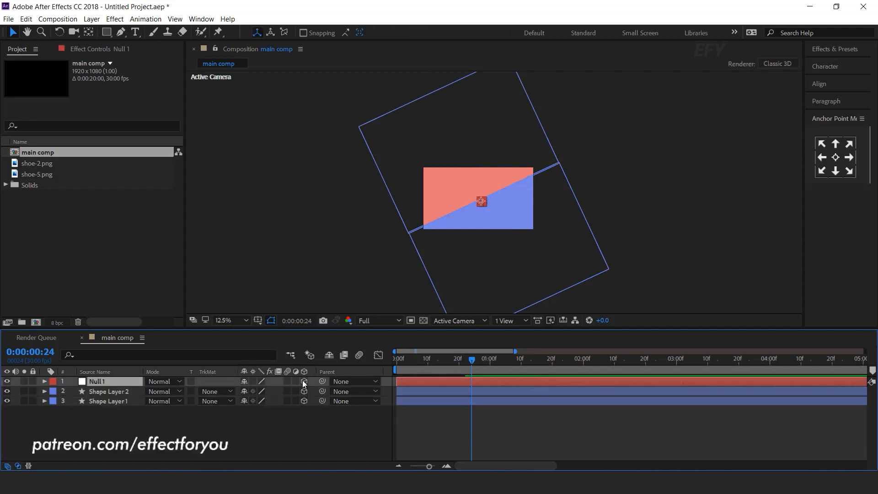
Step: Parent Shape Layer 2 and Shape Layer 1 to Null 1
left_click(119, 391)
left_click(114, 401, "shift")
left_click_drag(323, 391, 105, 385)
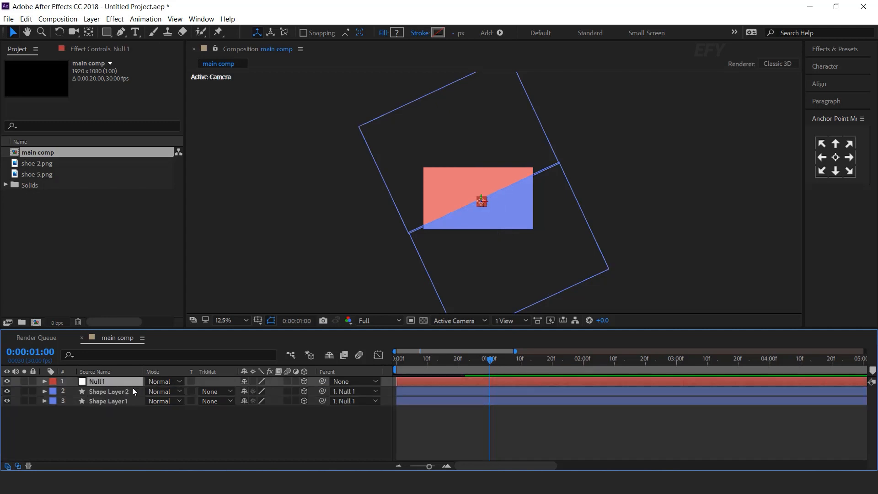
Step: Keyframe the null's Z Rotation from 0° at 0:00:00:18 to -116° at 0:00:00:26
key("r")
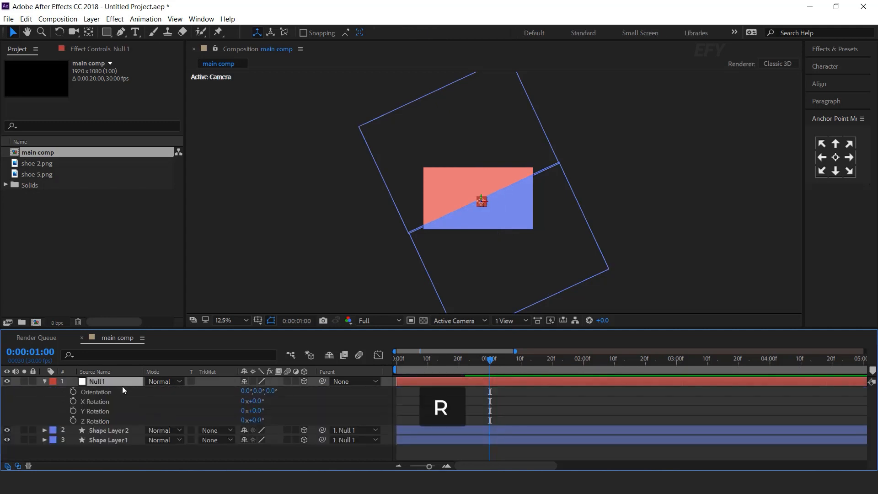
left_click_drag(412, 361, 454, 364)
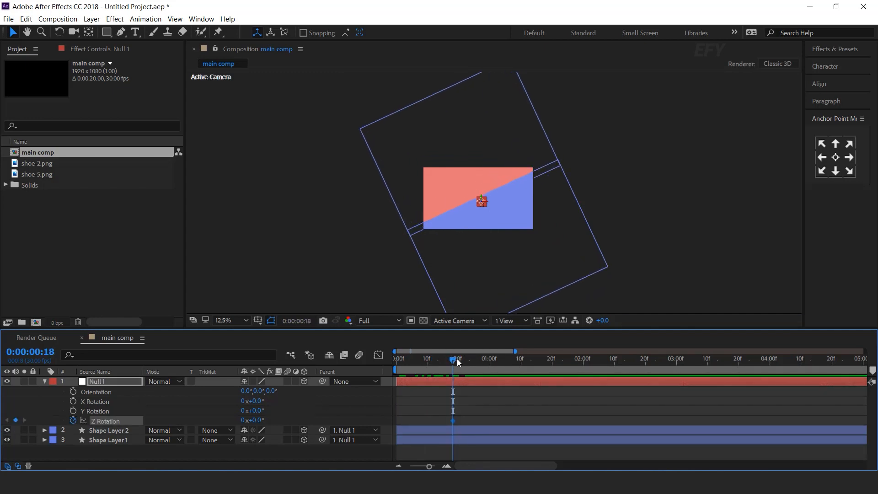
left_click(478, 361)
left_click_drag(260, 421, 203, 430)
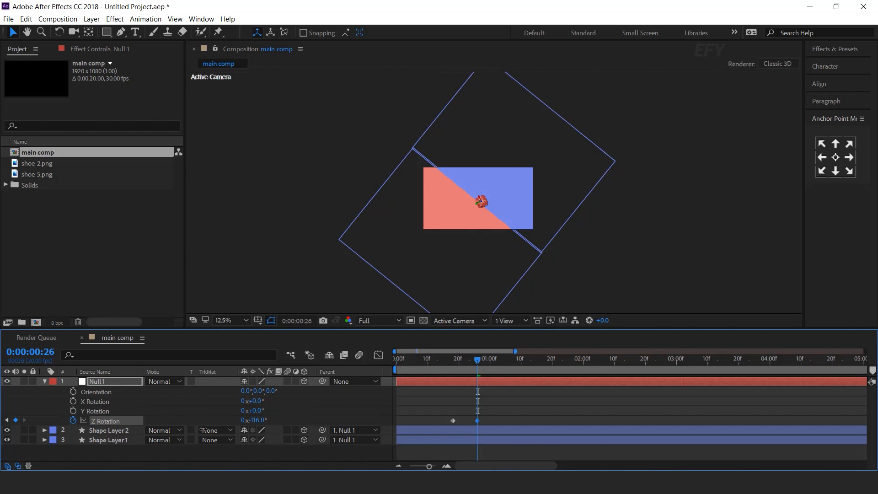
left_click(451, 403)
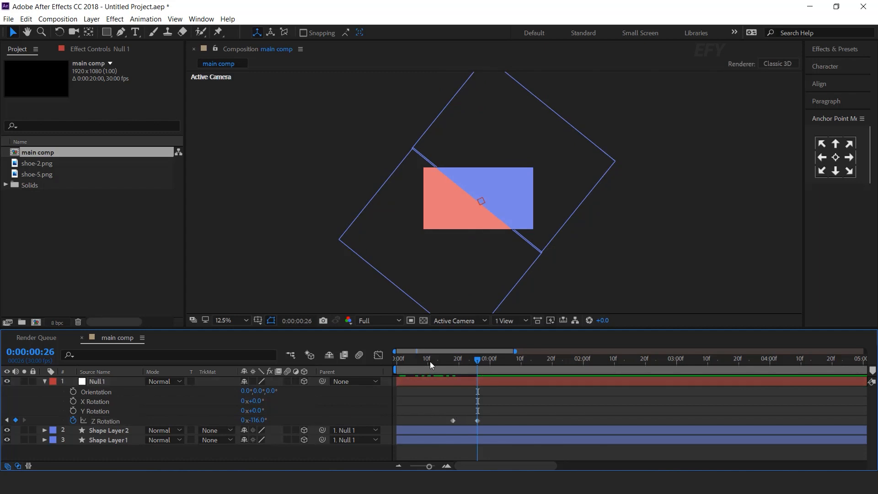
Step: Preview the rotation, move both Z Rotation keyframes about five frames earlier, and replay the animation
key("Home")
key("space")
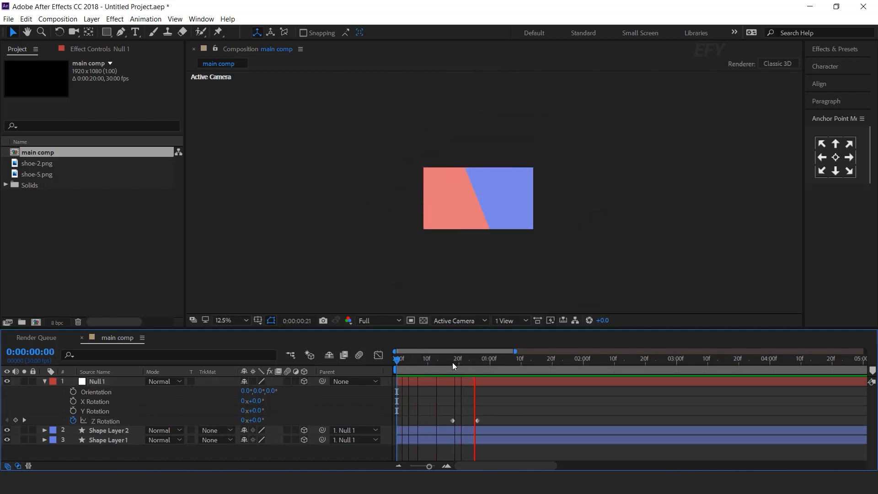
left_click(444, 360)
left_click_drag(507, 412, 437, 421)
key("Home")
key("space")
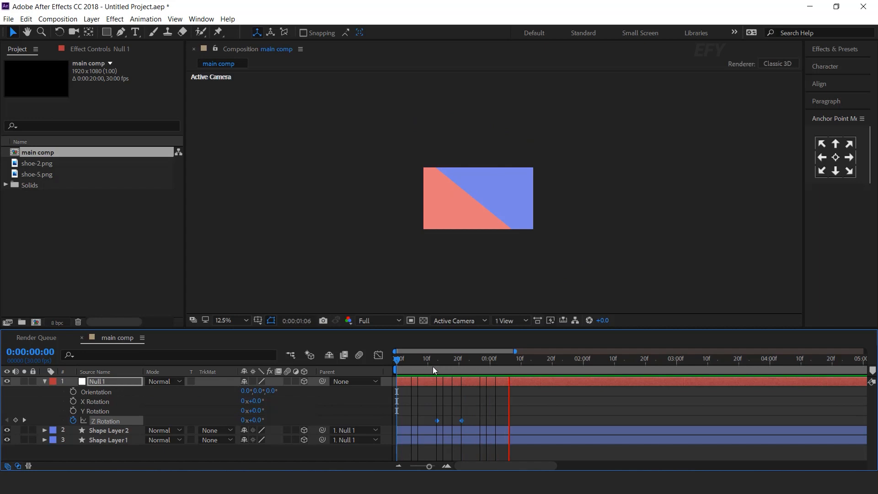
Step: Lengthen the rotation by moving the null's final Z Rotation keyframe about three frames later
left_click(444, 361)
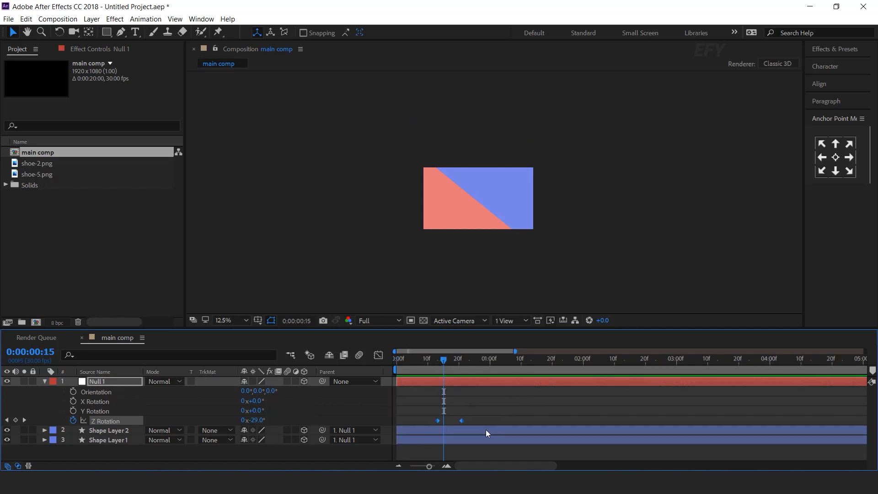
left_click(462, 421)
left_click_drag(472, 420, 475, 420)
left_click_drag(491, 411, 429, 424)
Step: Apply Easy Ease to the null's Z Rotation keyframes, adjust their curve in the Graph Editor, and preview the rotation
right_click(471, 421)
mouse_move(502, 416)
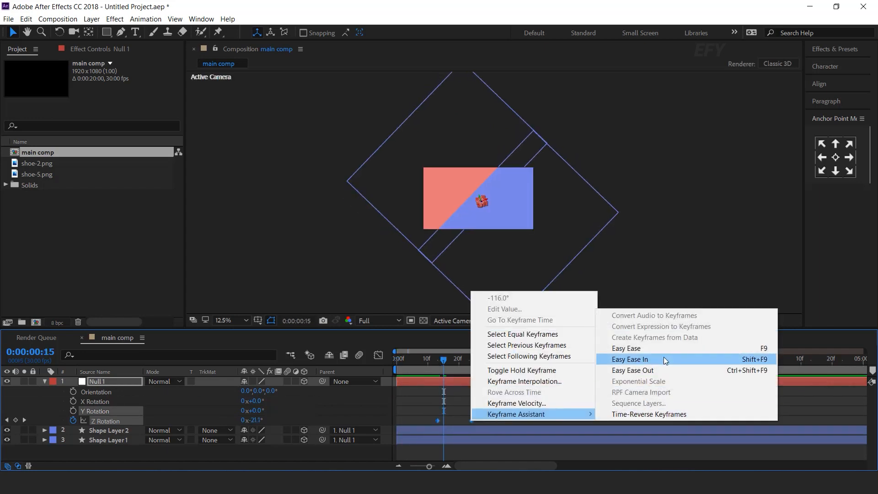
left_click(663, 348)
left_click(378, 356)
left_click_drag(461, 381, 471, 397)
left_click(378, 355)
key("space")
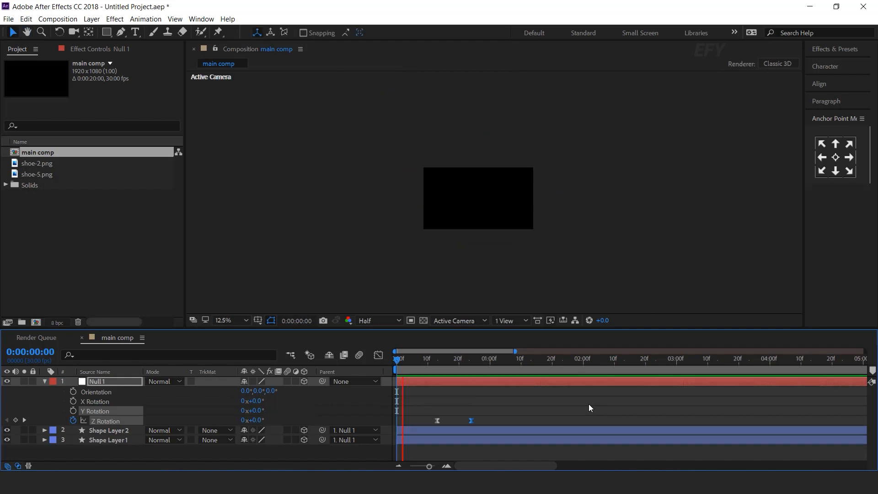
Step: Move both Z Rotation keyframes about two frames earlier, review the animation, and collapse the null's properties
left_click_drag(408, 363, 443, 366)
left_click(438, 421, "shift")
left_click_drag(438, 422, 432, 421)
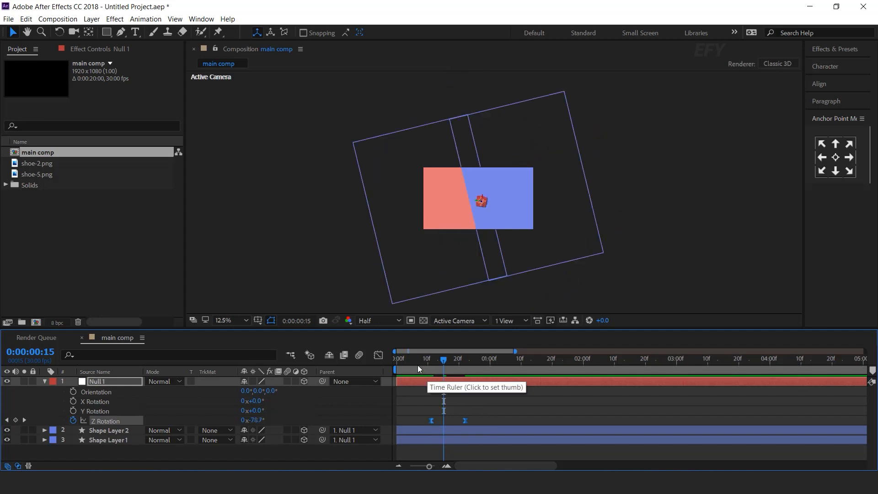
key("space")
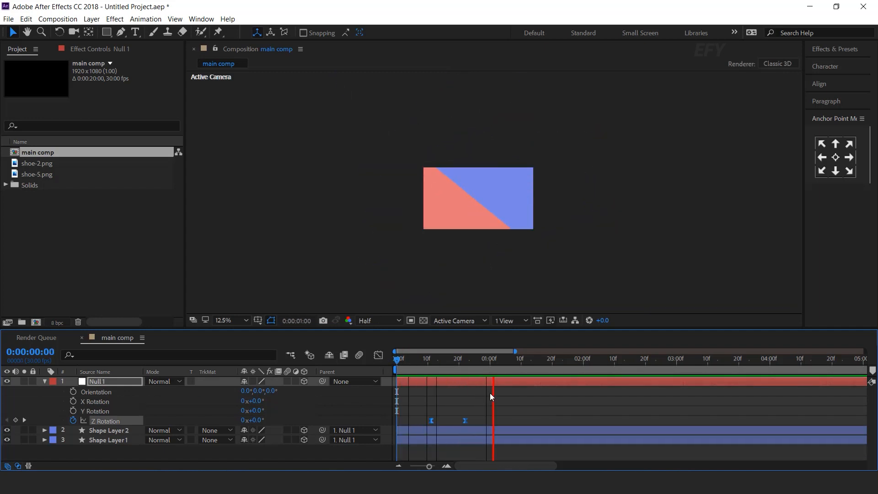
left_click_drag(409, 360, 476, 370)
left_click(514, 405)
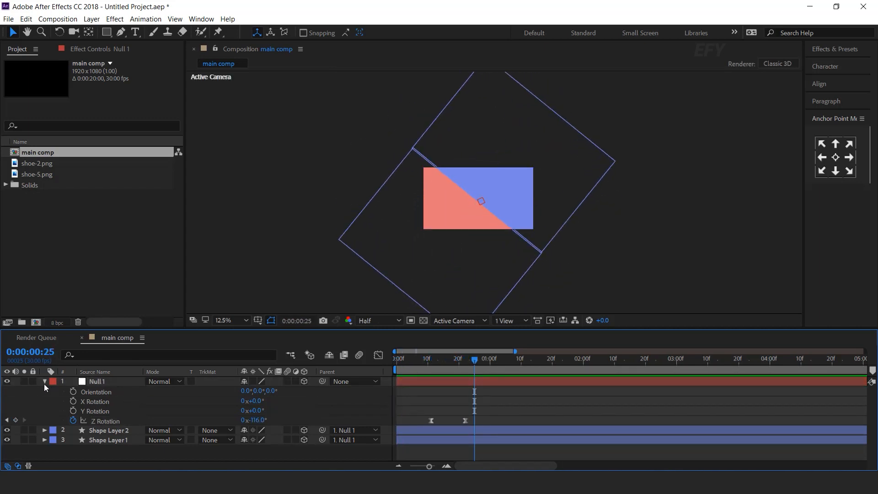
left_click(44, 381)
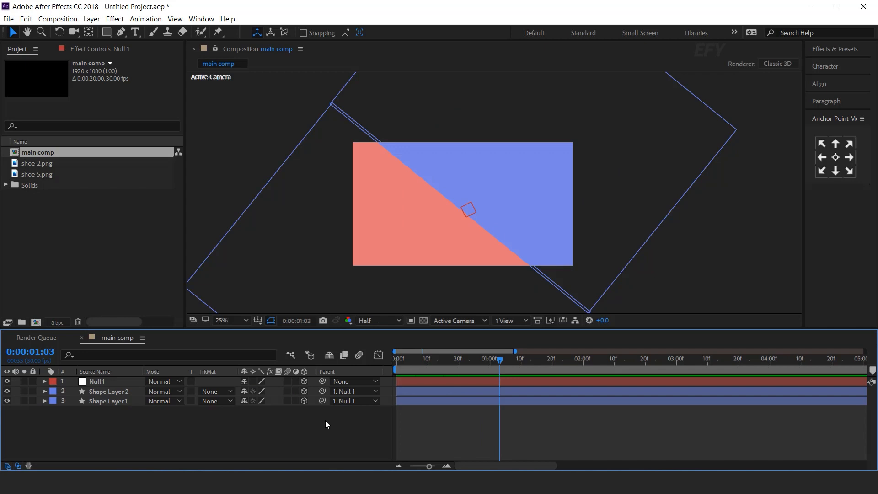
Step: Add a 1920 x 1080 black solid to the composition and apply the Venetian Blinds effect to it
right_click(325, 420)
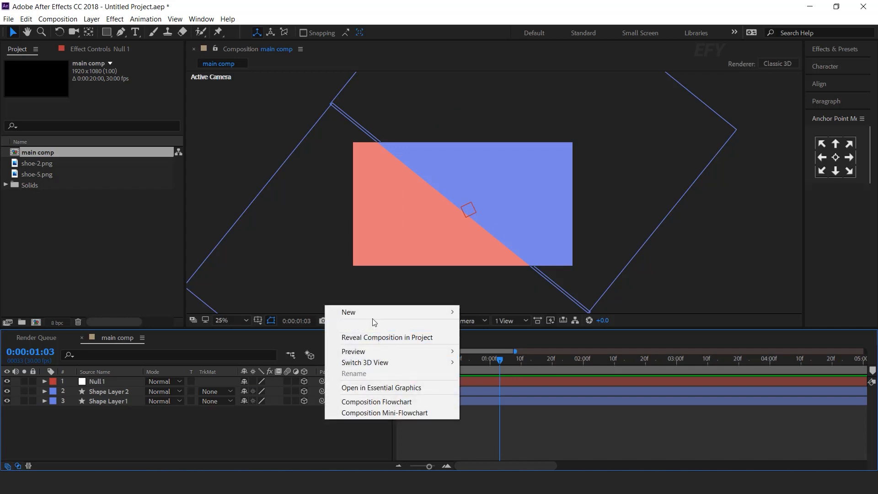
mouse_move(412, 312)
left_click(509, 339)
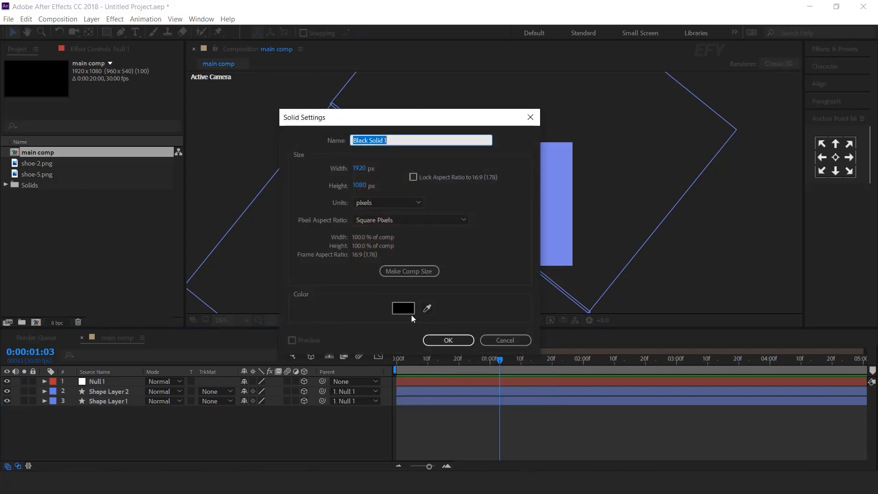
left_click(430, 340)
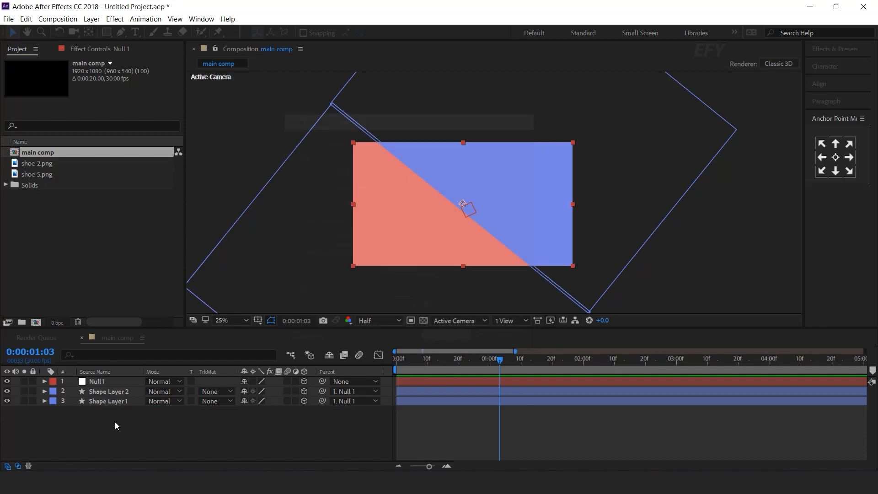
key("ctrl+space")
type("ve")
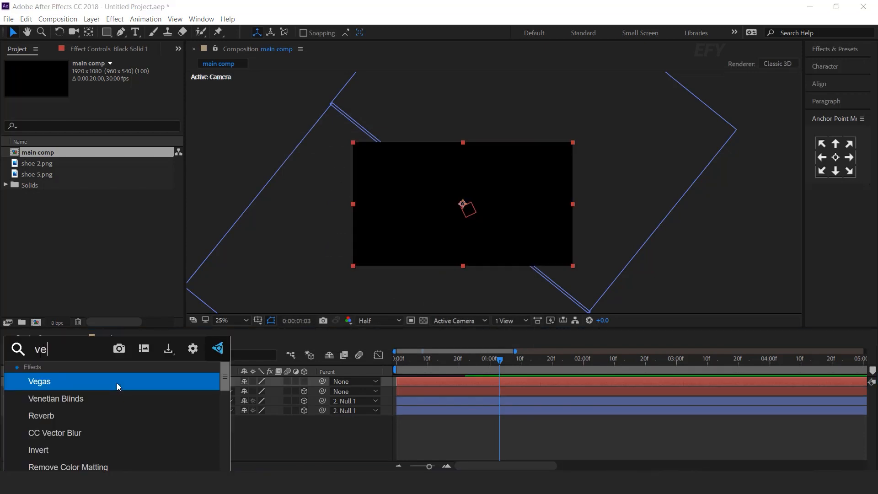
key("Down")
key("Return")
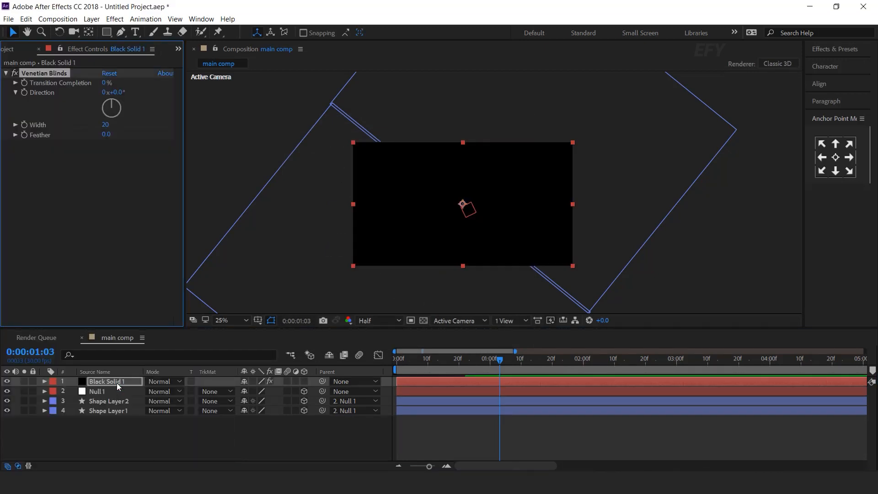
Step: Set Venetian Blinds to 98% Transition Completion, Width 10 and Direction 130°, and inspect the fine diagonal lines up close
left_click_drag(106, 82, 129, 83)
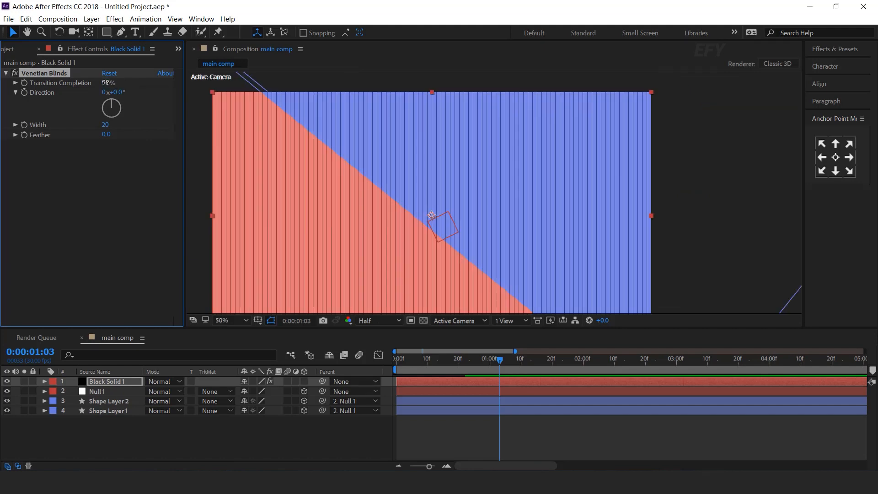
left_click(106, 125)
type("10")
key("Return")
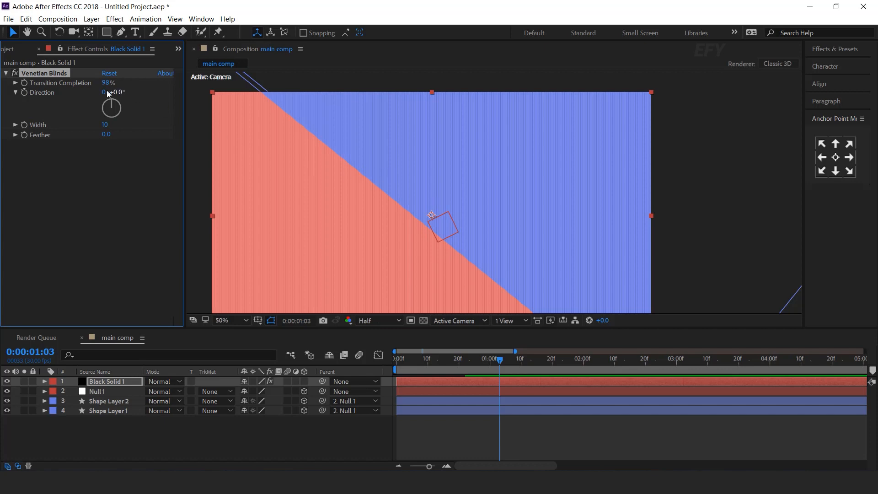
left_click_drag(118, 91, 193, 94)
left_click(342, 446)
key("slash")
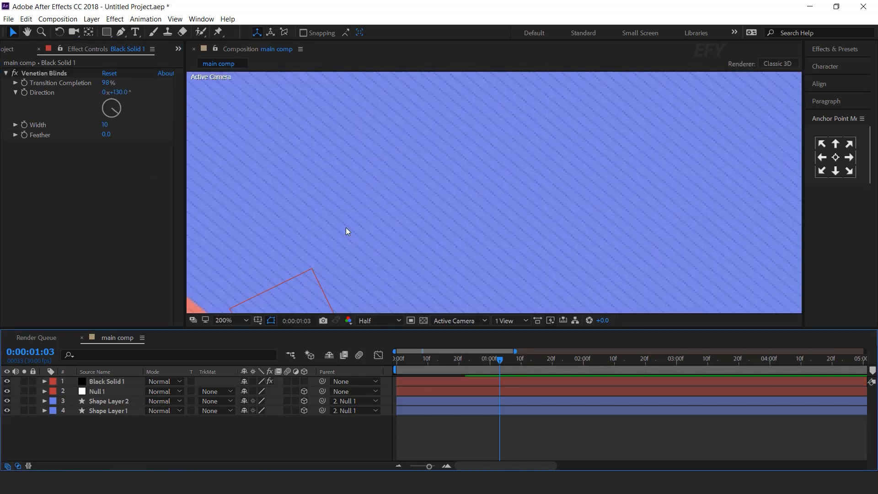
key("h")
left_click_drag(411, 198, 546, 144)
key("v")
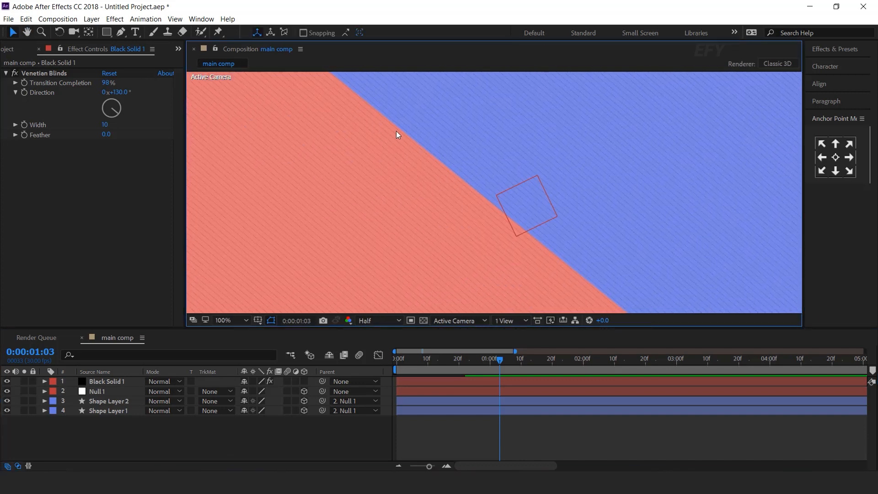
key("comma")
key("comma")
Step: Add an adjustment layer above the other layers and apply the Noise effect to it
right_click(325, 427)
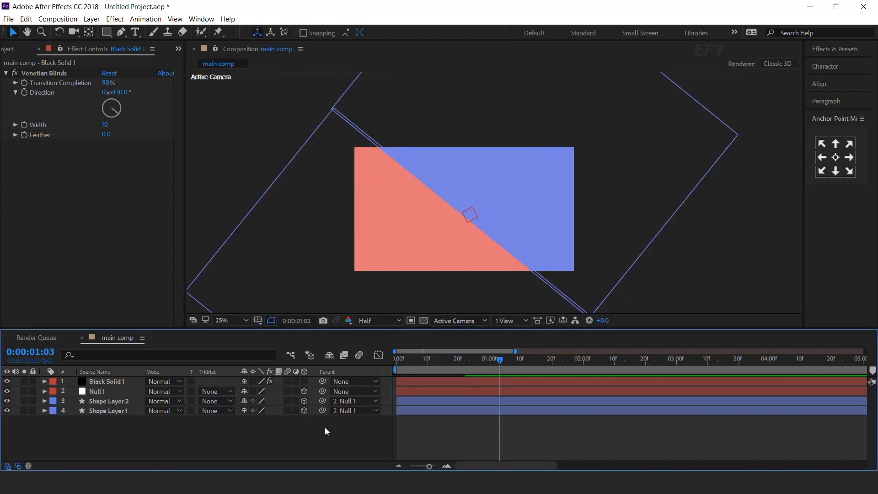
mouse_move(355, 319)
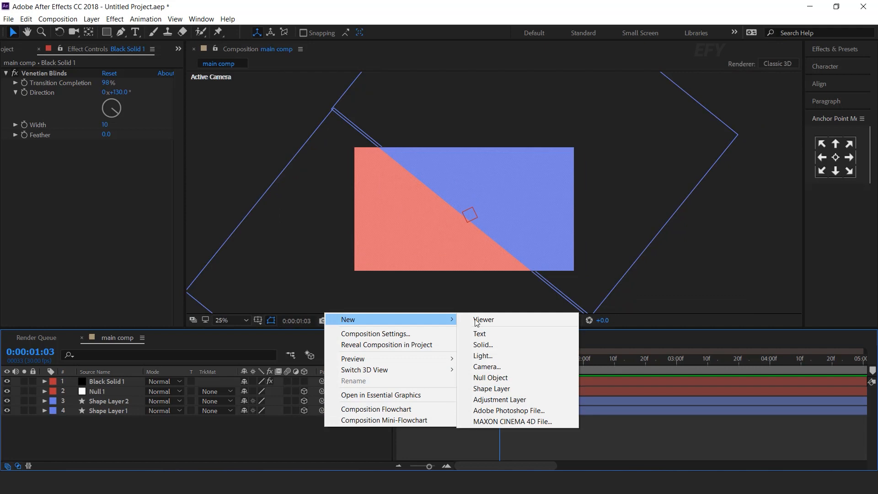
left_click(508, 402)
key("ctrl+space")
type("nois")
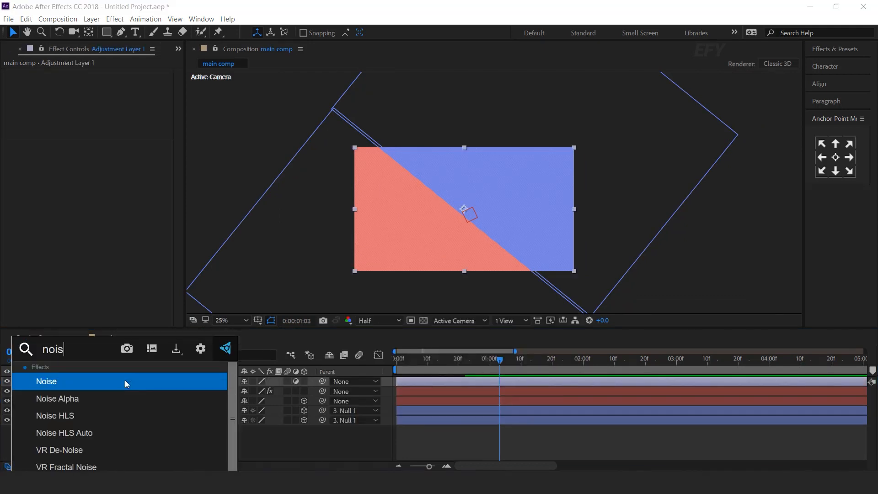
left_click(125, 381)
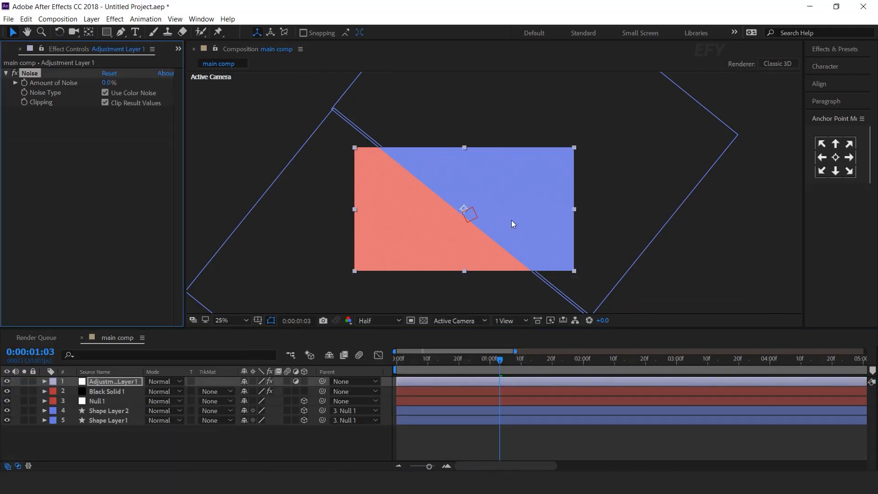
Step: Set the Amount of Noise to 4% on the adjustment layer, check the grain up close, and return to the project's file list
key("slash")
left_click(108, 82)
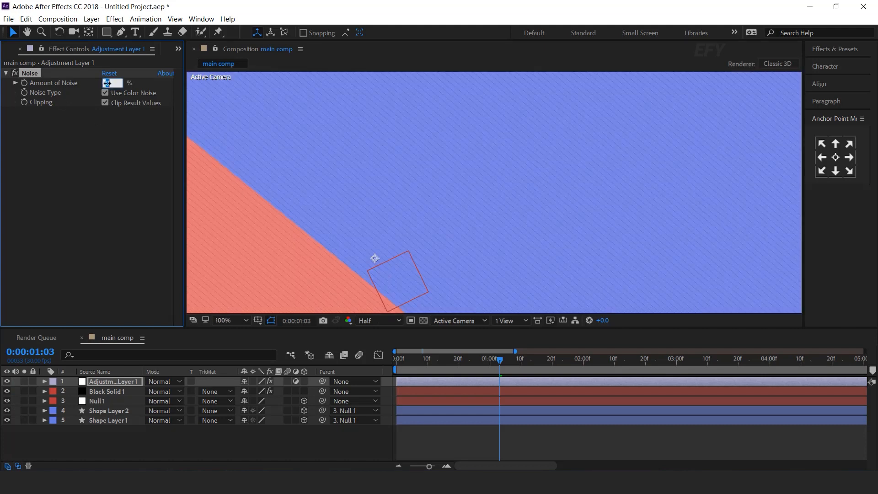
type("4")
key("Return")
key("comma")
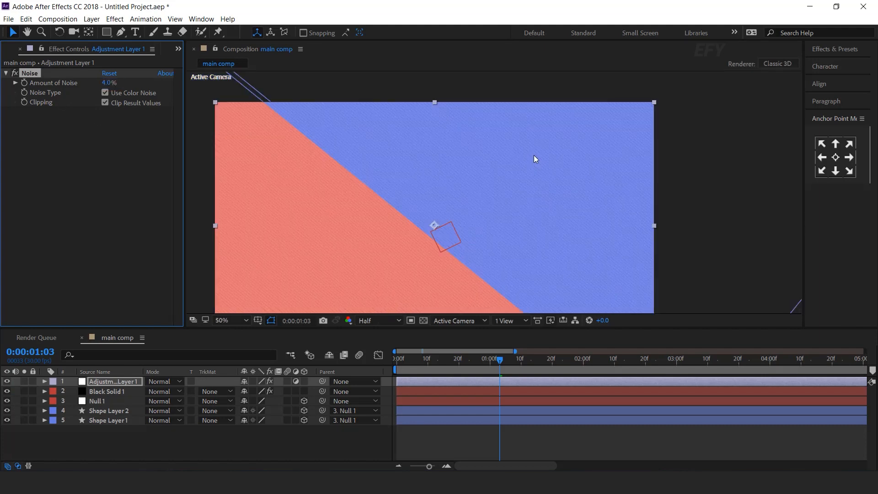
left_click(326, 453)
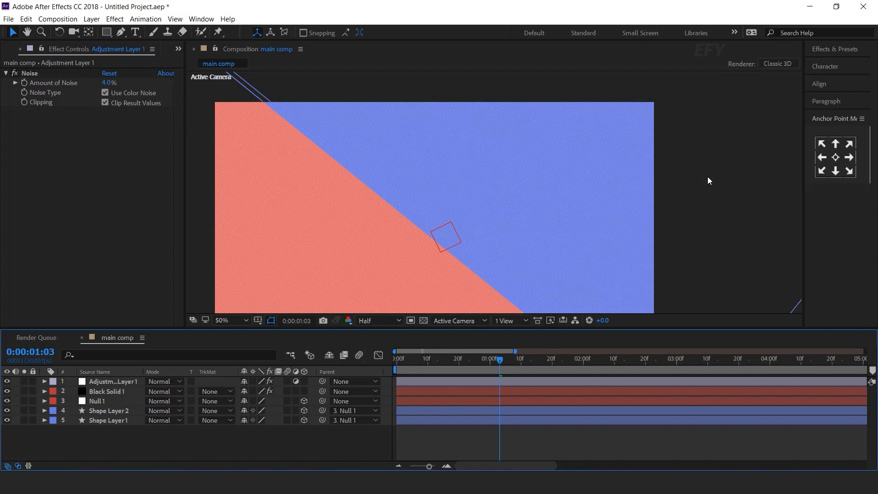
key("comma")
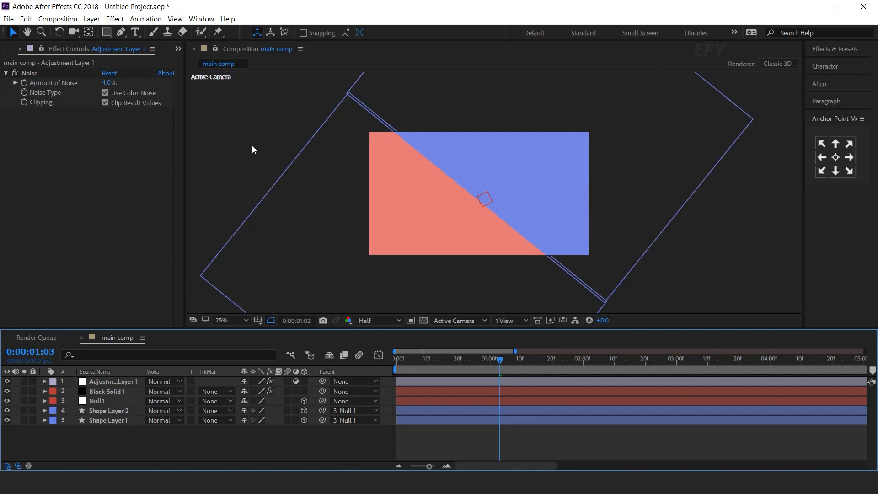
key("ctrl+0")
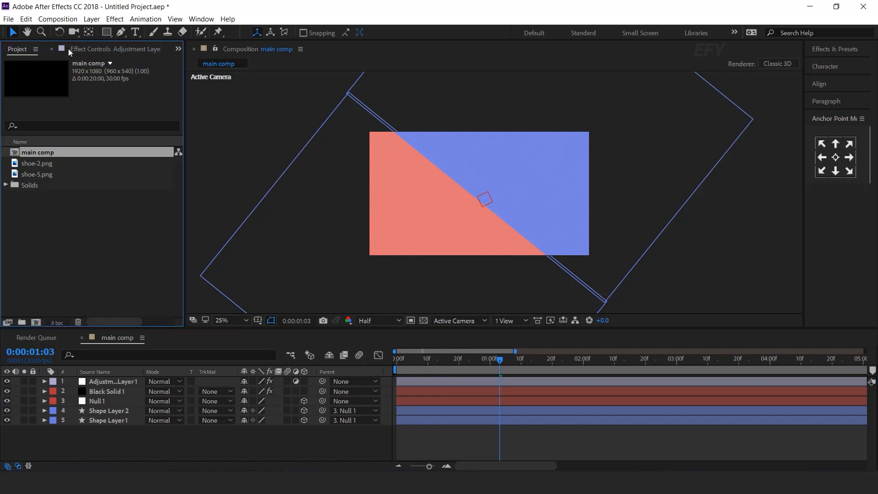
Step: Create a new composition named circle with a width and height of 2500 px
left_click(69, 229)
left_click(35, 323)
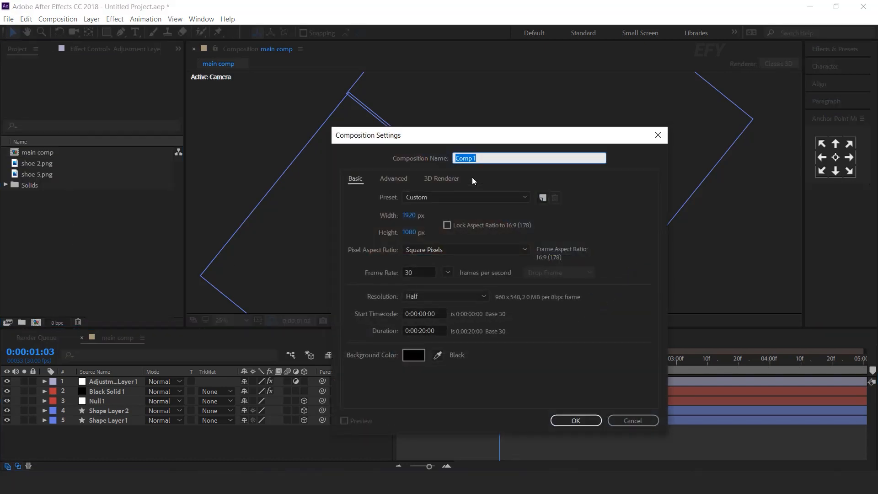
type("circle")
left_click(416, 217)
type("2500")
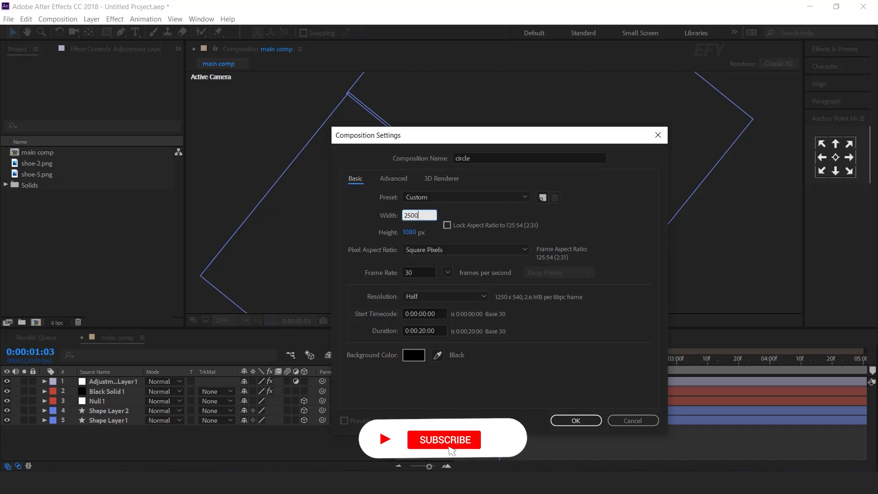
key("Tab")
type("2500")
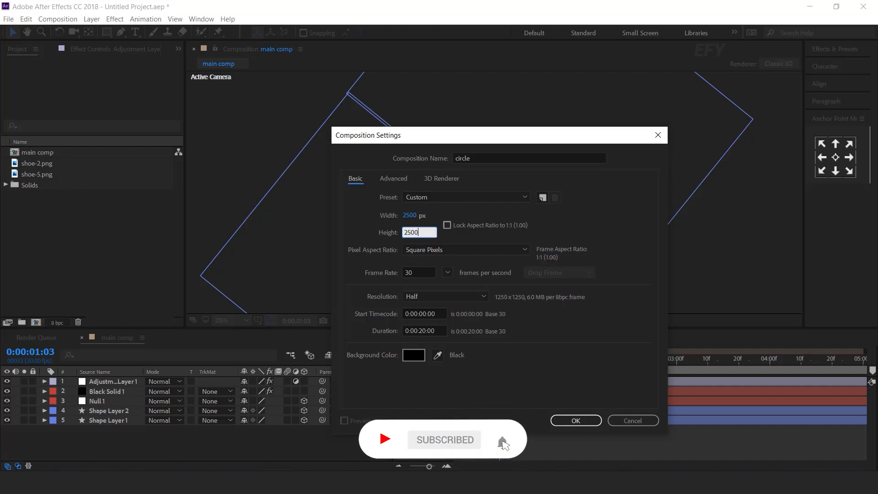
key("Return")
scroll(477, 178, "down", 1)
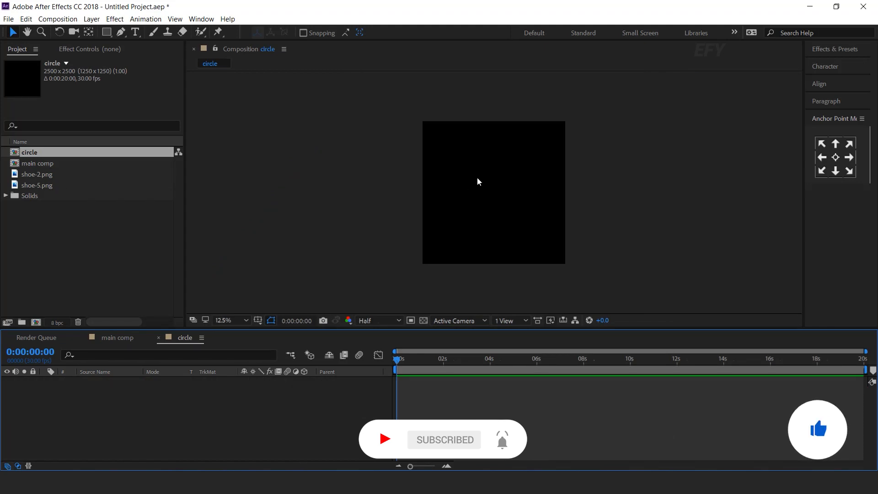
Step: Choose the Ellipse tool with no fill and a solid white FFFFFF stroke
left_click_drag(108, 34, 155, 58)
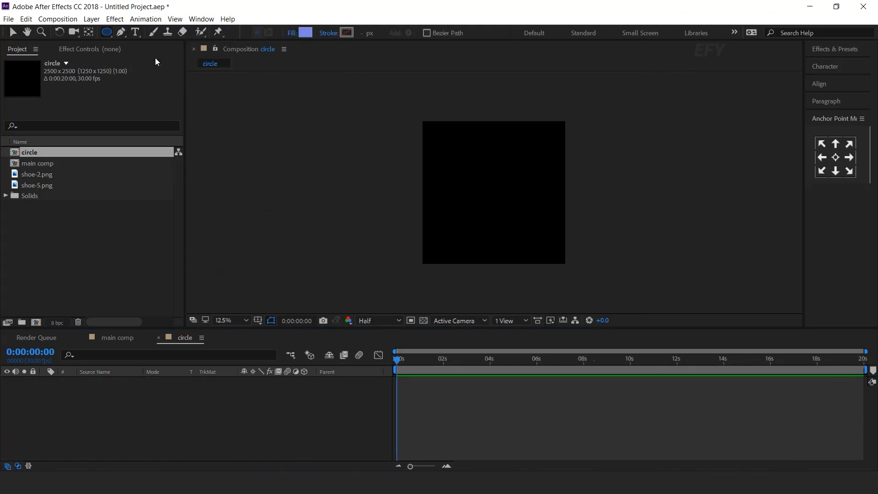
left_click(292, 35)
left_click(138, 79)
left_click(180, 142)
left_click(347, 32)
left_click(41, 71)
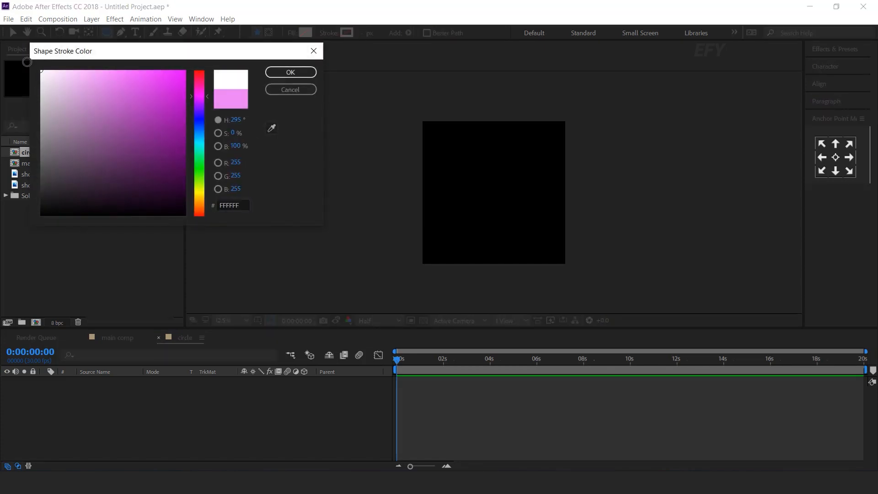
left_click(291, 73)
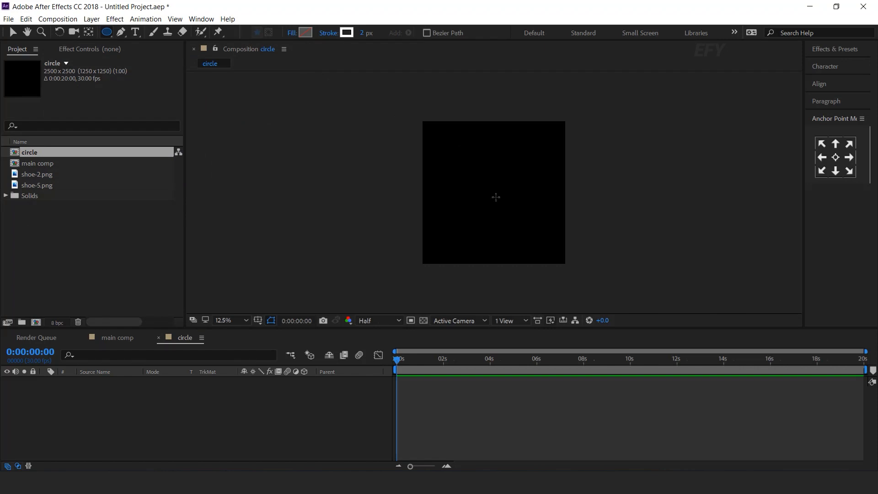
Step: Draw a circle filling most of the frame, center its anchor point, and align it horizontally and vertically to the composition's center
left_click_drag(489, 189, 549, 242)
key("v")
left_click(836, 158)
left_click(820, 85)
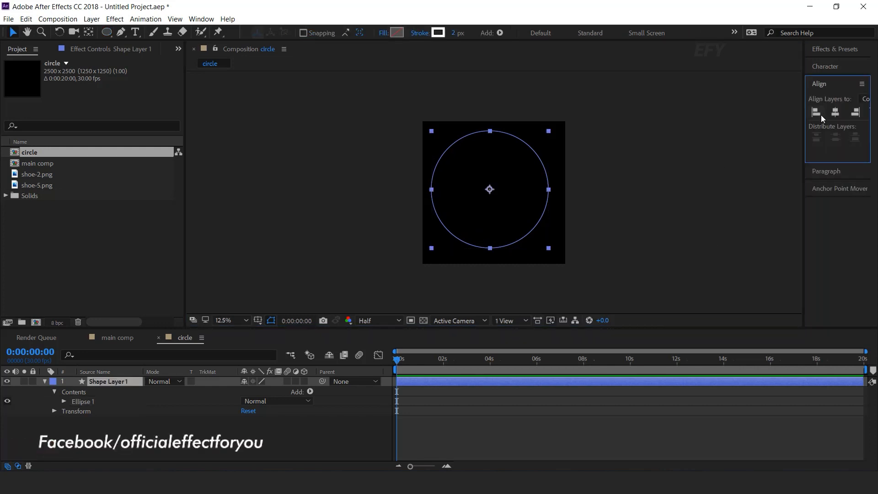
left_click(837, 114)
left_click_drag(804, 192, 751, 194)
left_click(842, 113)
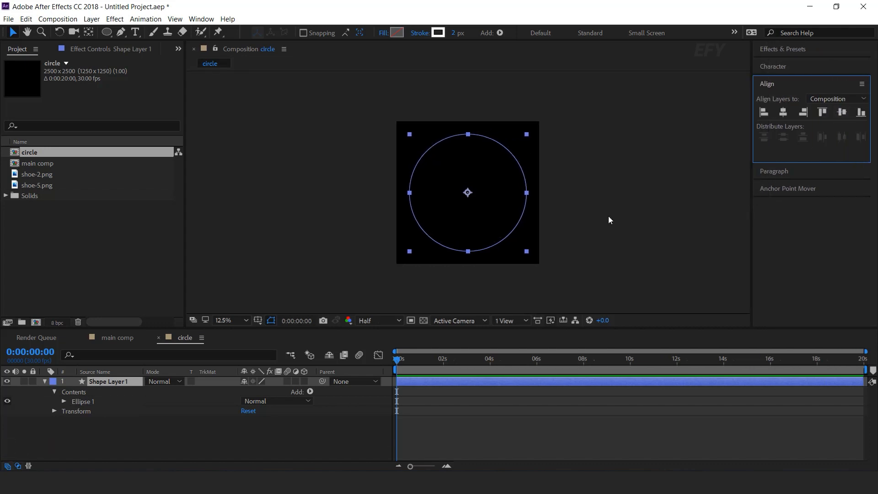
Step: Set the circle's stroke width to 350 px to form a thick ring
left_click_drag(455, 35, 626, 31)
left_click_drag(459, 34, 517, 58)
scroll(476, 168, "up", 1)
scroll(508, 169, "down", 1)
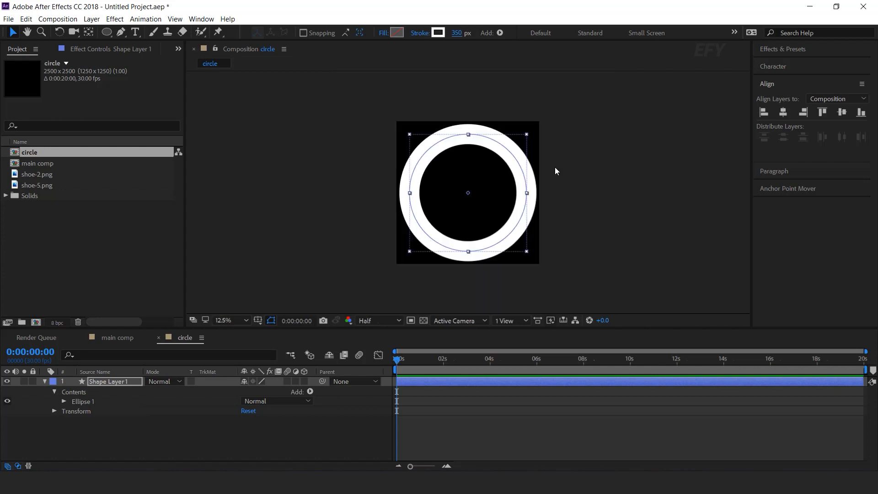
Step: Make the ring a 3D layer and, in a two-view layout, push it back in depth to the Top view's rear edge
left_click(133, 442)
left_click(44, 382)
left_click(97, 382)
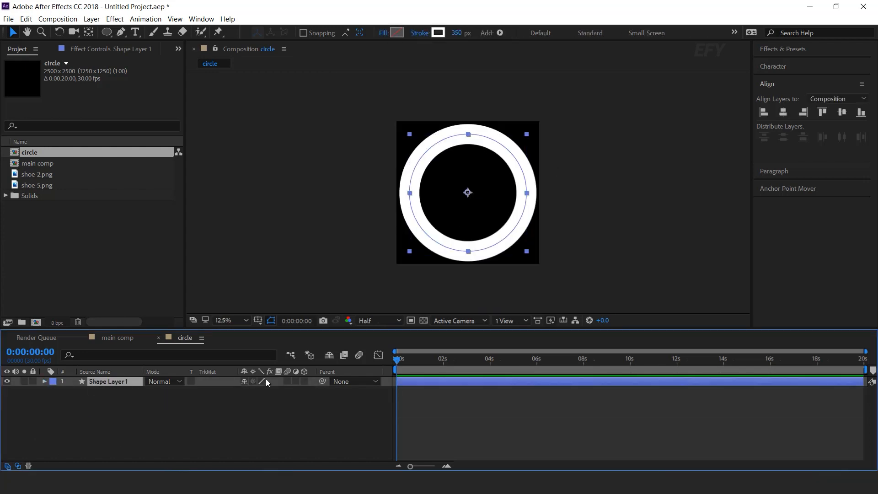
left_click(305, 382)
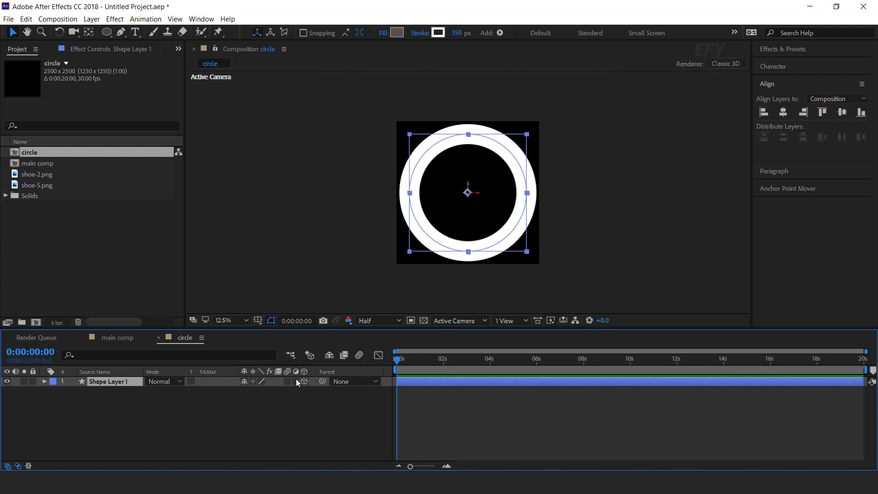
left_click(521, 320)
left_click(540, 346)
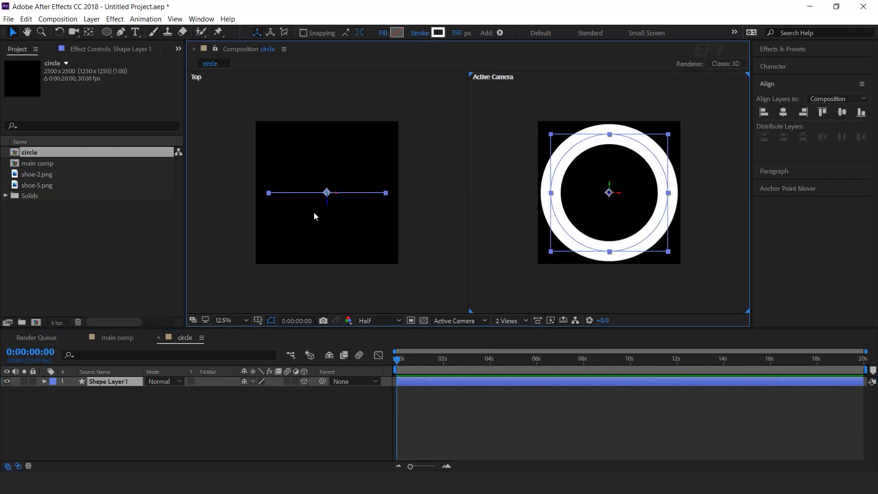
left_click_drag(327, 205, 332, 135)
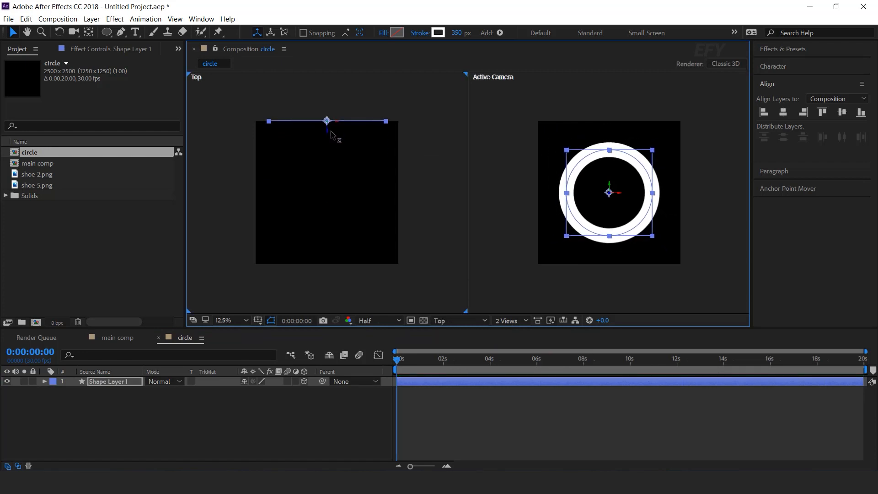
Step: Duplicate the ring layer and bring the copy forward in depth to just behind the composition's center
left_click(117, 384)
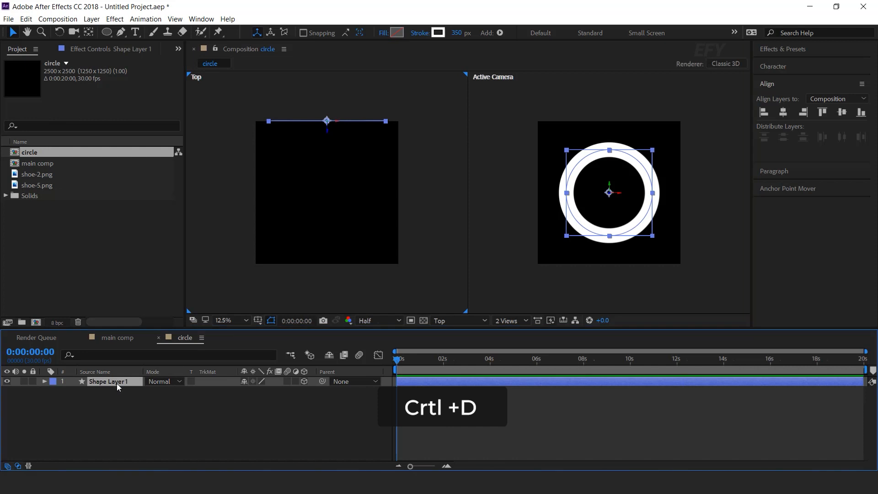
key("ctrl+d")
left_click_drag(327, 134, 330, 197)
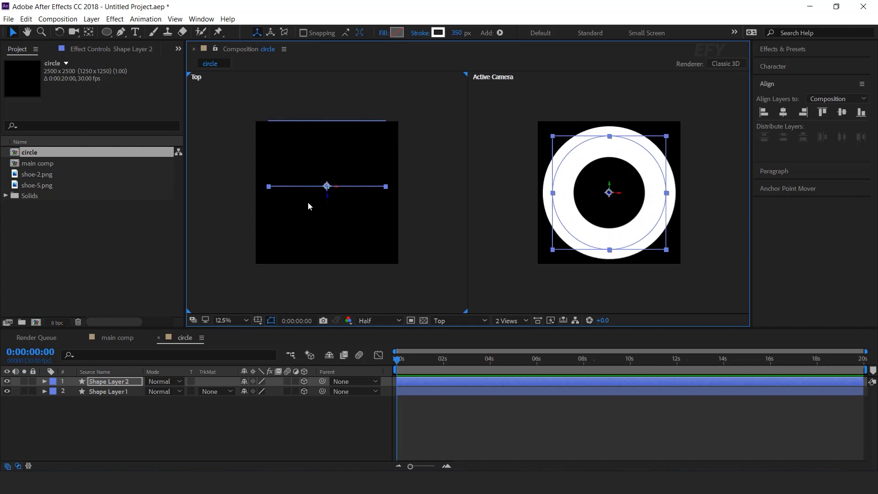
Step: Apply the Drop Shadow effect to the front ring layer
left_click(127, 387)
key("ctrl+space")
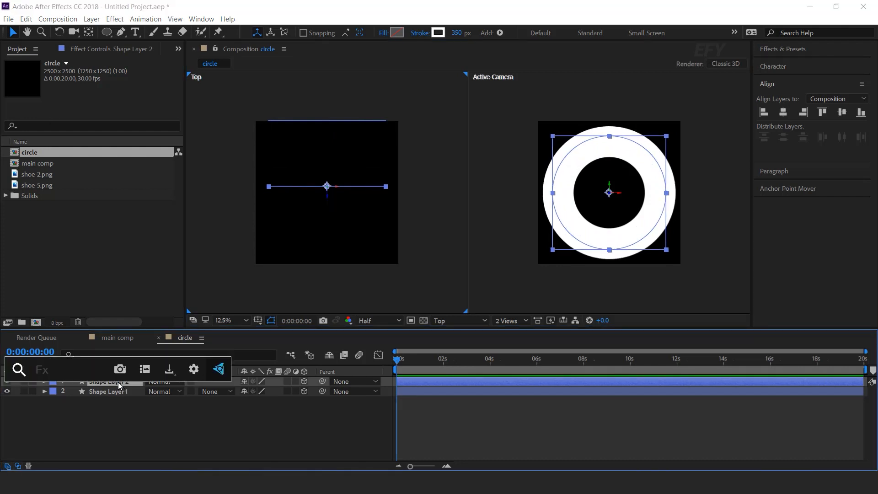
type("drop")
key("Return")
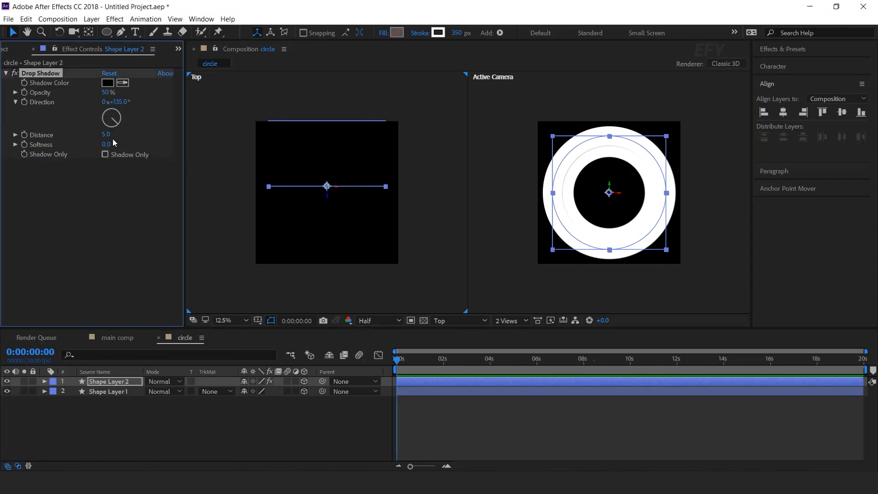
Step: Set the front ring's Drop Shadow to Softness 100, Opacity 20% and Distance 0
left_click(107, 144)
type("100")
key("Return")
left_click(107, 92)
type("20")
key("Return")
left_click(105, 134)
type("0")
key("Return")
left_click(295, 423)
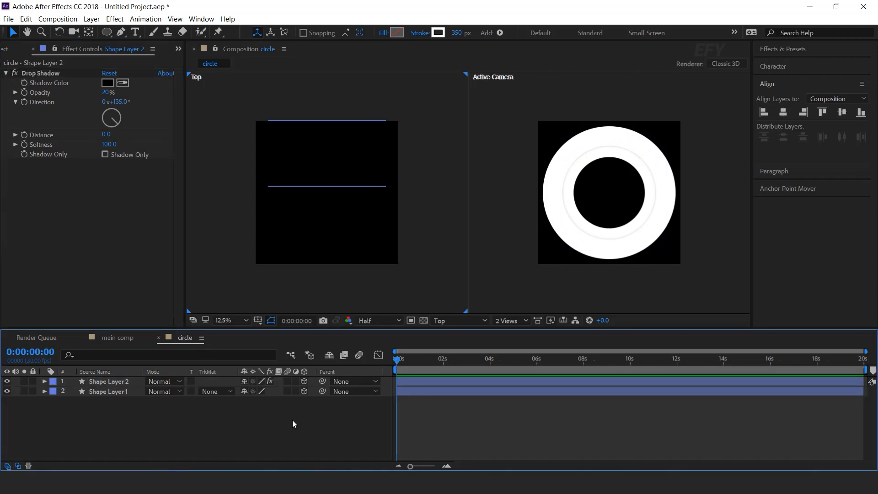
Step: Copy the Drop Shadow effect from the front ring onto the rear ring layer
left_click(45, 74)
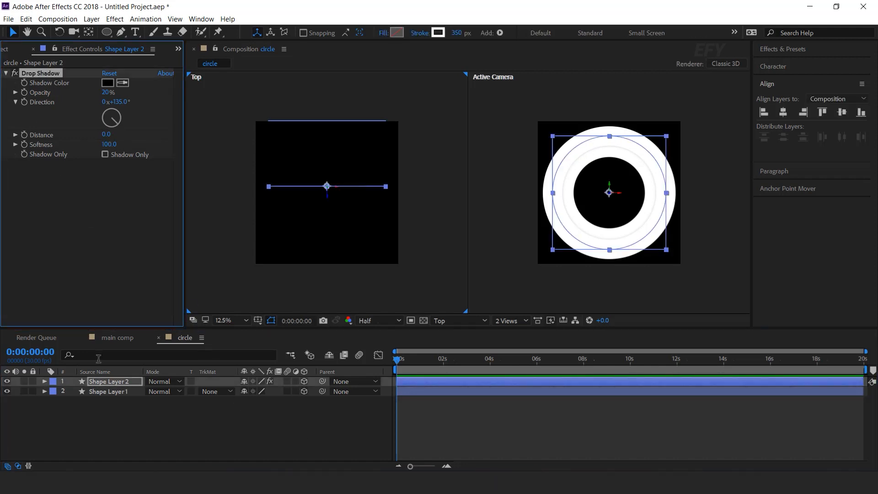
left_click(116, 391)
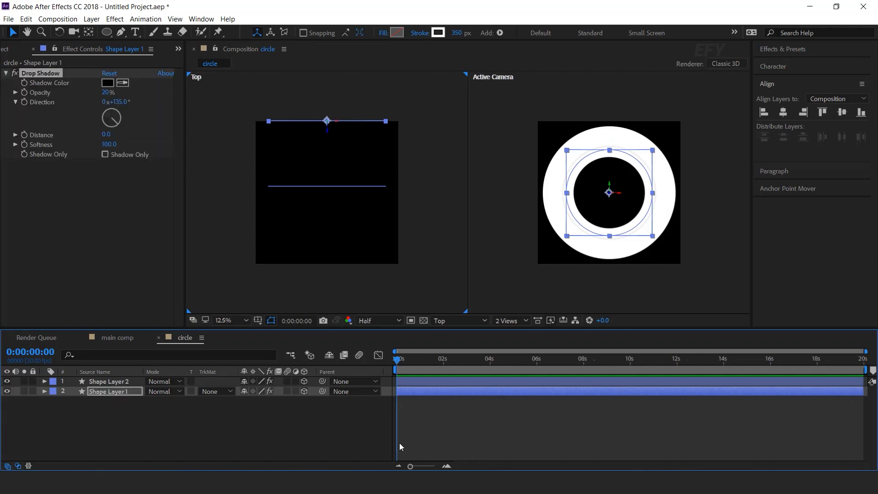
left_click(348, 424)
Step: Examine both rings against the transparency grid and return to the black background
left_click(520, 321)
left_click(367, 421)
left_click(424, 321)
left_click(602, 241)
left_click(424, 321)
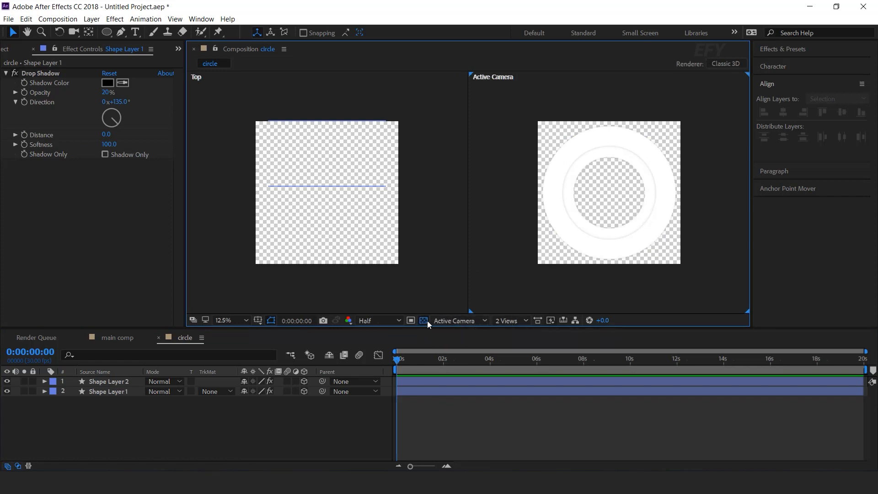
left_click(424, 321)
left_click(281, 422)
Step: Go to frame 20, return to a single view, and reveal the Scale property of both ring layers
mouse_move(419, 360)
left_mouse_down()
mouse_move(461, 360)
mouse_move(396, 360)
mouse_move(468, 360)
mouse_move(459, 360)
left_mouse_up()
left_click(511, 320)
left_click(532, 335)
scroll(506, 191, "up", 1)
scroll(458, 293, "down", 1)
key("equal")
key("equal")
left_click(108, 383)
left_click(108, 391, "shift")
key("s")
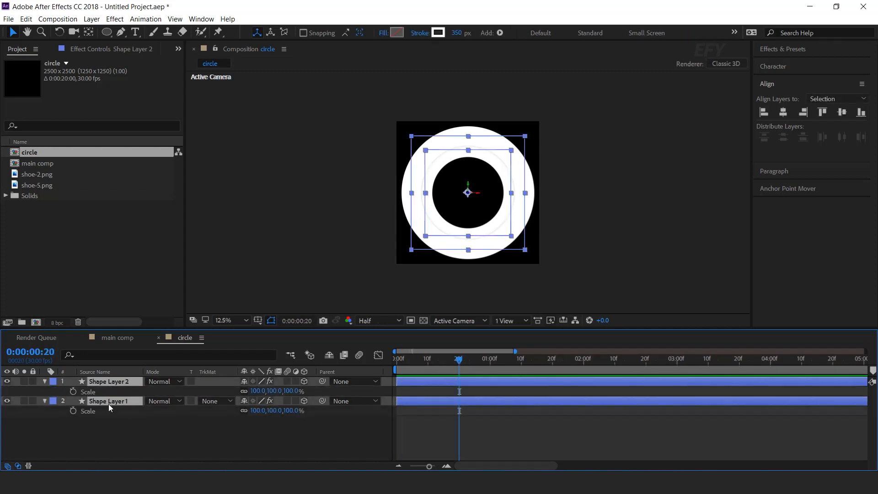
Step: Keyframe both rings' Scale from 0% at frame 0 to 100% at frame 20 and preview the growth
left_click_drag(459, 363, 366, 362)
left_click(292, 391)
type("0")
key("Return")
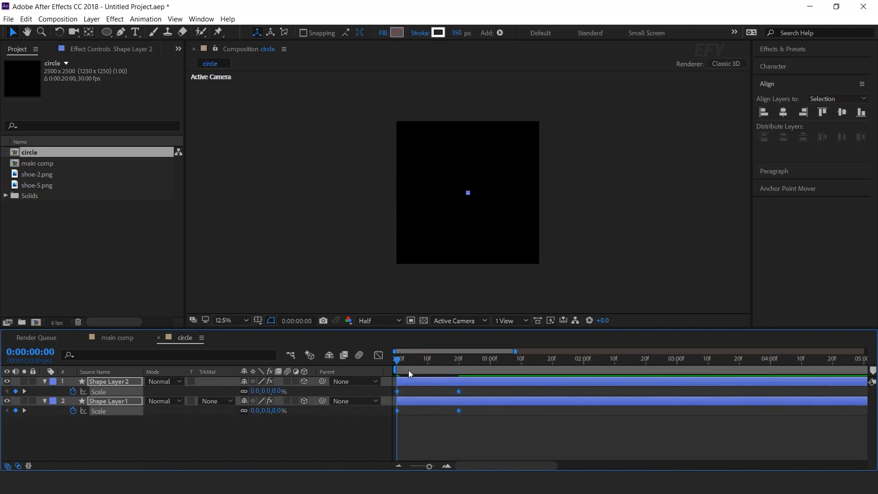
key("space")
left_click_drag(413, 358, 461, 359)
left_click(342, 439)
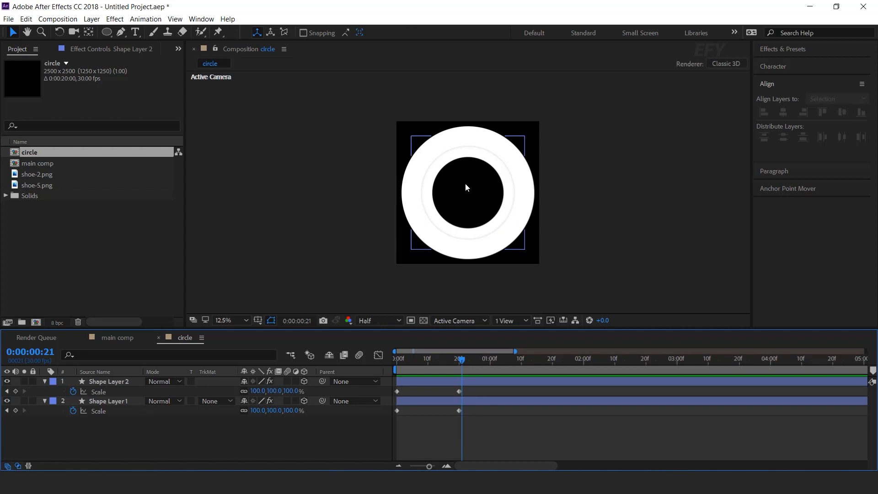
Step: Switch to Notepad, copy the entire expression from Bounce script.txt, and return to After Effects
key("alt+Tab")
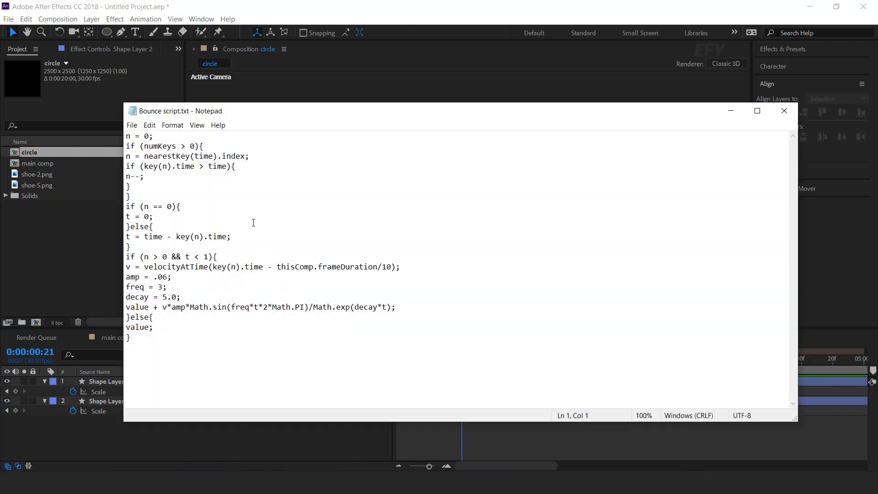
key("ctrl+a")
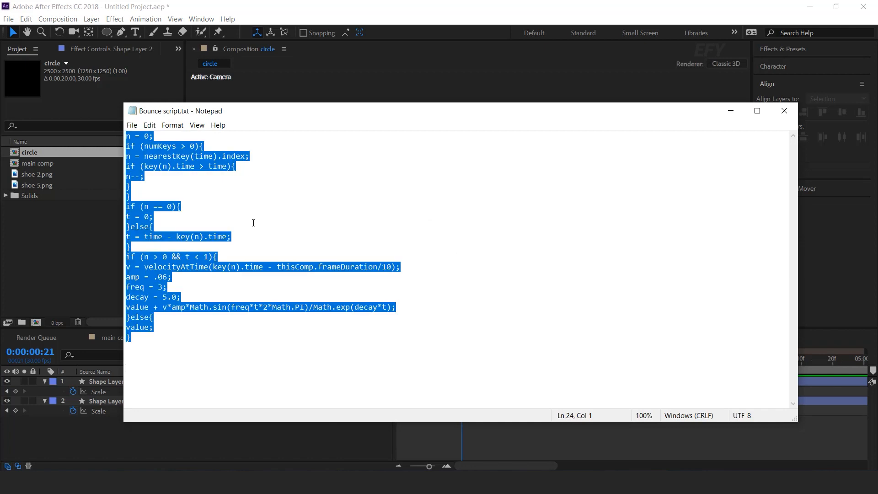
left_click(731, 111)
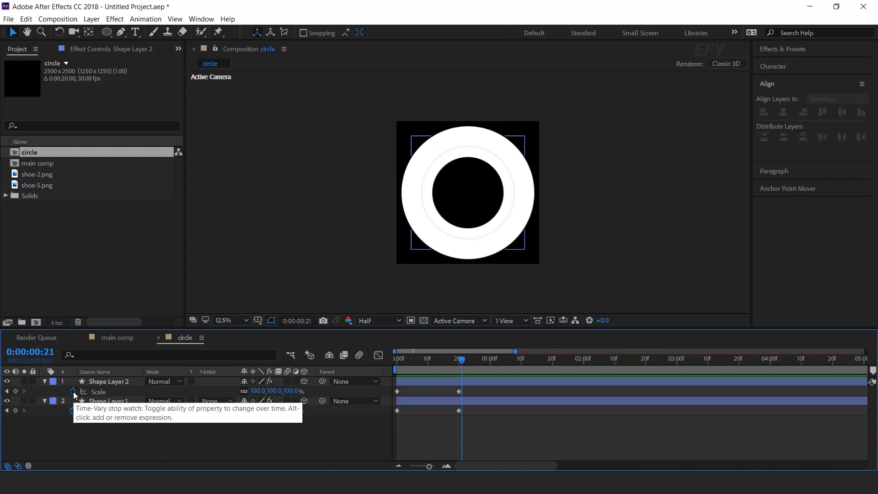
Step: Add the copied bounce script as the Scale expression on both ring layers and preview the bounce
left_click(73, 392, "alt")
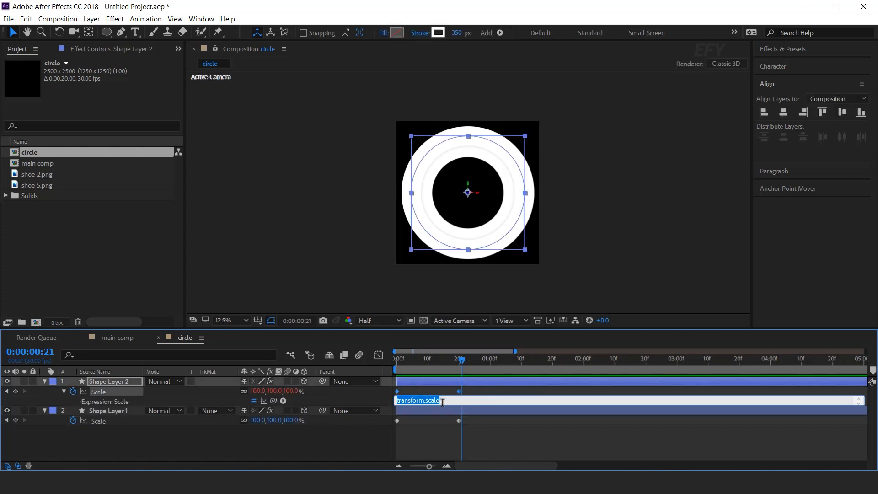
key("BackSpace")
key("ctrl+v")
left_click(438, 382)
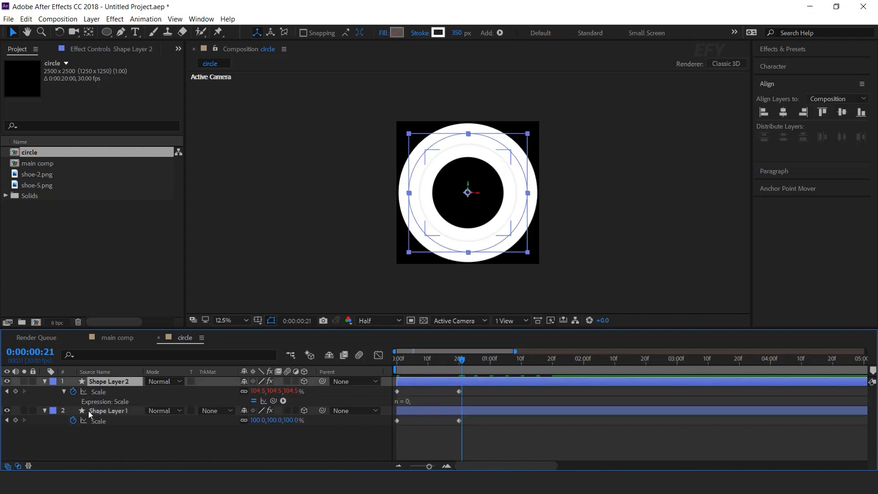
left_click(74, 420, "alt")
key("ctrl+v")
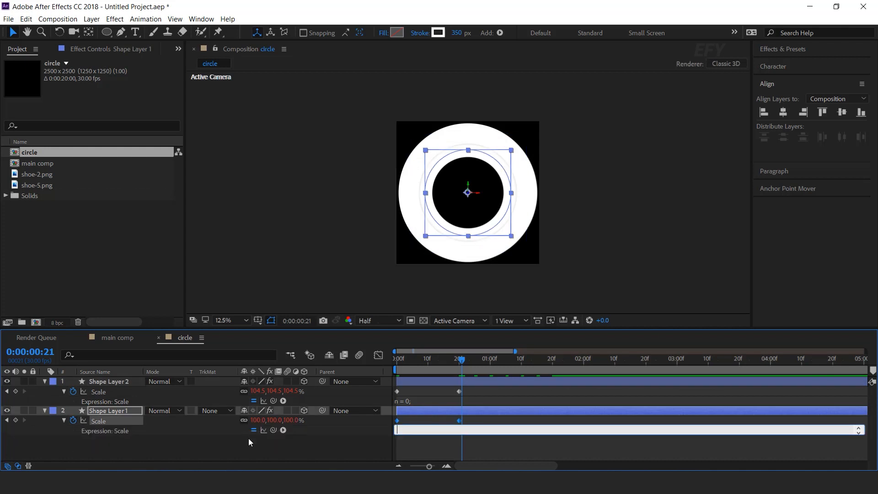
left_click(262, 450)
left_click_drag(463, 363, 353, 428)
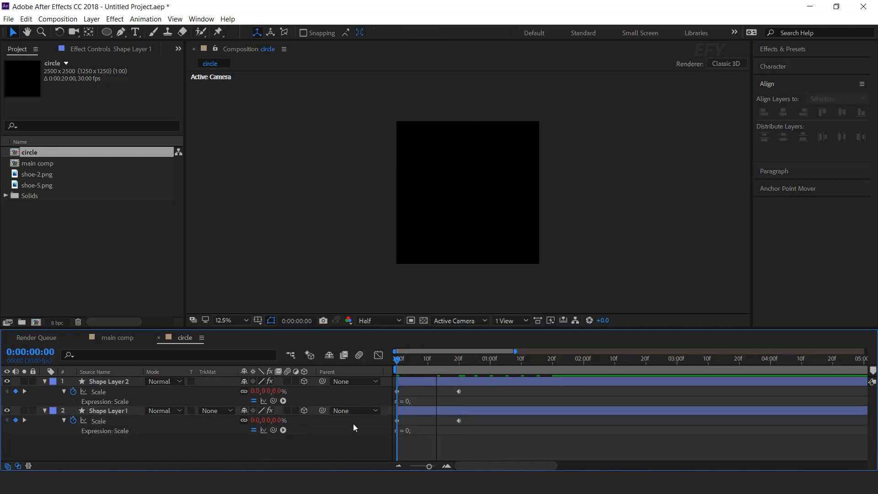
key("space")
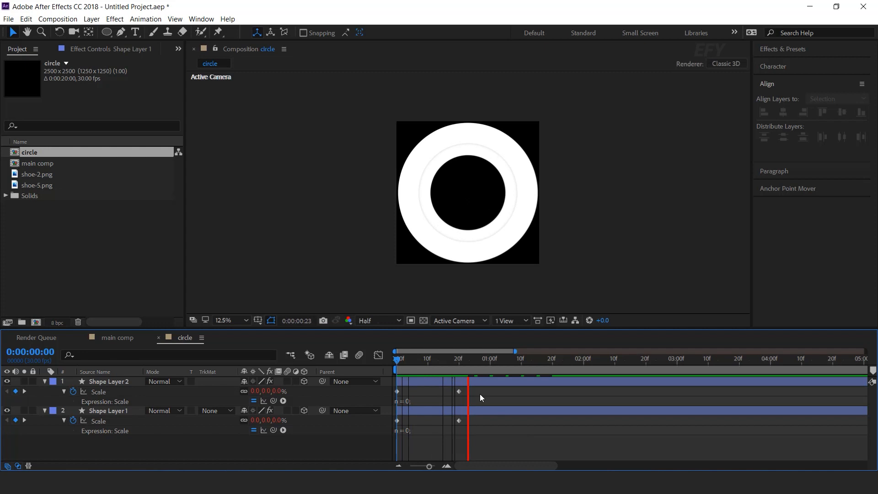
Step: Shorten the growth by moving both rings' ending Scale keyframes to frame 8, previewing the faster bounce along the way
left_click(458, 360)
mouse_move(482, 388)
left_mouse_down()
mouse_move(454, 424)
mouse_move(460, 393)
mouse_move(429, 391)
mouse_move(429, 373)
left_mouse_up()
key("Home")
key("space")
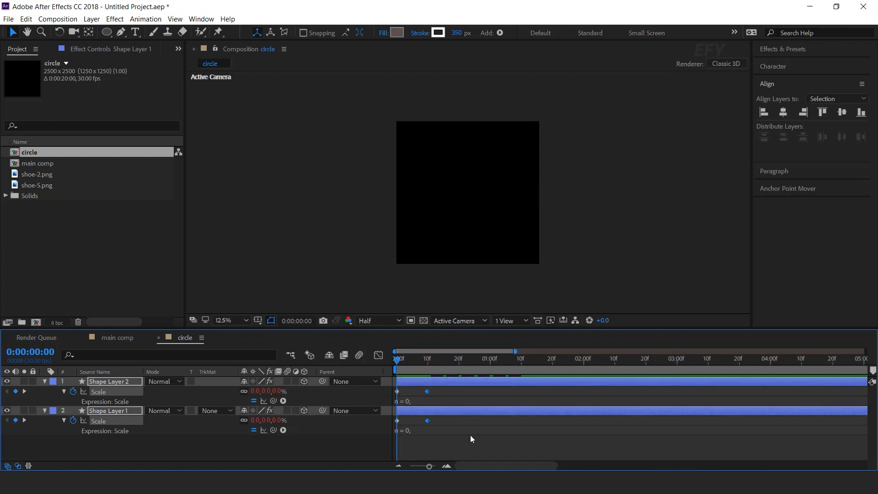
left_click(415, 359)
left_click(446, 467)
left_click_drag(482, 467, 472, 467)
left_click_drag(470, 388, 443, 392)
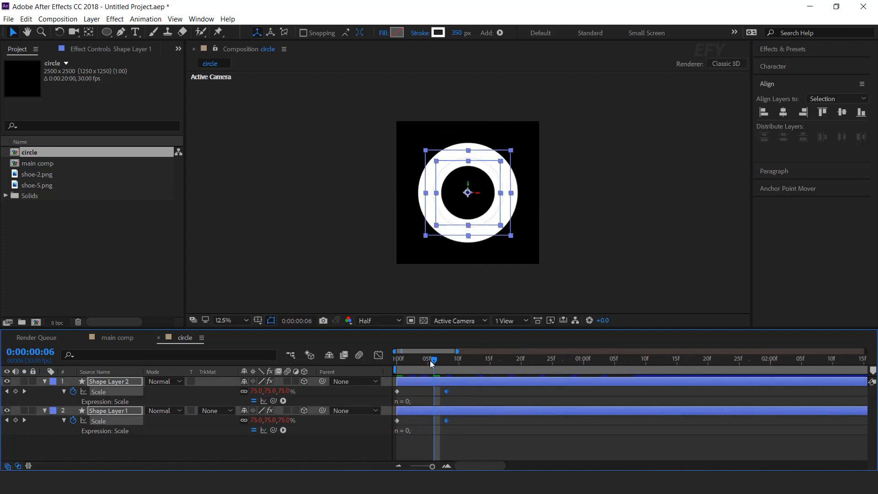
Step: Delay Shape Layer 2 so it starts at frame 3, and preview the staggered ring bounce
key("Home")
key("space")
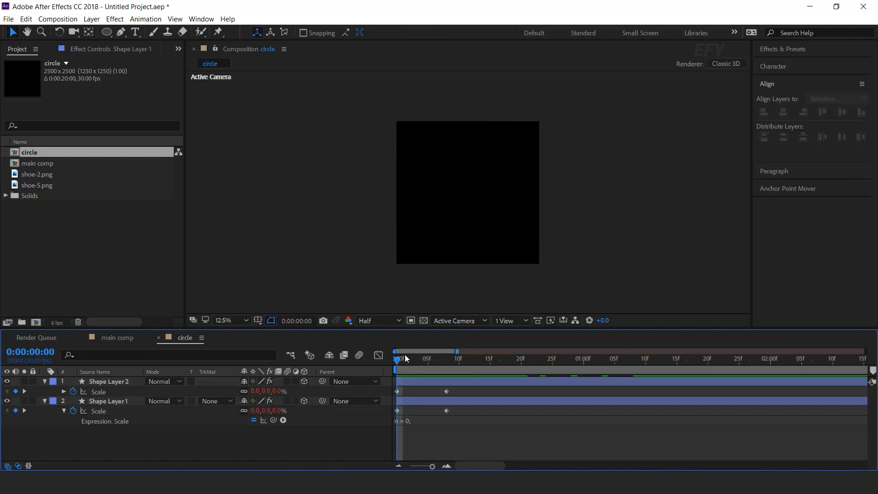
left_click_drag(405, 356, 477, 379)
left_click(448, 382)
left_click_drag(421, 365, 366, 435)
left_click(379, 447)
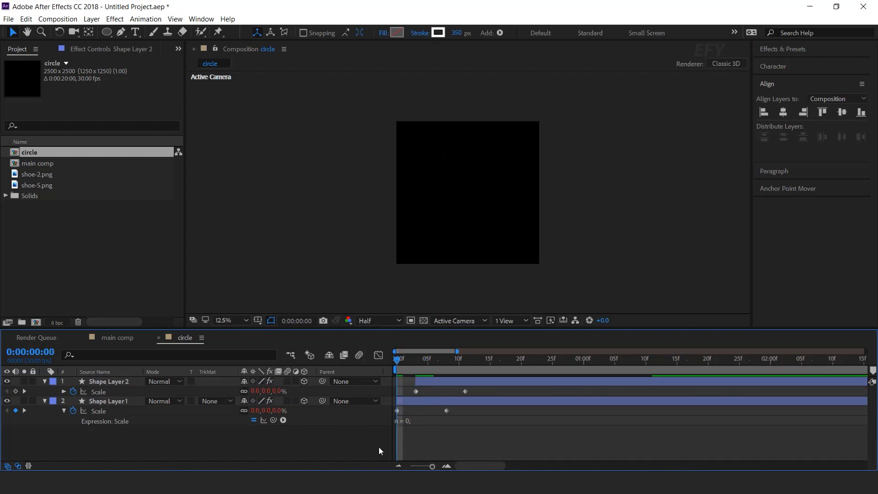
key("space")
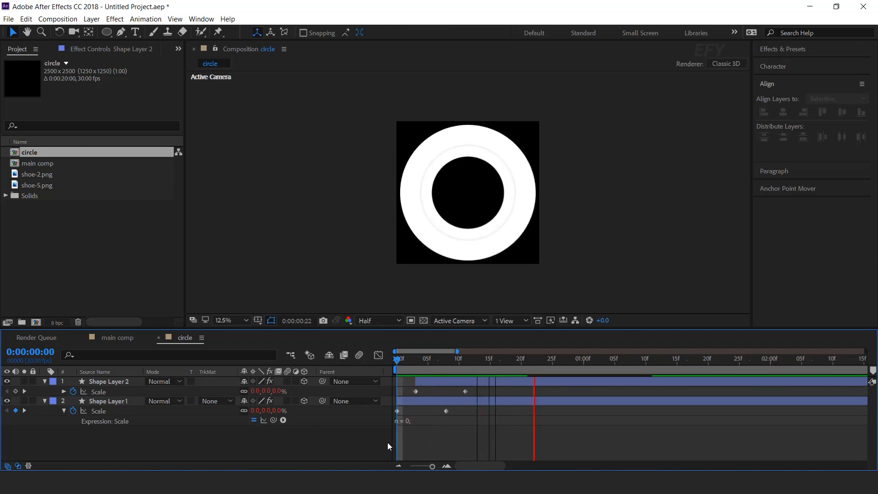
left_click_drag(397, 362, 354, 437)
key("space")
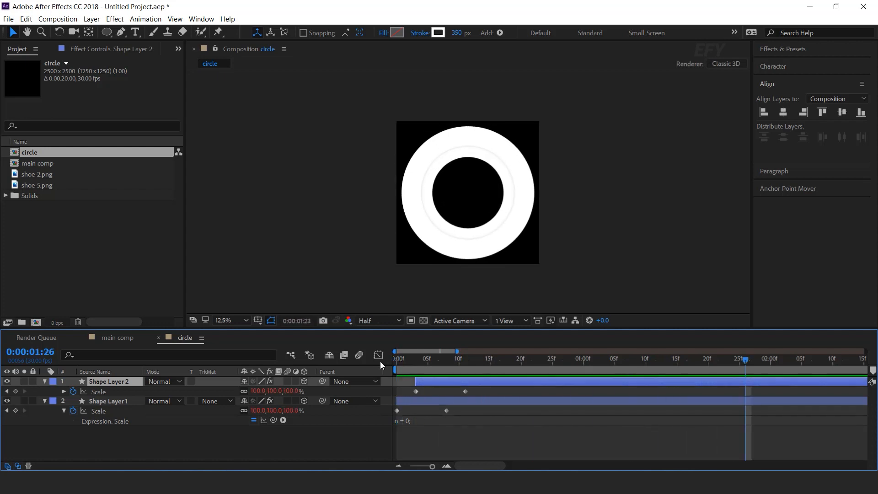
key("space")
key("space")
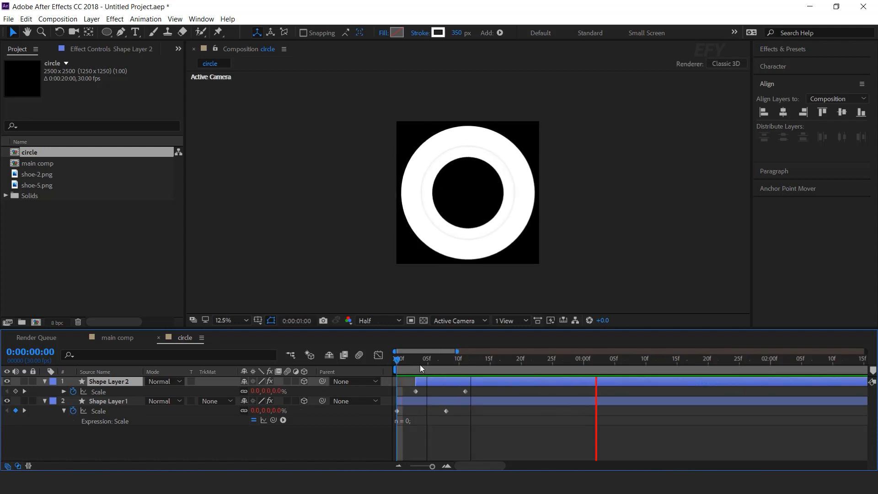
key("space")
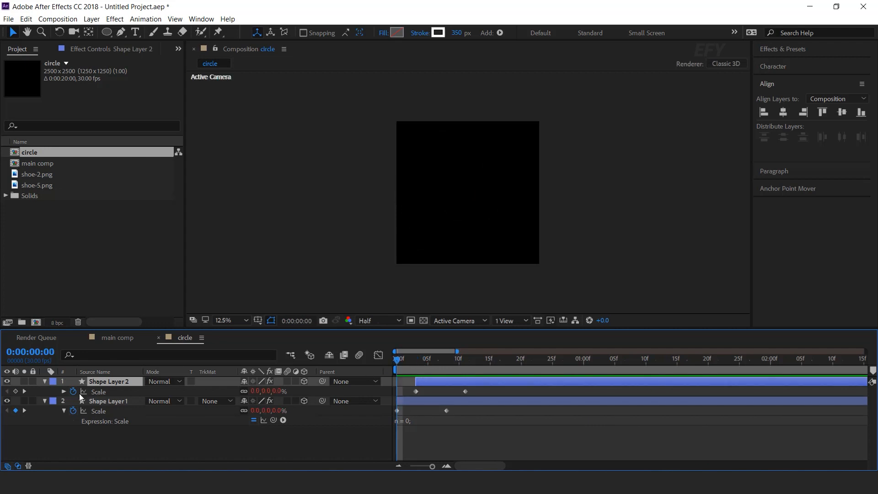
Step: Collapse both ring layers' properties and add the circle composition to main comp as its top layer
left_click(45, 381)
left_click(44, 391)
left_click(141, 426)
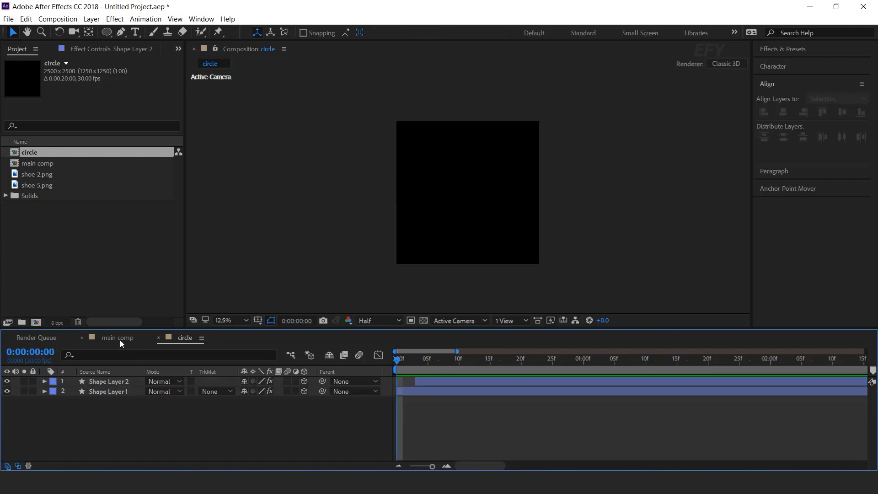
left_click(119, 340)
left_click(79, 254)
left_click(12, 155)
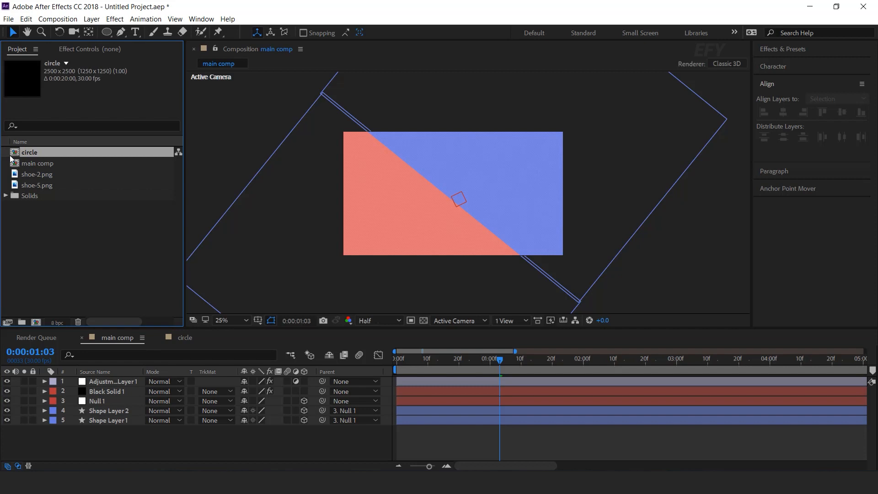
left_click_drag(138, 358, 119, 378)
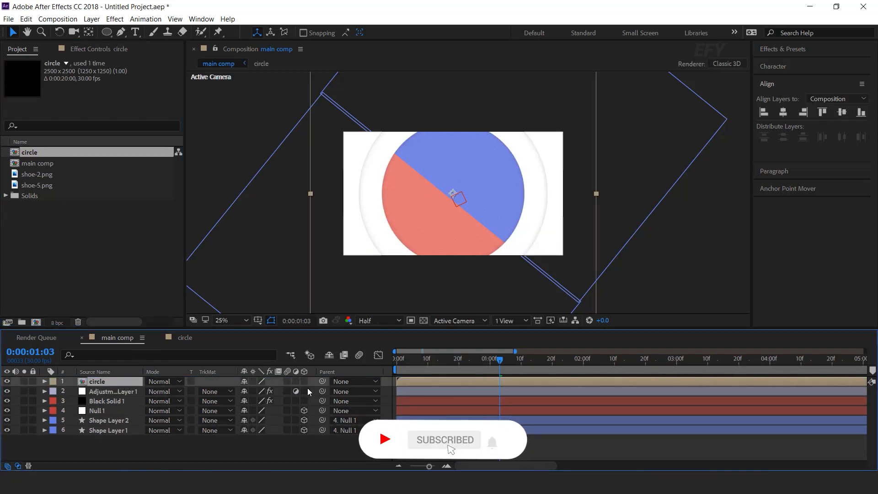
Step: Make the circle layer 3D and, in a two-view layout, move it toward the camera from the Top view
left_click(511, 320)
left_click(549, 344)
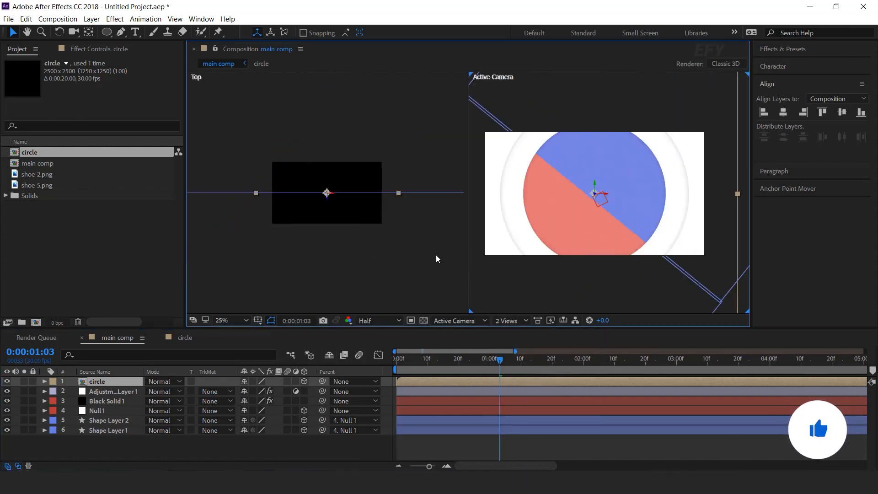
key("comma")
left_click(334, 207)
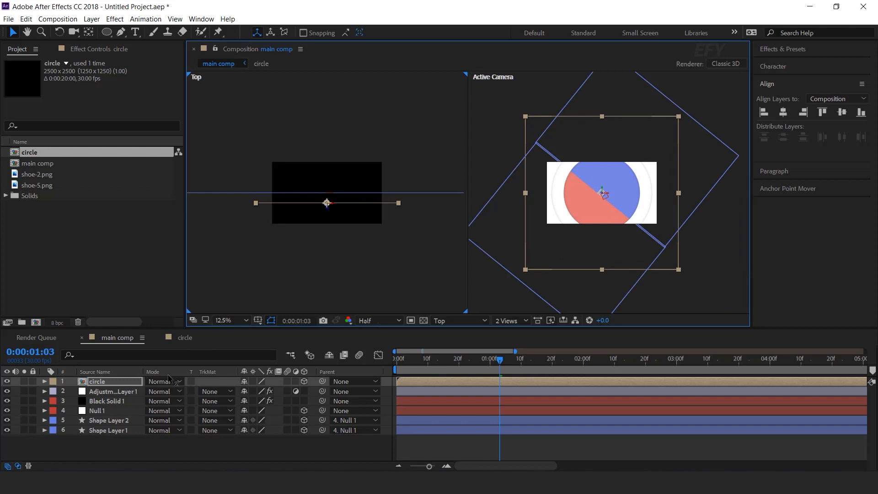
Step: Scale the circle layer down to 35%
key("s")
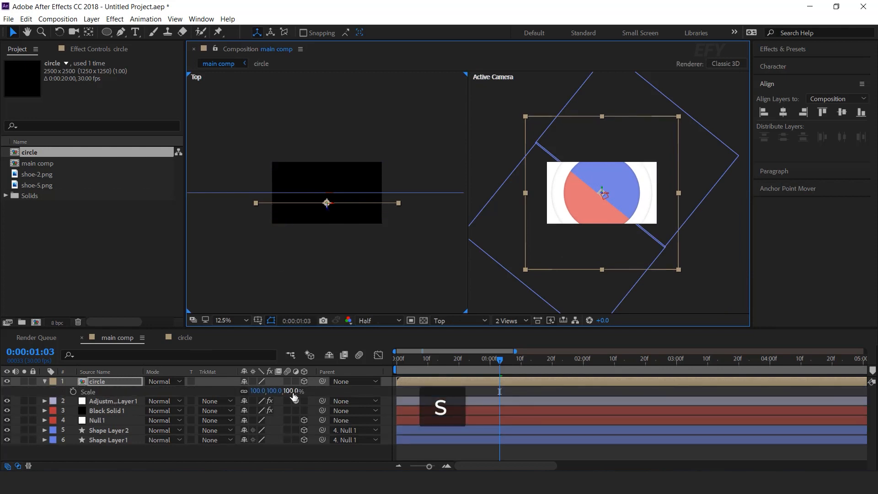
left_click(292, 391)
type("60")
key("Return")
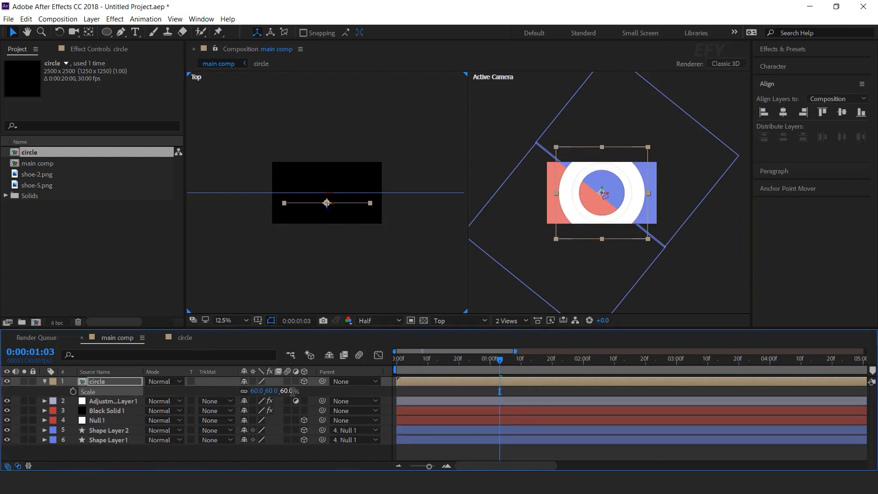
left_click_drag(286, 391, 275, 392)
scroll(611, 190, "up", 2)
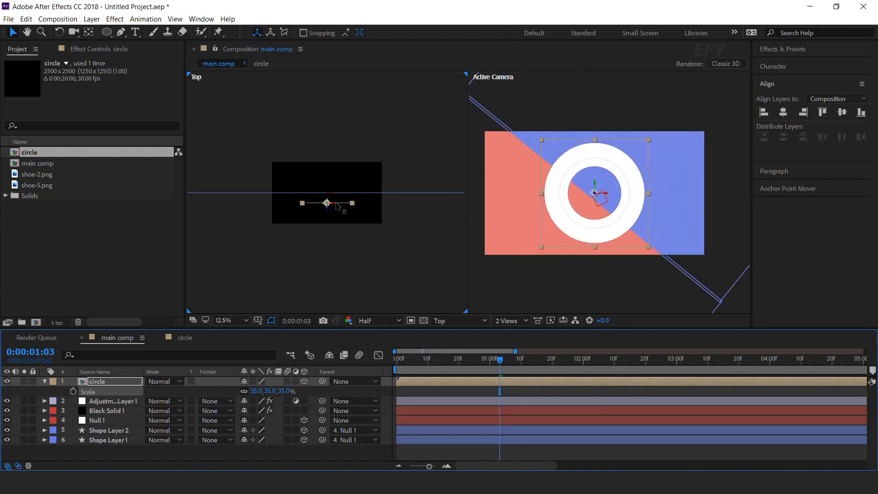
Step: Move the circle layer to the left part of the frame and set its Scale to 30%, previewing the result
left_click_drag(333, 205, 308, 206)
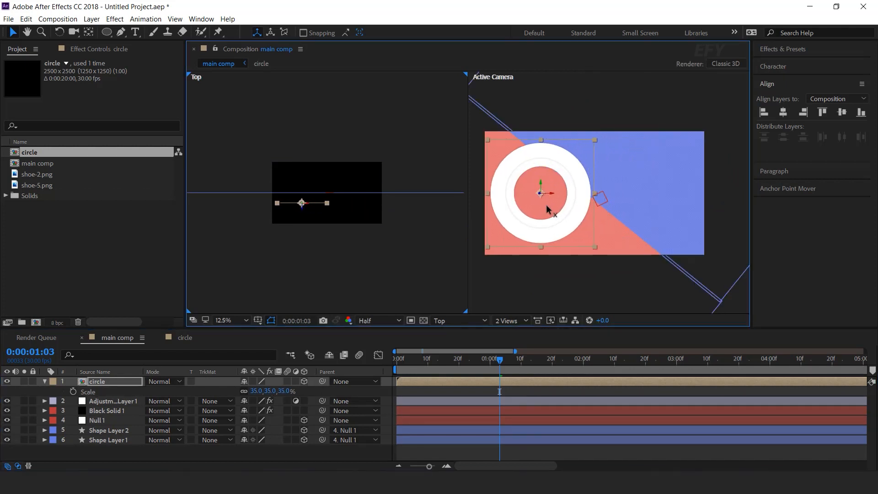
left_click_drag(549, 212, 562, 211)
left_click(289, 392)
type("30")
key("Return")
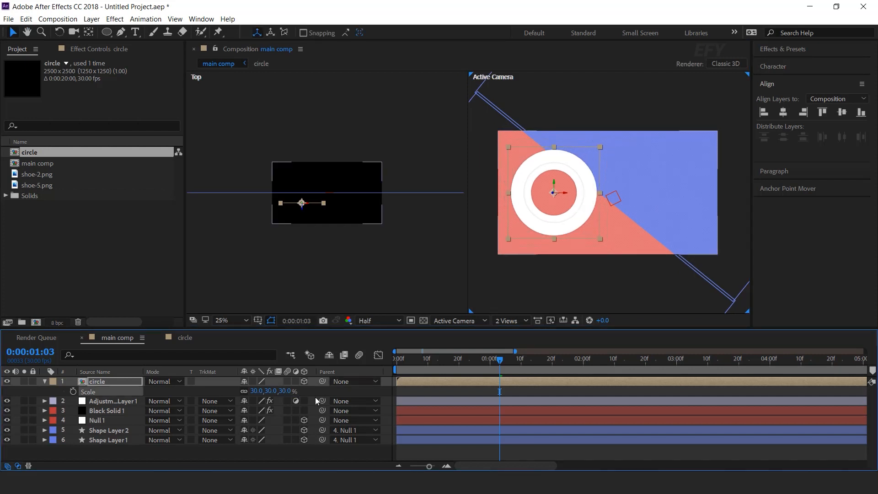
key("space")
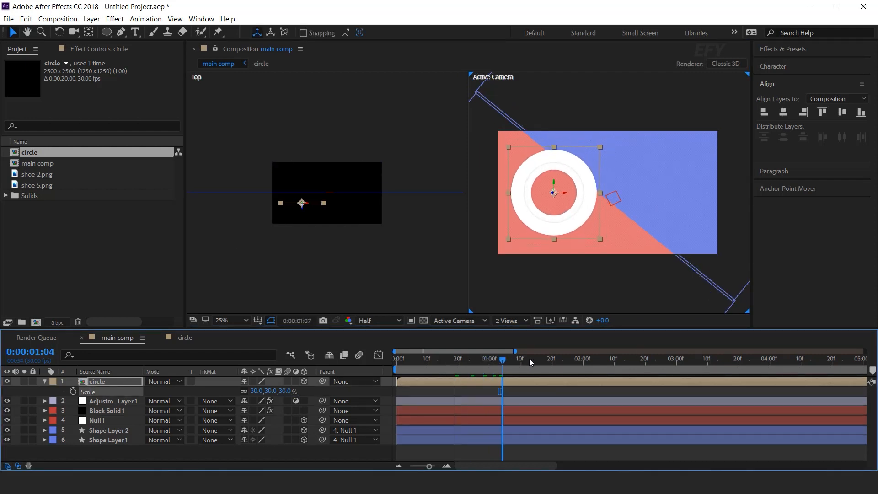
mouse_move(449, 359)
left_mouse_down()
mouse_move(376, 366)
mouse_move(438, 365)
left_mouse_up()
key("space")
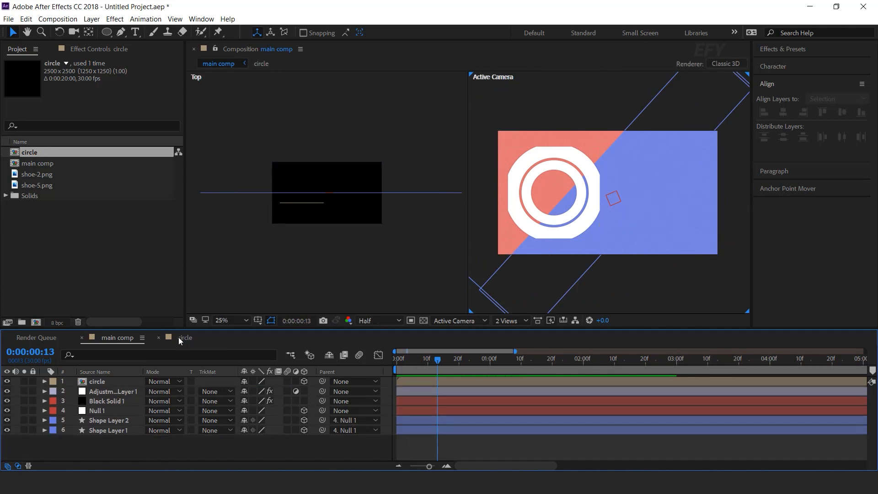
Step: In the circle composition, reduce the value of Shape Layer 2's ending Scale keyframe and check the ring at frame 21
left_click(179, 337)
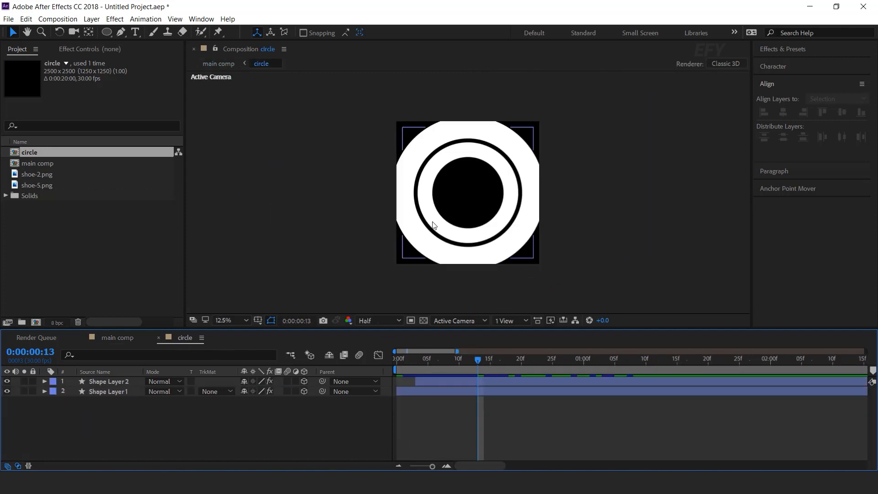
left_click(114, 382)
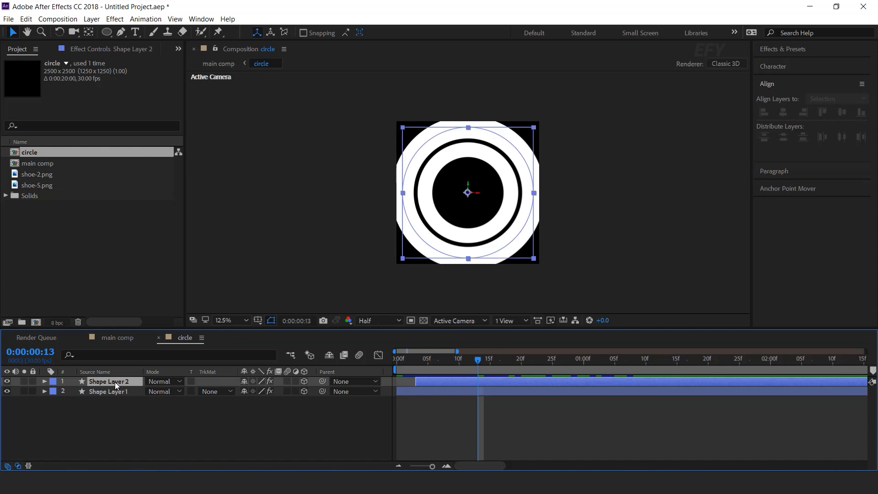
key("u")
key("ctrl+z")
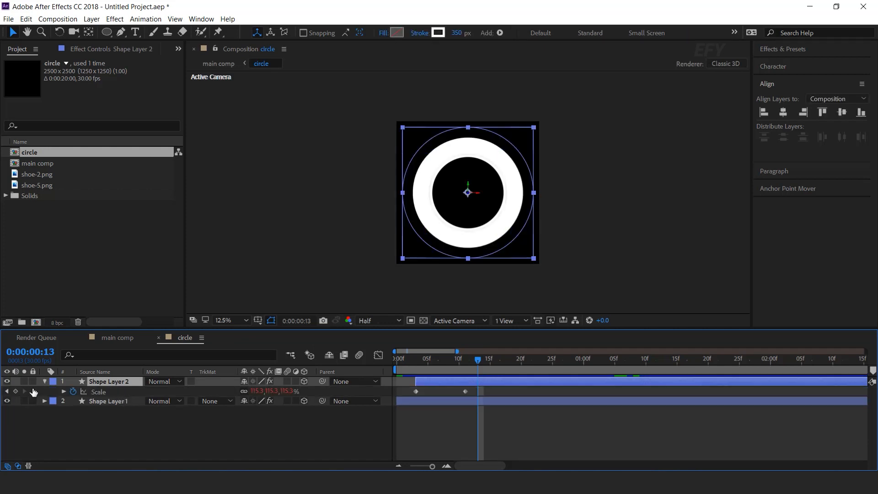
key("ctrl+shift+z")
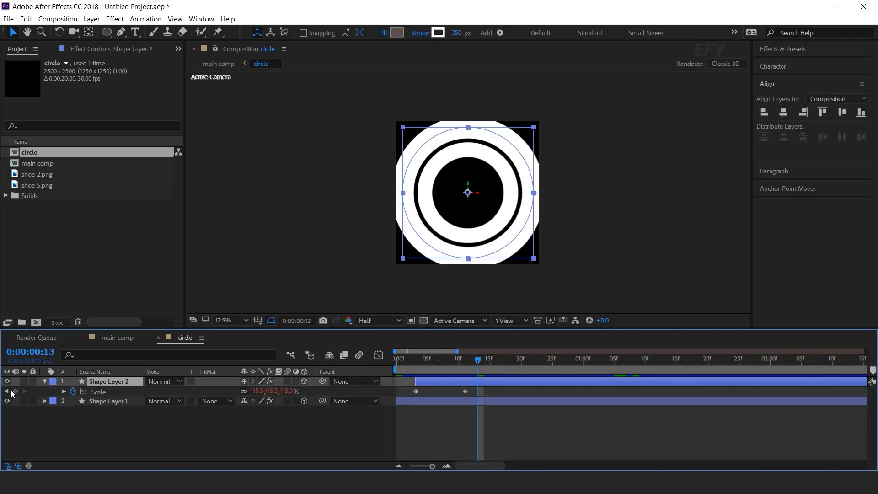
key("j")
key("ctrl+z")
left_click_drag(292, 395, 285, 394)
left_click_drag(466, 359, 528, 360)
Step: Show two views and push Shape Layer 1 farther back in depth from the Top view, previewing the rings
left_click(510, 321)
left_click(524, 342)
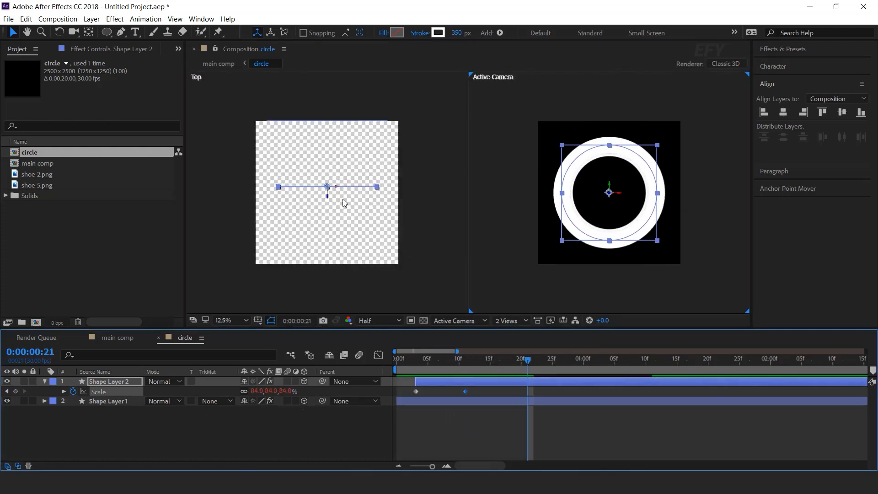
left_click(464, 401)
mouse_move(328, 135)
left_mouse_down()
mouse_move(327, 75)
mouse_move(326, 147)
mouse_move(326, 111)
mouse_move(328, 131)
left_mouse_up()
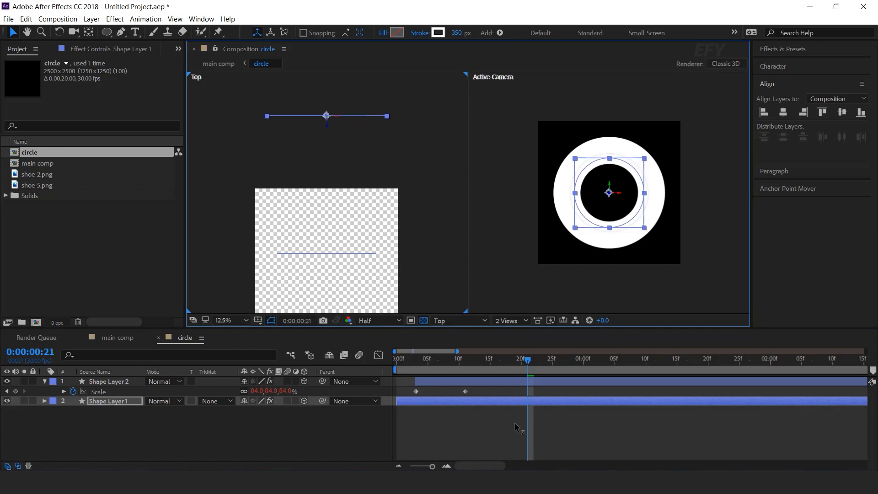
left_click(583, 424)
key("space")
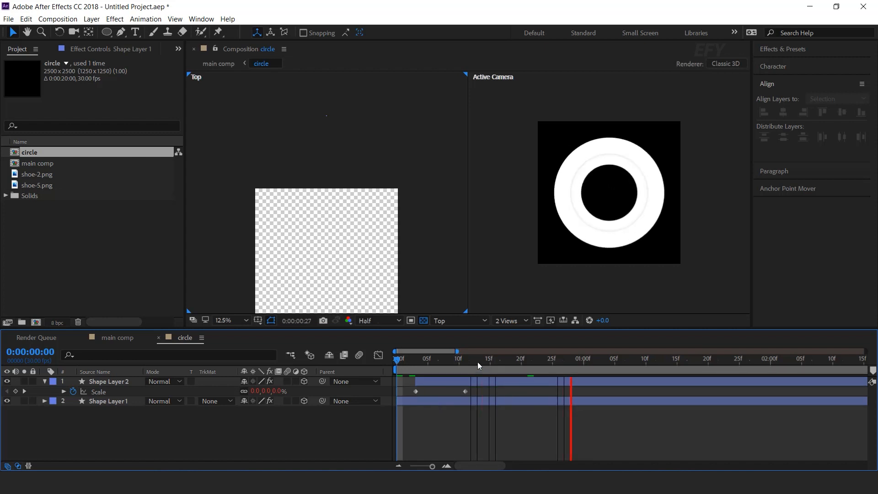
key("space")
Step: Move the ending Scale keyframes three frames earlier, to frame 5 on Shape Layer 1 and frame 8 on Shape Layer 2, and preview
left_click(484, 400)
key("ctrl+v")
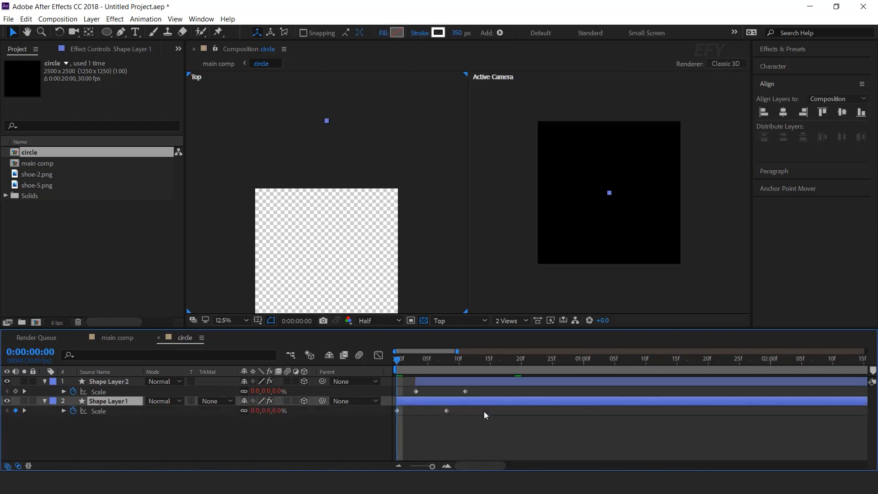
left_click_drag(488, 389, 446, 393)
key("space")
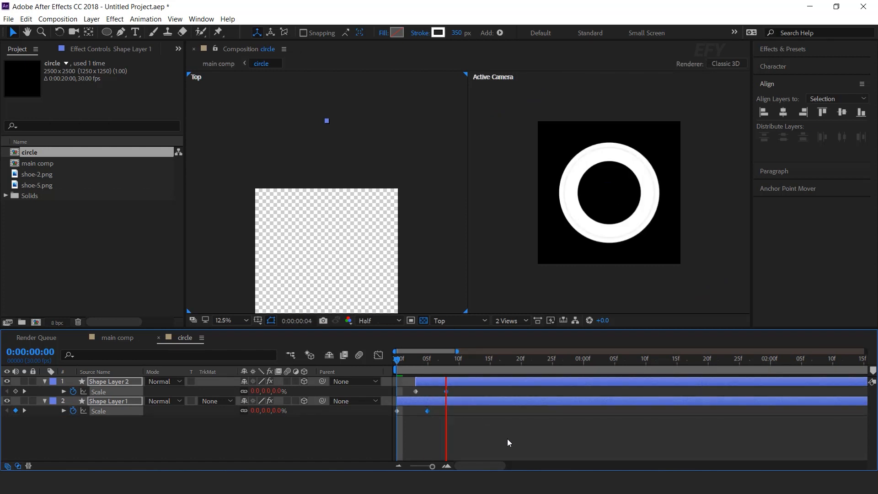
key("space")
key("space")
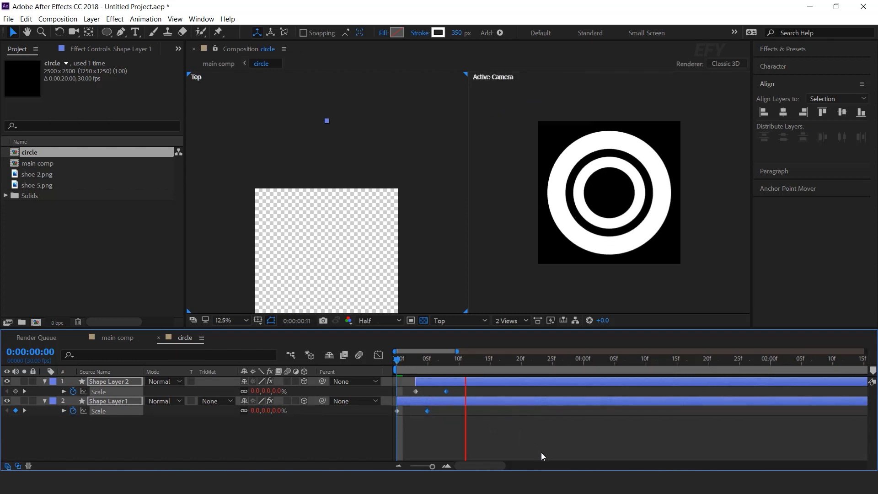
left_click(398, 360)
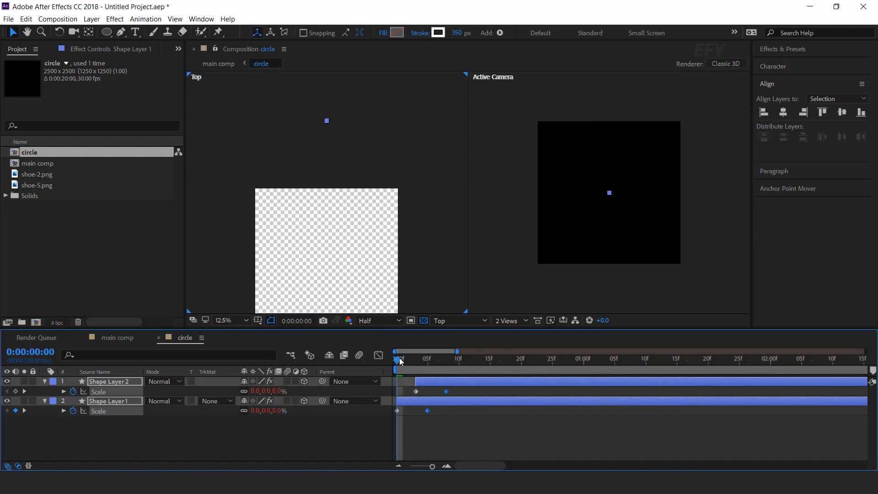
Step: Preview the updated rings in main comp and set the circle layer's Scale to 40%
left_click(115, 340)
key("space")
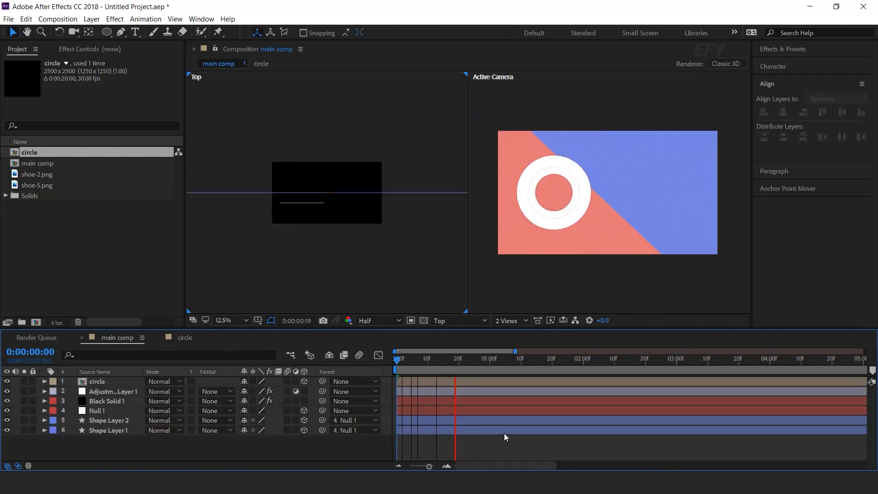
left_click_drag(398, 360, 404, 360)
key("space")
key("space")
left_click(103, 382)
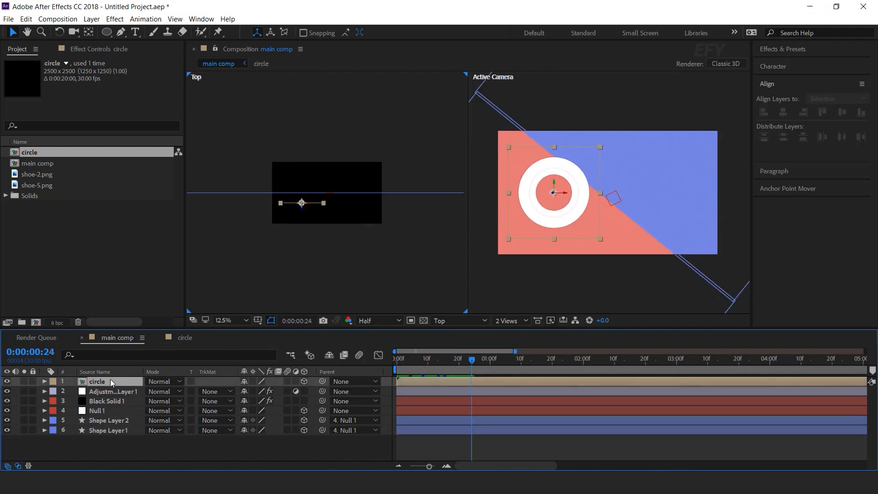
key("s")
left_click_drag(286, 395, 347, 401)
left_click(398, 360)
key("space")
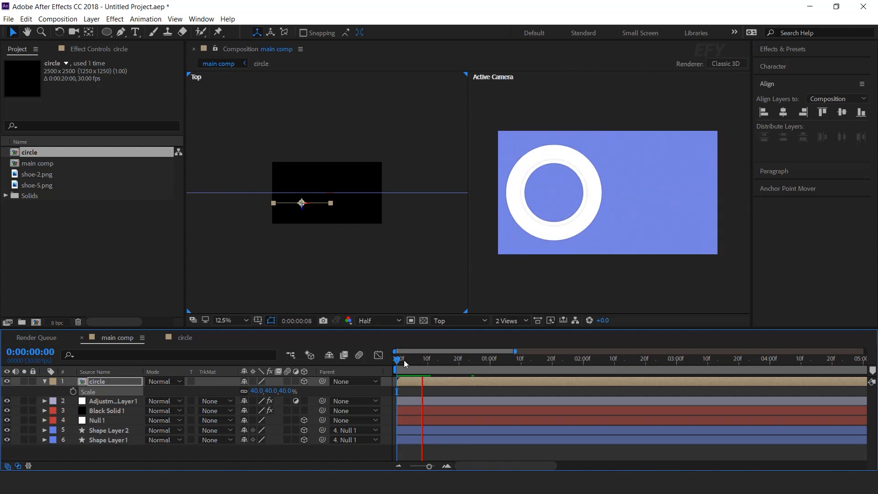
Step: Check the rings around frame 14, nudge the circle layer slightly right along X, and collapse its properties
left_click(427, 361)
left_click_drag(438, 361, 463, 364)
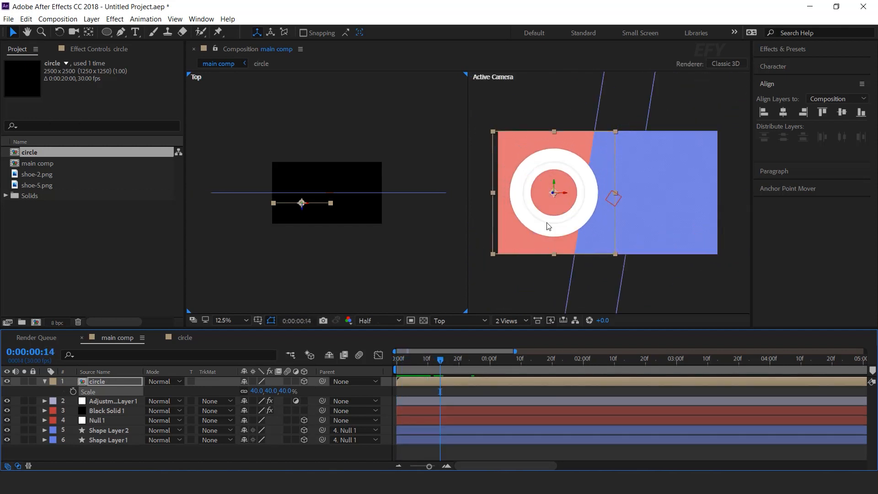
left_click_drag(565, 193, 570, 193)
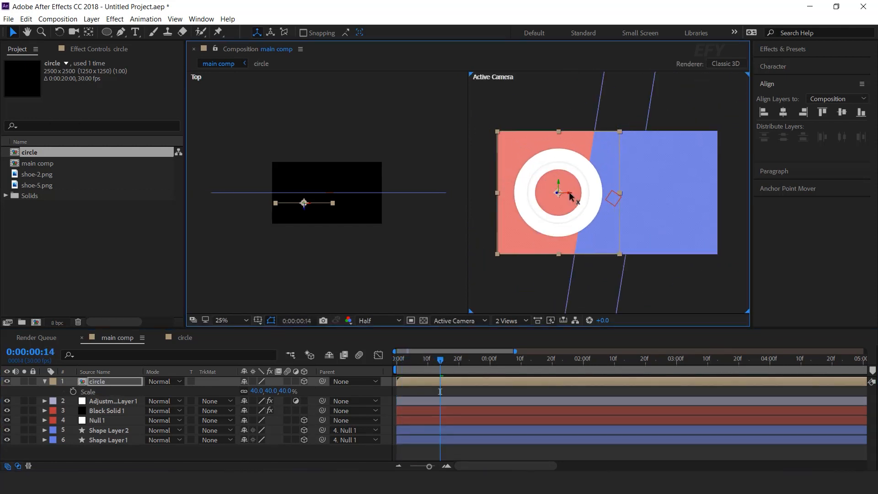
left_click(44, 382)
left_click(174, 443)
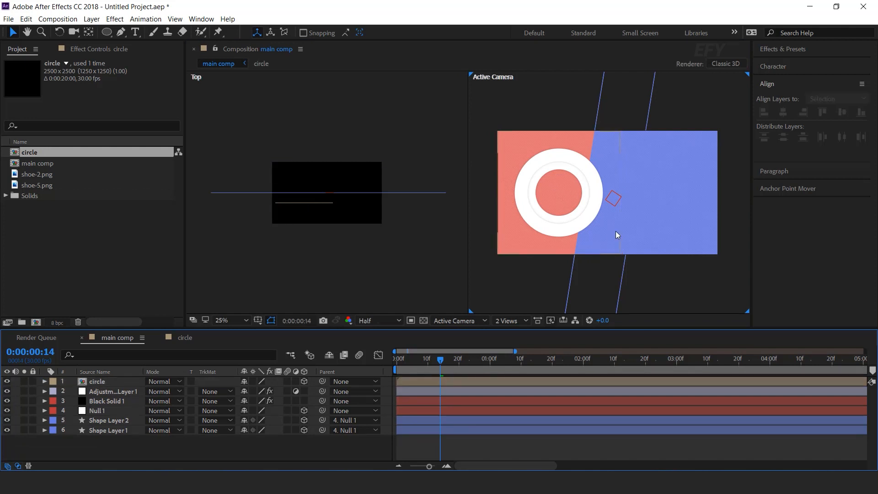
Step: Preview the rings together with the rotating shapes in main comp and check them around frame 29
key("space")
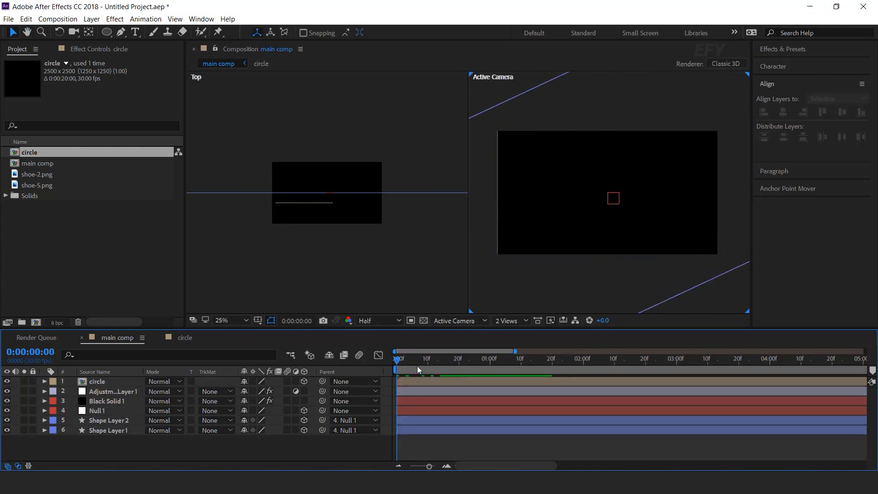
left_click_drag(417, 363, 484, 361)
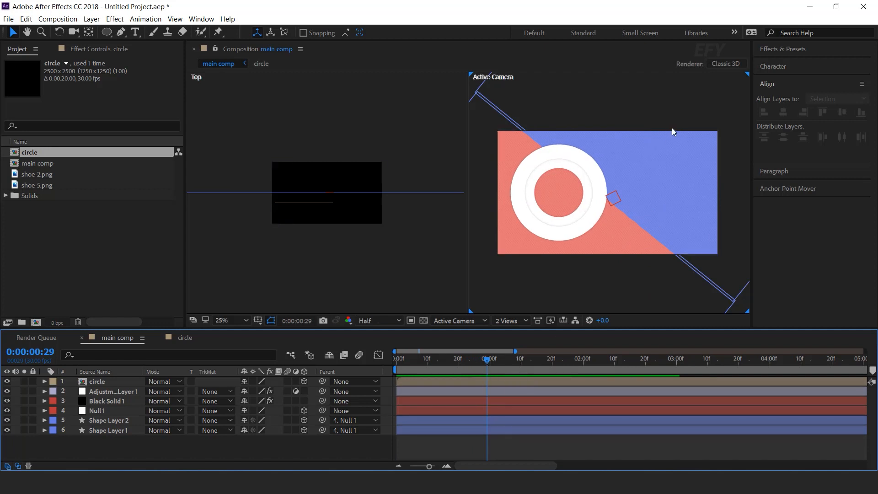
Step: Create a 1920 x 1080 px composition named "3 line elements" at 30 fps with a 20-second duration
left_click(83, 288)
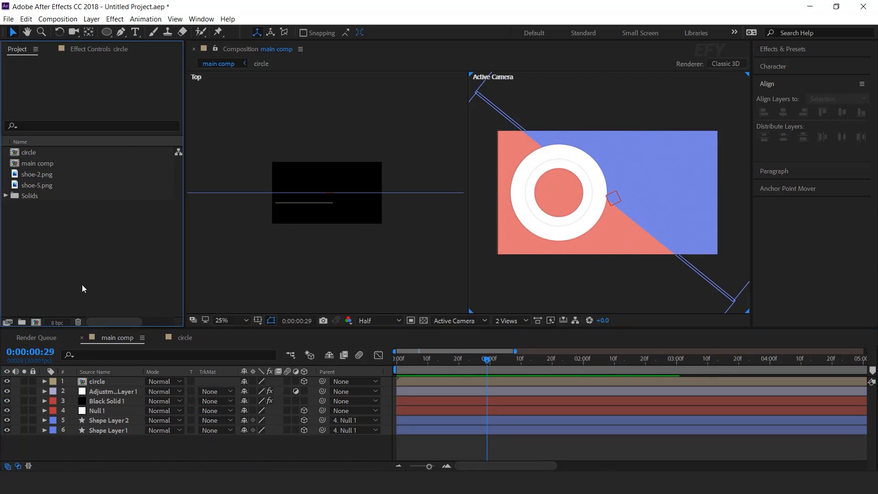
left_click(36, 322)
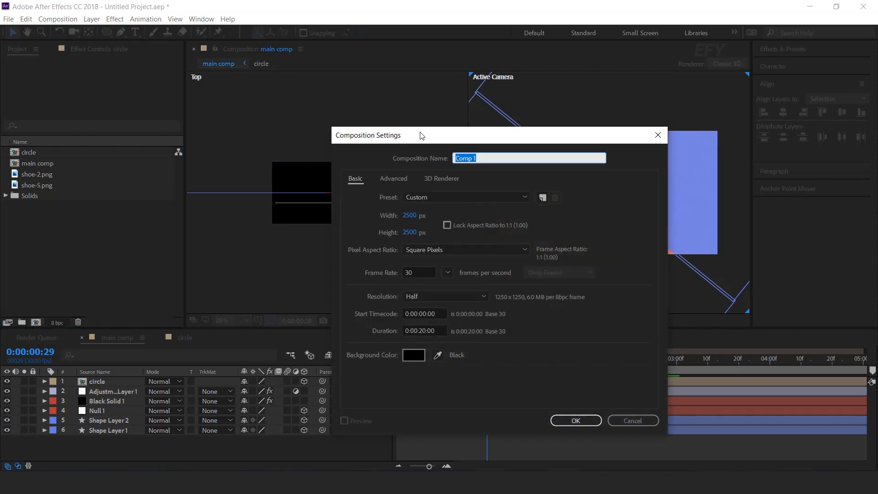
left_click(406, 215)
type("1920")
key("Tab")
type("1")
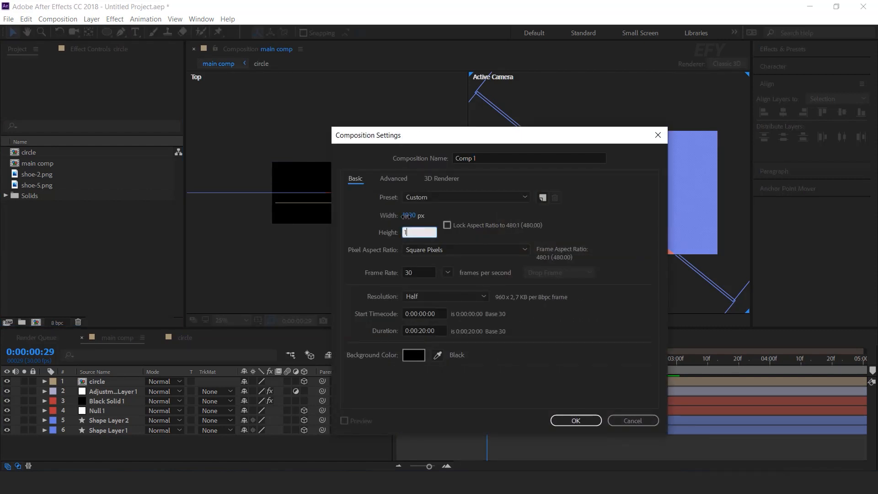
type("080")
left_click(488, 159)
type("3 line elements")
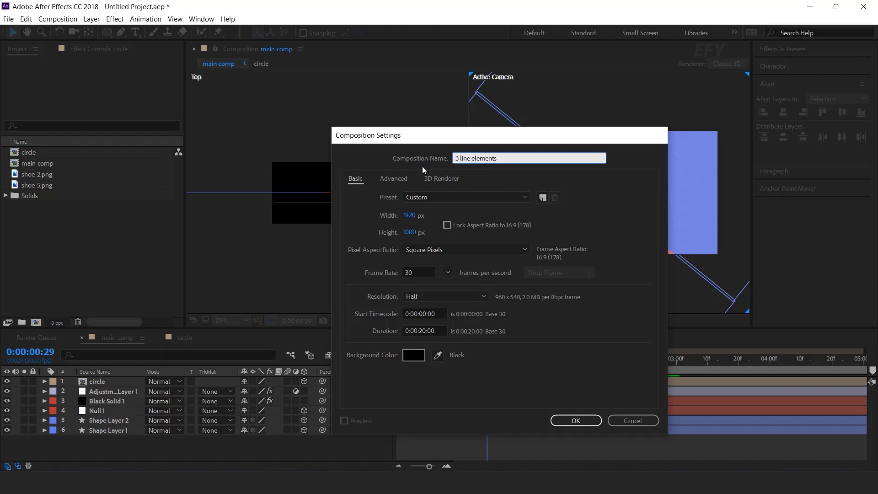
key("Return")
Step: Switch the 3 line elements composition to the 1 View layout
left_click(513, 322)
left_click(520, 333)
scroll(494, 232, "up", 2)
scroll(491, 232, "down", 2)
Step: Show the transparency grid and draw a thin horizontal rectangle spanning the full frame just above centre, with fill 000000 and no stroke
left_click_drag(110, 34, 137, 55)
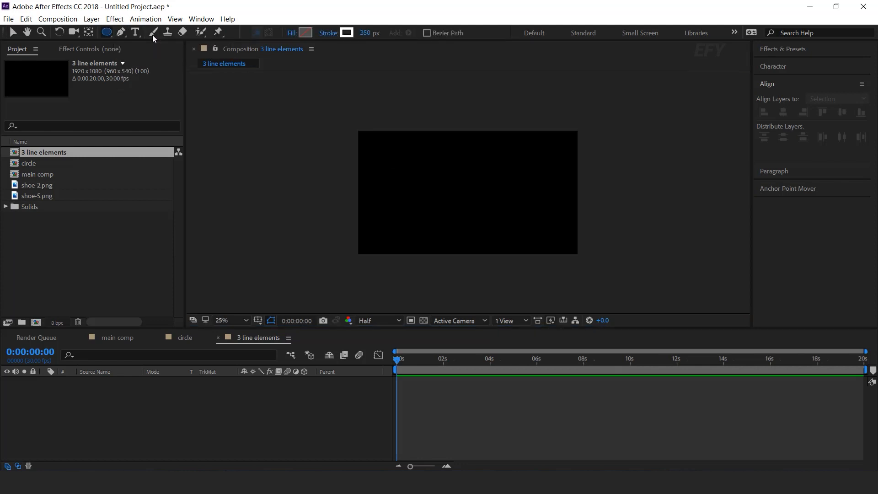
left_click(323, 33)
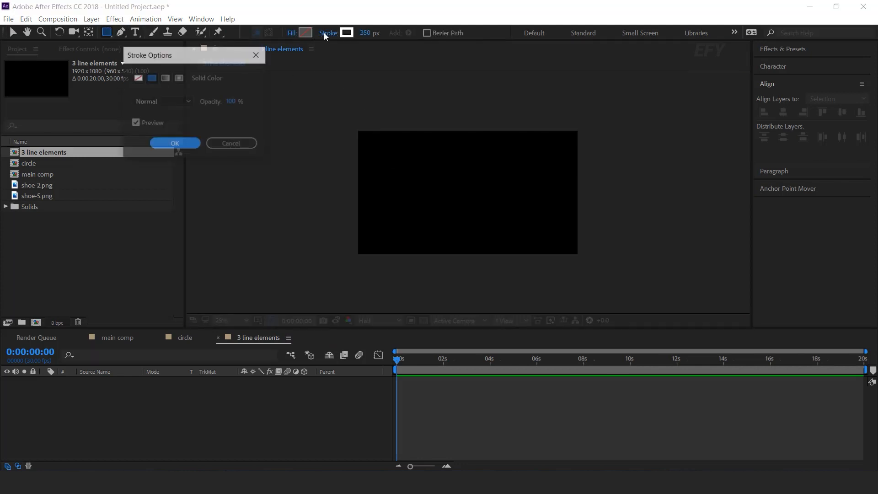
left_click(137, 78)
left_click(175, 143)
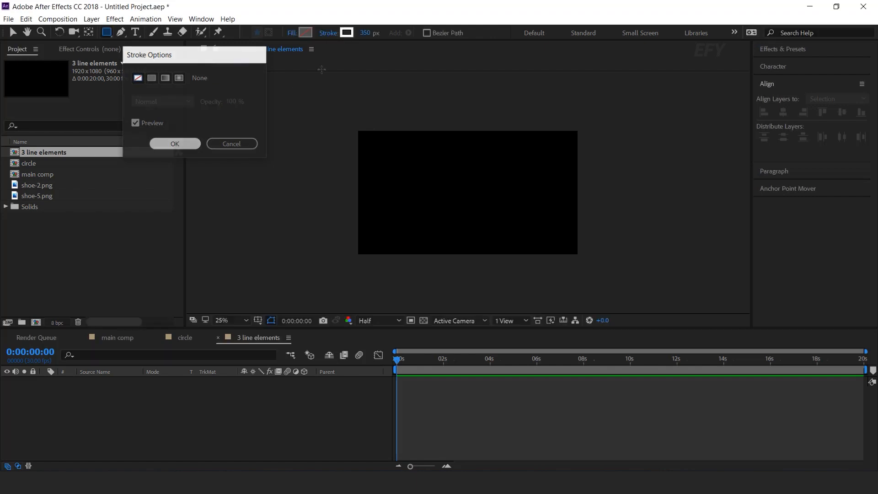
left_click(305, 32)
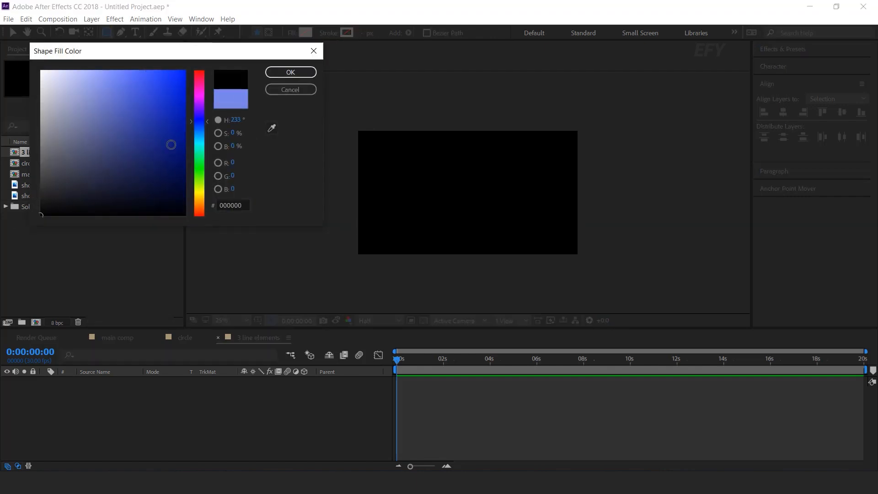
left_click(295, 75)
left_click(423, 320)
left_click_drag(353, 175, 596, 184)
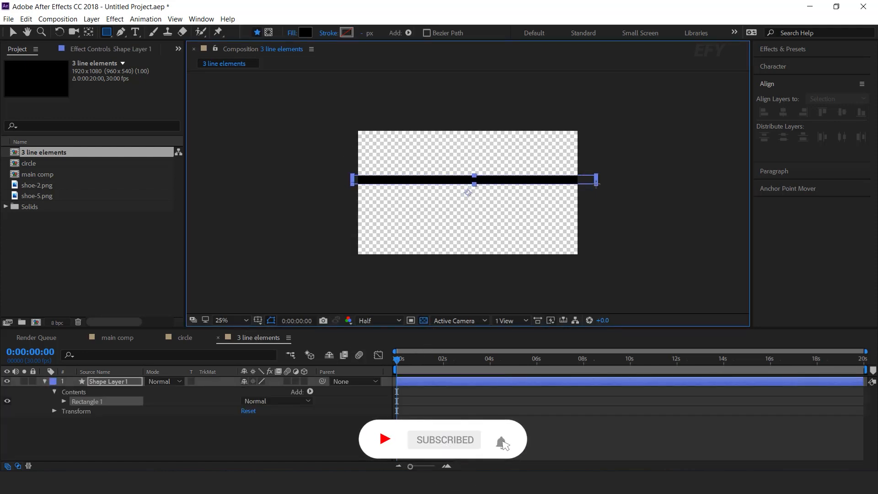
Step: Centre the bar horizontally in the composition and set its anchor point at the bar's left edge
left_click(12, 31)
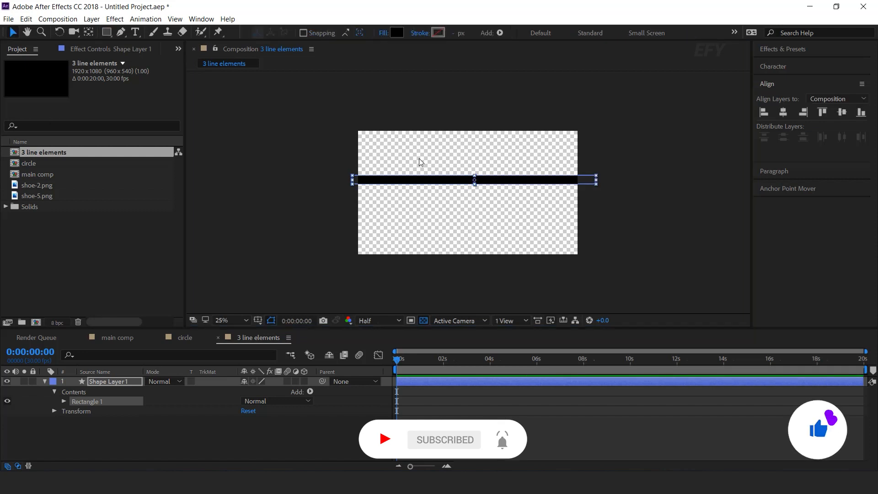
left_click(811, 193)
left_click(784, 159)
left_click(526, 182)
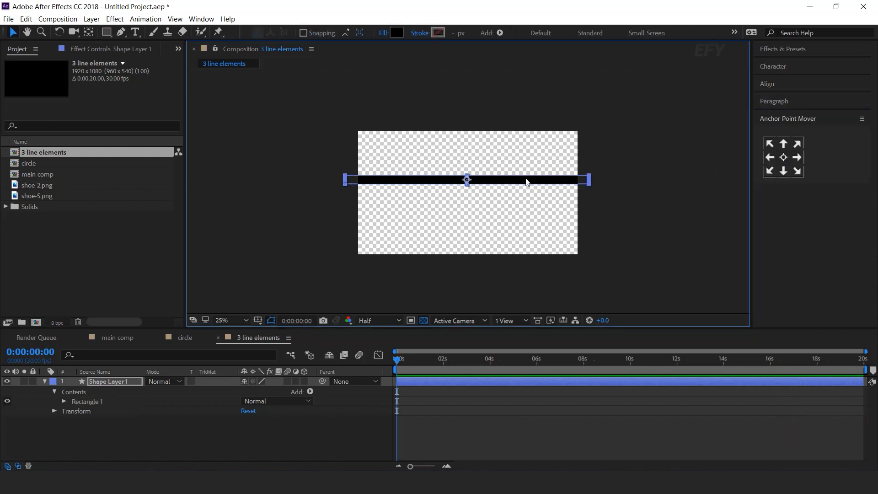
left_click(770, 157)
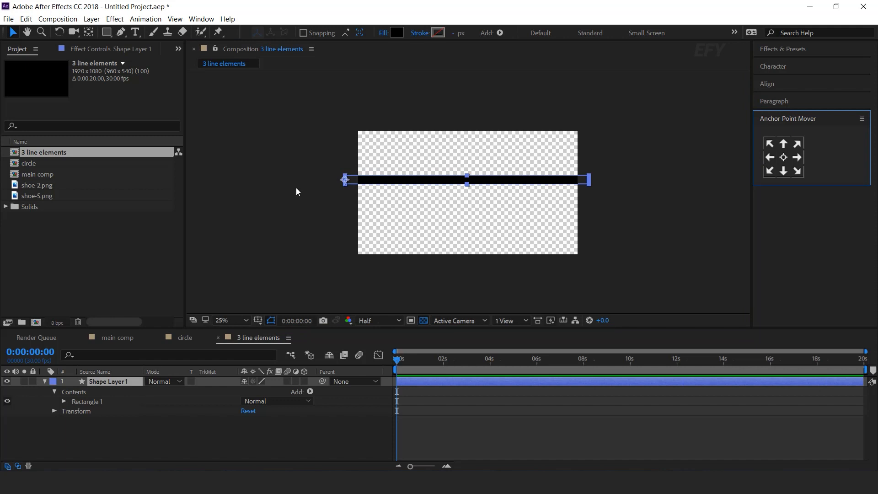
Step: Animate Shape Layer 1's unlinked Scale from 0% width at frame 0 to 100% at frame 29, and preview the growing line
key("s")
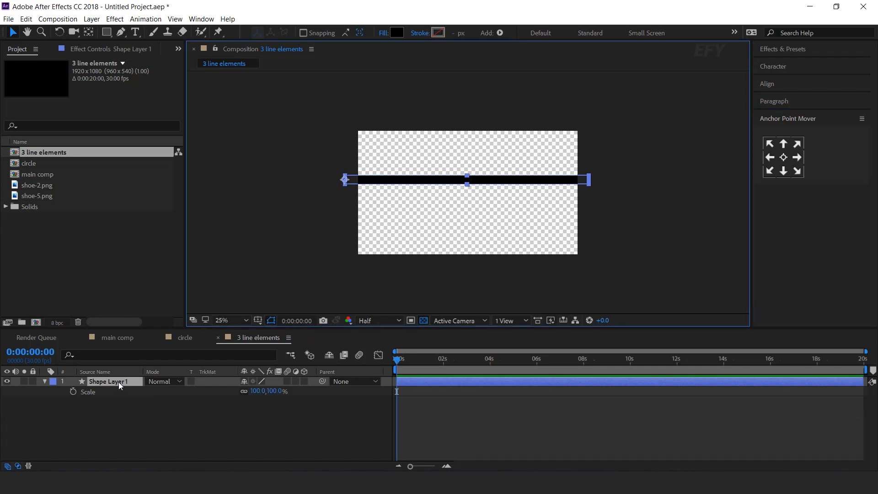
left_click(446, 467)
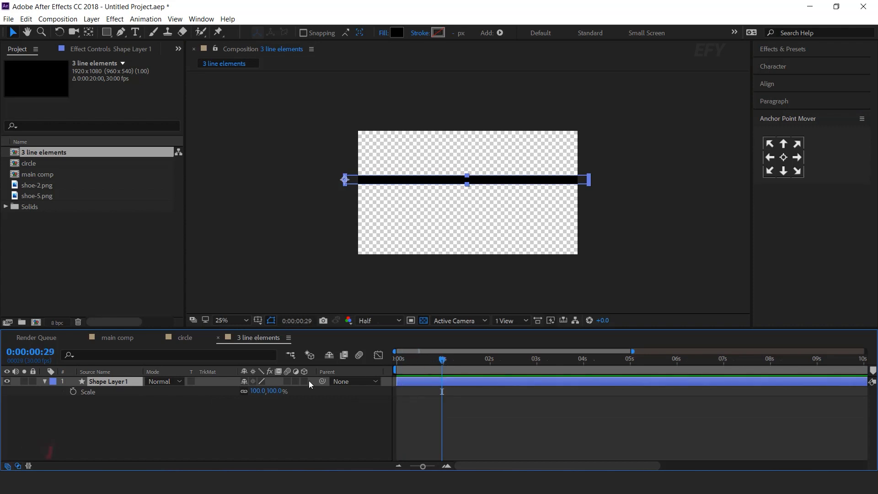
left_click(73, 392)
left_click_drag(443, 359, 313, 374)
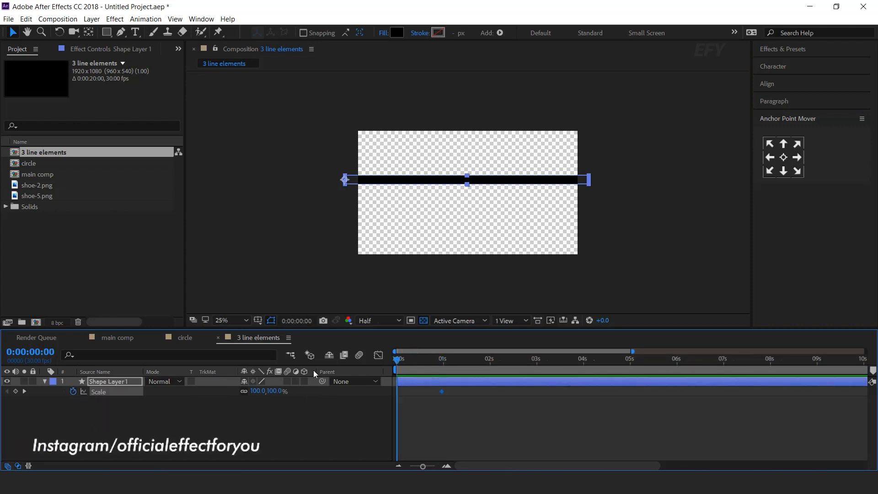
left_click(245, 392)
left_click(258, 392)
type("0")
key("Return")
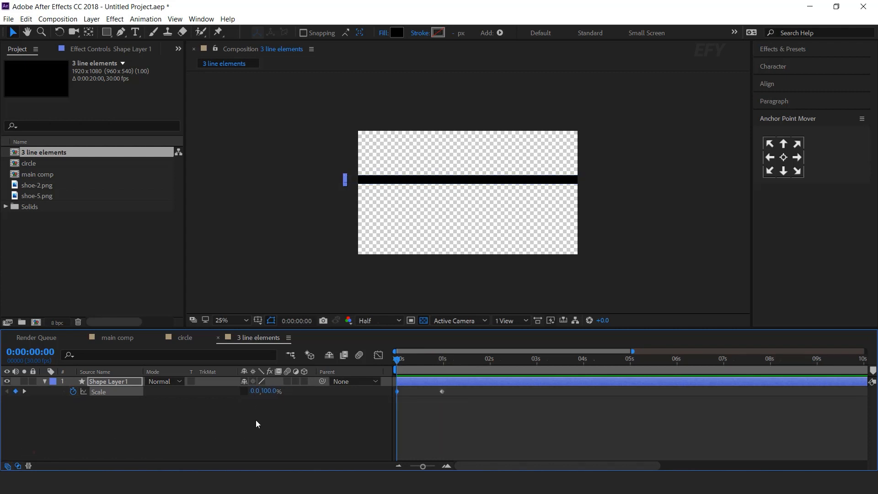
left_click(449, 407)
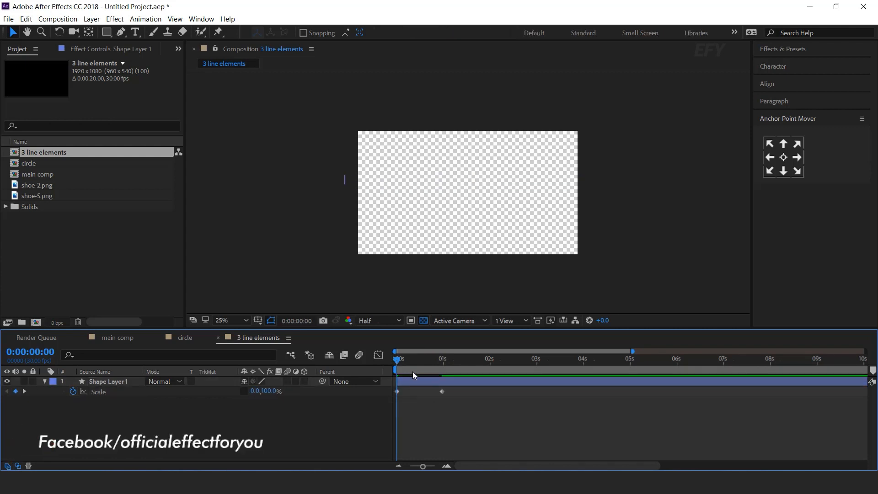
key("space")
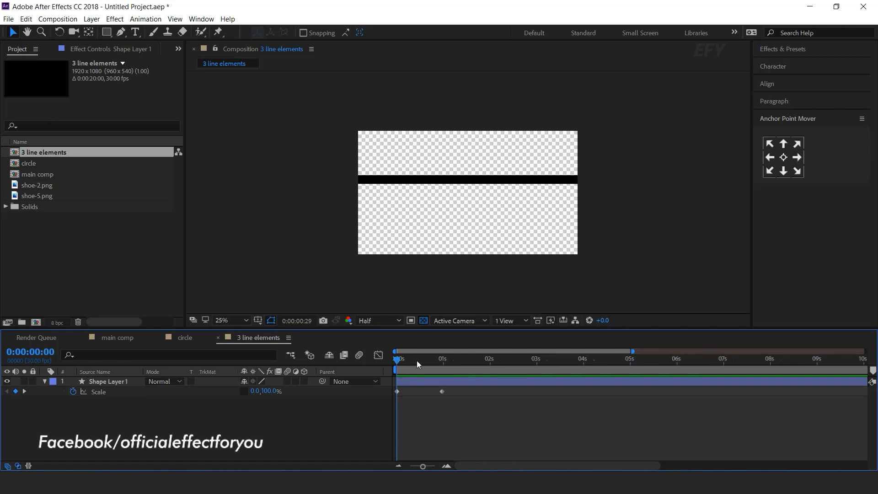
key("space")
Step: Apply Easy Ease to both Scale keyframes, shape the speed curve to peak early with a long slow-down, and preview
left_click_drag(467, 385, 380, 400)
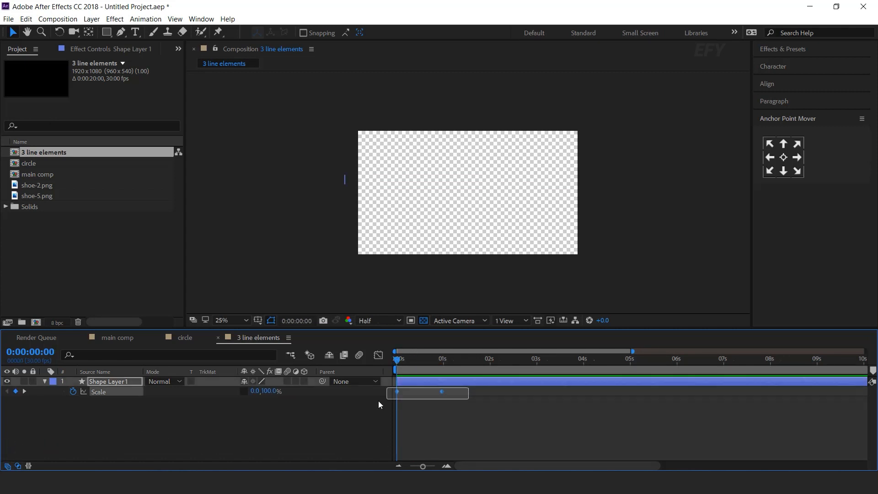
right_click(442, 391)
mouse_move(476, 384)
left_click(594, 415)
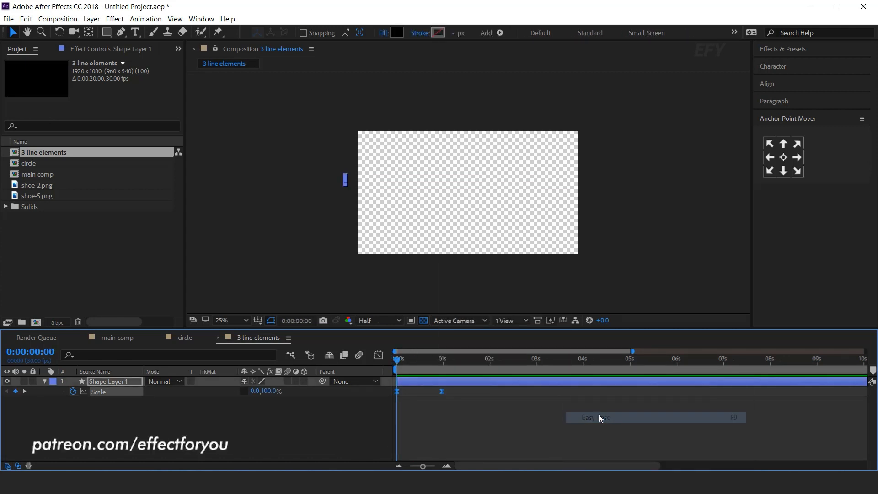
key("shift+F3")
left_click_drag(459, 421, 419, 440)
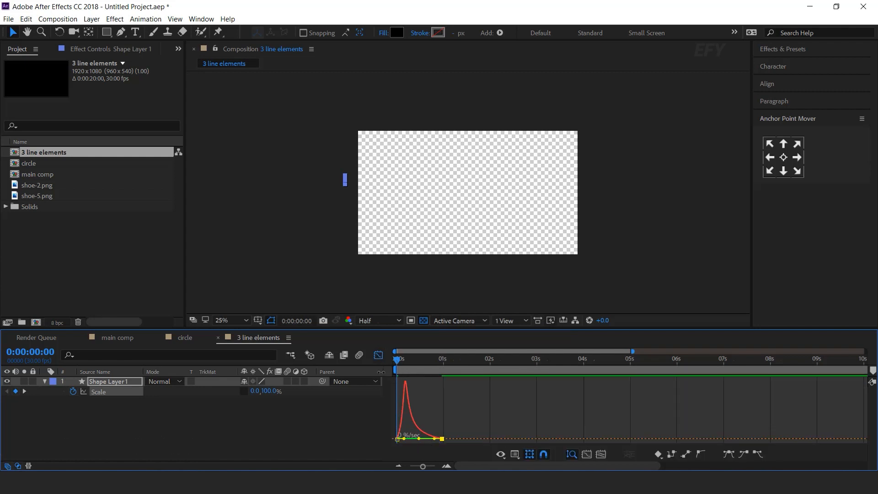
left_click(378, 356)
key("space")
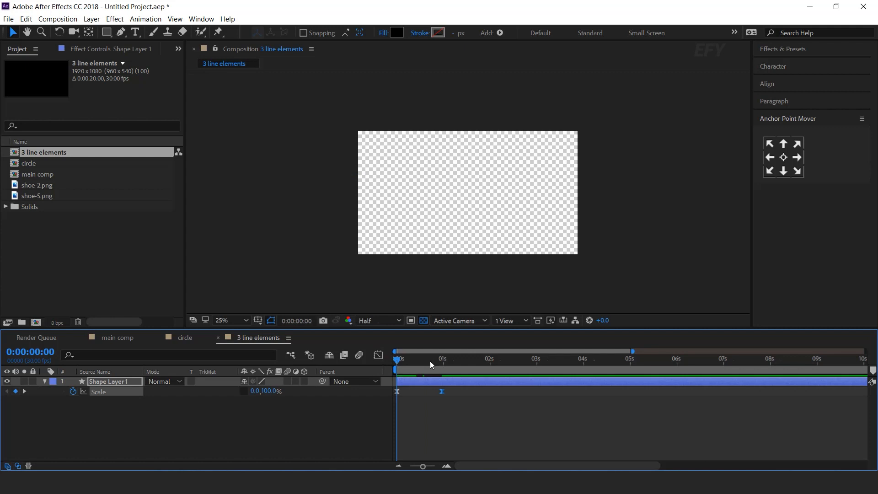
Step: Move the ending Scale keyframe earlier to about frame 18 and preview the faster line
left_click(457, 397)
left_click_drag(441, 392, 424, 392)
key("Home")
key("space")
Step: Duplicate Shape Layer 1 and place the copy directly beneath the first bar, leaving a narrow gap
left_click(447, 466)
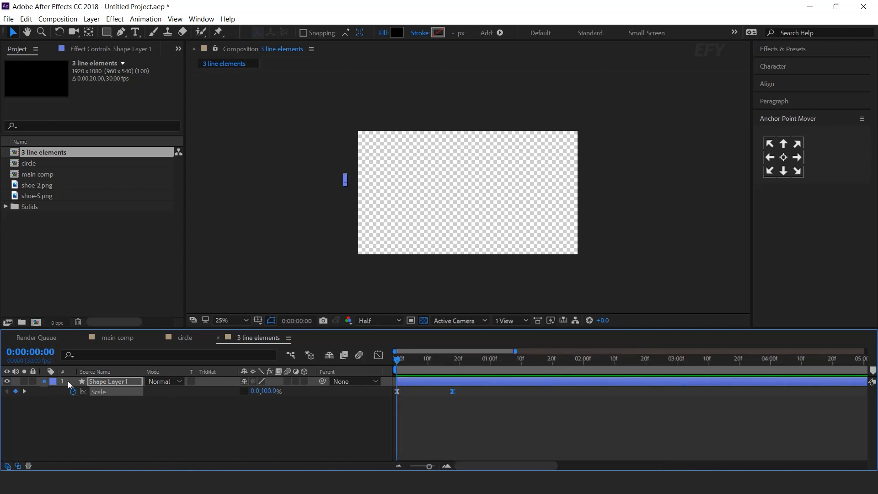
key("s")
key("ctrl+d")
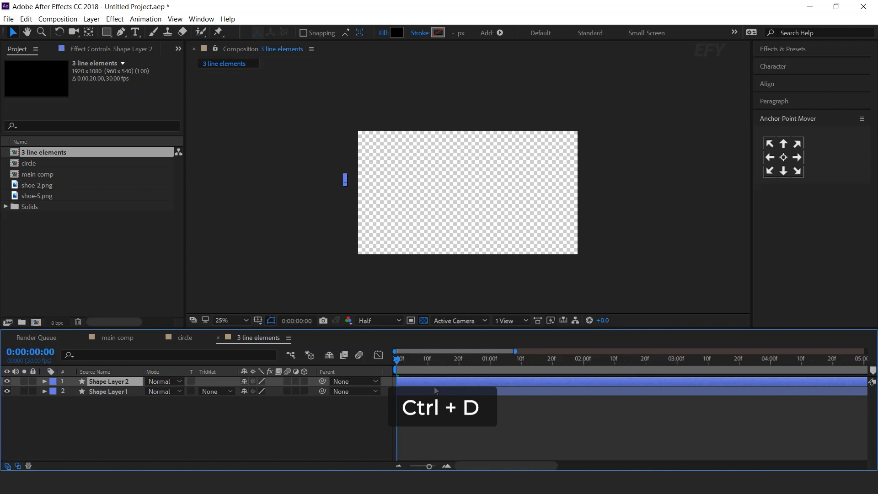
left_click_drag(406, 363, 476, 364)
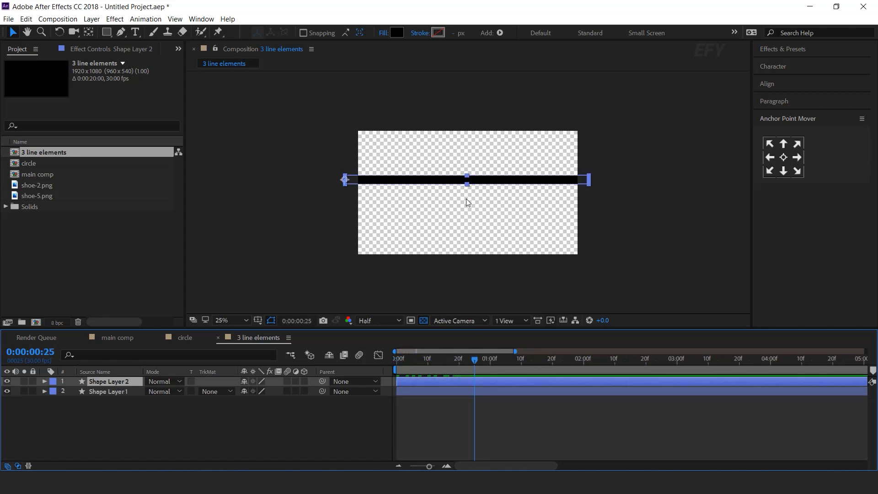
left_click_drag(480, 184, 484, 192)
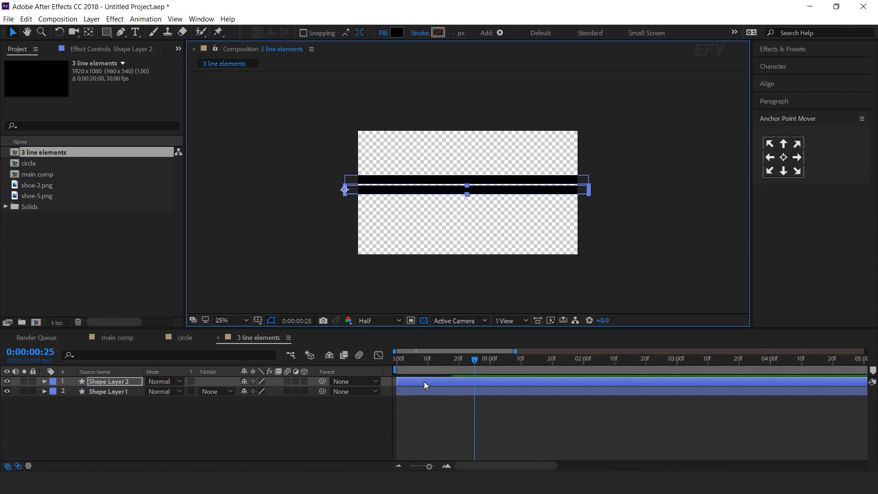
Step: Shift Shape Layer 2 to start about frame 3, preview the stagger, and go to frame 16
left_click_drag(424, 381, 432, 382)
key("space")
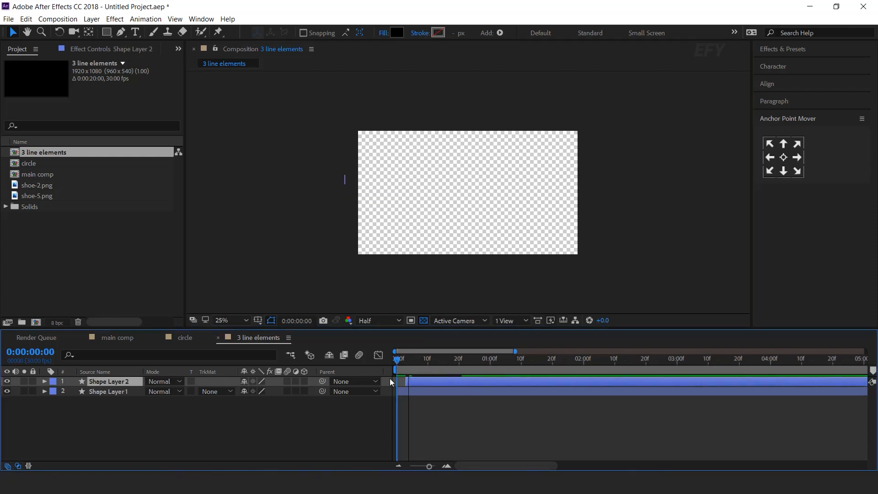
left_click(446, 369)
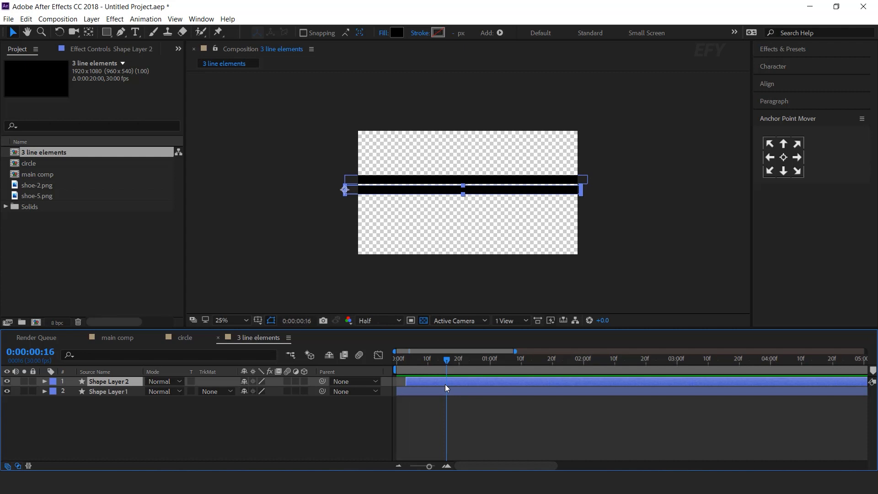
Step: Duplicate Shape Layer 2 and place the copy directly beneath the second bar with the same narrow gap
key("ctrl+d")
left_click_drag(471, 193, 471, 203)
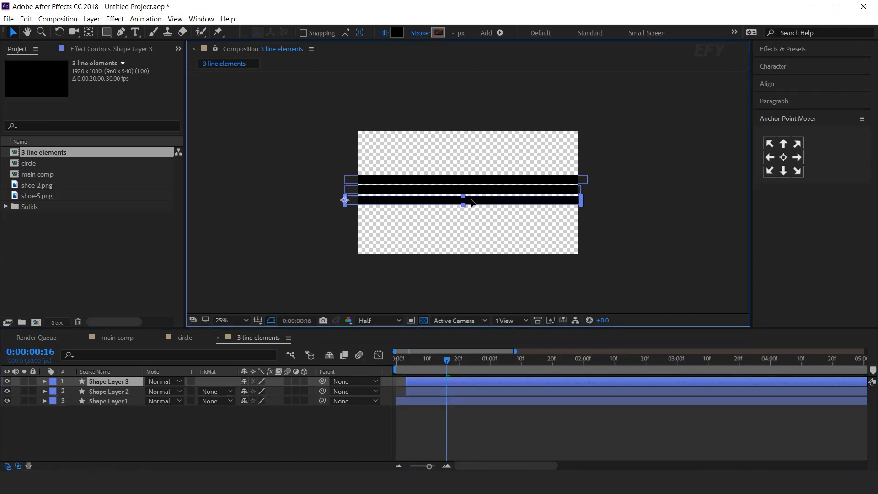
key("period")
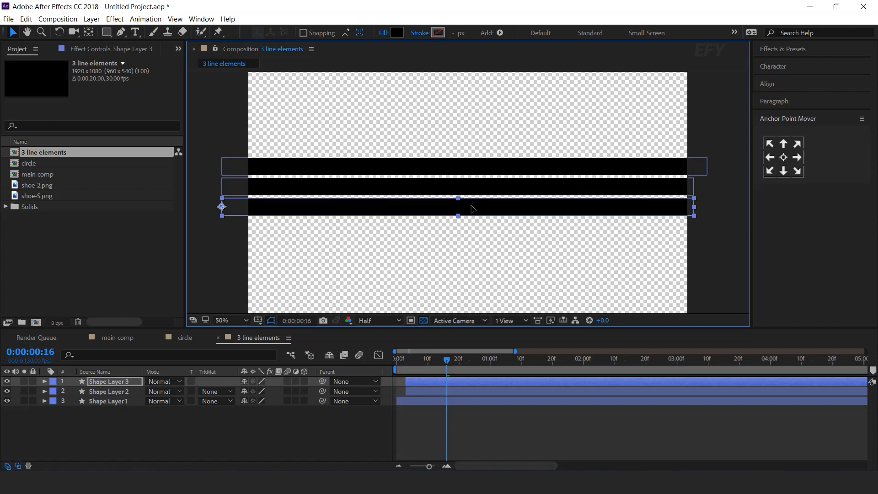
Step: Shift Shape Layer 3 to start about frame 7 and preview the three staggered lines
left_click_drag(431, 383, 397, 361)
key("comma")
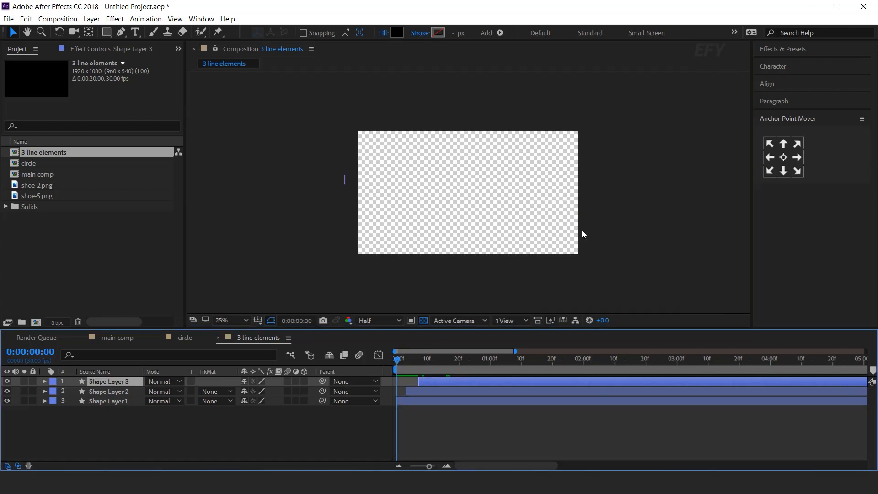
left_click(648, 213)
key("space")
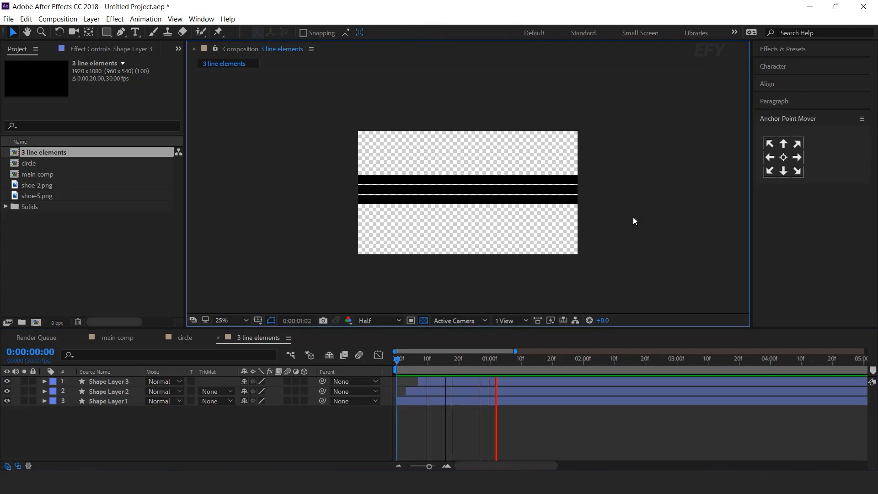
left_click(398, 361)
key("space")
left_click_drag(398, 361, 509, 357)
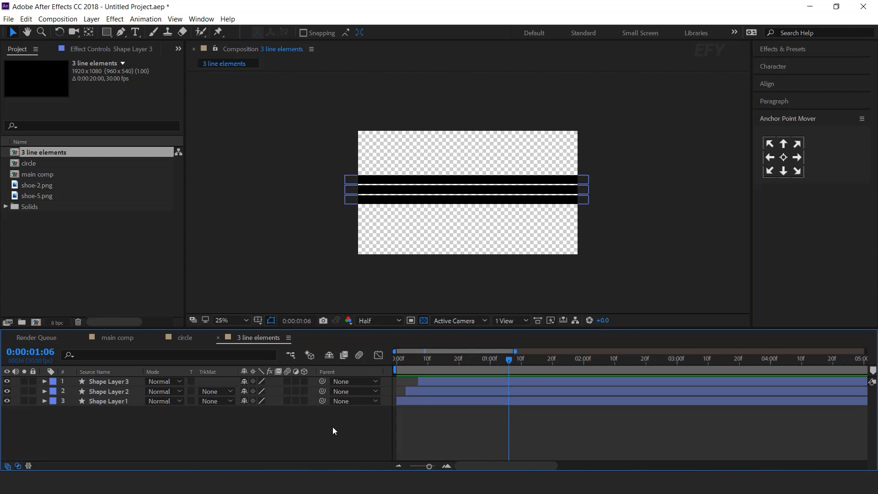
Step: Close the 3 line elements and circle compositions and add 3 line elements as the top layer of main comp
left_click(218, 338)
left_click(158, 337)
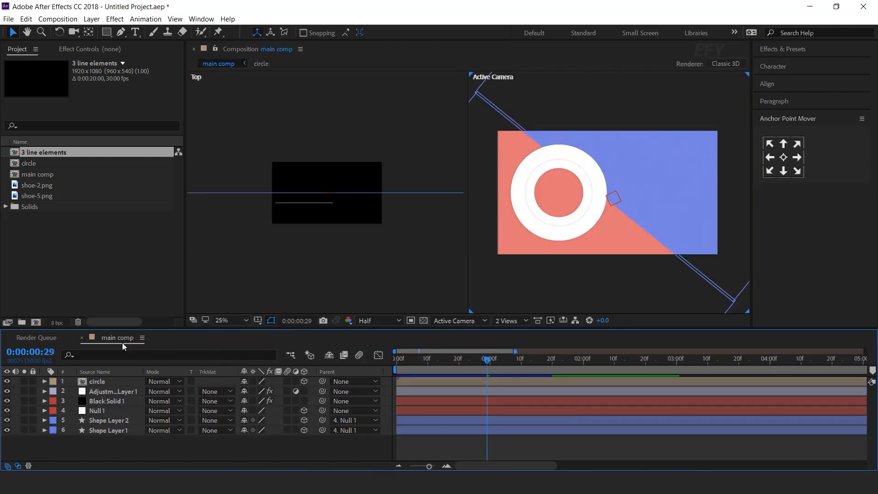
left_click_drag(16, 153, 116, 378)
Step: Rotate the 3 line elements layer to 42°, move it across the frame's upper-right corner, and preview up to 0:00:01:00
key("r")
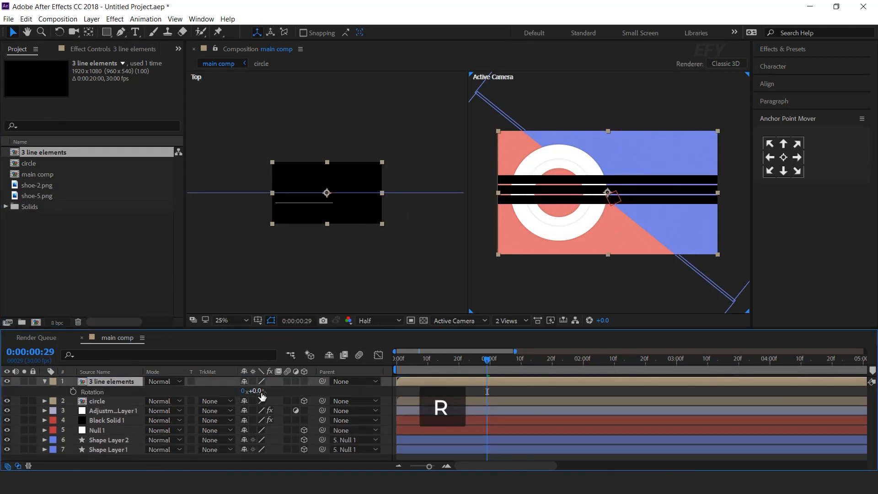
left_click_drag(259, 392, 281, 390)
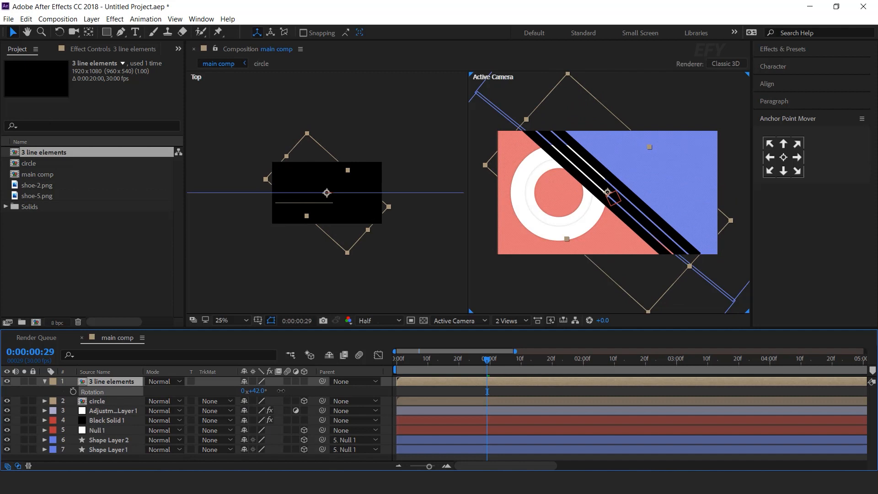
left_click_drag(630, 213, 689, 134)
key("Home")
key("space")
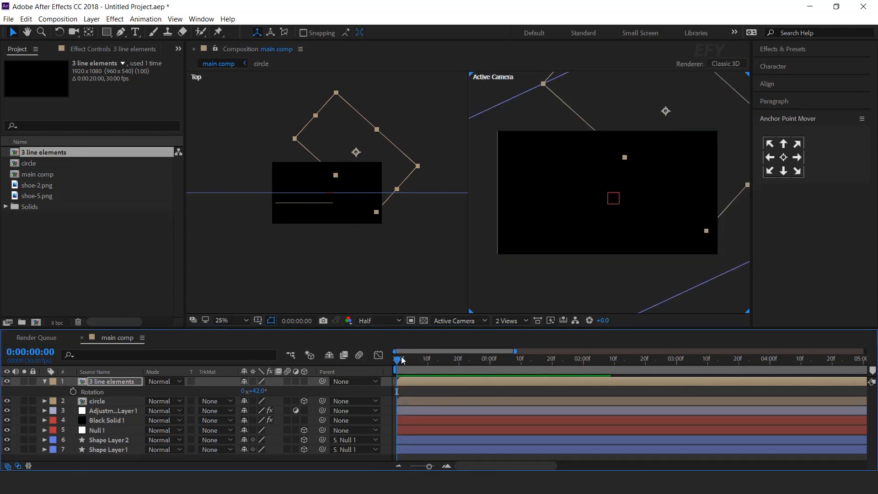
left_click_drag(402, 360, 491, 361)
left_click(45, 382)
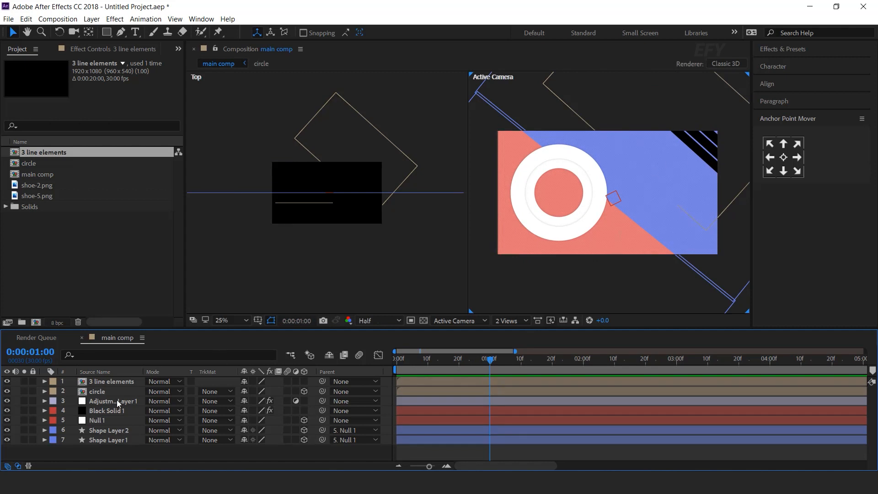
Step: Add the expression posterizeTime(5);wiggle(5,3) to the Position of the 3 line elements layer
left_click(114, 382)
key("p")
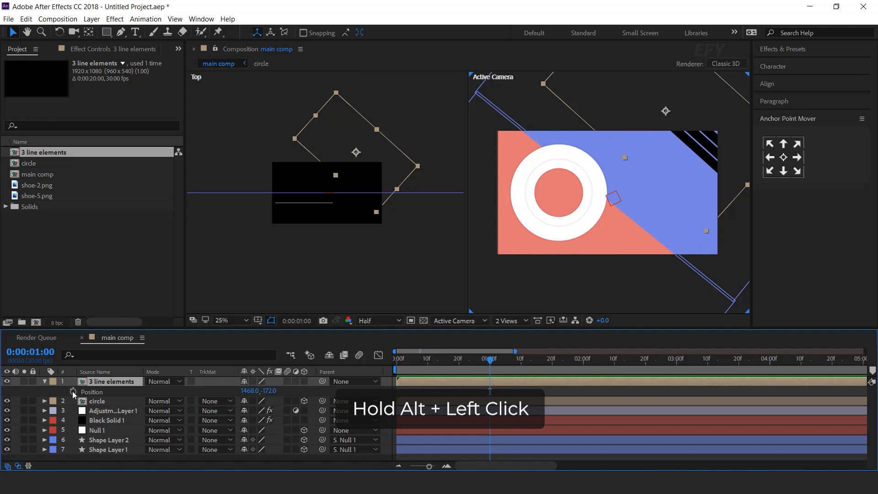
left_click(72, 391, "alt")
type("posteriz")
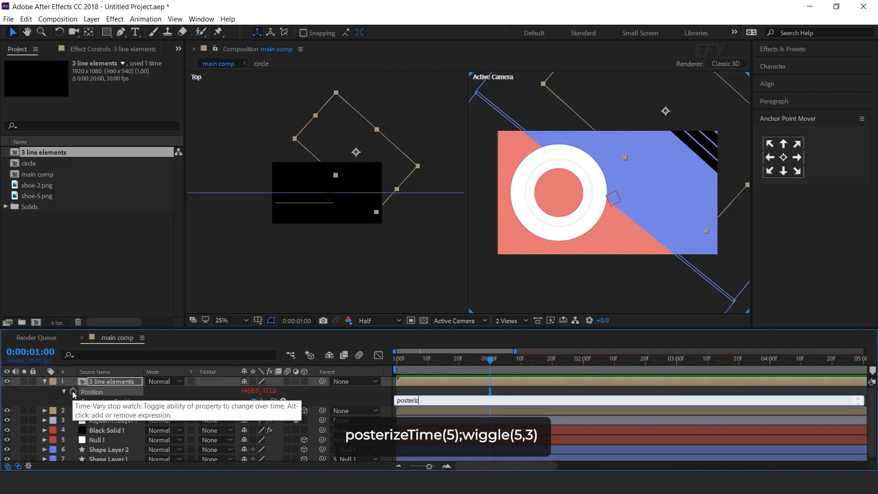
type("eTime(5);wiggle(5,3")
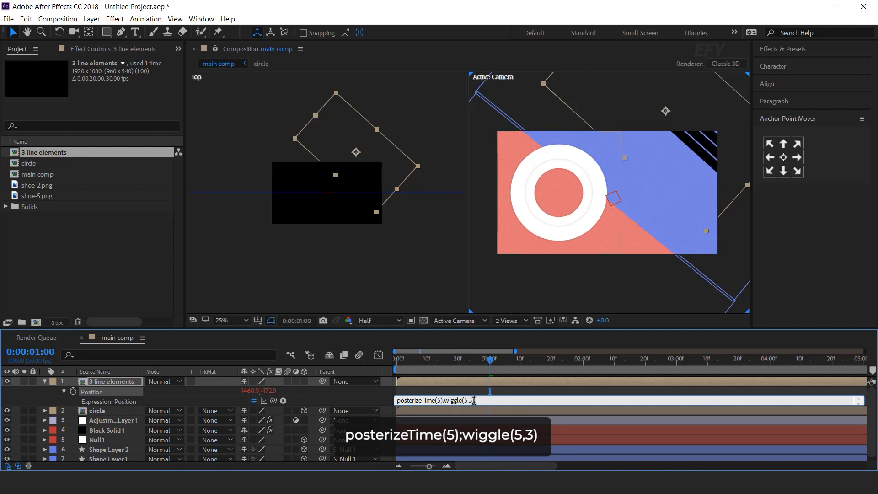
left_click(488, 381)
Step: Preview main comp from the start to check the wiggling lines, and stop at frame 24
left_click_drag(483, 361, 399, 374)
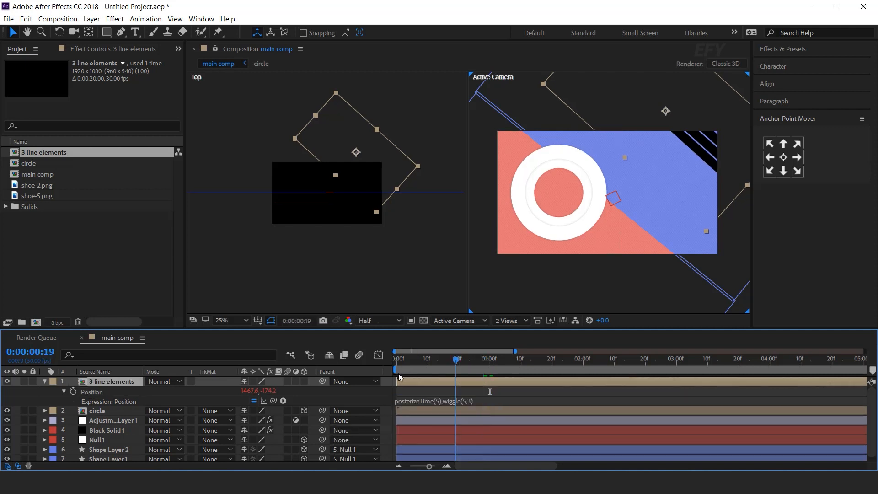
key("space")
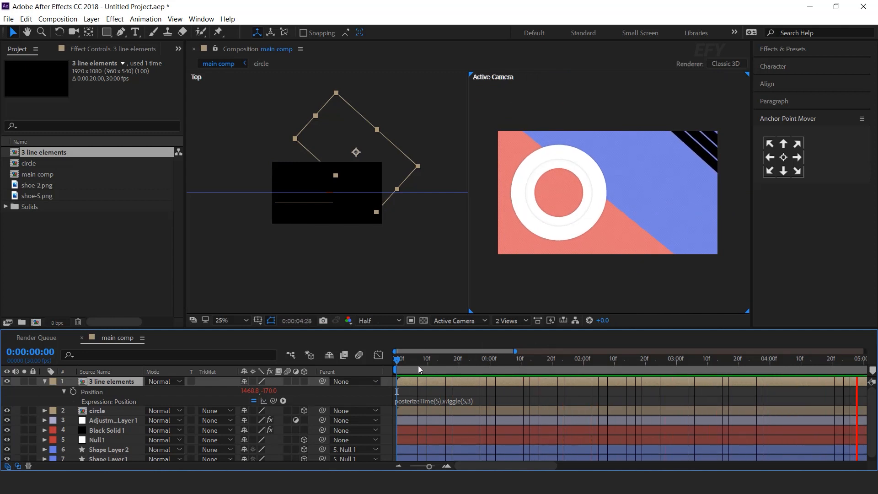
left_click_drag(416, 361, 383, 371)
left_click(44, 381)
key("space")
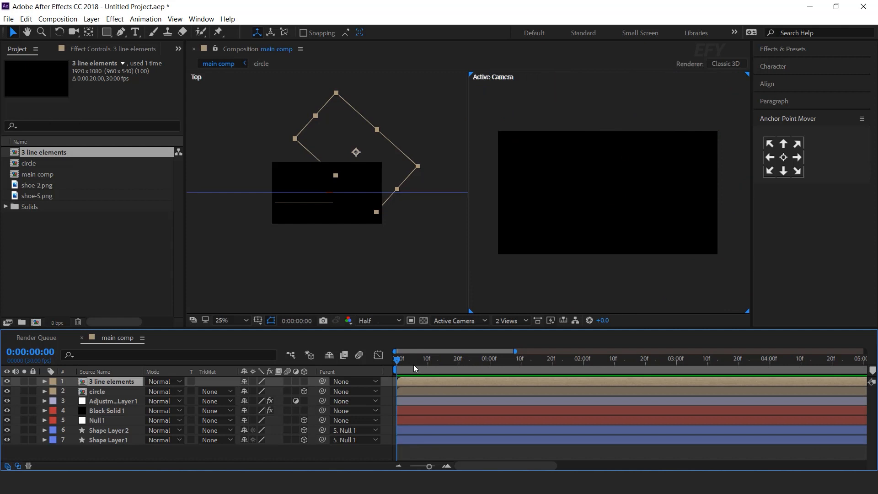
left_click(441, 362)
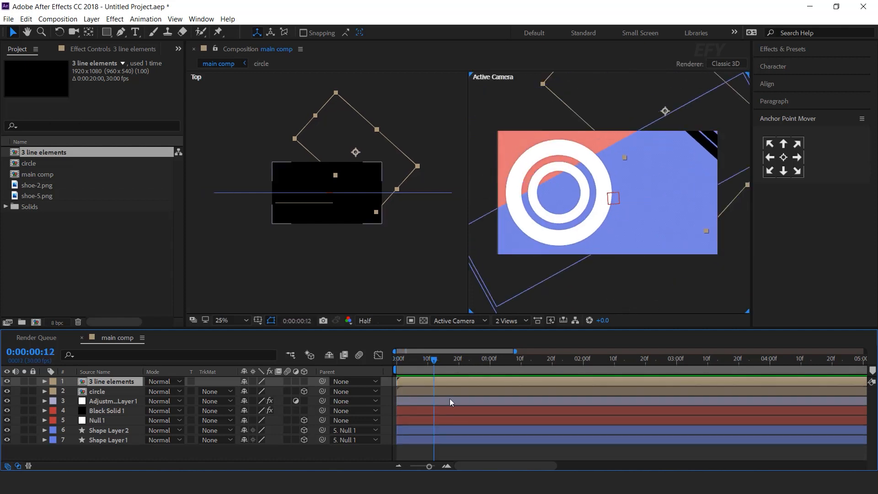
key("space")
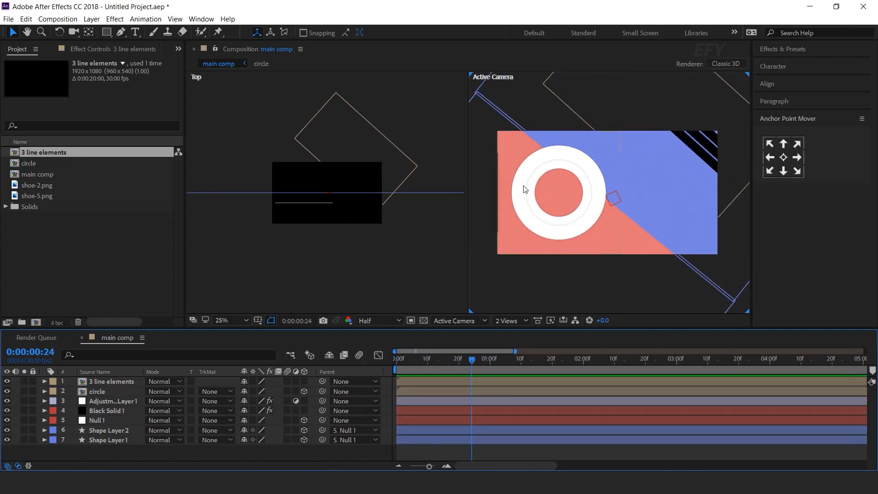
Step: Create a new 1000 × 1000 px composition named "placeholder 1"
left_click(63, 311)
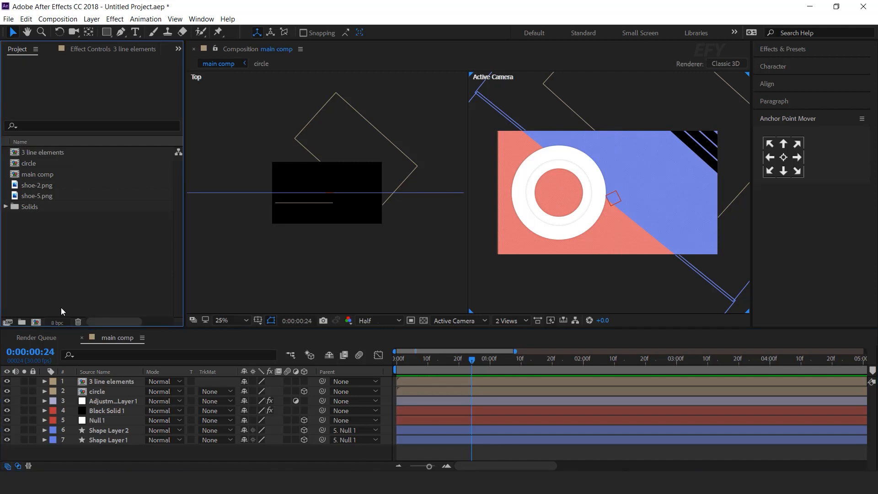
left_click(37, 322)
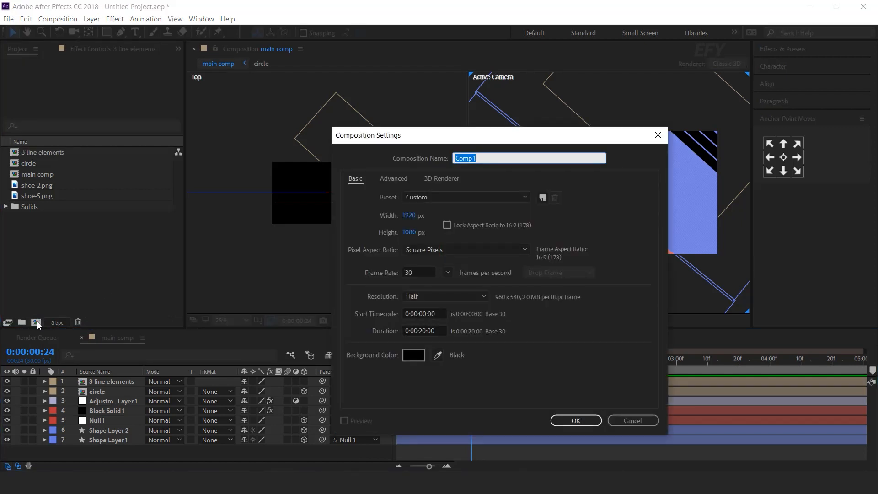
key("Tab")
type("1000")
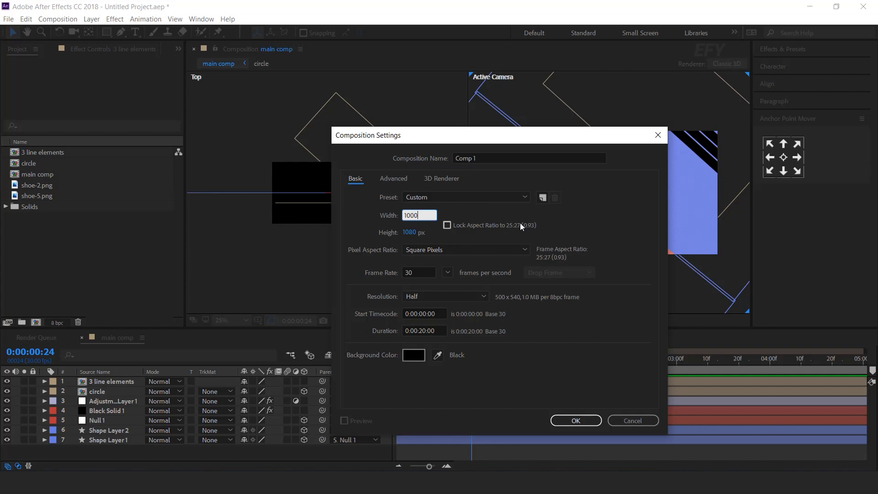
key("Tab")
type("1000")
left_click(495, 159)
type("placeholder 1")
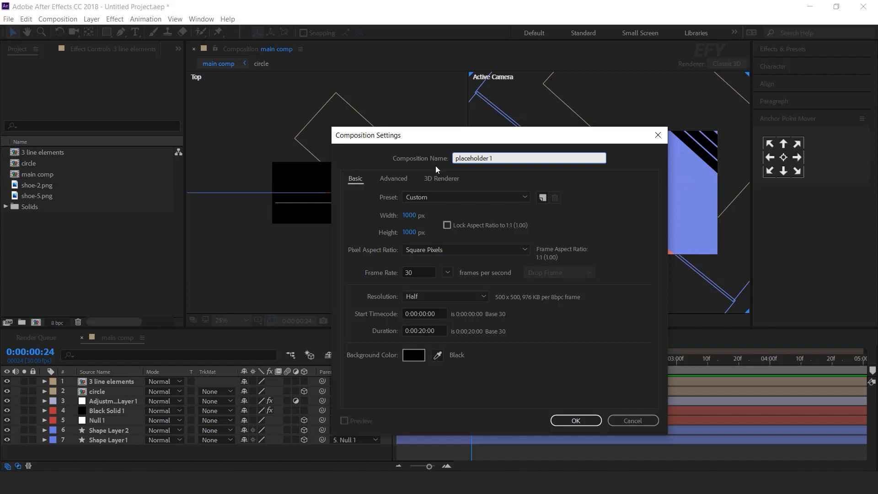
key("Return")
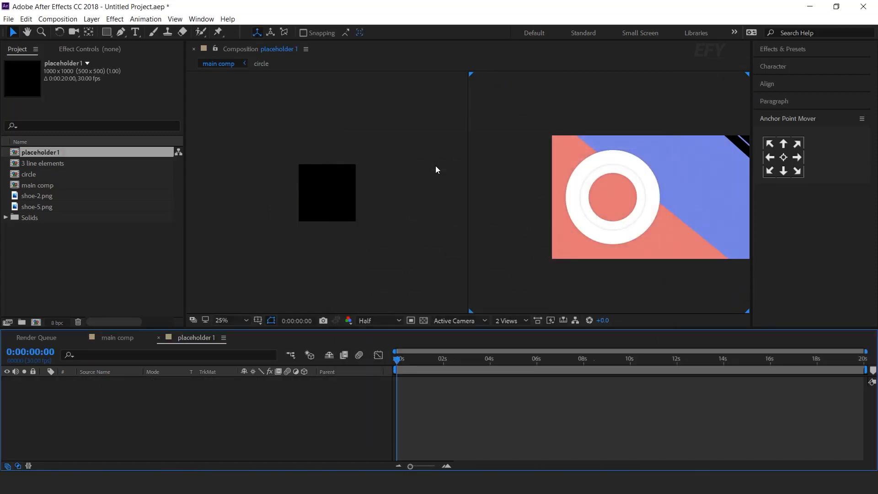
Step: Show placeholder 1 in a single view and add shoe-2.png to it as a centred layer
left_click(511, 321)
left_click(514, 331)
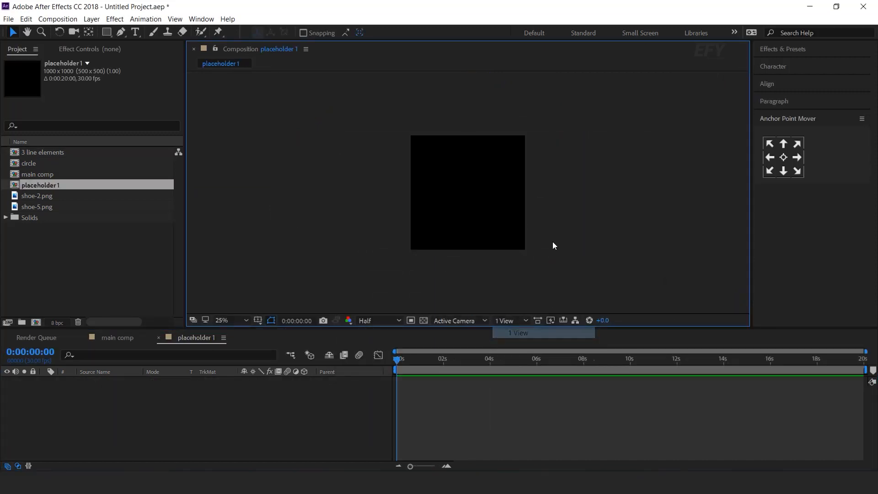
scroll(519, 219, "up", 1)
left_click(53, 262)
left_click(20, 198)
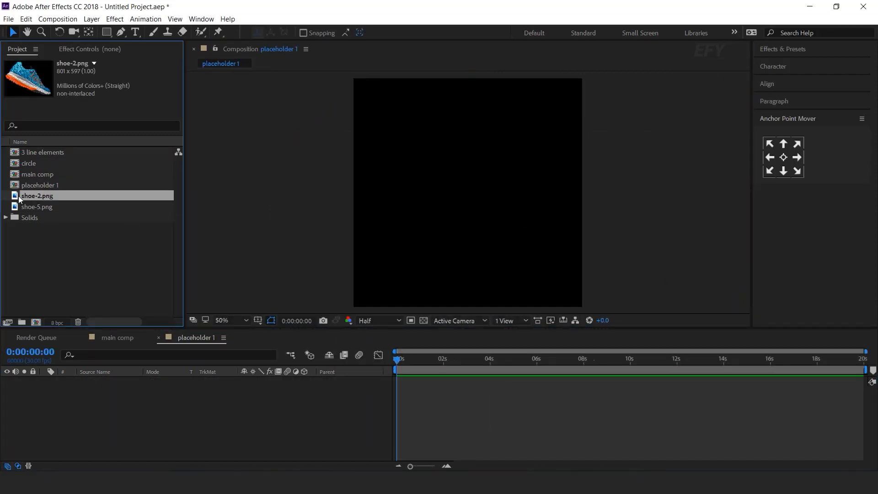
left_click_drag(15, 198, 175, 419)
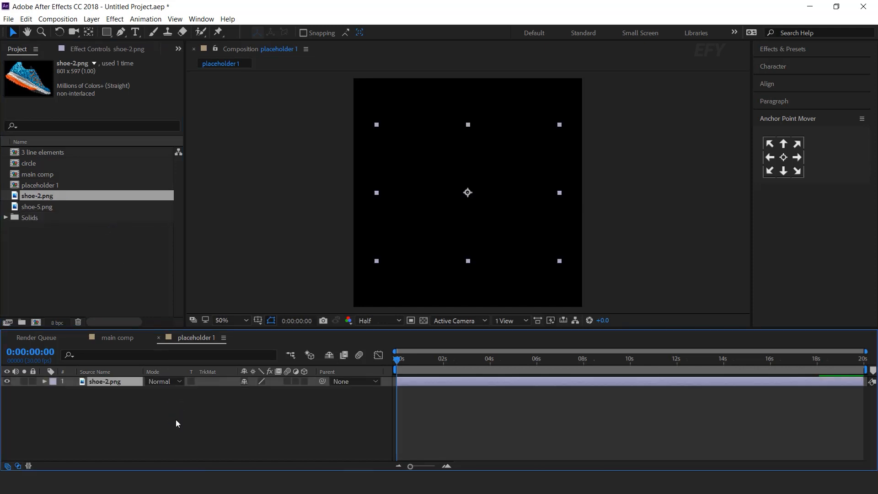
Step: Close placeholder 1, add it as the top layer of main comp, and make it a 3D layer
left_click(158, 338)
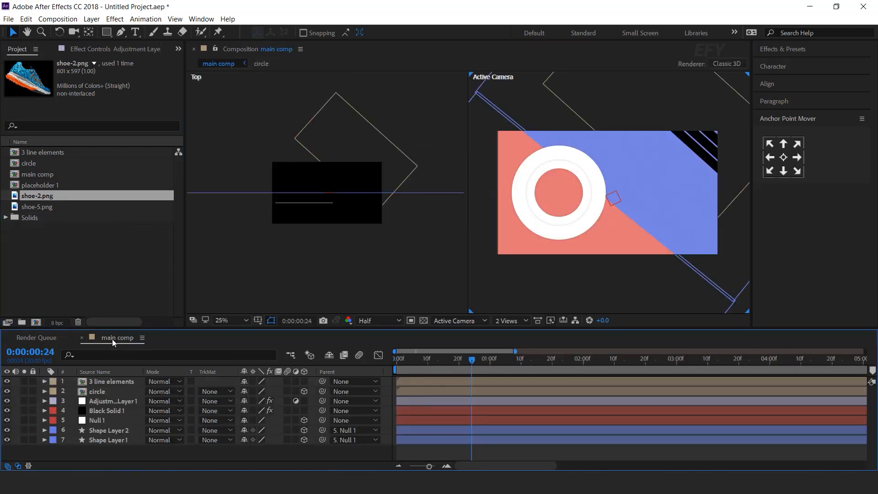
left_click(57, 246)
left_click_drag(37, 185, 128, 377)
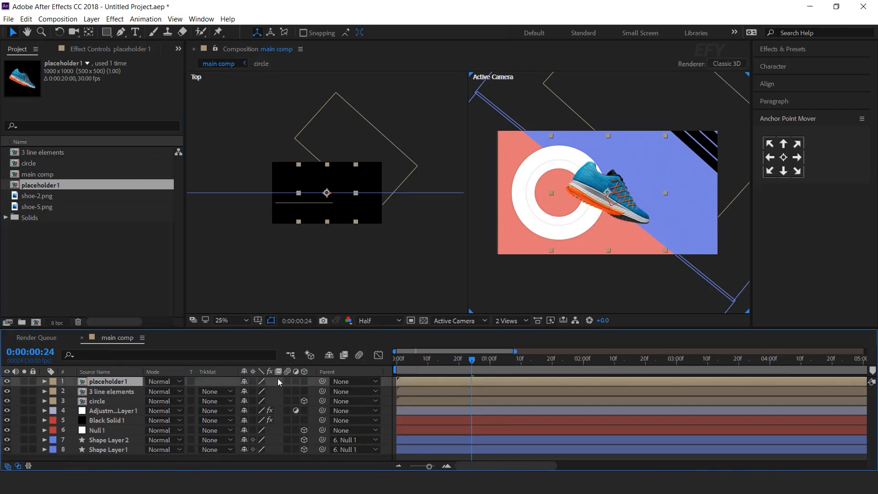
left_click(302, 382)
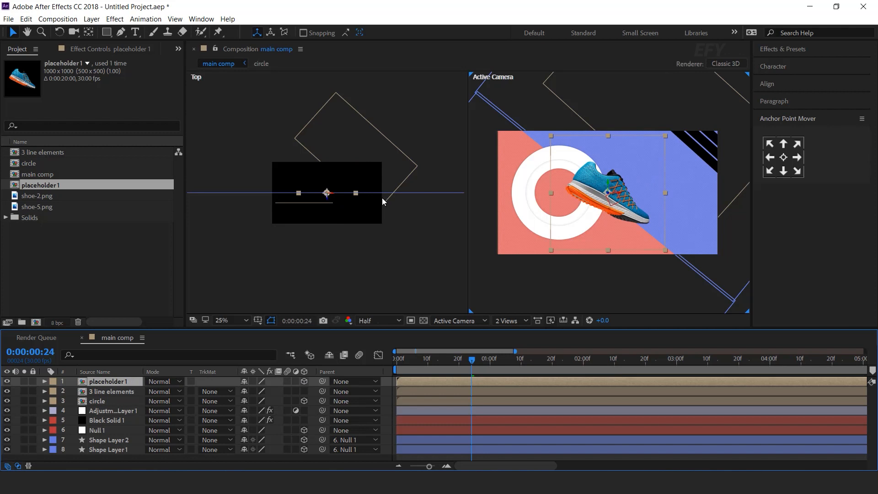
Step: Move the placeholder 1 layer over the white rings and slightly in front of the circle layer in depth
left_click_drag(334, 194, 313, 194)
left_click_drag(307, 197, 307, 208)
key("period")
key("period")
key("period")
left_click_drag(261, 246, 259, 246)
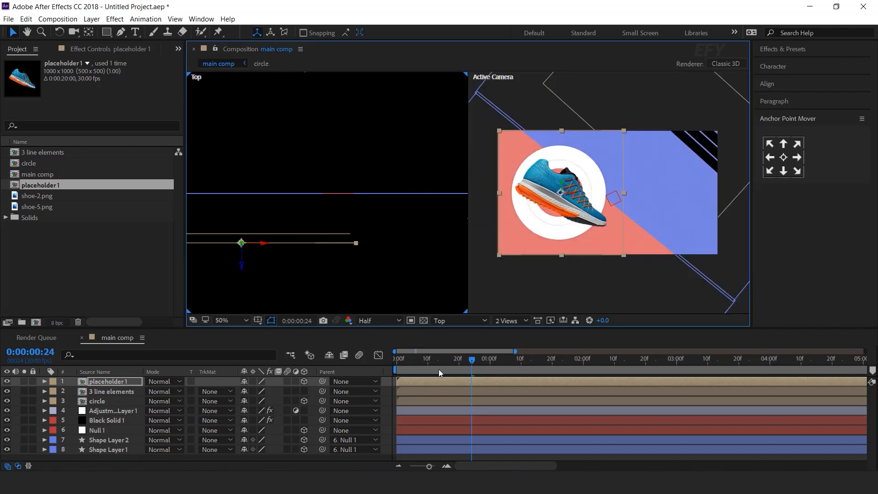
Step: Return to a single Active Camera view and set the placeholder 1 layer's scale to 90%
left_click(513, 320)
left_click(508, 333)
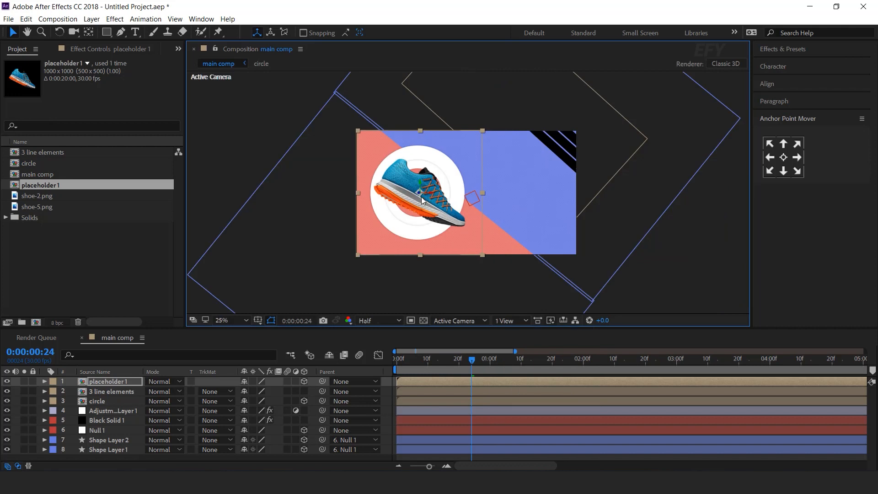
left_click(115, 381)
key("s")
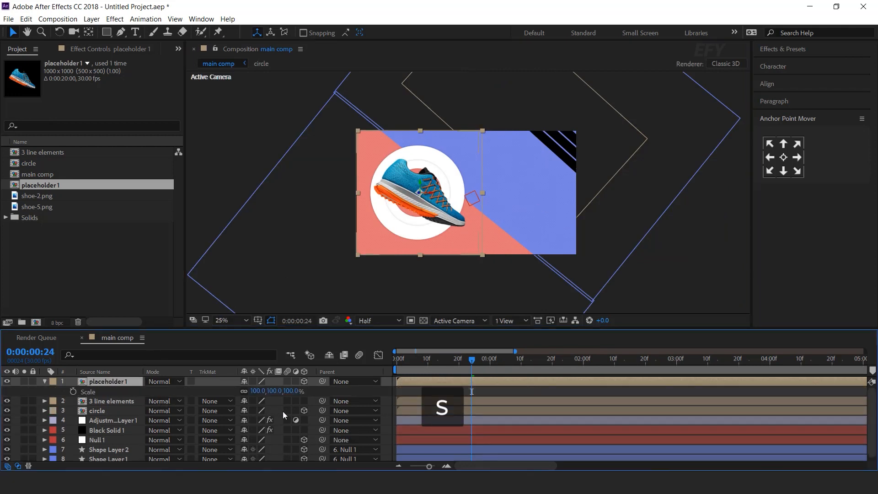
left_click(292, 392)
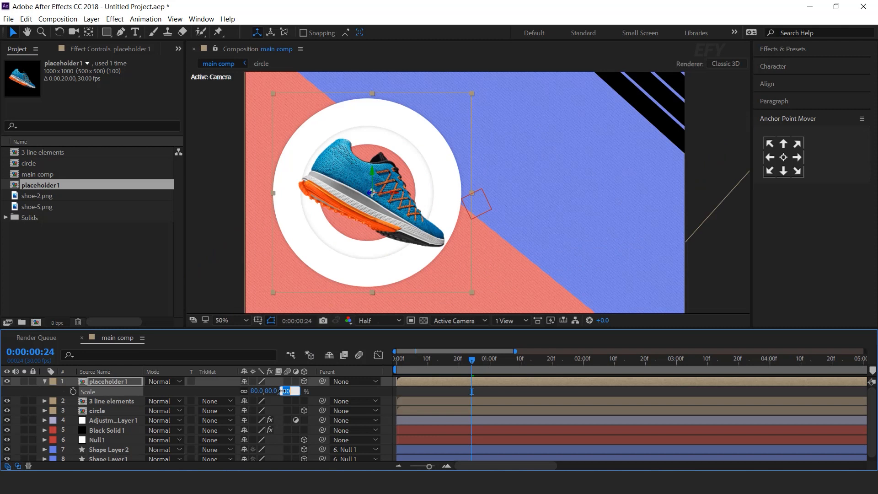
type("90")
key("Return")
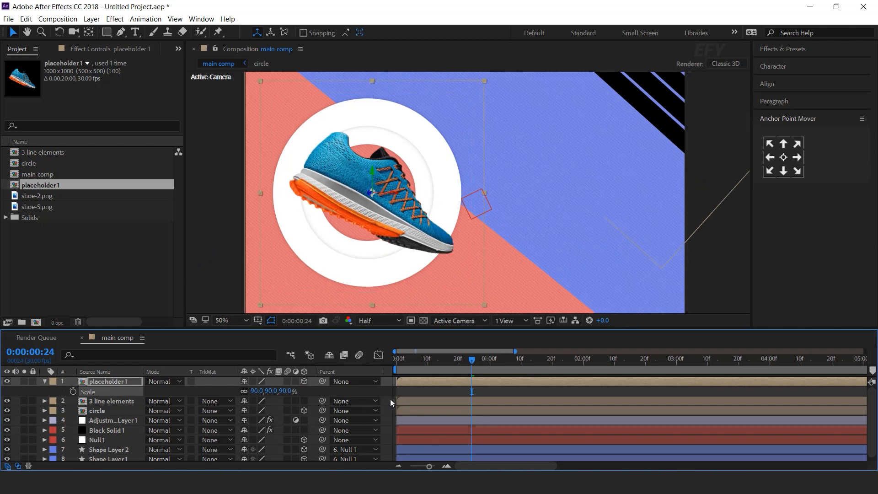
left_click(391, 399)
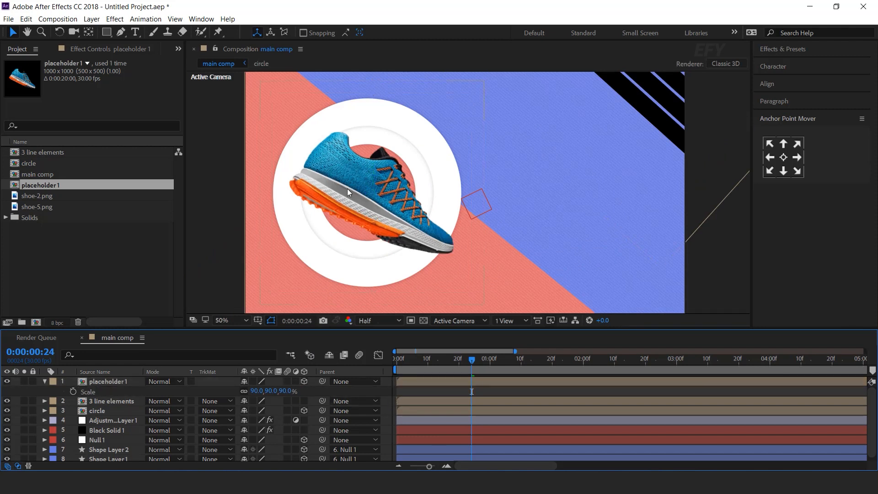
Step: Set a Scale keyframe on the placeholder 1 layer at frame 10 and return to the start of the timeline
left_click(45, 383)
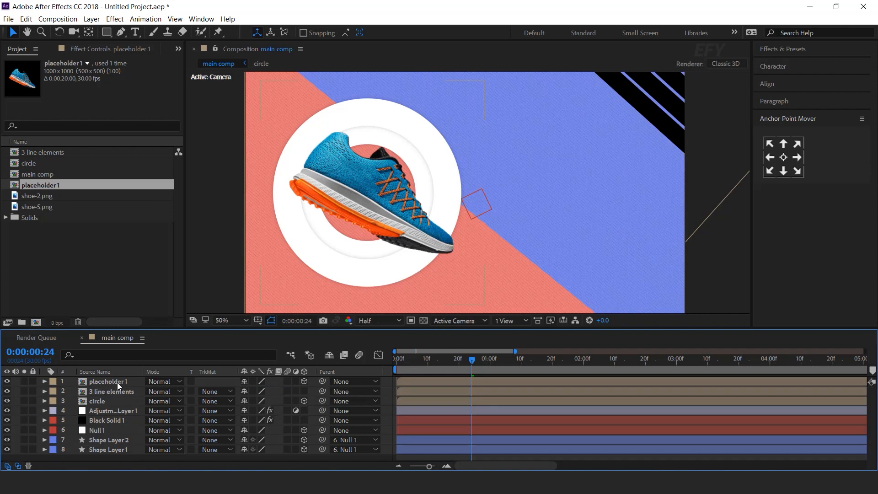
left_click(106, 383)
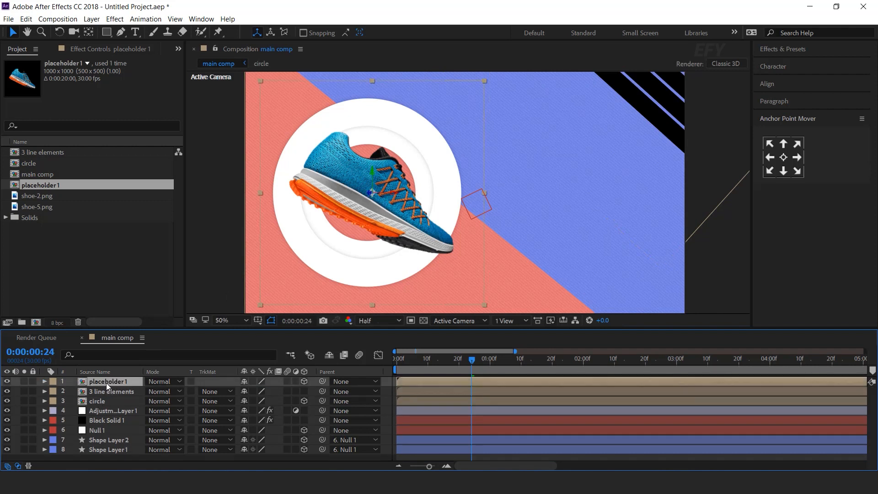
key("s")
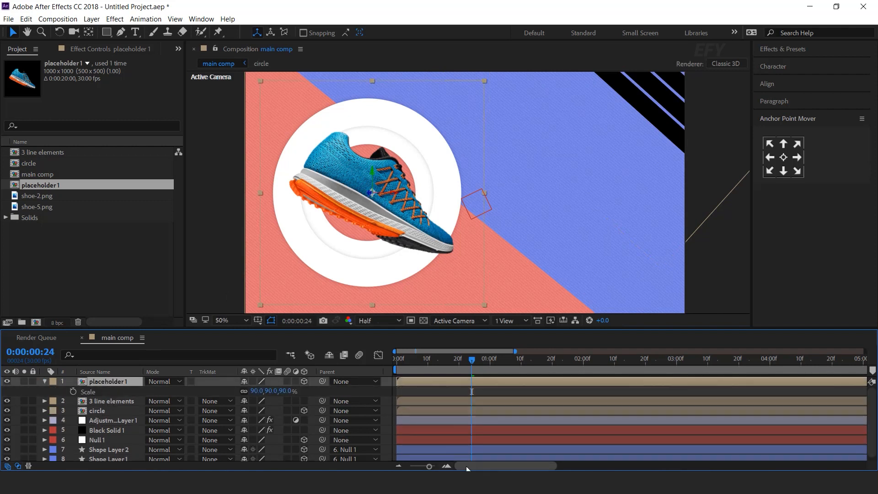
left_click_drag(398, 361, 428, 361)
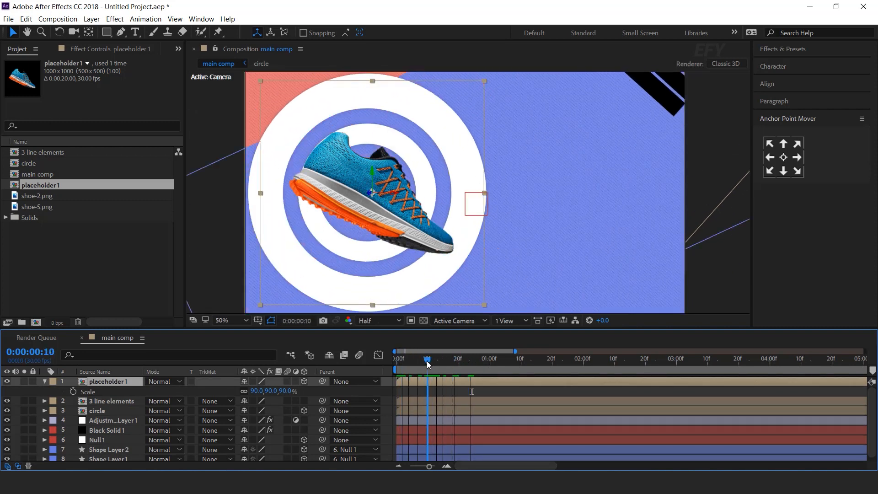
left_click(72, 392)
key("Home")
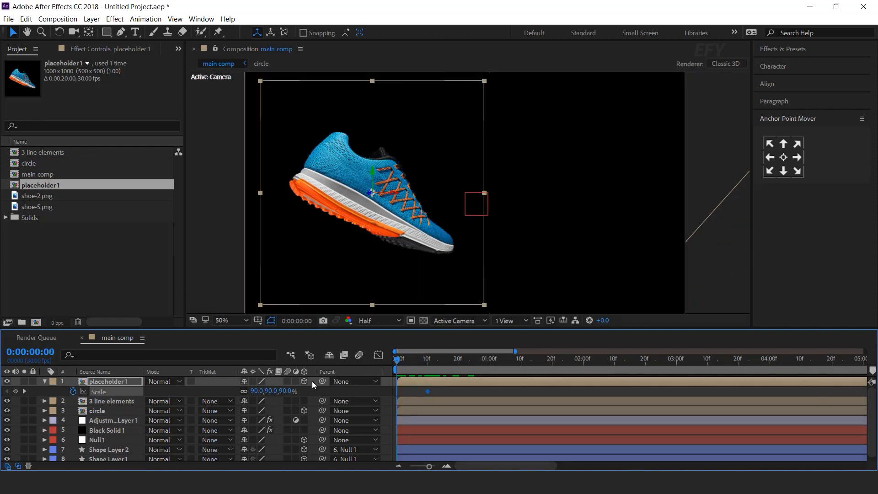
Step: Set the placeholder 1 layer's scale to 0% at frame 0
left_click(285, 391)
type("0")
key("Return")
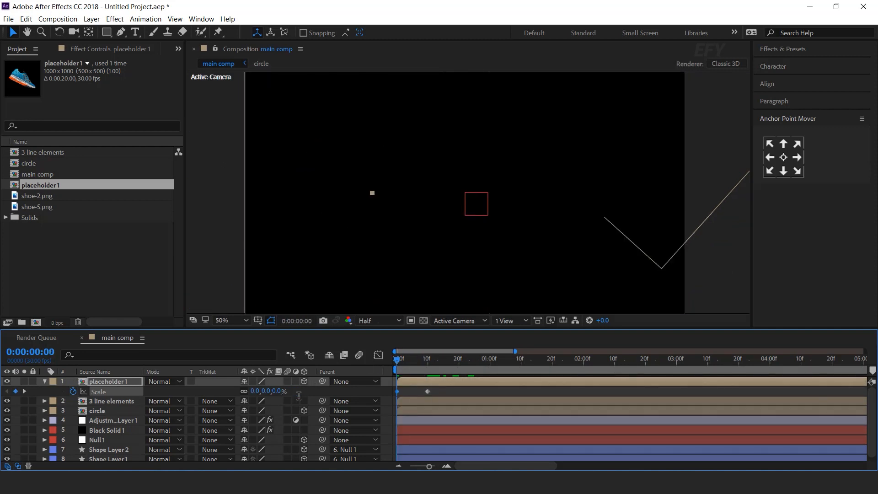
left_click(408, 383)
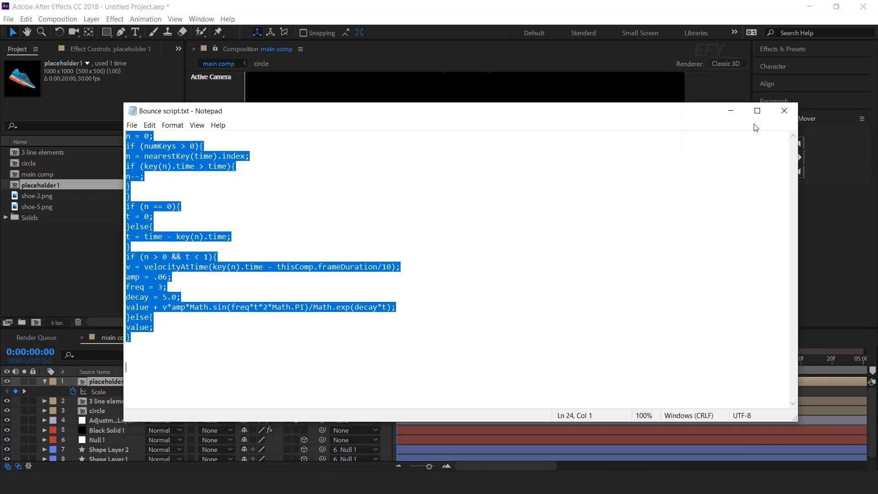
Step: Apply the expression from Bounce script.txt to the placeholder 1 layer's Scale and preview the animation
left_click(731, 110)
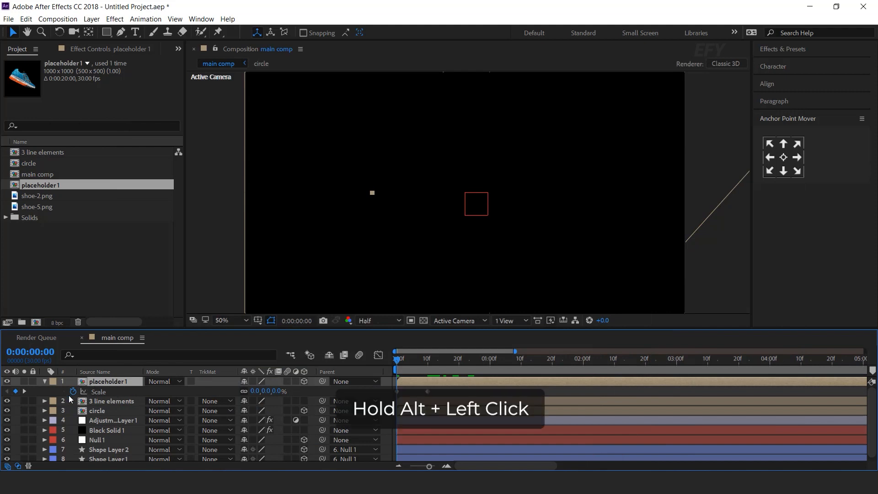
left_click(72, 391, "alt")
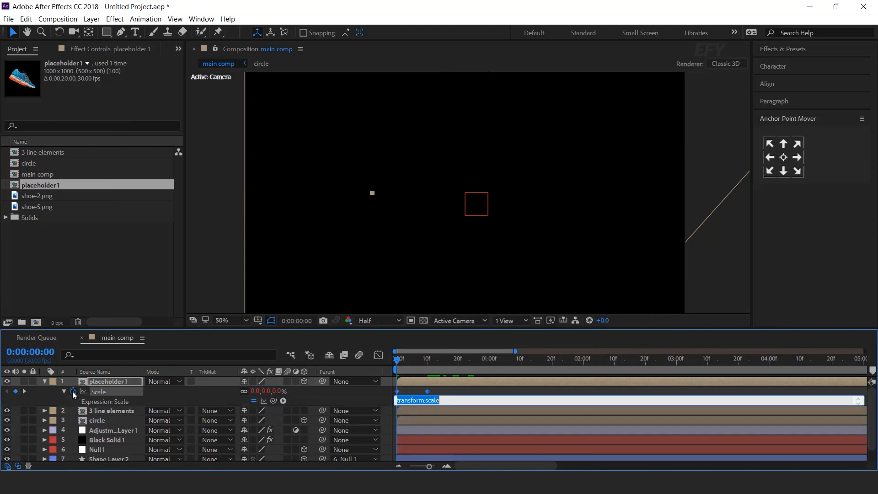
left_click(417, 383)
key("space")
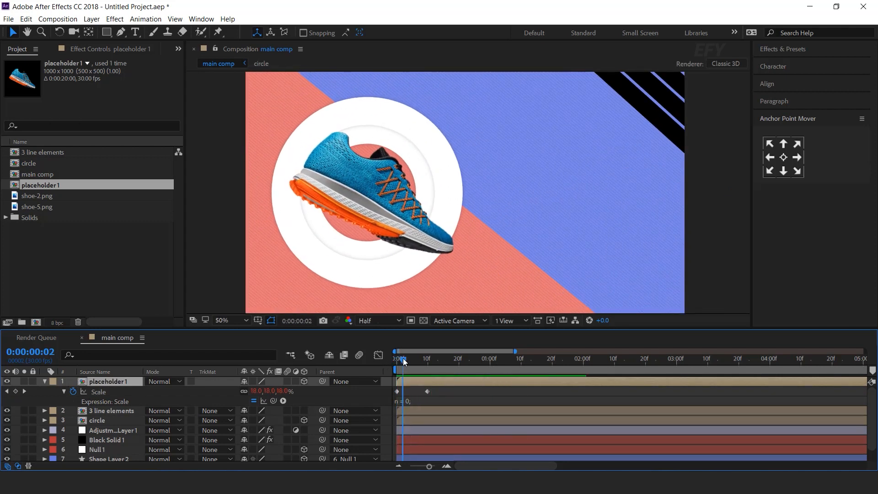
Step: Shorten the placeholder 1 scale animation by moving its 90% keyframe to about frame 3, and preview it
left_click(402, 359)
left_click_drag(428, 392, 416, 392)
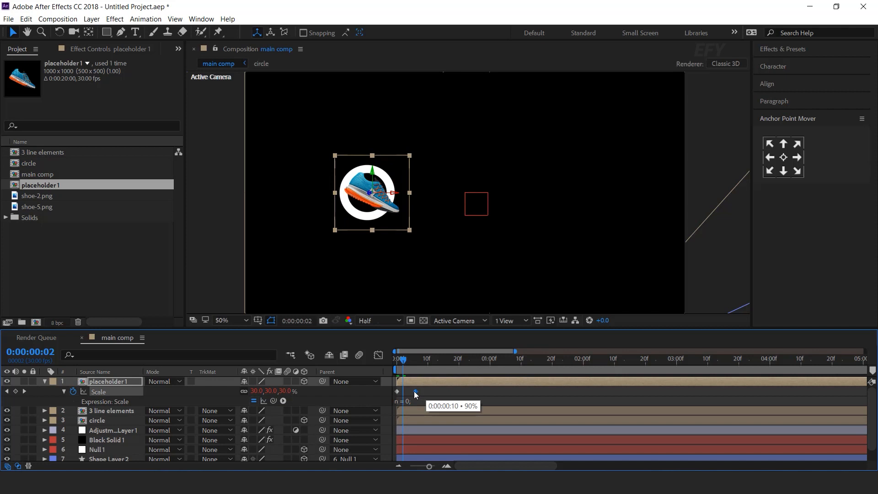
left_click(448, 468)
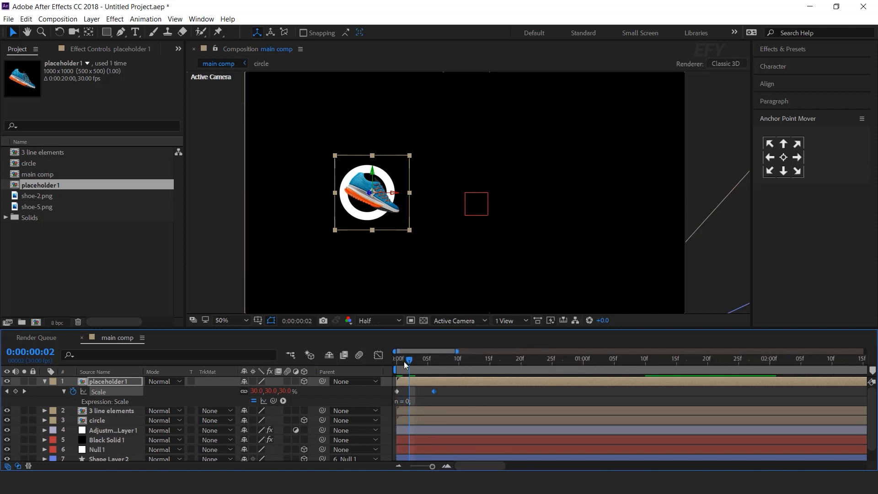
left_click_drag(406, 360, 396, 361)
key("space")
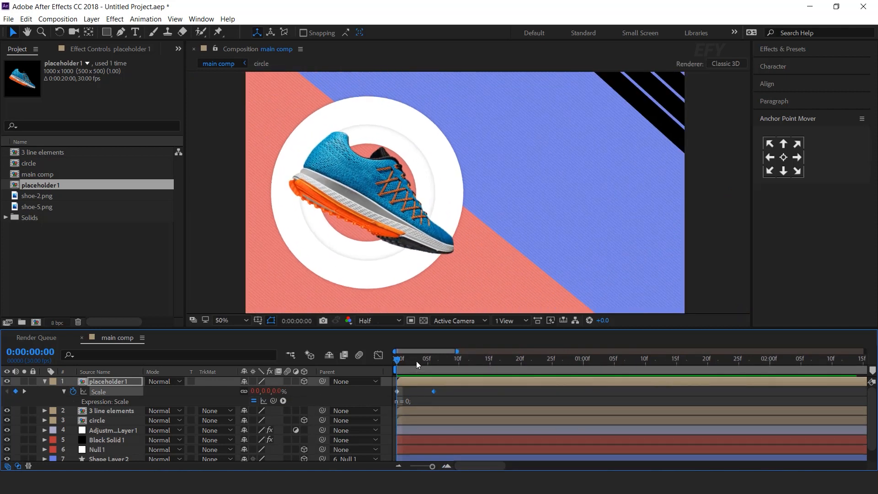
left_click(427, 360)
left_click_drag(434, 391, 417, 392)
left_click_drag(410, 361, 377, 363)
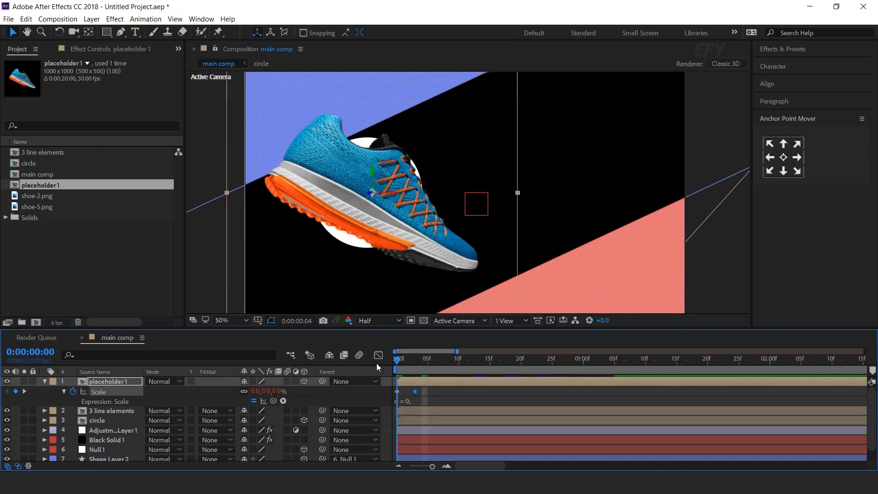
key("space")
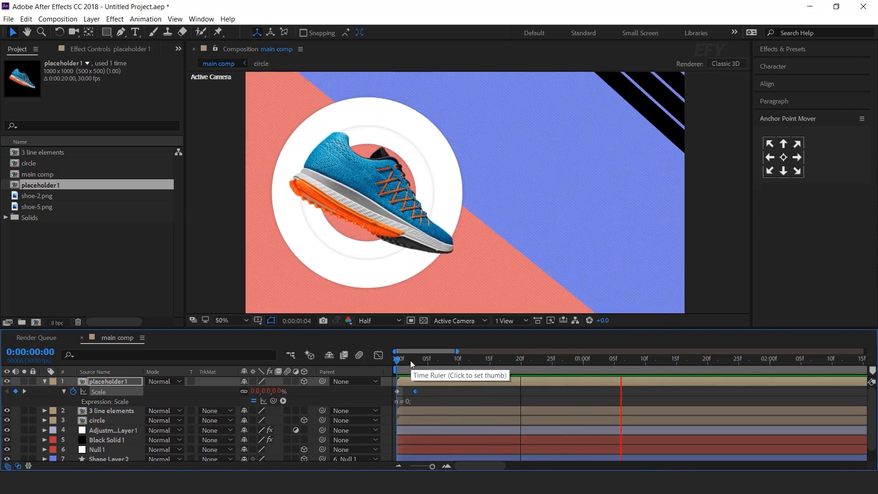
Step: Add a null object to main comp at frame 15, centre its anchor point, and make it a 3D layer
left_click(414, 360)
left_click_drag(414, 360, 489, 361)
left_click(45, 382)
right_click(385, 382)
mouse_move(422, 273)
left_click(554, 332)
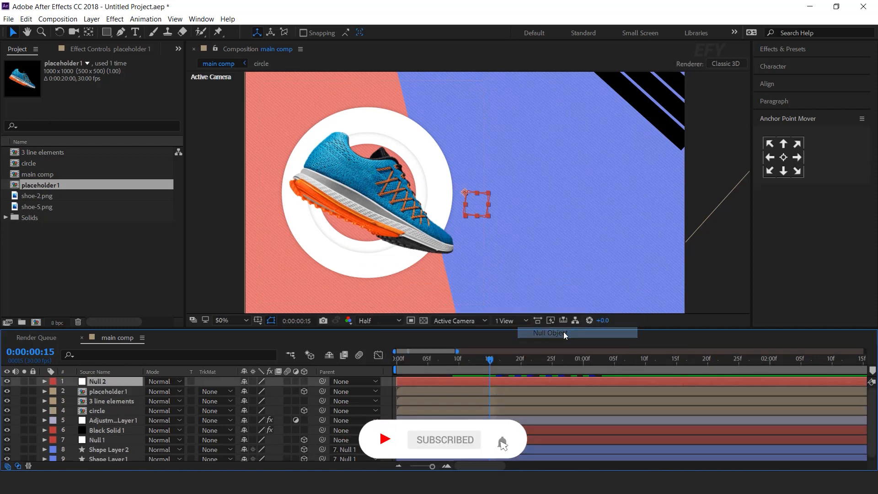
left_click(783, 157)
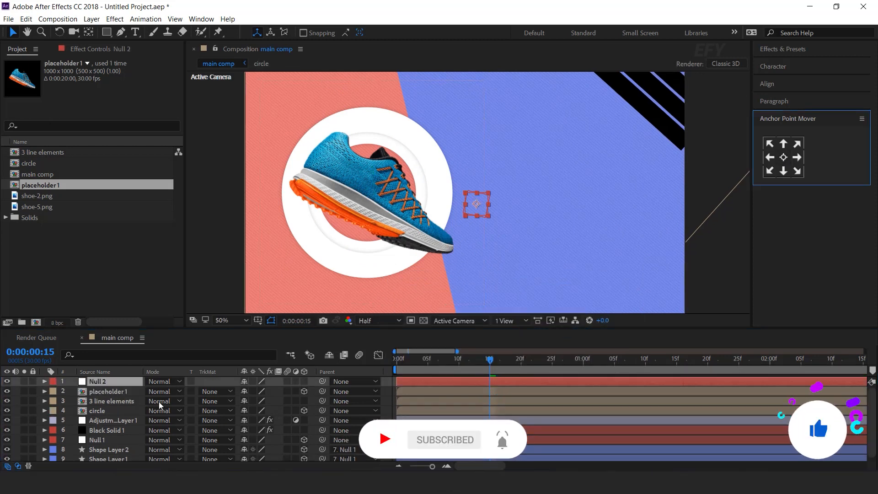
left_click(305, 381)
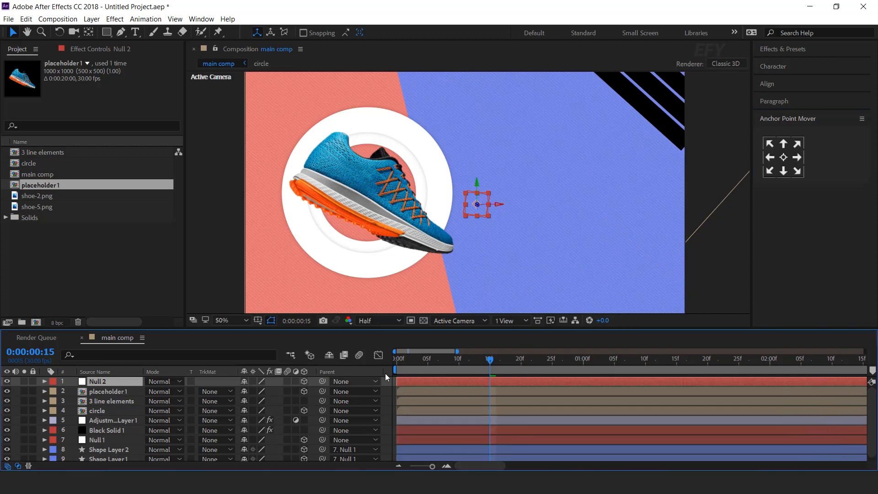
Step: Show the Top and Active Camera views side by side and move Null 2 onto the shoe, level with it in depth
left_click(505, 321)
left_click(531, 344)
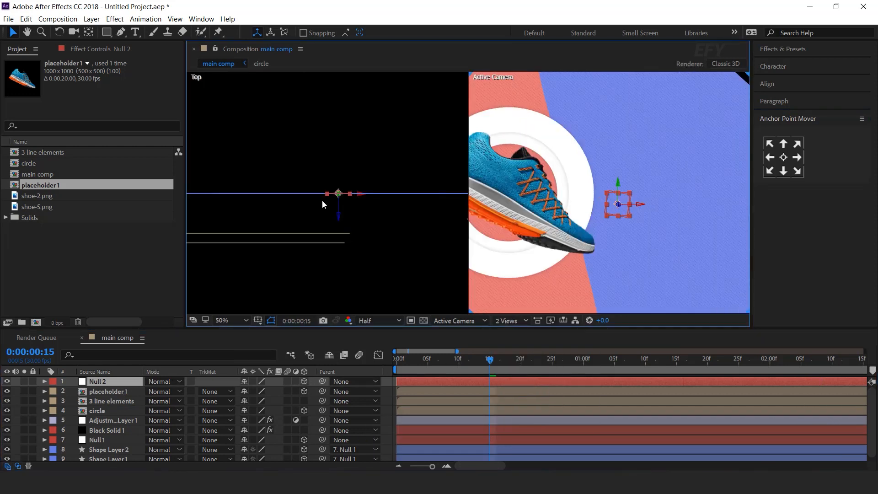
left_click(358, 198)
left_click_drag(407, 188, 324, 217)
left_click(508, 168)
left_click_drag(534, 191, 558, 204)
key("ctrl+z")
key("ctrl+z")
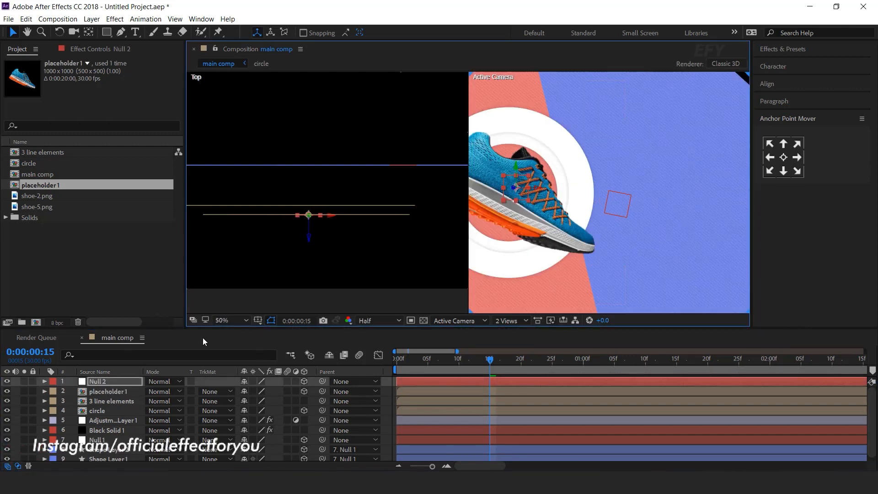
Step: Parent the placeholder 1 layer to Null 2 and set a 100% Scale keyframe on Null 2 at frame 5
left_click(137, 392)
left_click_drag(322, 392, 108, 381)
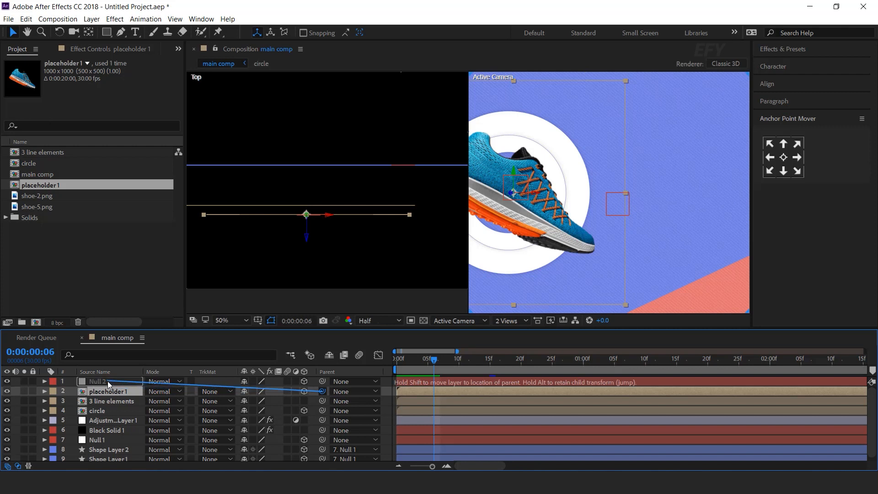
left_click(108, 381)
key("s")
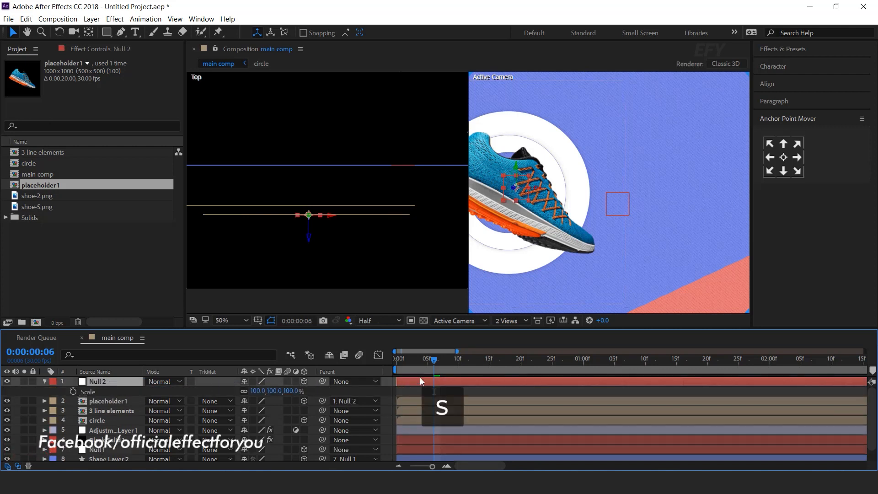
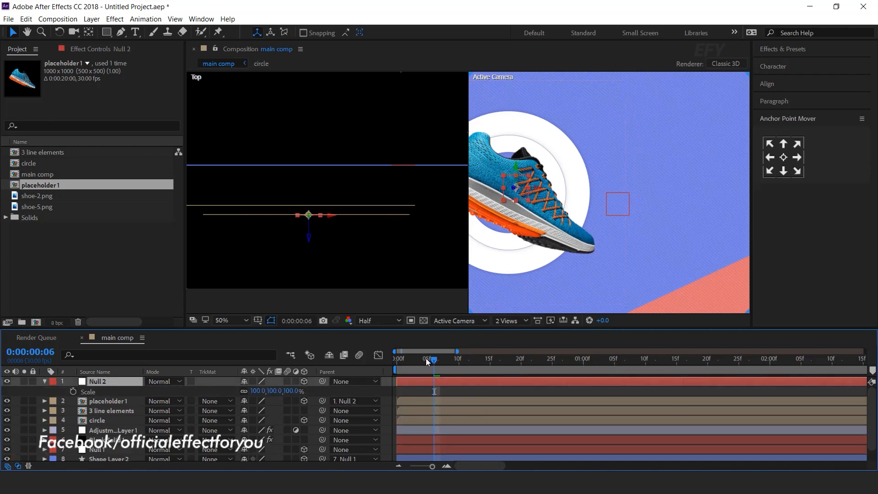
left_click(428, 361)
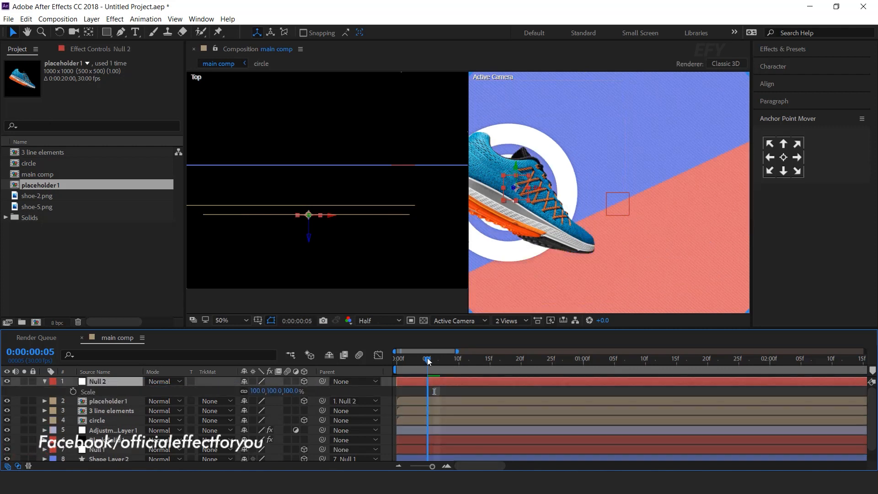
left_click(74, 392)
Step: Set Null 2's scale to 0% at frame 0
left_click_drag(426, 361, 373, 367)
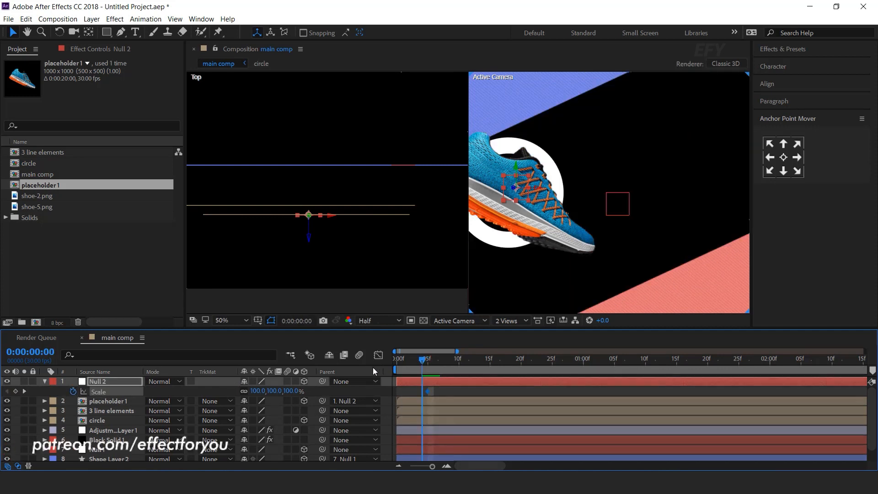
left_click(290, 391)
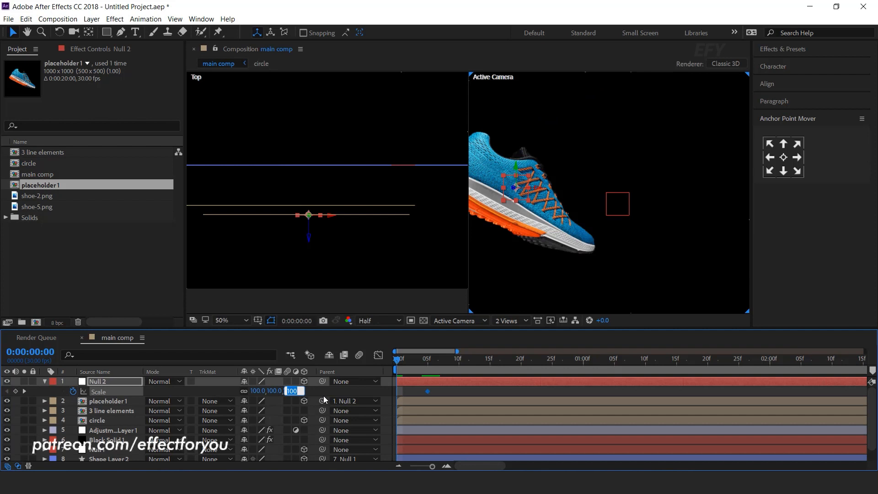
type("0")
key("Return")
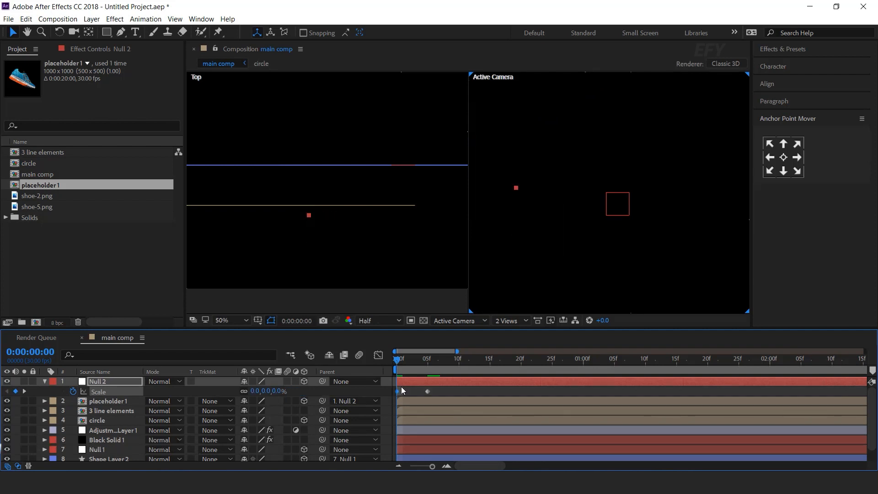
Step: Paste the expression from Bounce script.txt onto Null 2's Scale property
key("alt+Tab")
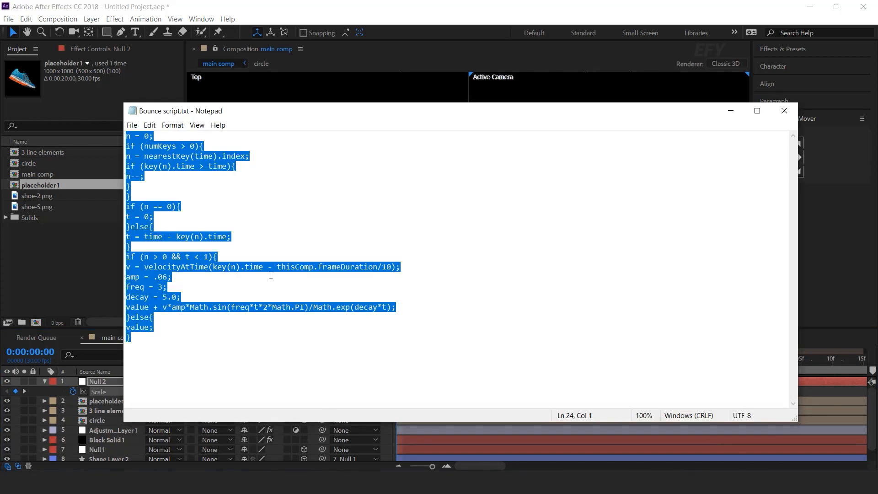
left_click(732, 111)
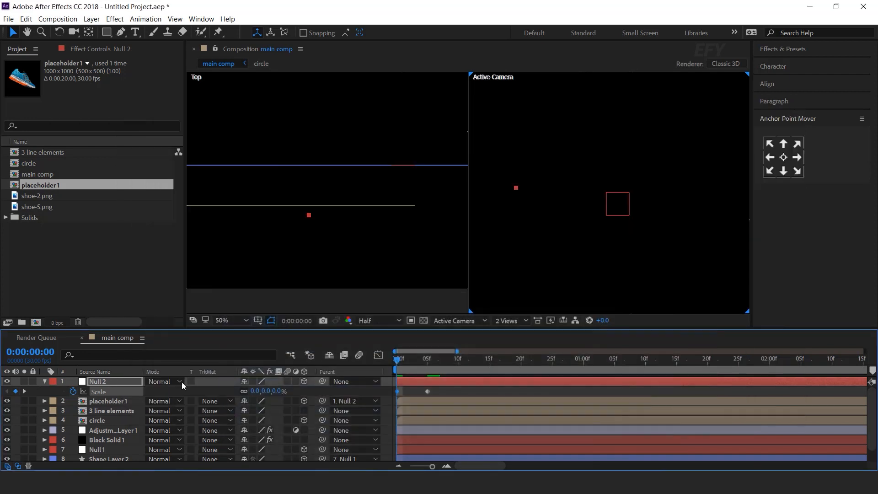
left_click(73, 392, "alt")
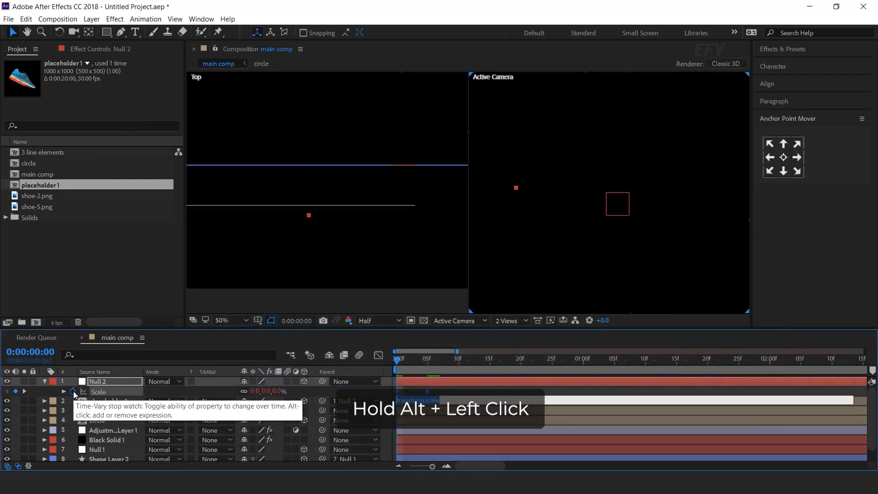
key("ctrl+v")
left_click(440, 383)
Step: Preview the shoe's bouncing scale-in and examine the shoe over the rings at frame 22
key("space")
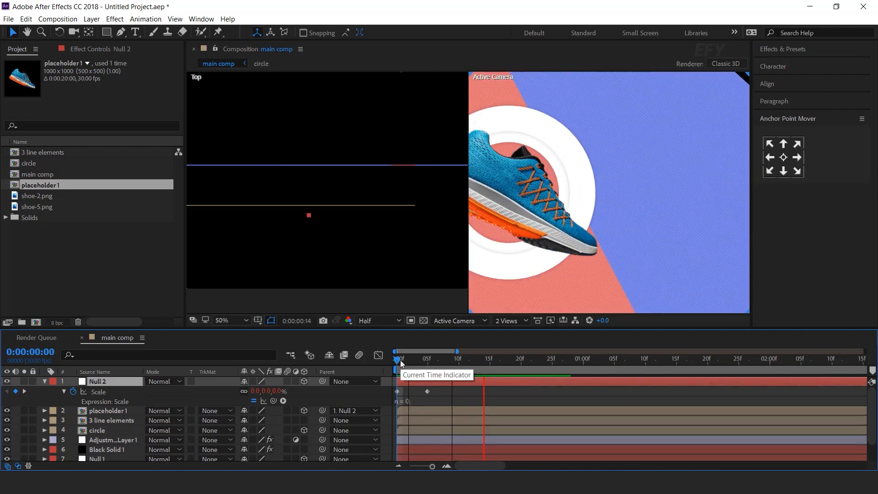
key("space")
key("space")
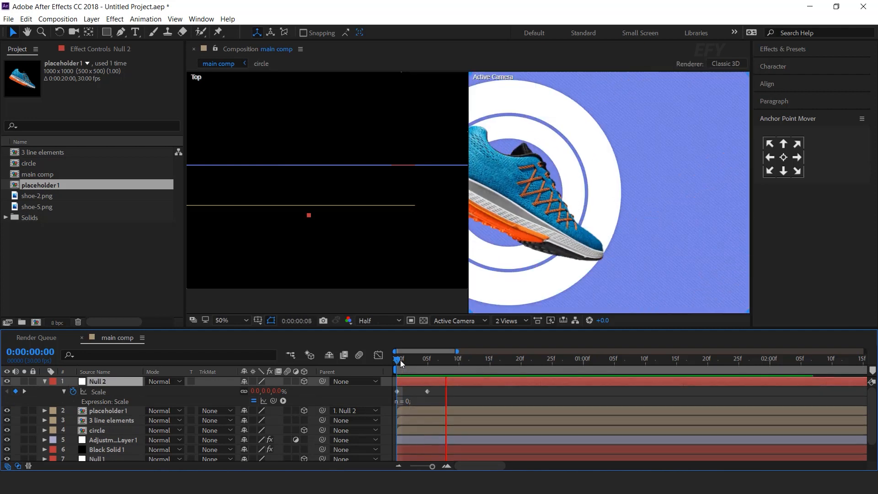
left_click(403, 360)
left_click_drag(412, 358, 540, 357)
key("comma")
key("comma")
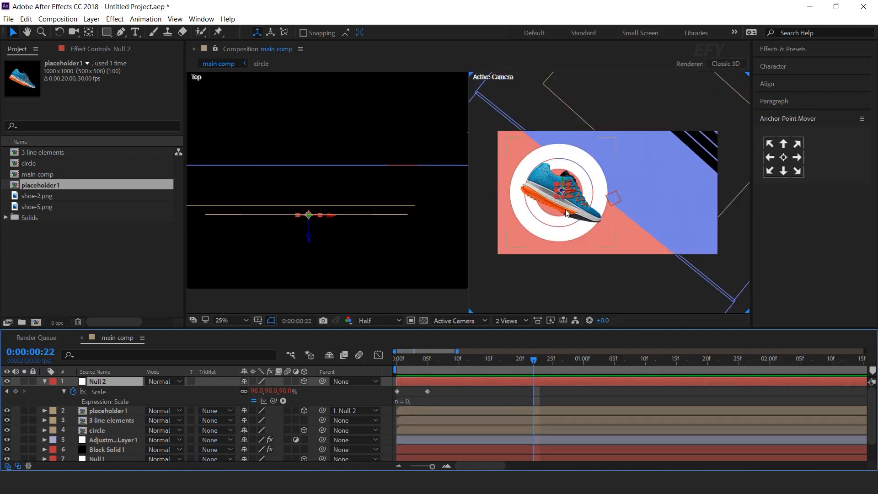
scroll(552, 196, "up", 2)
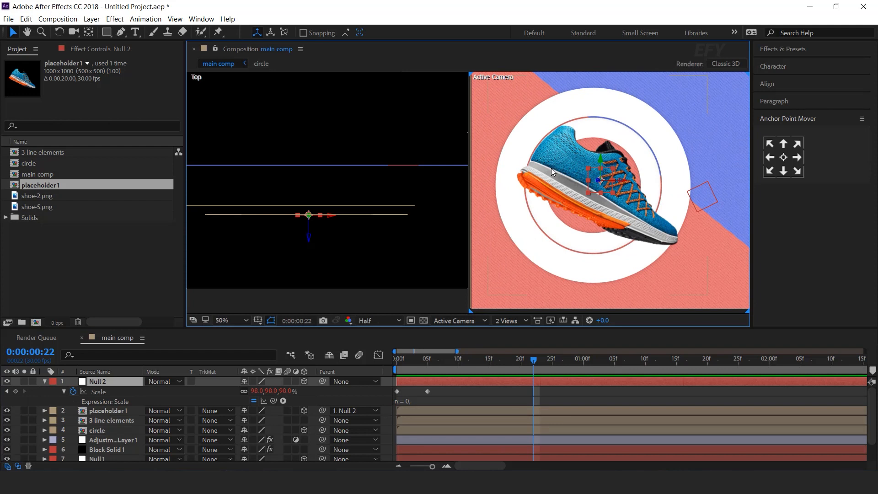
Step: Copy the posterizeTime(5);wiggle(5,3) expression from the 3 line elements layer's Position and collapse that layer
left_click(44, 381)
left_click(109, 401)
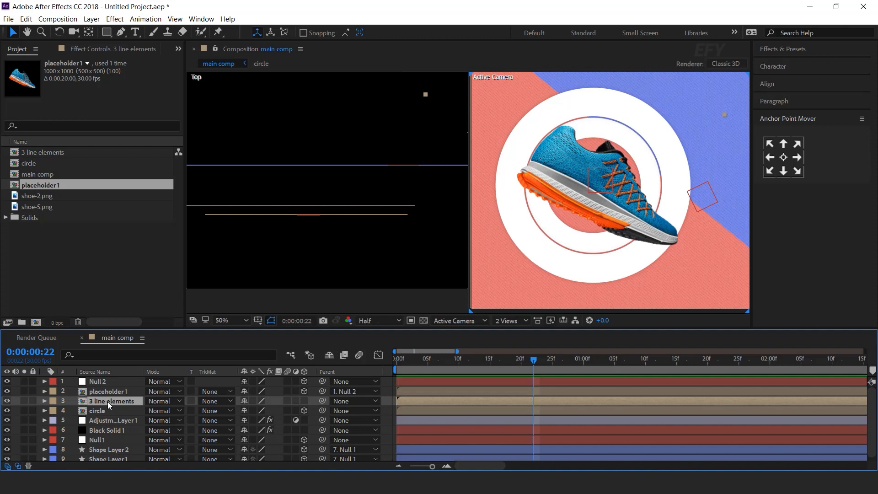
key("e")
key("e")
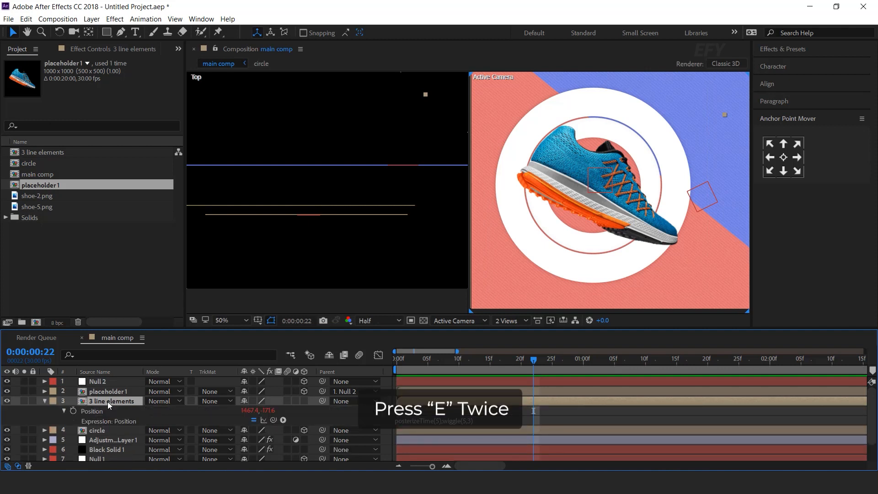
left_click(464, 422)
key("ctrl+c")
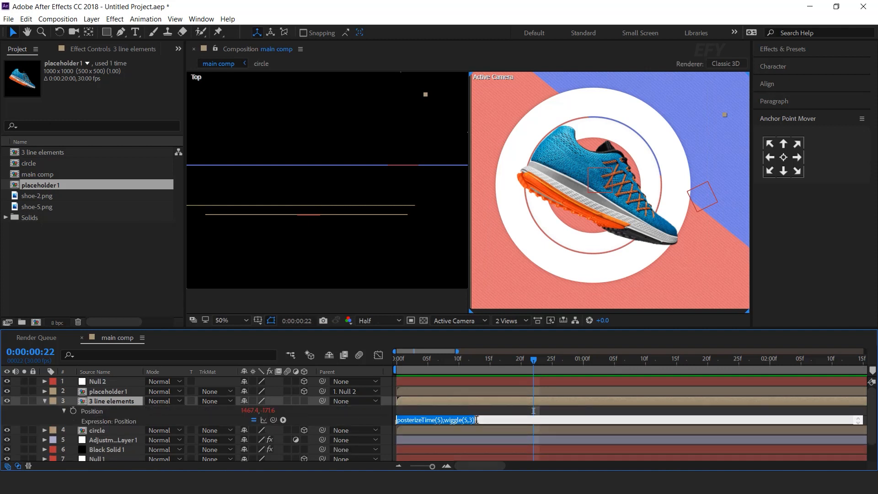
left_click(465, 404)
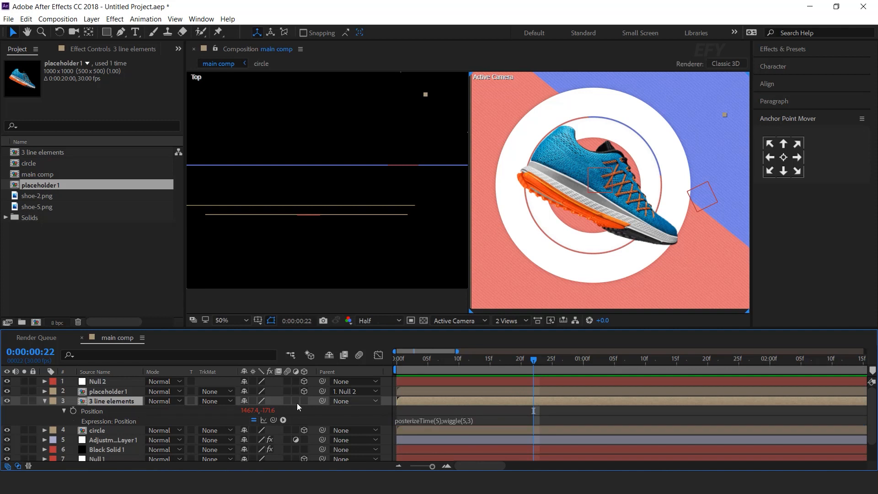
left_click(44, 401)
Step: Paste the copied posterizeTime(5);wiggle(5,3) expression onto the placeholder 1 layer's Position property
left_click(114, 393)
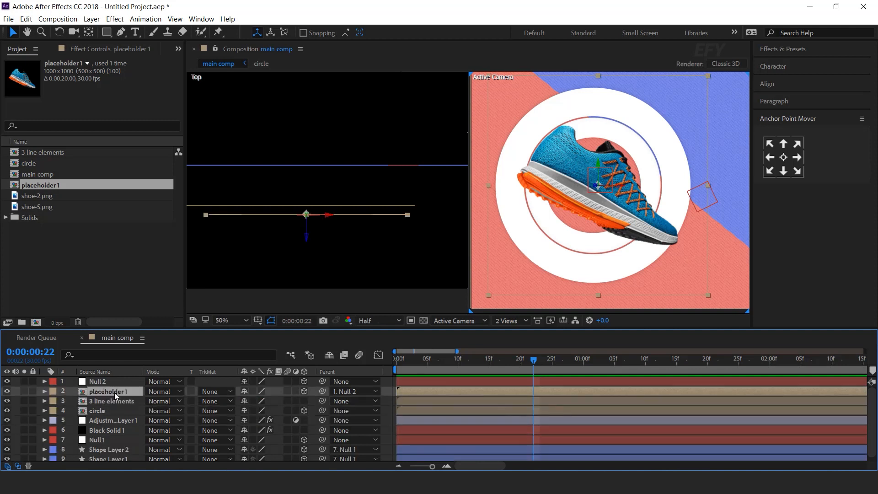
key("p")
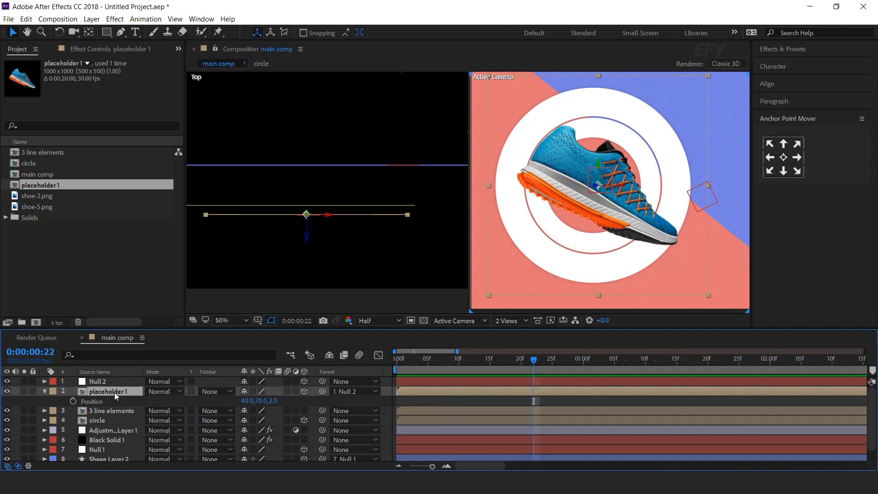
key("shift+r")
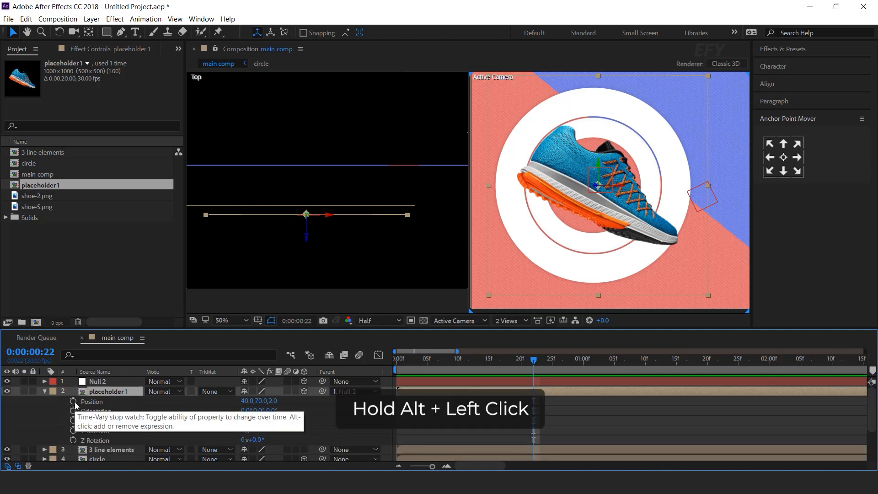
left_click(73, 402, "alt")
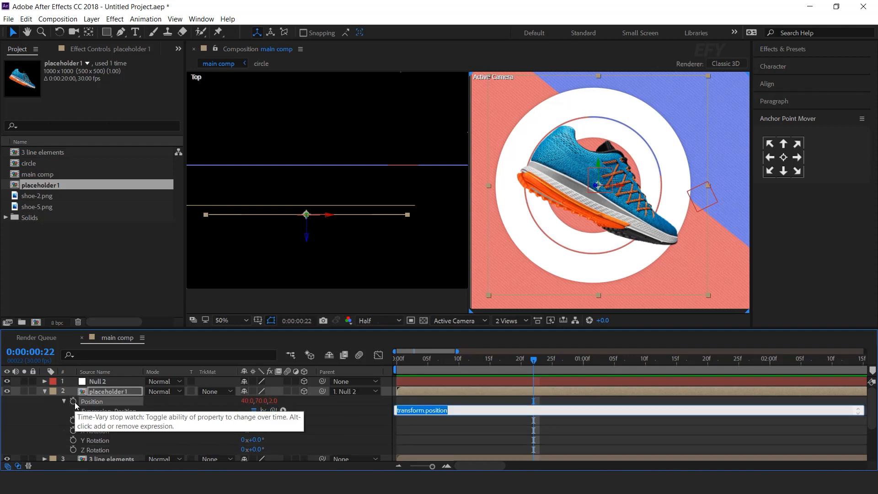
key("ctrl+v")
left_click(104, 393)
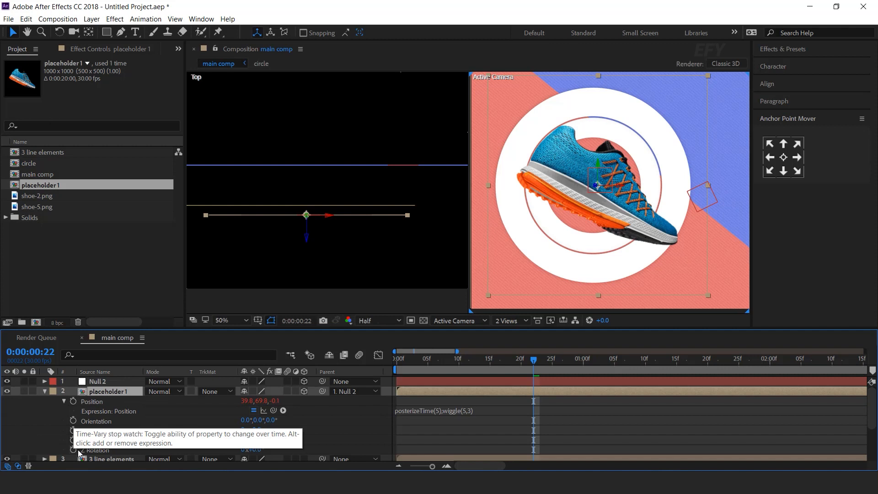
Step: Apply the expression posterizeTime(5);wiggle(5,3) to placeholder 1's Z Rotation, collapse the layer and preview the wiggle from the start
left_click(74, 451, "alt")
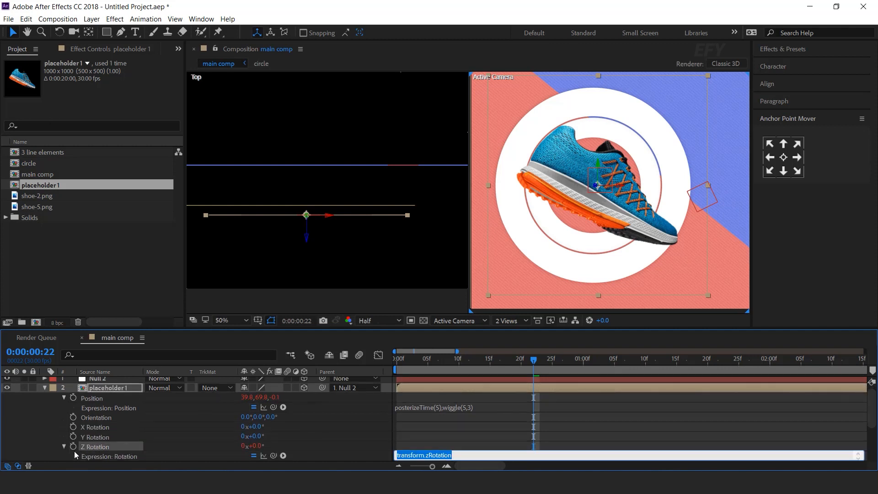
type("posterizeTime(5);wiggle(5,3)")
left_click(424, 390)
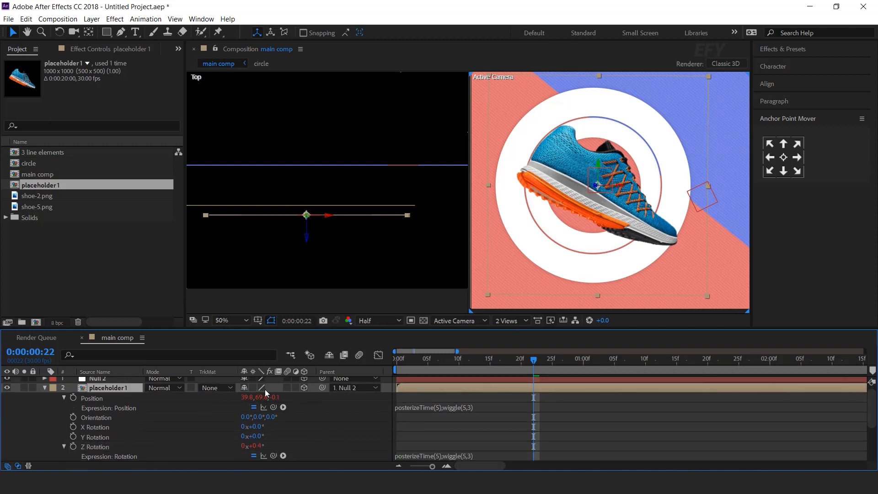
left_click(45, 387)
key("Home")
key("space")
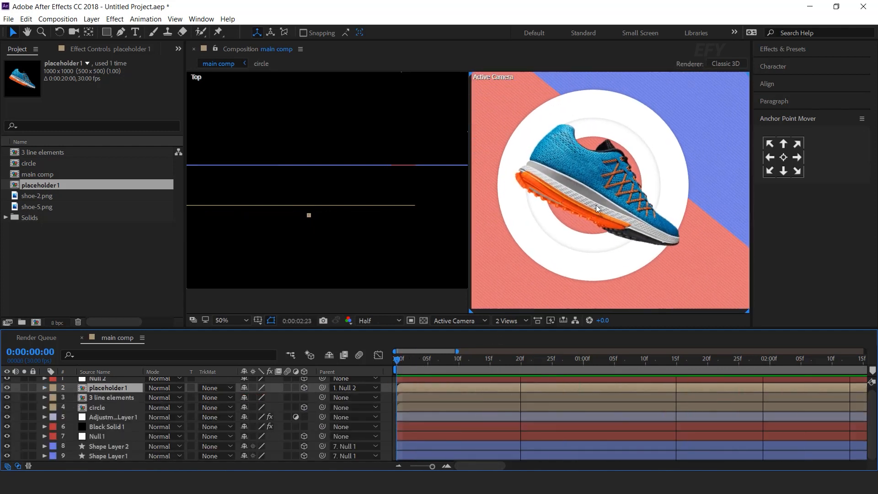
Step: Add a Scale keyframe to the placeholder 1 layer at 0:00:01:00
left_click_drag(402, 359, 445, 408)
key("minus")
key("minus")
scroll(446, 409, "up", 1)
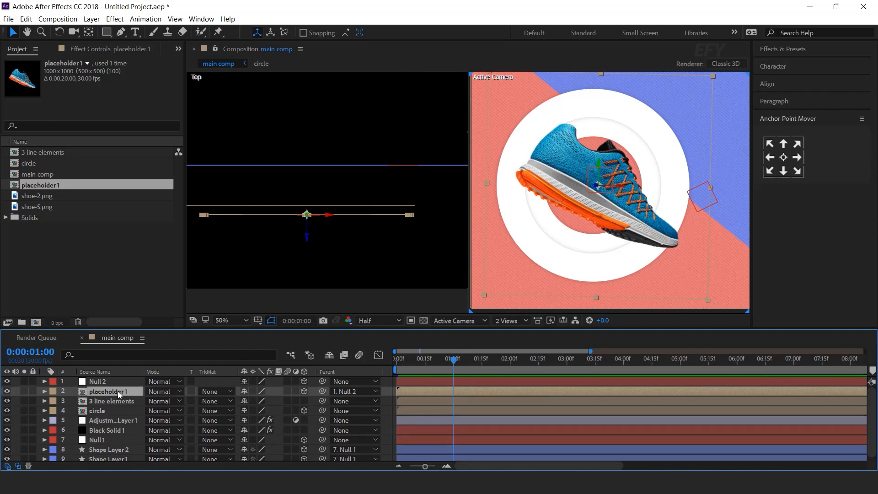
key("s")
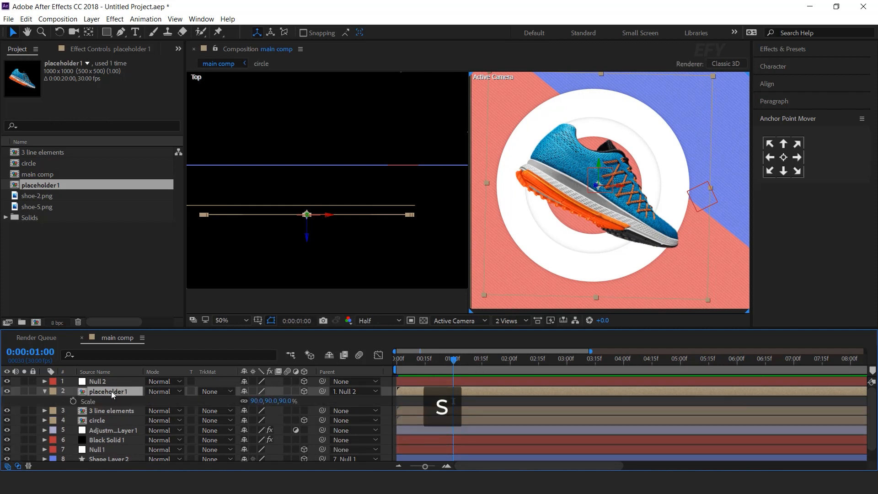
left_click(73, 401)
key("=")
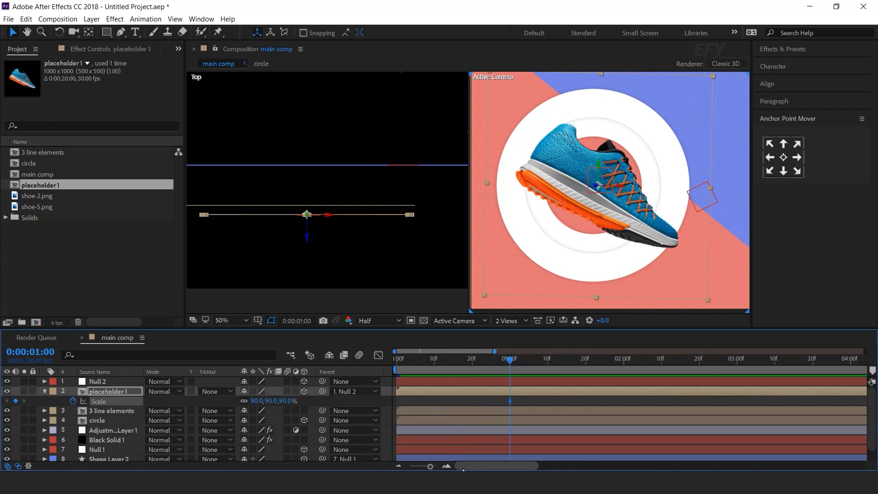
Step: Set placeholder 1's scale to 100% at 0:00:01:01 and preview the sudden size jump
left_click(516, 366)
left_click(288, 401)
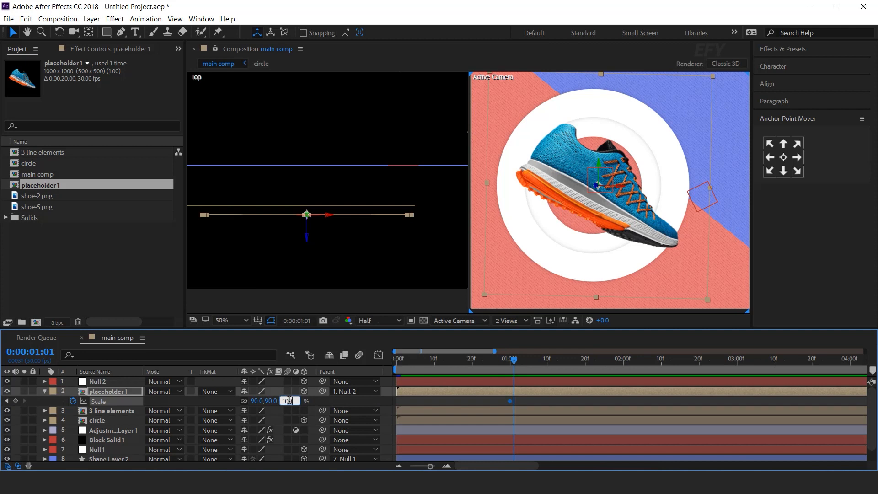
key("Return")
left_click_drag(430, 467, 426, 467)
key("space")
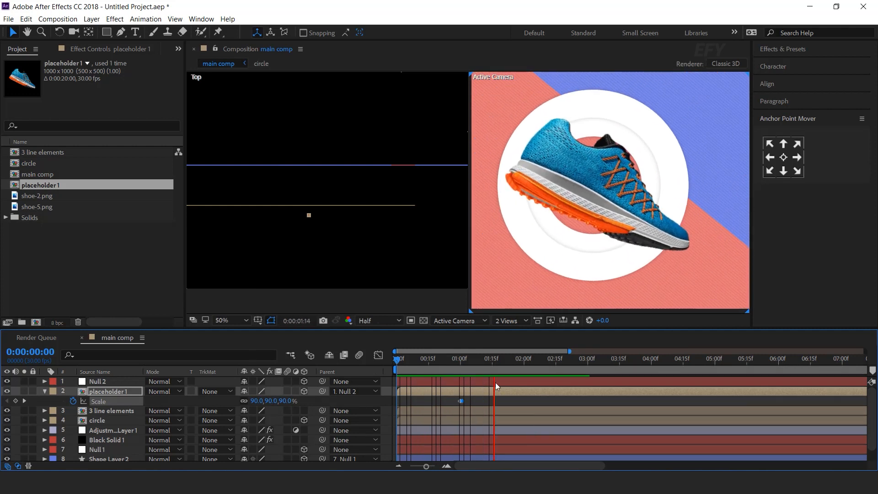
Step: Try placeholder 1's two Scale keyframes at about 0:00:01:15 and preview the timing
left_click_drag(455, 360, 481, 361)
left_click_drag(461, 401, 493, 400)
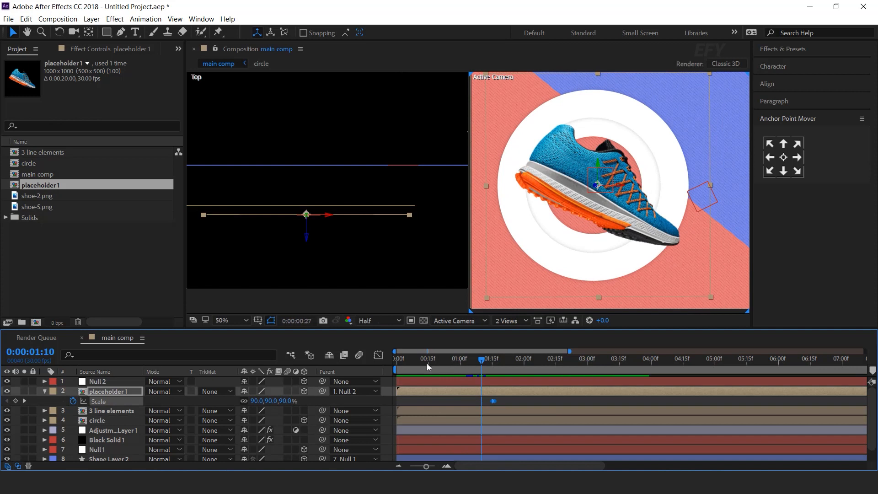
key("space")
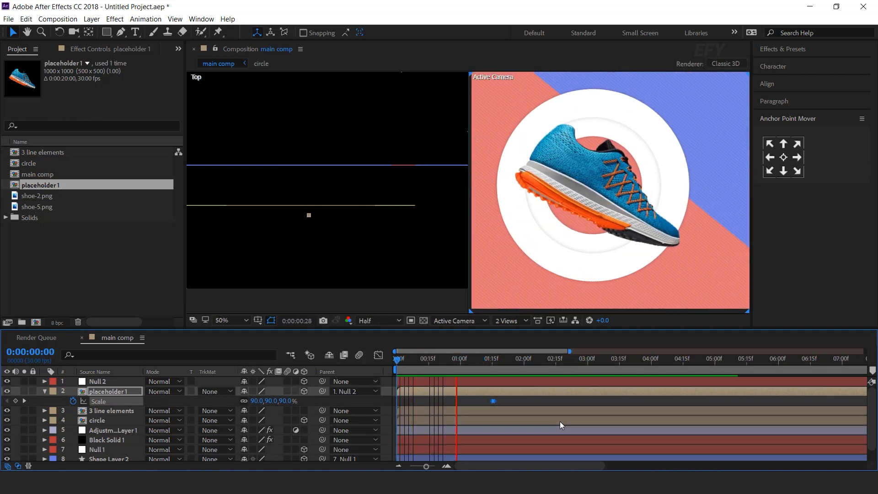
Step: Move placeholder 1's two Scale keyframes earlier to about 0:00:01:07, preview the timing and go to 0:00:01:17
left_click(470, 361)
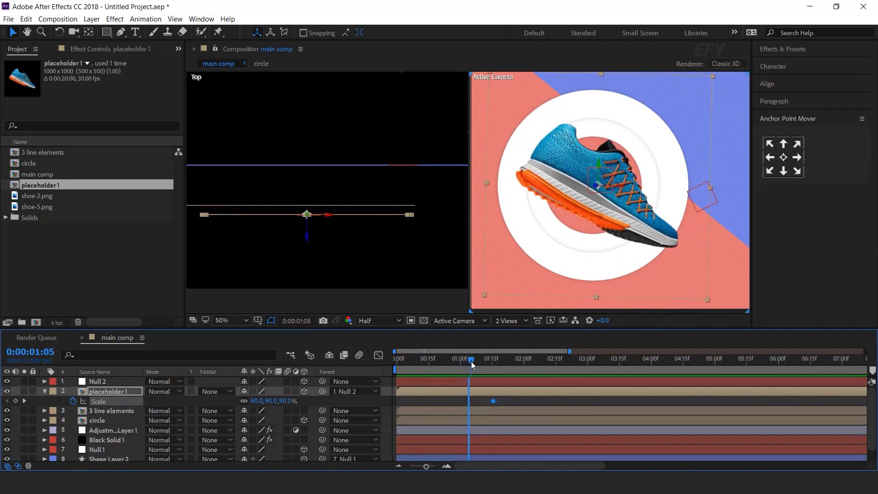
left_click_drag(494, 402, 476, 401)
key("space")
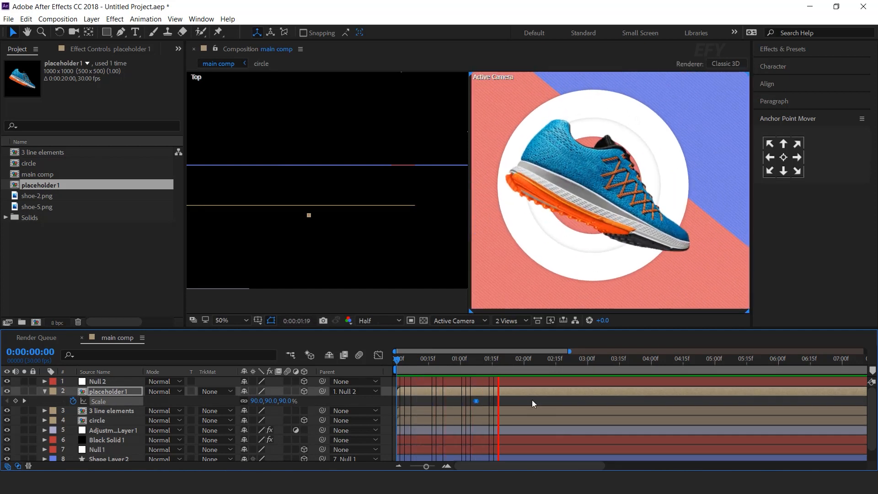
left_click(486, 361)
left_click(496, 362)
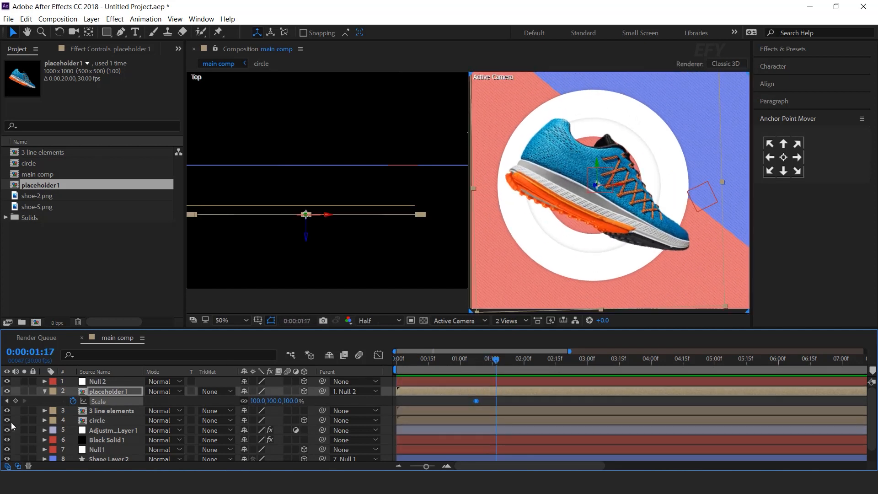
Step: Collapse and deselect placeholder 1, switch the viewer to a single Active Camera view and show it at 25%
left_click(45, 392)
key("F2")
left_click(510, 321)
left_click(525, 333)
key("comma")
key("comma")
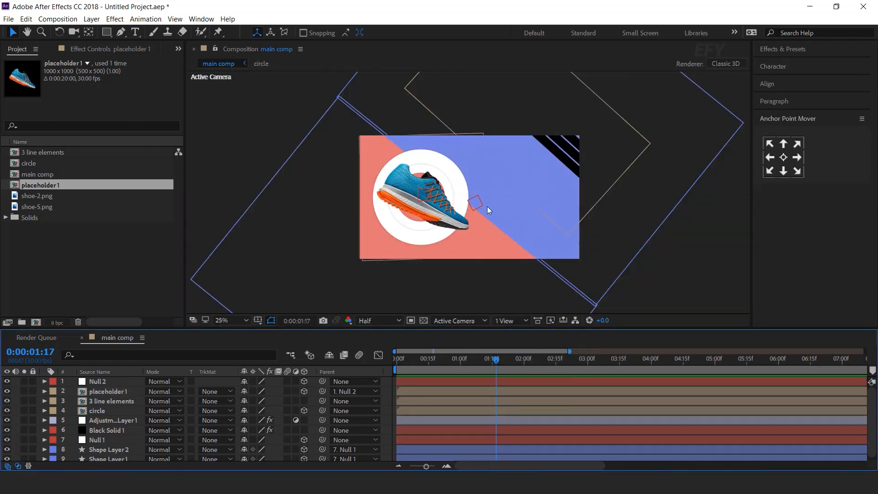
Step: Start a new composition with a width of 1920 px and a height of 1080 px
left_click(98, 266)
left_click(35, 323)
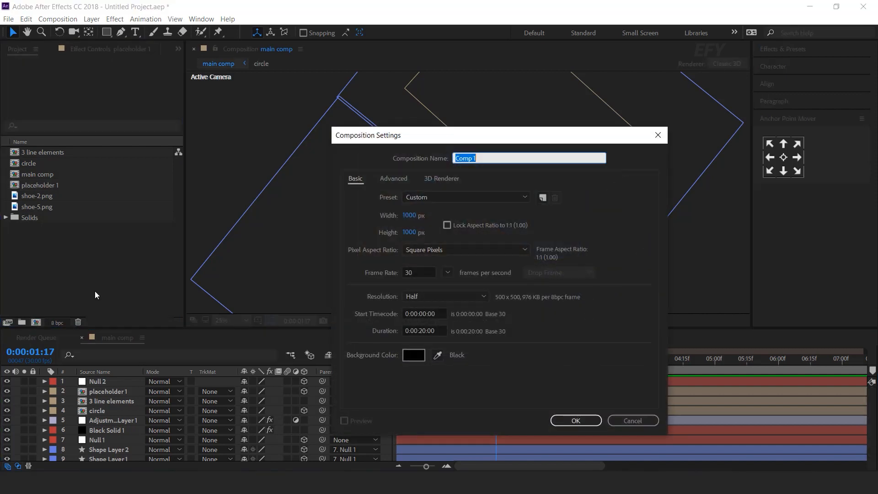
left_click(410, 215)
type("1920")
key("Tab")
type("1080")
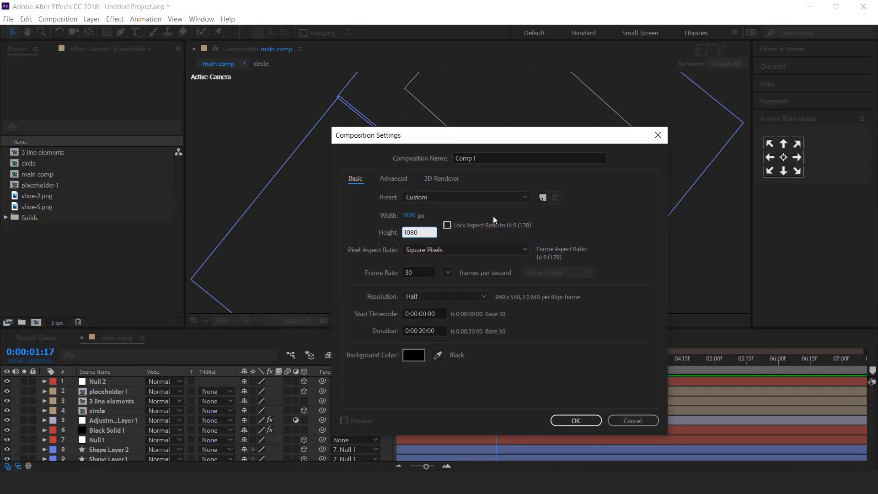
Step: Create a 1920 × 1080 composition named "text 1" at 30 fps with a 20-second duration
left_click(488, 158)
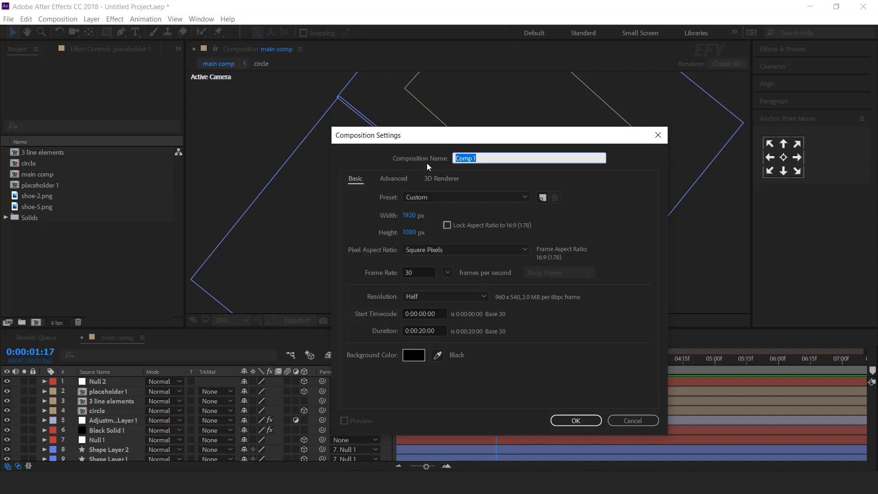
type("text 1")
key("Return")
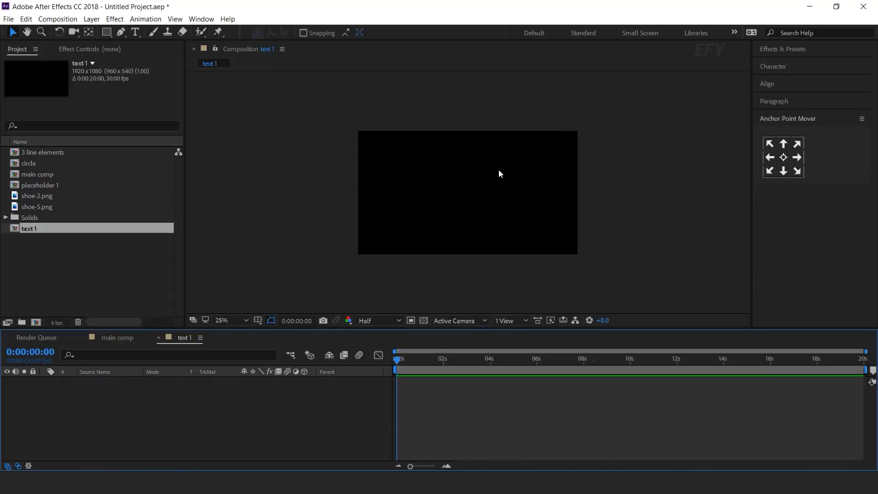
Step: Add the title text "Sport s50" and move it into the right half of the frame
left_click(137, 36)
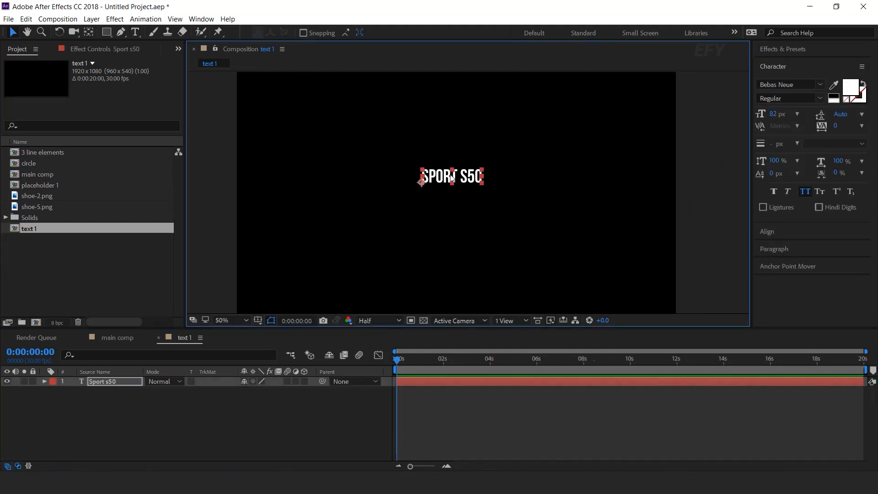
key("v")
left_click_drag(453, 182, 581, 180)
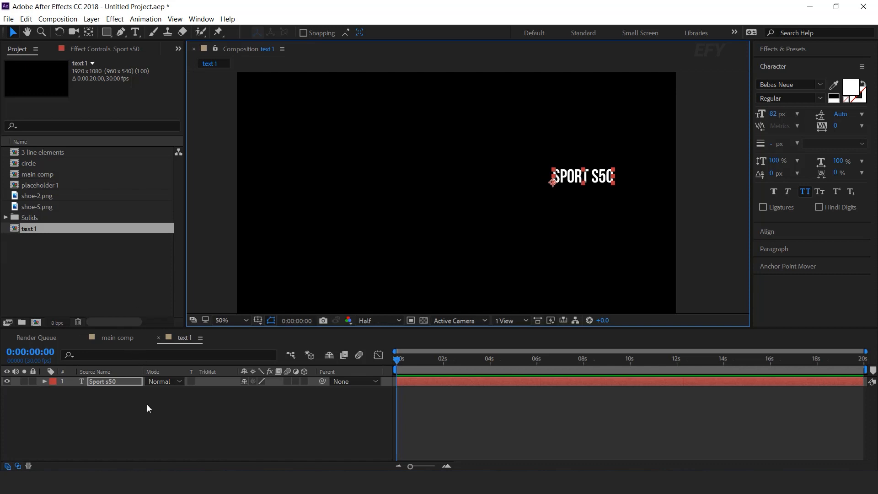
Step: Add Position and Opacity to a text animator on the Sport s50 layer
left_click(105, 381)
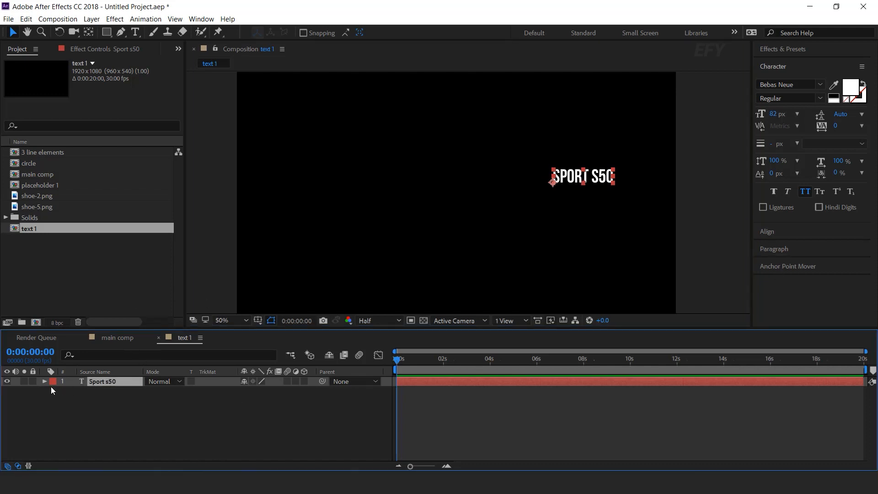
left_click(44, 381)
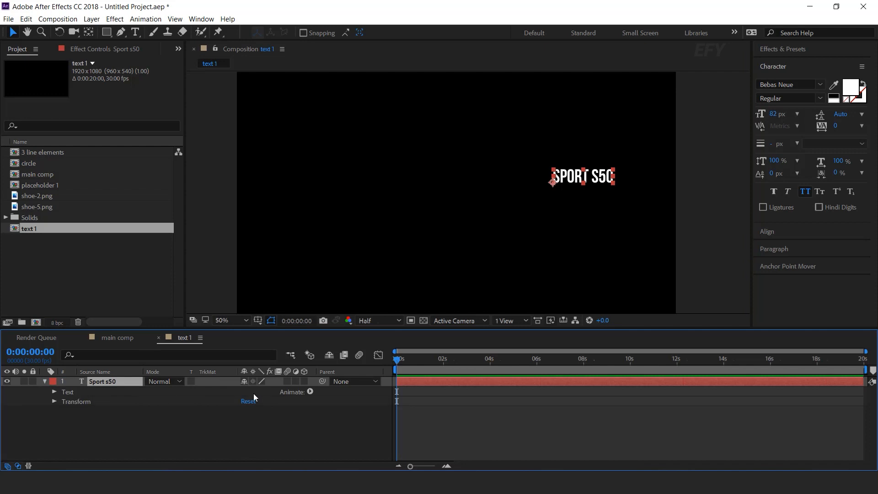
left_click(309, 392)
left_click(343, 215)
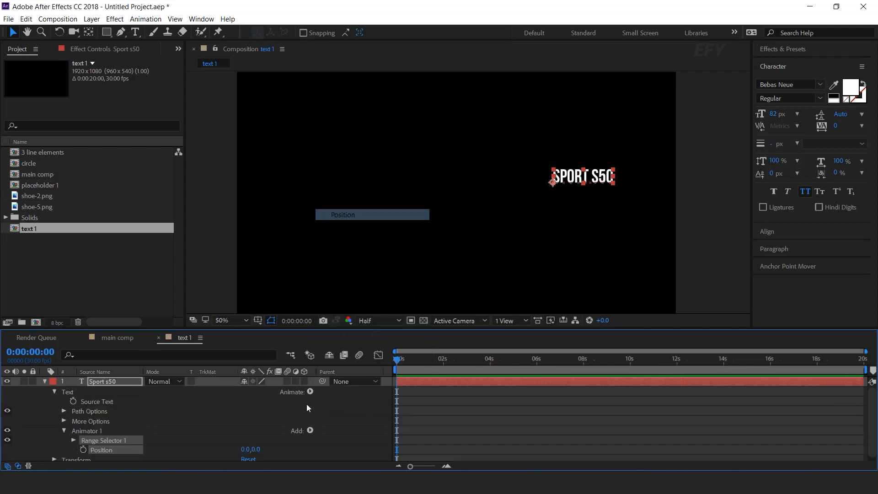
left_click(309, 392)
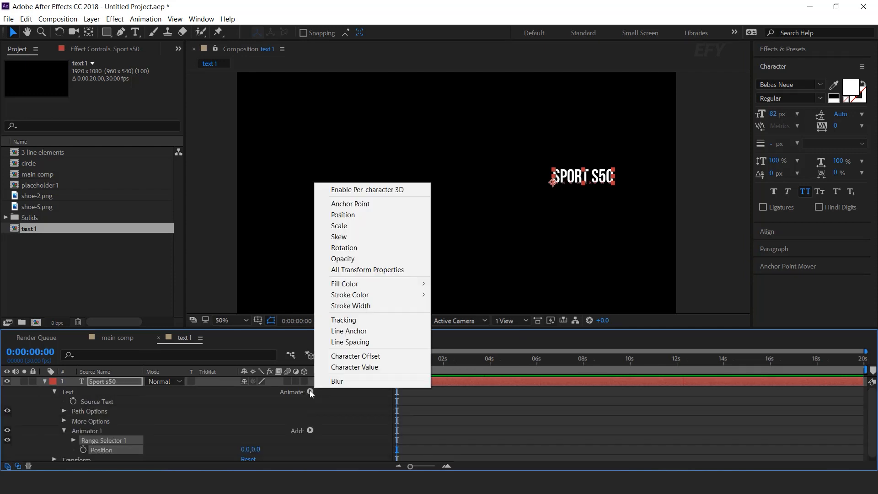
left_click(344, 259)
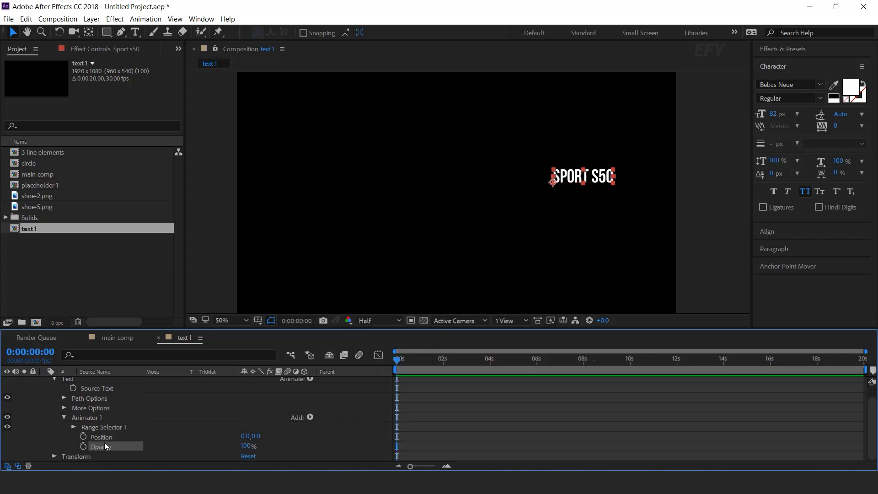
Step: Set the title animator's Position to 566, 0 and its Opacity to 0%
left_click(187, 438)
left_click_drag(246, 438, 407, 459)
left_click(253, 448)
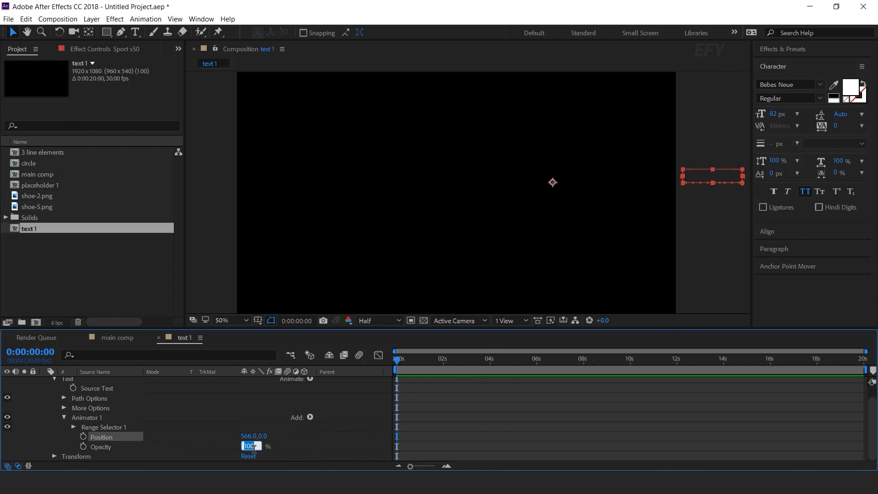
type("0")
key("Return")
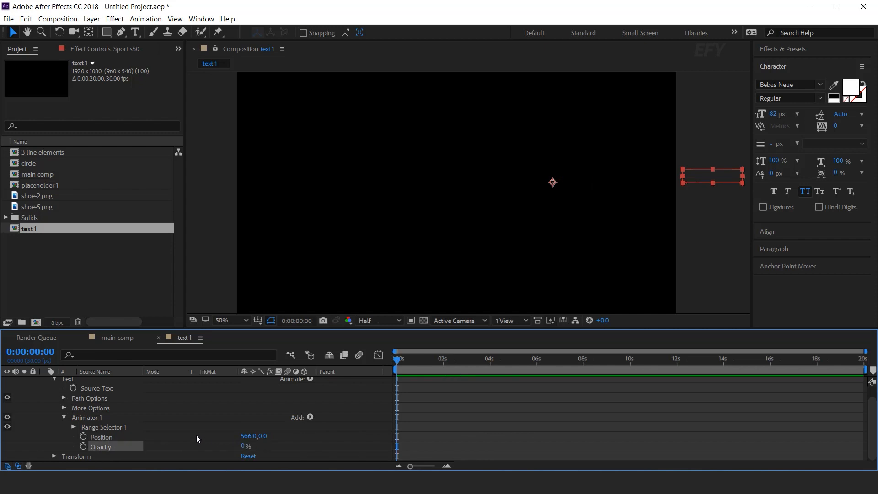
Step: Add an Expression selector to the title's Animator 1 and expand it to reach its Amount property
left_click(89, 420)
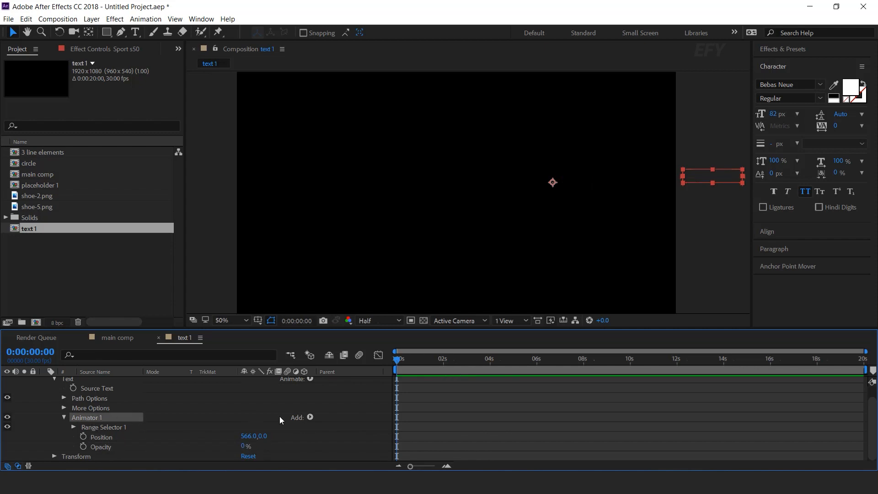
left_click(310, 418)
mouse_move(334, 430)
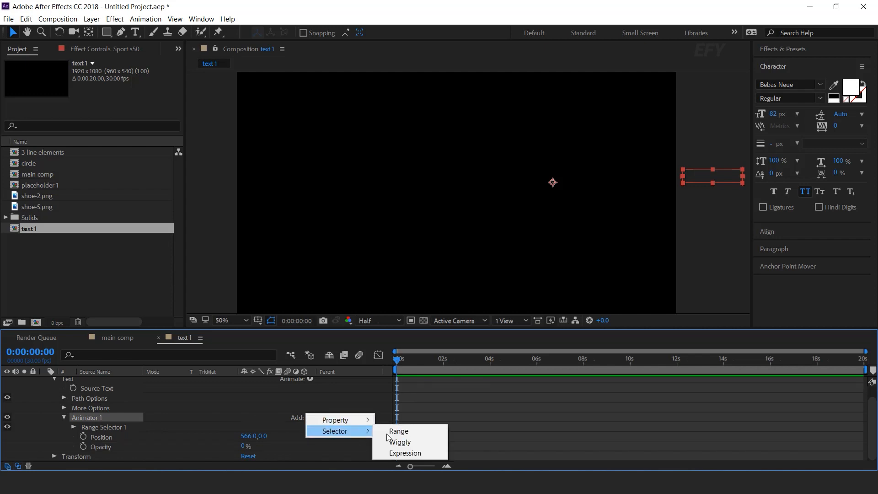
left_click(415, 453)
scroll(242, 432, "down", 1)
left_click(73, 426)
scroll(122, 432, "down", 2)
left_click(121, 427)
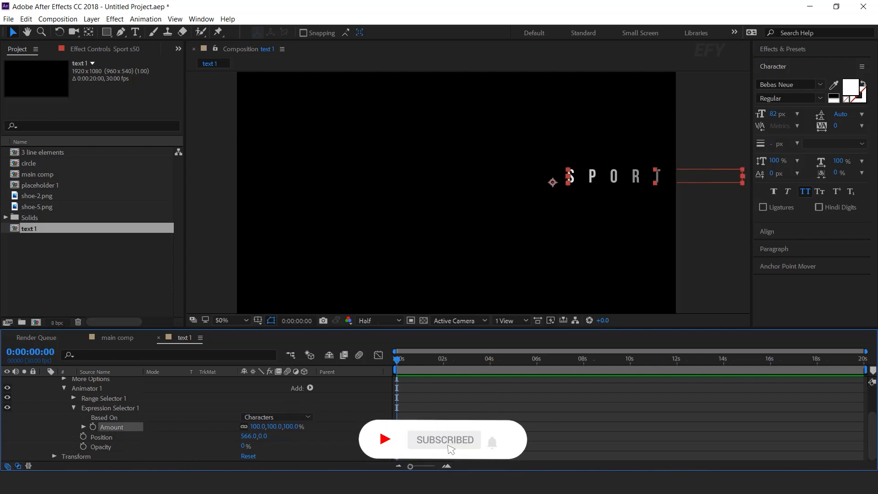
Step: Copy all the code from delay script.txt in Notepad and use it as the expression on the title selector's Amount
left_click(151, 483)
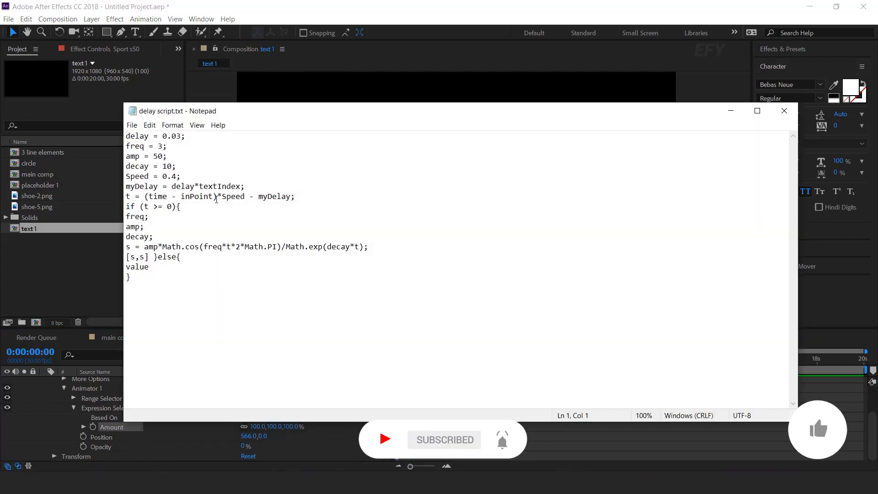
key("ctrl+a")
left_click(731, 111)
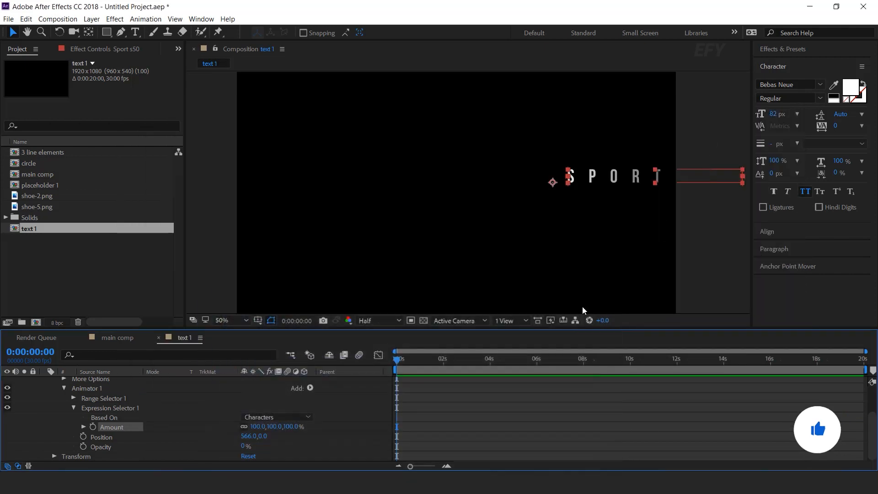
left_click(92, 427, "alt")
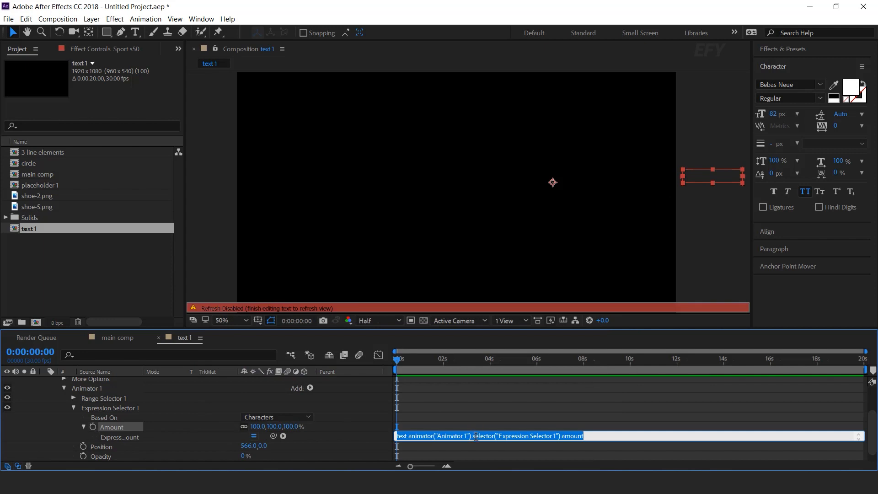
key("BackSpace")
key("ctrl+v")
left_click(396, 359)
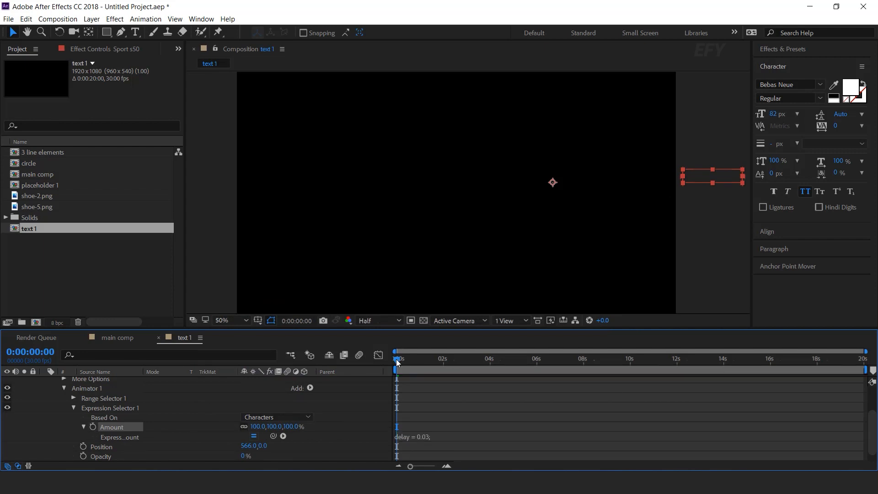
Step: Base the title's Expression Selector on Words, preview the animation, and collapse the layer's properties
key("space")
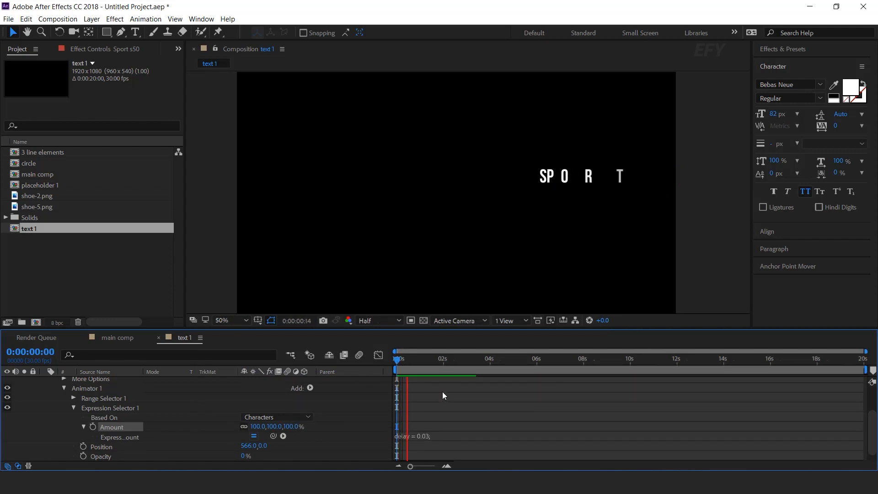
left_click(419, 361)
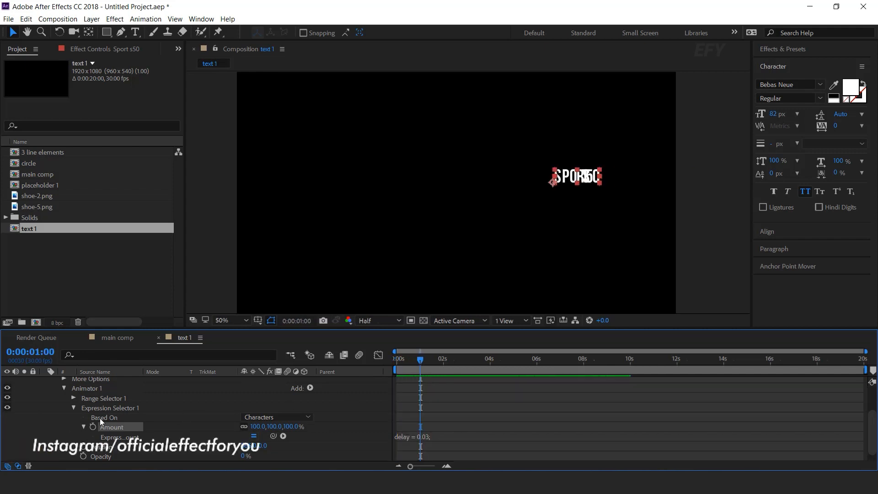
left_click(261, 417)
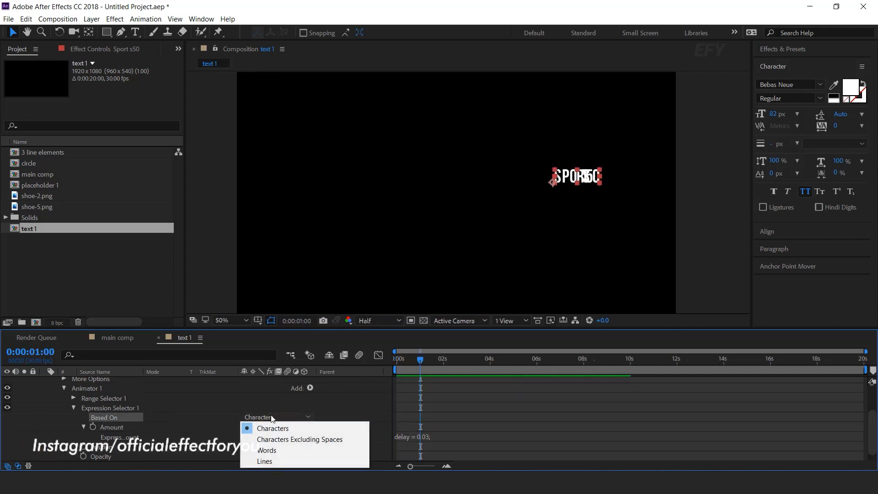
left_click(272, 449)
key("space")
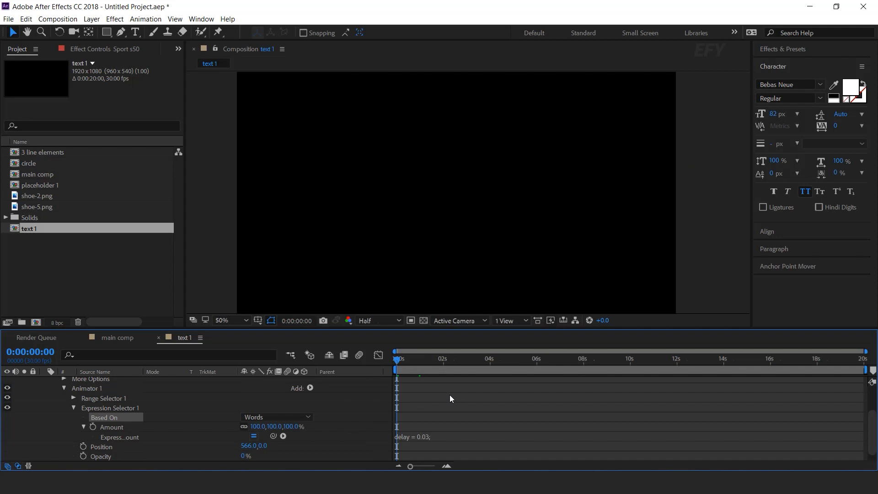
left_click(402, 361)
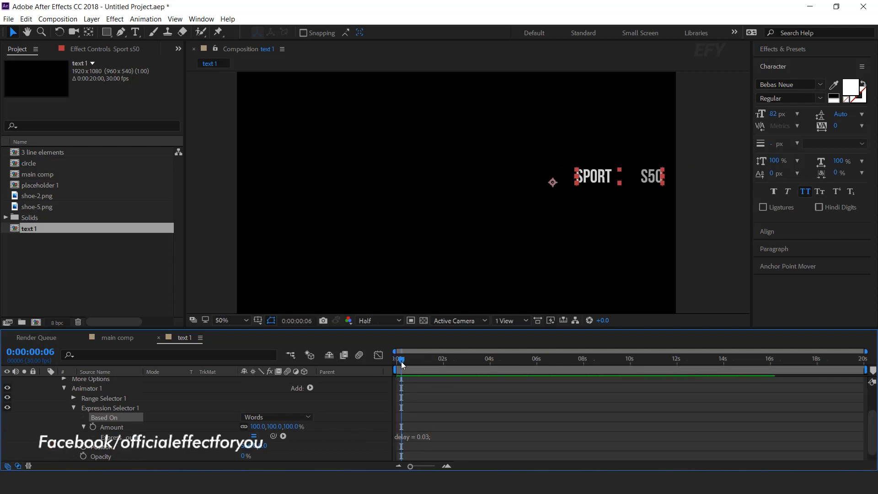
left_click_drag(402, 361, 441, 361)
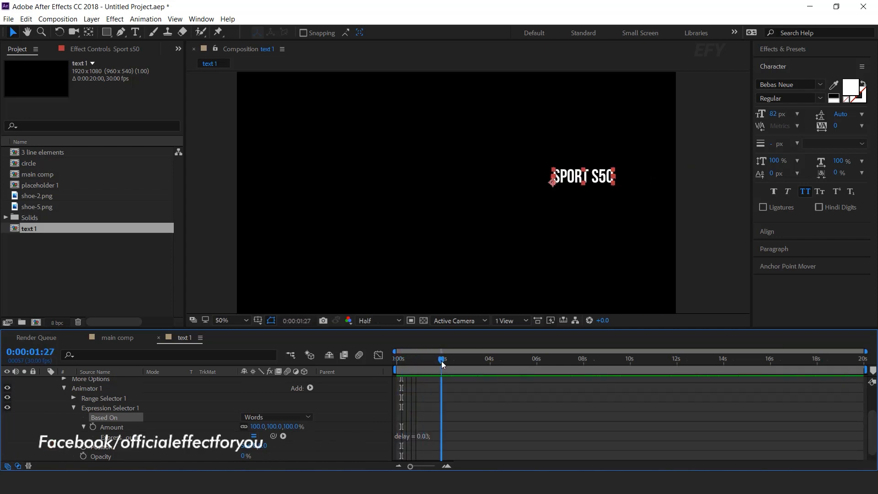
left_click(45, 382)
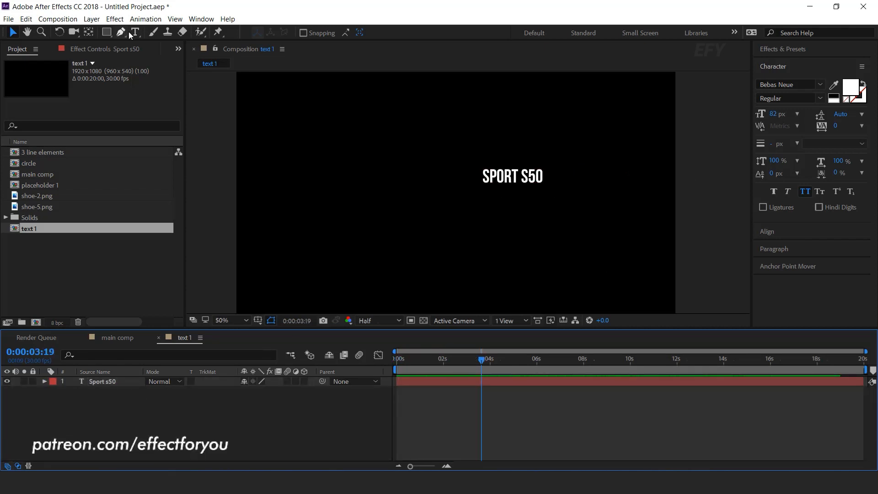
Step: Add a three-line Lorem Ipsum paragraph text box beneath the SPORT S50 title, in Roboto Light at 35 px
left_click(132, 33)
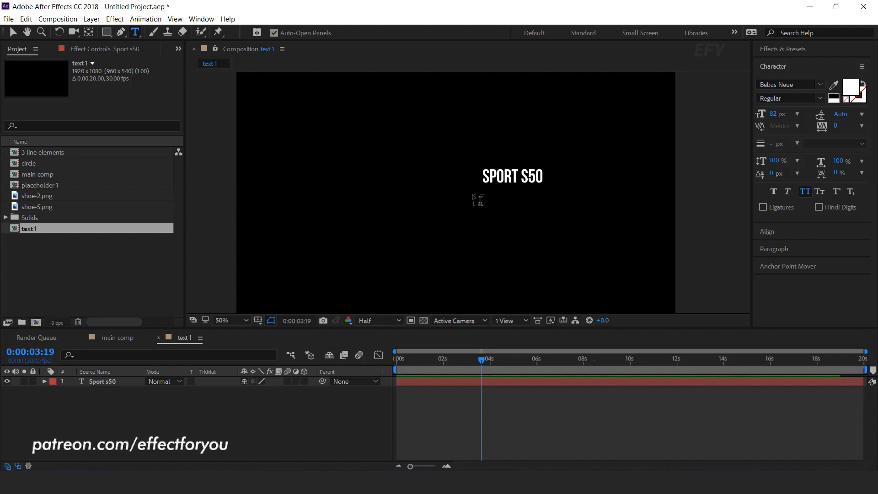
left_click_drag(470, 192, 656, 239)
type("Lorem Ipsum is simply dummy text of the printing and typesetting industry. Lorem Ipsum has been the industry's standard dummy text ever since the 1500")
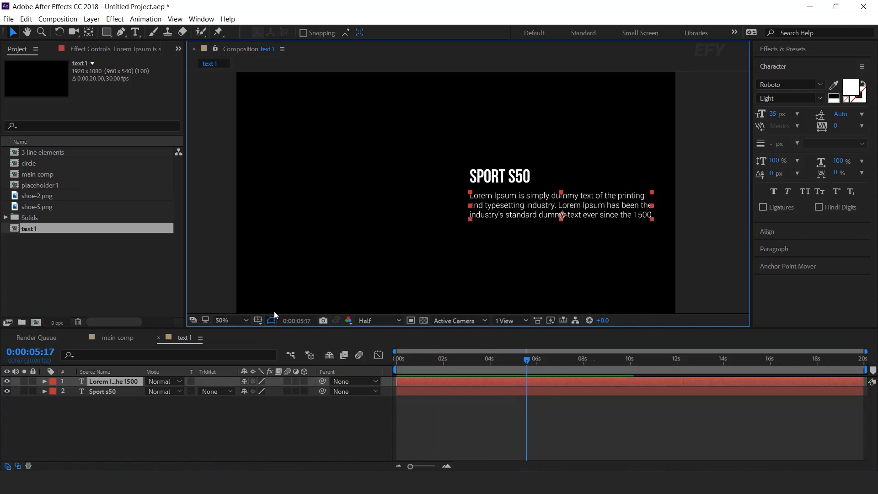
Step: Add Position and Opacity to a text animator on the Lorem Ipsum layer
left_click(45, 382)
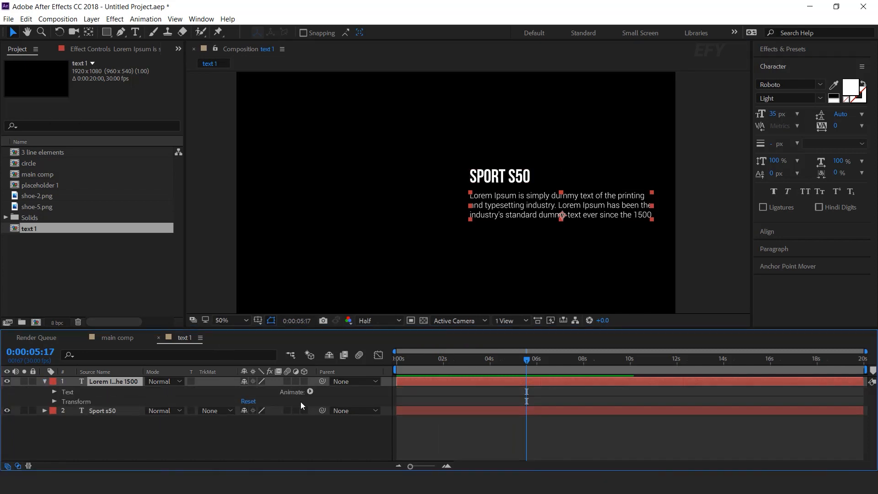
left_click(311, 392)
left_click(343, 215)
left_click(311, 392)
left_click(343, 258)
Step: Set the paragraph animator's Position to 920, 0 and its Opacity to 0%
scroll(292, 411, "down", 1)
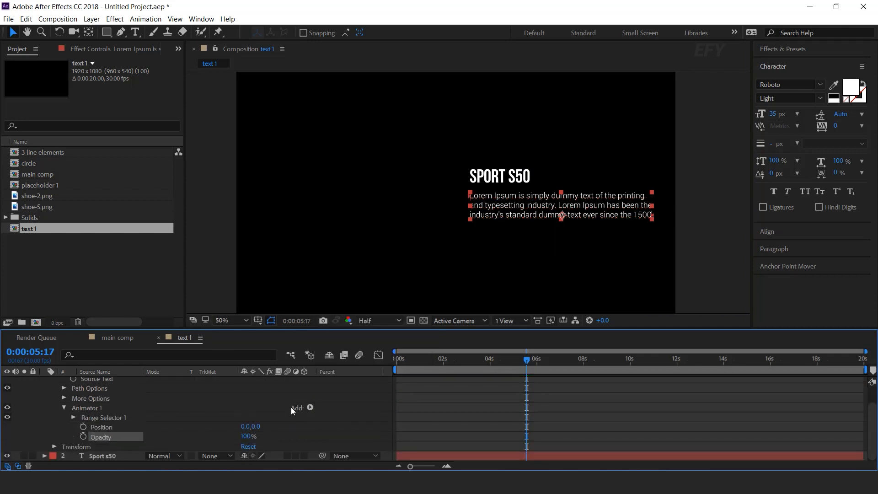
left_click_drag(263, 425, 745, 402)
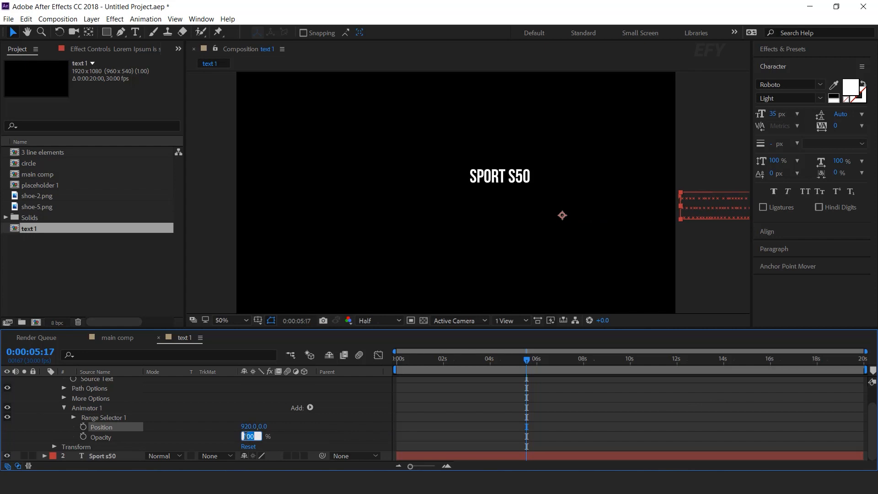
type("0")
key("Return")
Step: Add an Expression selector to Animator 1 of the Lorem Ipsum layer
left_click(80, 409)
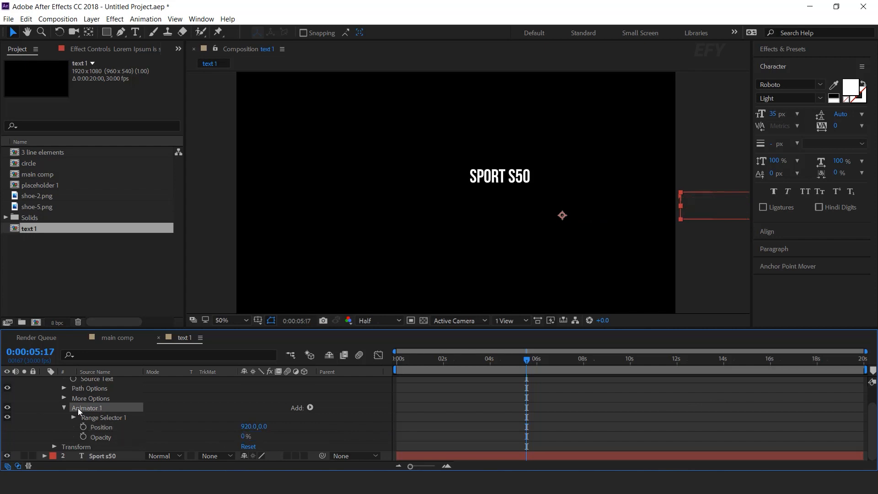
left_click(311, 409)
mouse_move(335, 422)
left_click(414, 443)
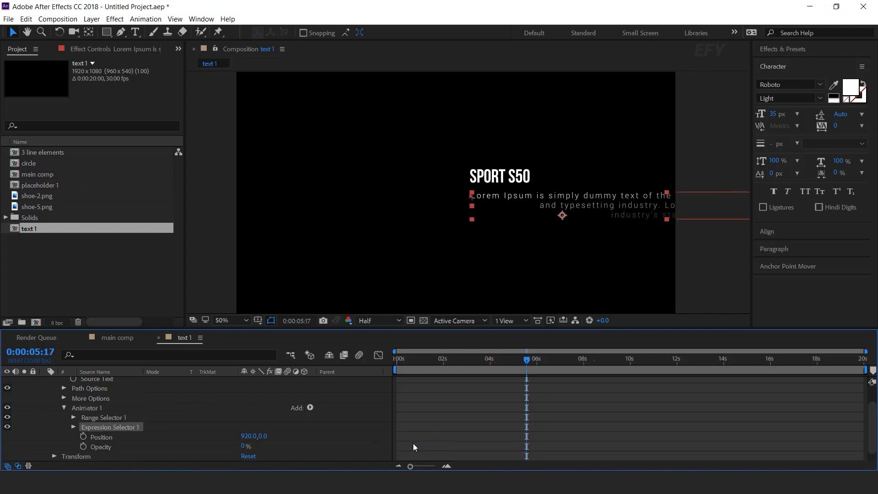
Step: Apply the copied delay code as the expression on the paragraph selector's Amount and return to the start of the timeline
left_click(73, 417)
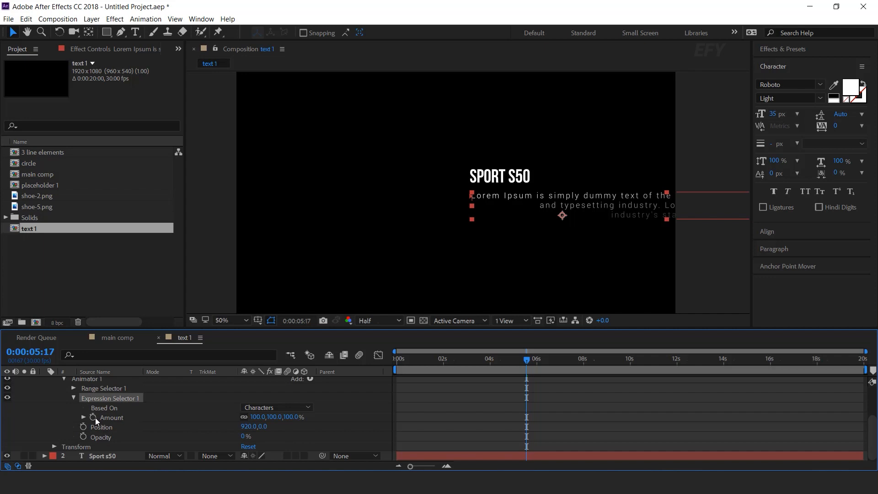
left_click(95, 418, "alt")
left_click(94, 418, "alt")
key("BackSpace")
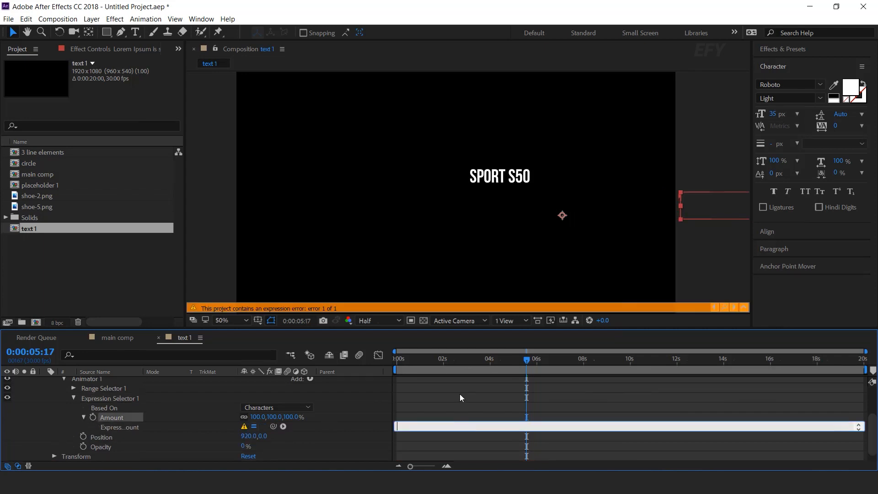
key("ctrl+v")
left_click(461, 397)
left_click_drag(421, 360, 395, 361)
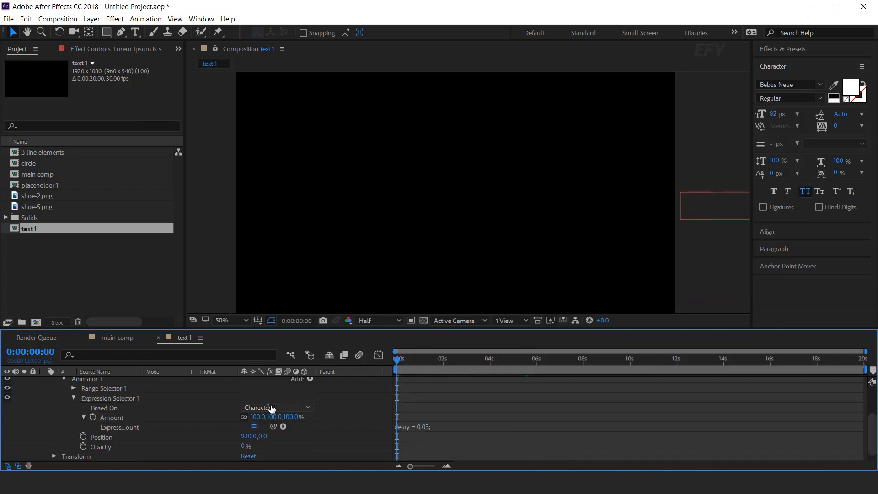
Step: Base the paragraph's expression selector on Lines and preview the animation from the start of the timeline
left_click(104, 408)
left_click(275, 407)
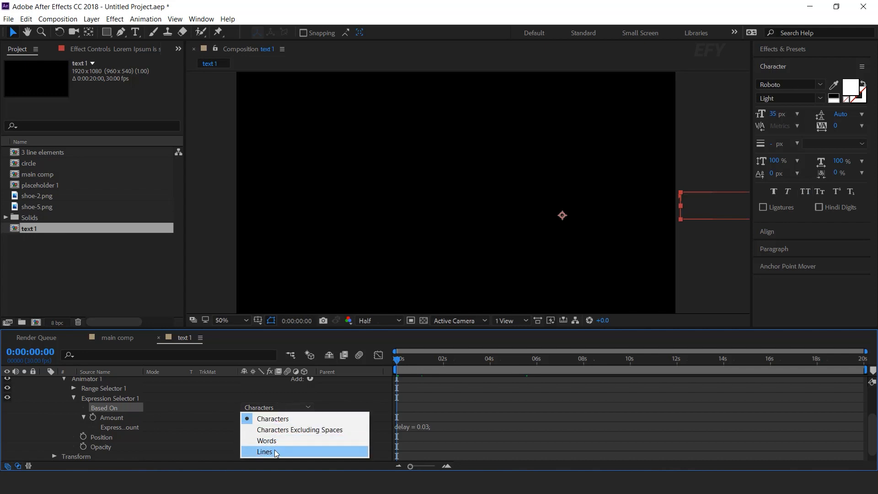
left_click(276, 453)
left_click_drag(403, 362, 378, 362)
key("space")
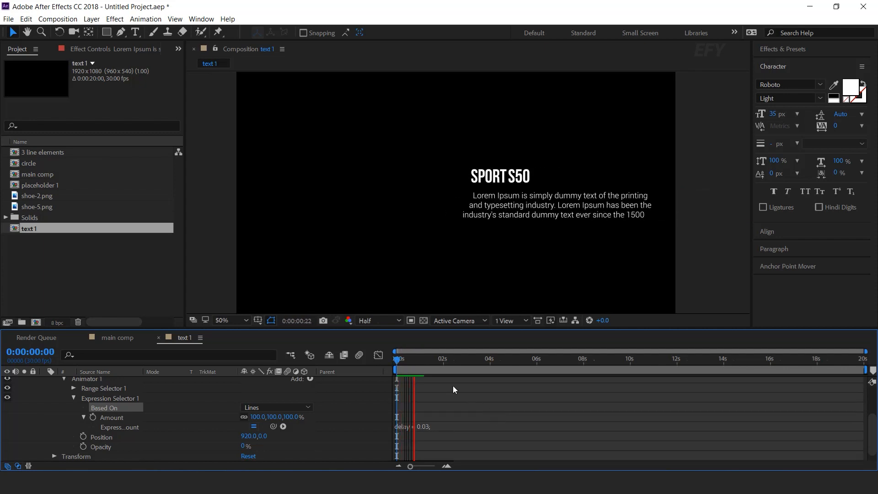
left_click(396, 361)
Step: Add the text 1 composition as the top layer of main comp and preview the result from the start
scroll(39, 401, "up", 3)
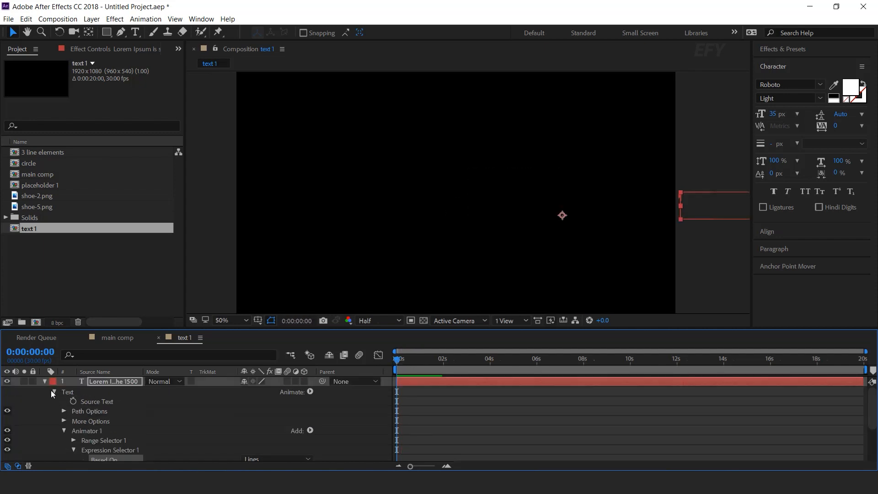
left_click(44, 383)
left_click(132, 413)
left_click(111, 338)
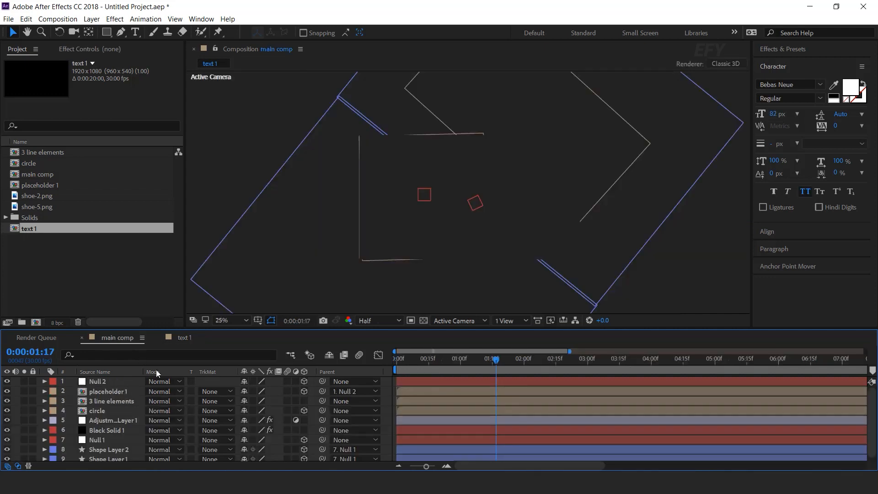
left_click_drag(13, 230, 435, 374)
key("Home")
key("space")
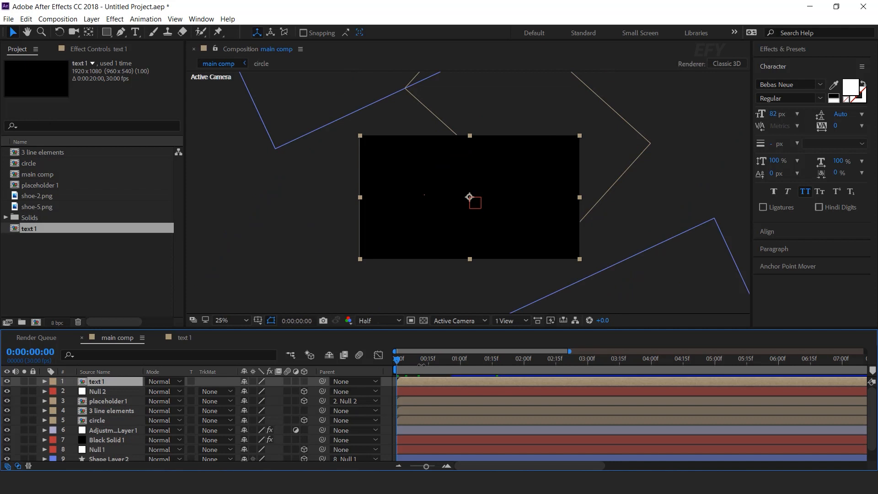
key("shift+slash")
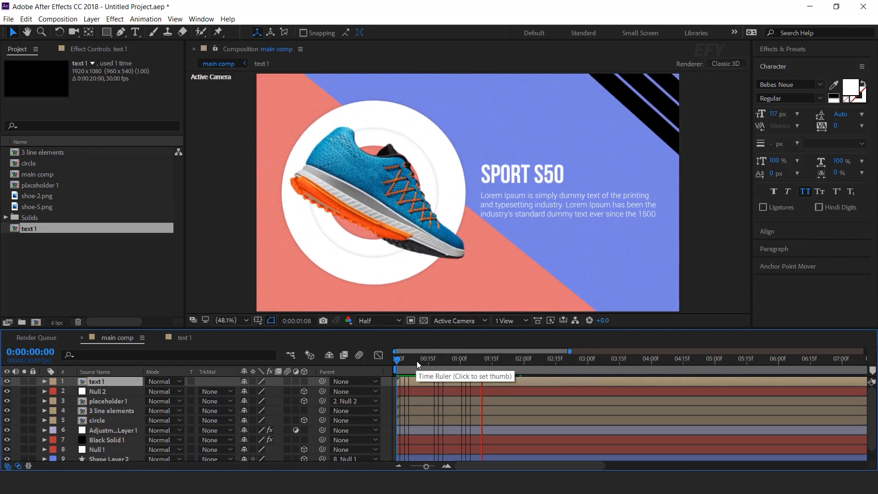
left_click(465, 364)
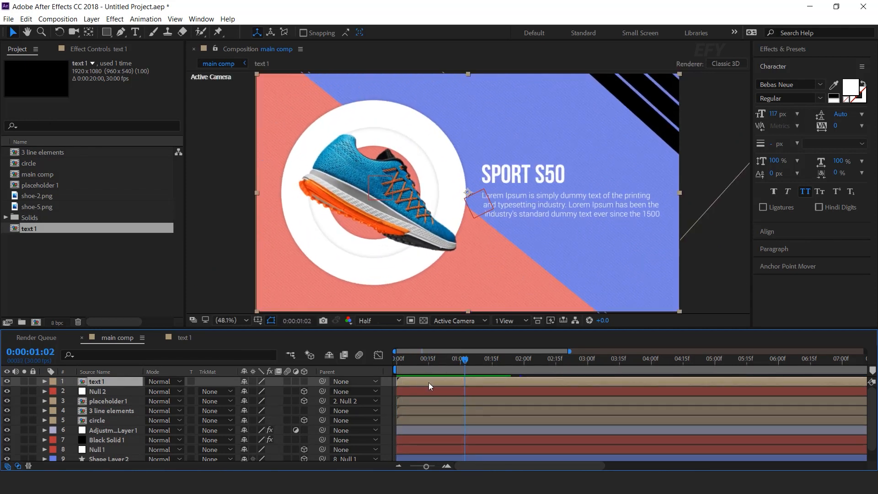
Step: Draw a small circle at the upper-right edge of the white ring and set its fill to ffffff
key("ctrl+shift+a")
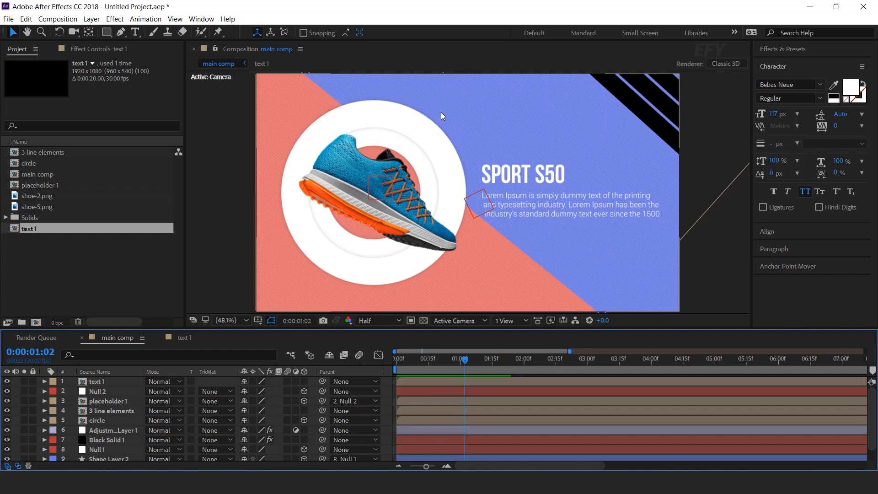
left_click_drag(107, 31, 150, 61)
left_click_drag(432, 120, 442, 140)
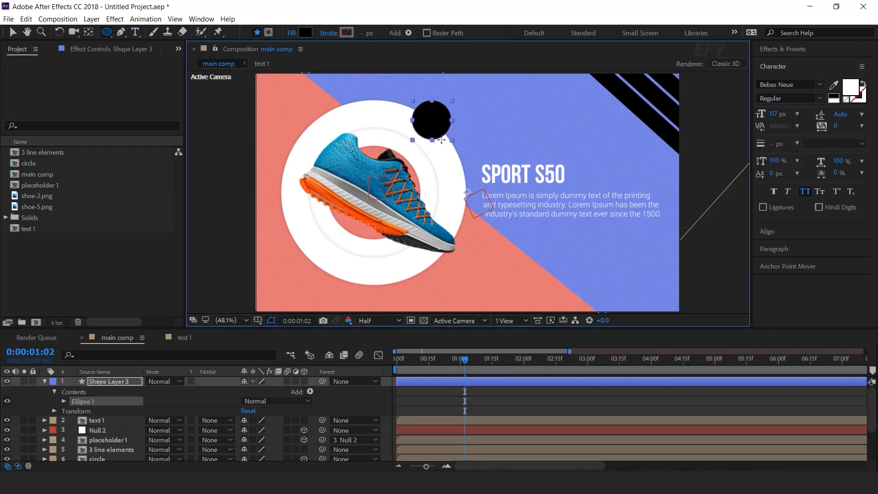
key("v")
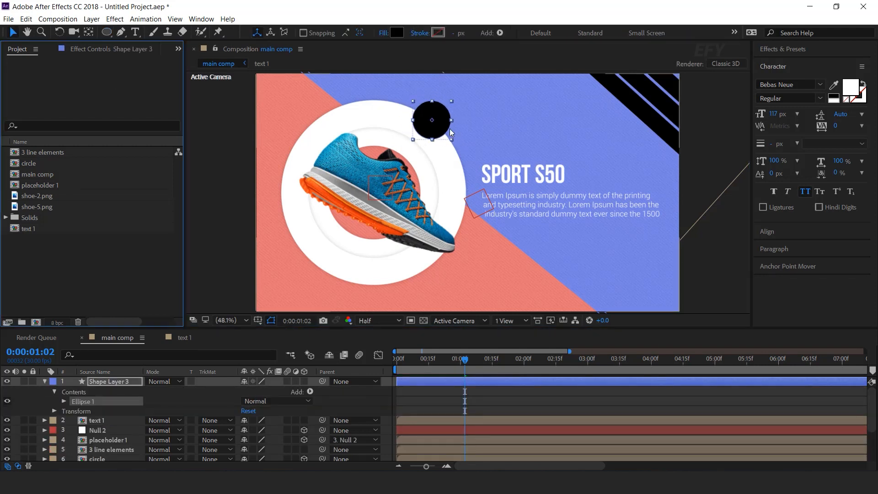
left_click(398, 33)
type("ffffff")
key("Return")
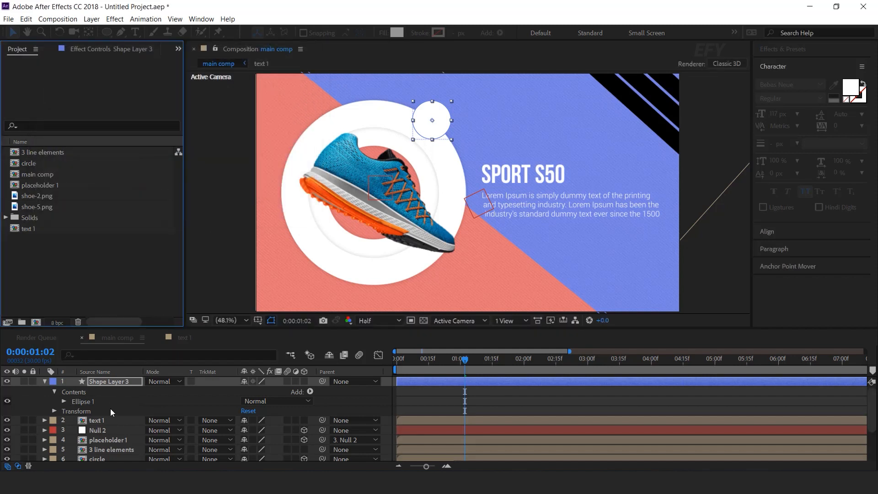
Step: Apply a Drop Shadow effect to the small circle's shape layer with Softness 100
left_click(108, 380)
key("ctrl+space")
type("d")
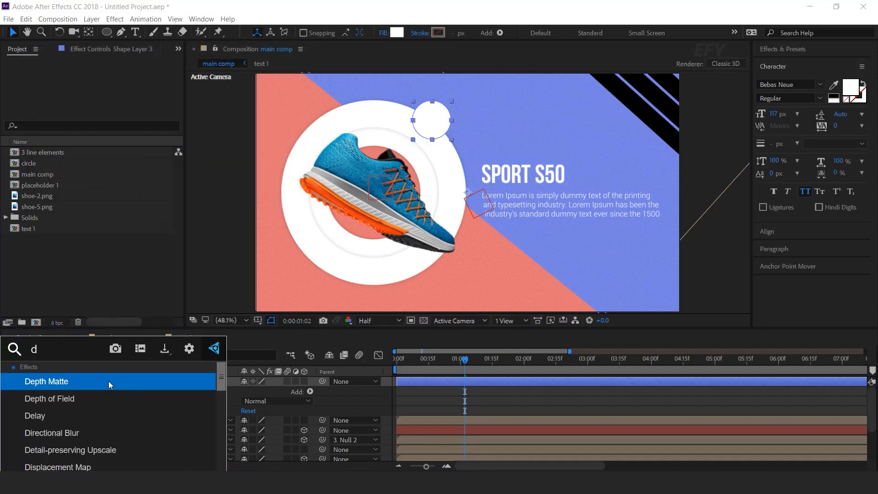
type("rop")
key("Return")
left_click(106, 144)
type("100")
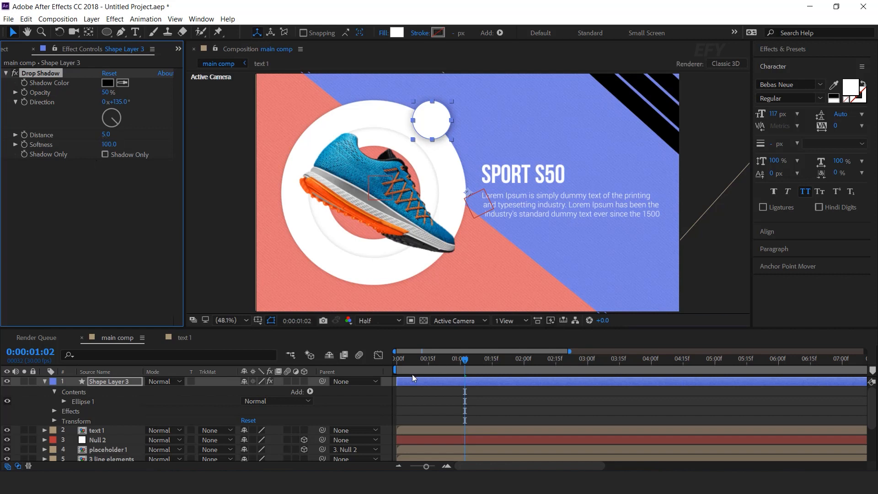
Step: Set the small circle's Drop Shadow opacity to 20% and collapse its layer
left_click(385, 382)
left_click(105, 92)
type("20")
key("Return")
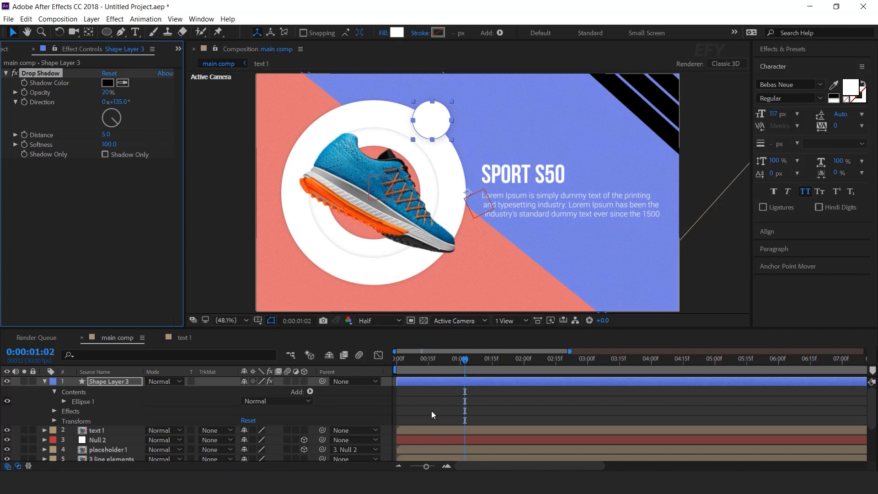
left_click(387, 380)
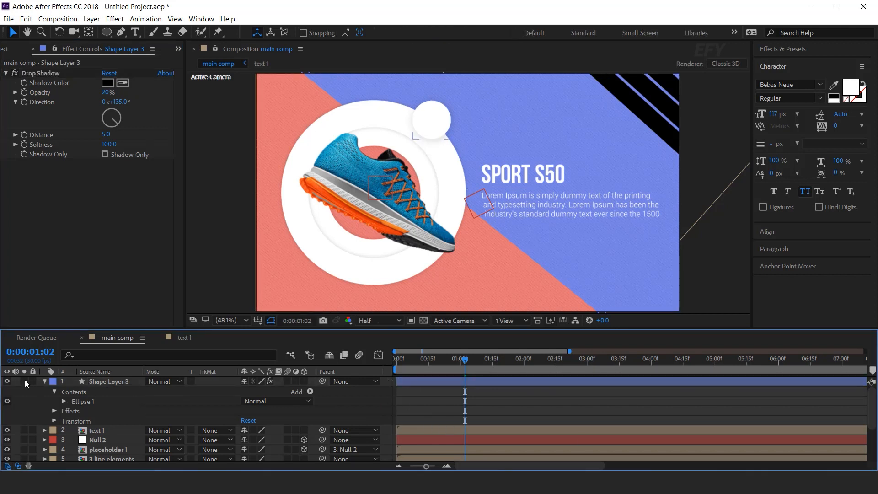
left_click(44, 382)
Step: Center the small circle's anchor point on the shape and shift the circle slightly outward along the ring's upper-right edge
left_click_drag(421, 359, 494, 359)
left_click(438, 121)
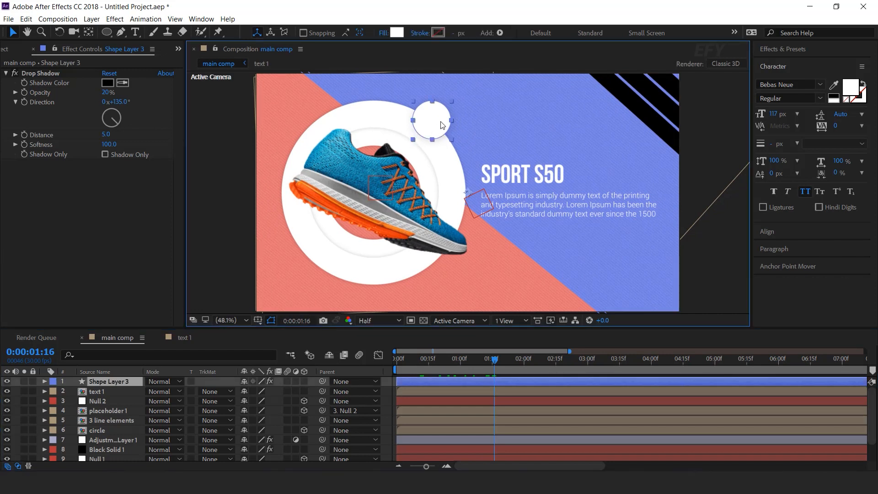
left_click(788, 267)
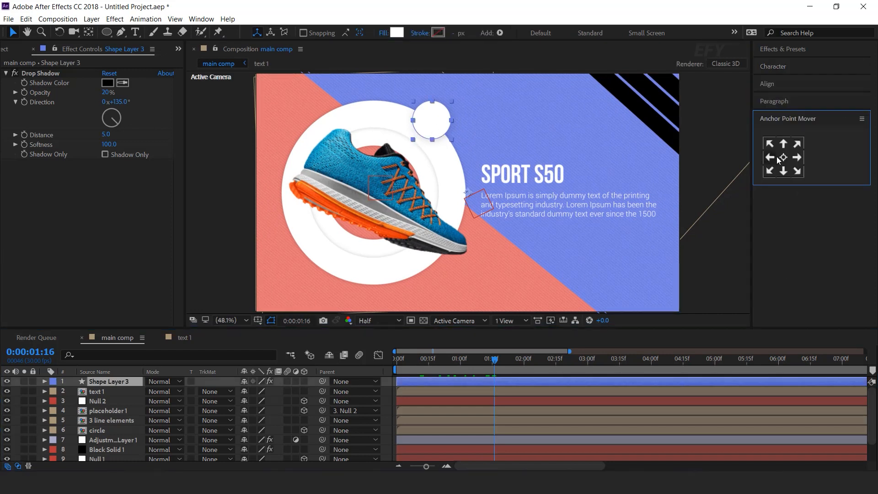
left_click_drag(441, 133, 449, 132)
Step: Keyframe Shape Layer 3's Scale at 100% on frame 10 and 0% on frame 0, and preview the growth
key("s")
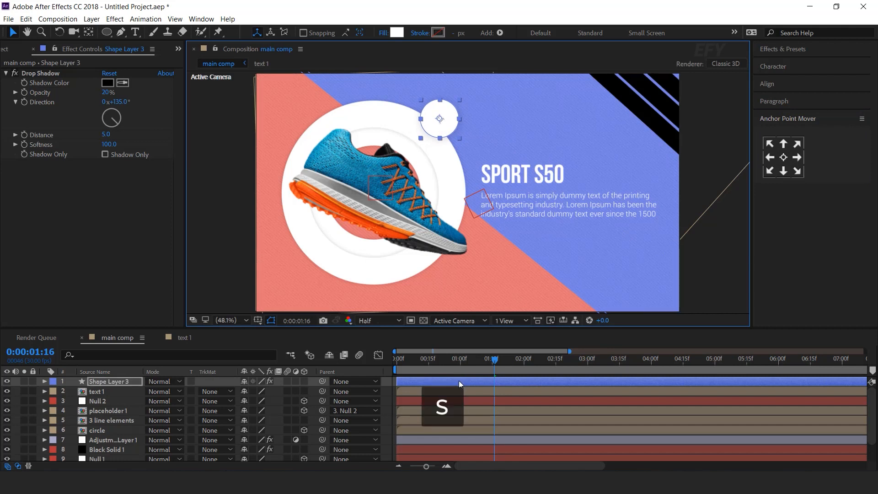
left_click(458, 380)
key("s")
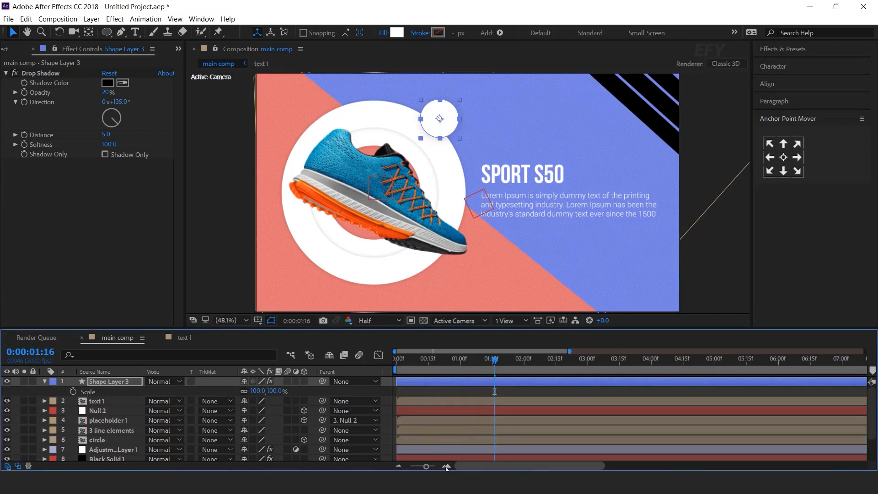
left_click(404, 360)
key("space")
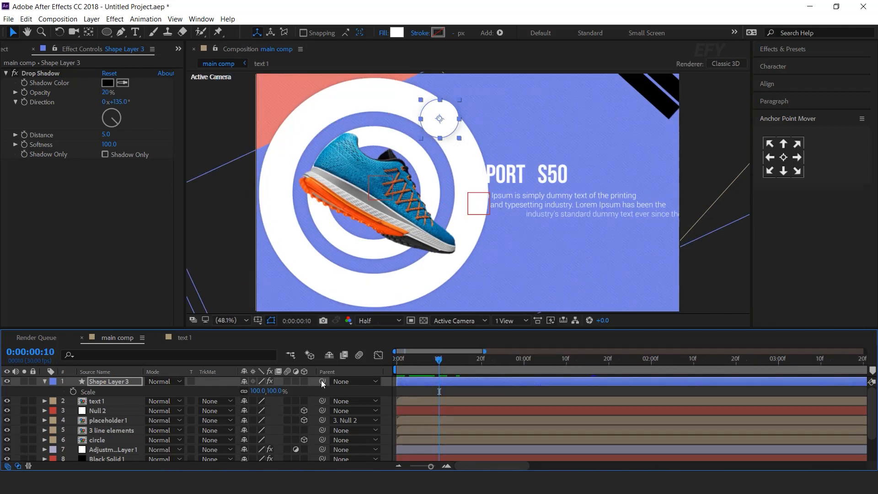
left_click(73, 392)
left_click_drag(444, 359, 355, 364)
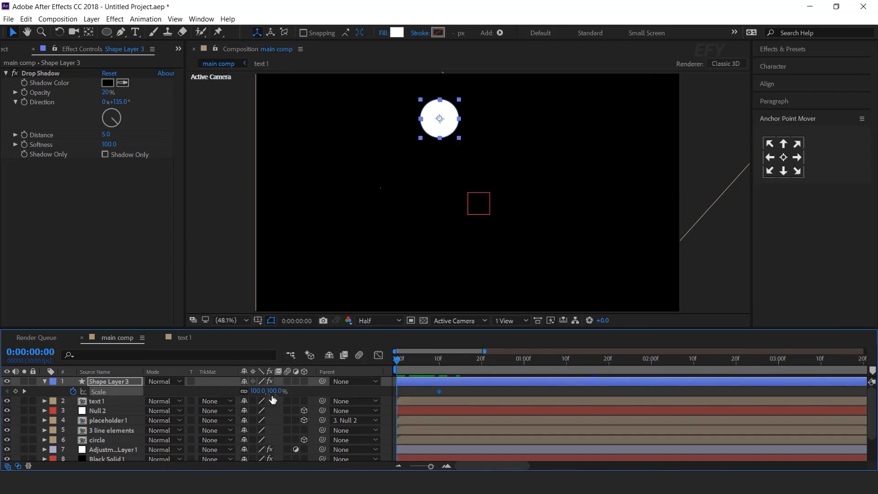
key("F2")
key("Return")
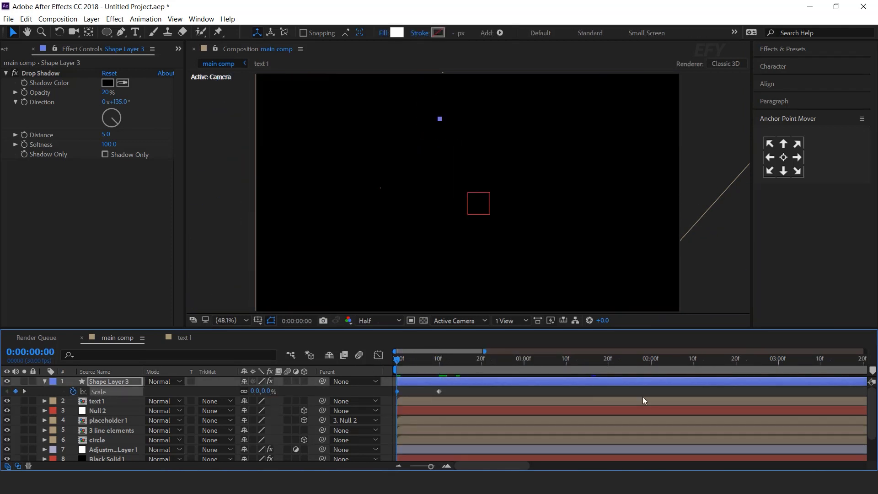
key("F2")
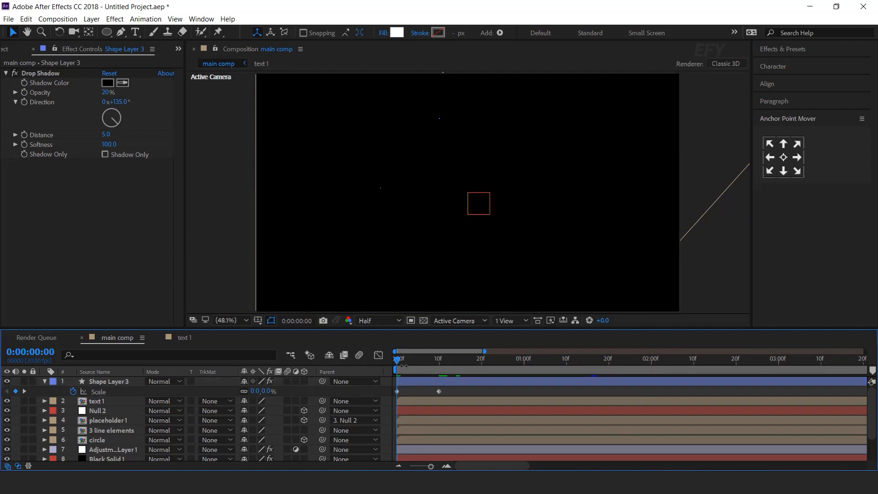
key("space")
left_click_drag(402, 360, 458, 363)
Step: Copy the entire bounce expression from Bounce script.txt in Notepad and return to After Effects
scroll(448, 412, "down", 3)
left_click(310, 484)
key("ctrl+a")
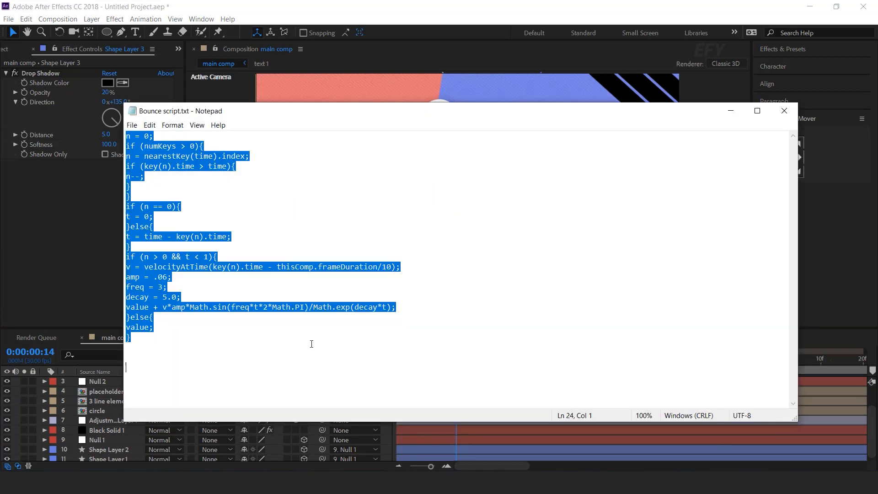
left_click(731, 111)
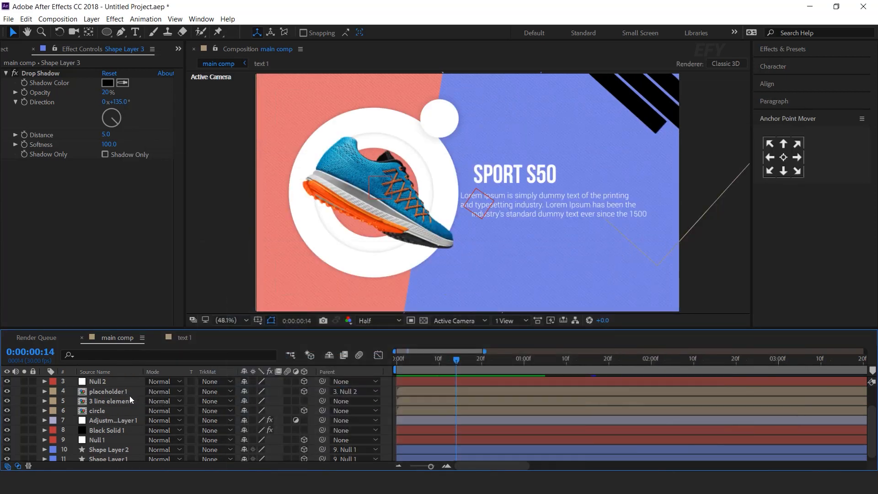
Step: Apply the copied bounce code as an expression on Shape Layer 3's Scale and preview it from the start
key("s")
left_click(114, 381)
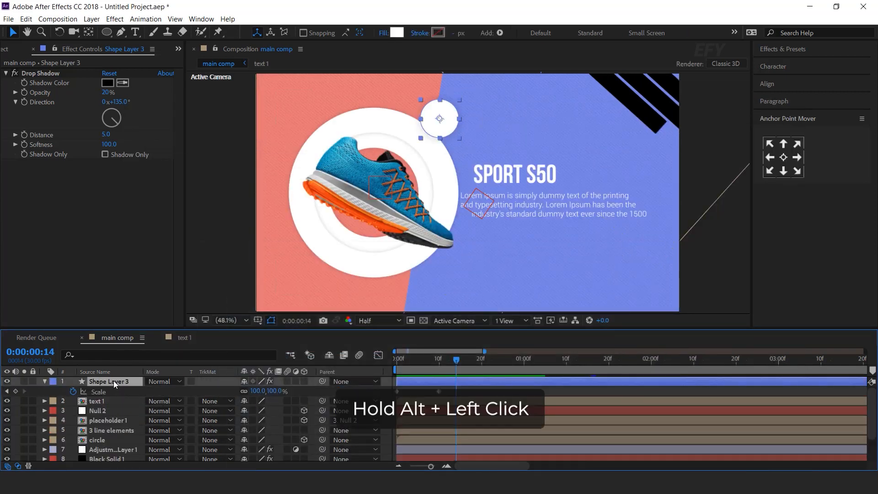
left_click(73, 392, "alt")
key("ctrl+v")
left_click(402, 362)
key("space")
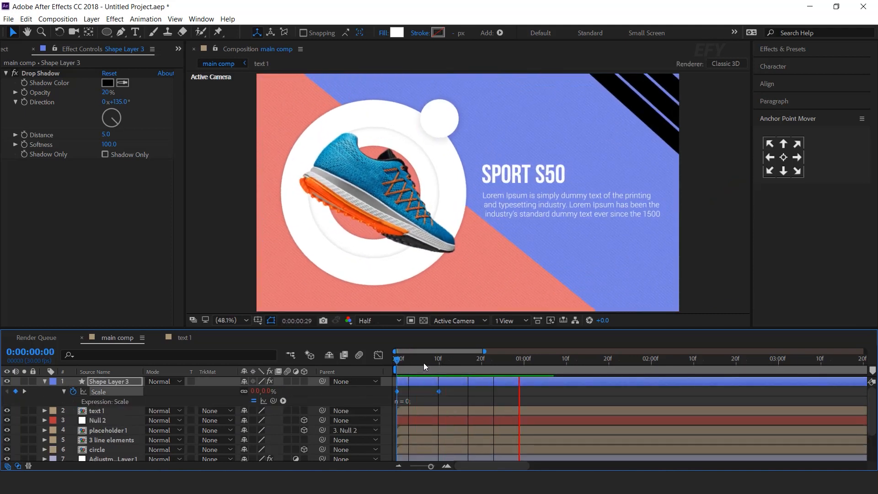
Step: Move Shape Layer 3's second Scale keyframe to about frame 5 and preview the faster bounce
left_click(437, 361)
left_click_drag(438, 392, 418, 394)
left_click(404, 364)
key("space")
left_click_drag(408, 359, 511, 361)
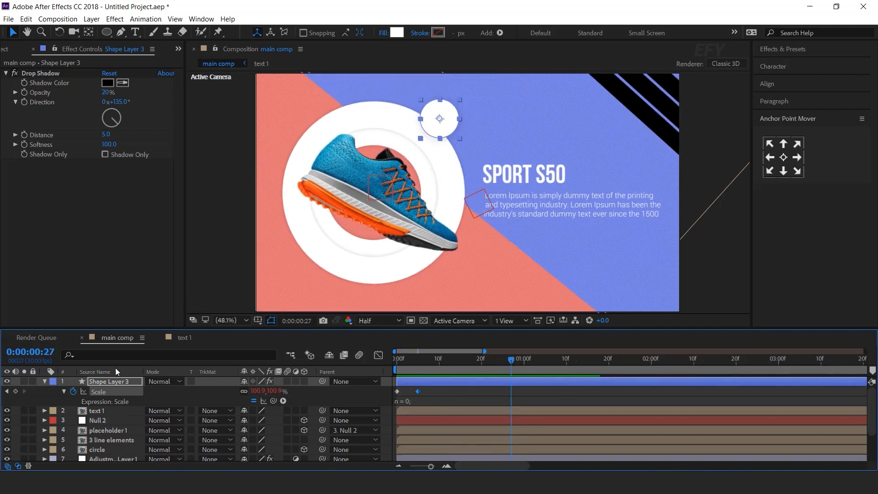
Step: Add a dark $95 text in Bebas Neue at 79 px on the small white circle
left_click(45, 382)
left_click(391, 382)
left_click_drag(406, 361, 472, 363)
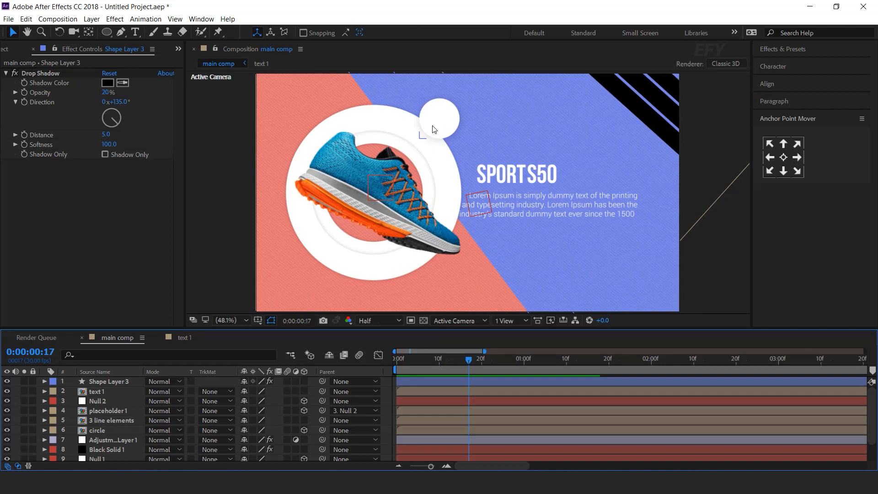
key("ctrl+t")
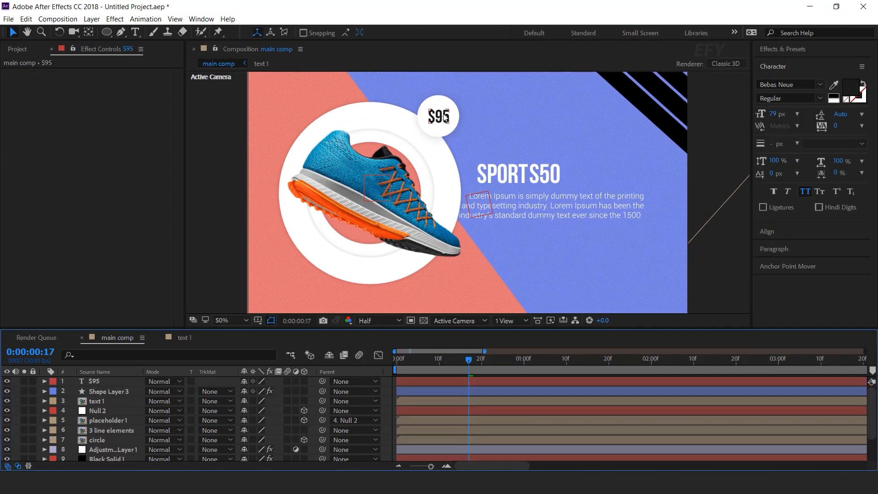
key("Escape")
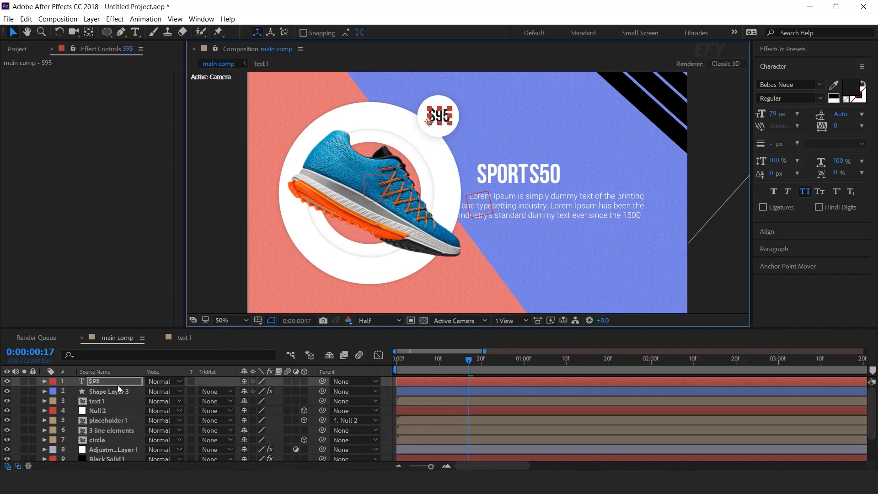
Step: Add Position and Opacity to a text animator on the $95 layer
left_click(45, 381)
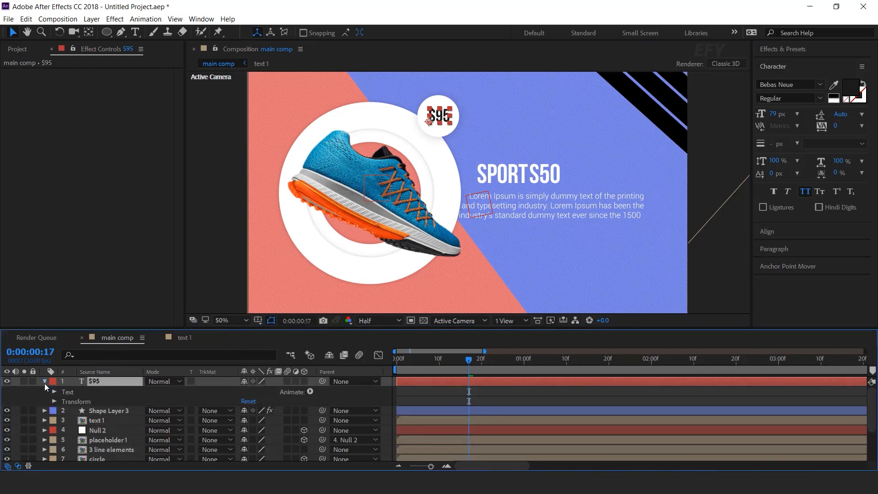
left_click(311, 392)
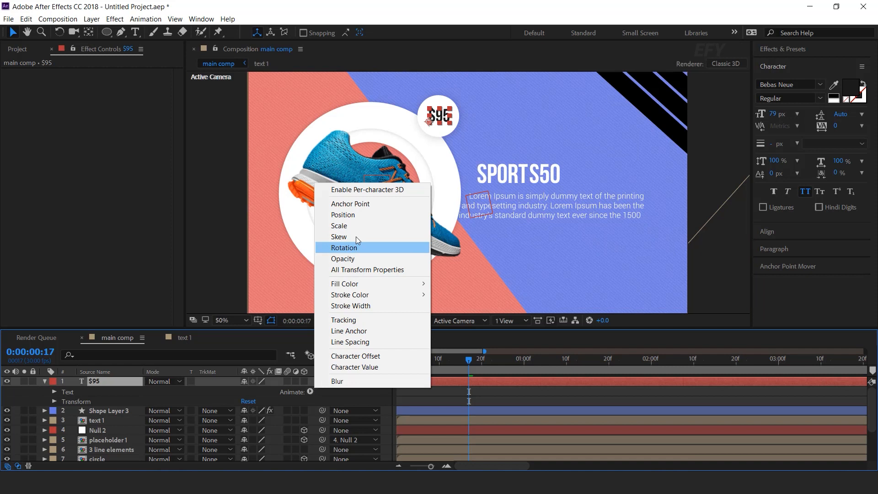
left_click(352, 215)
left_click(311, 387)
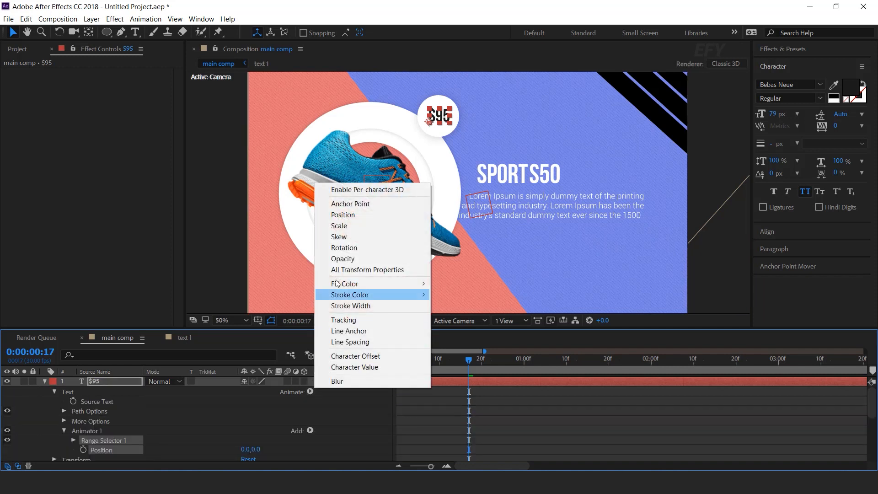
left_click(350, 260)
Step: Set the $95 text animator's Position to 0.0, 97.0 and its Opacity to 0%
scroll(263, 430, "down", 3)
left_click_drag(255, 417, 315, 413)
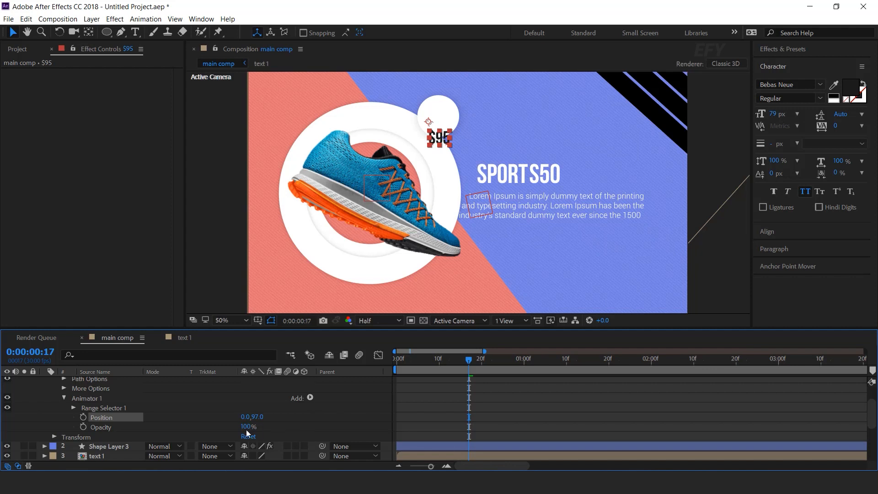
type("0")
key("Return")
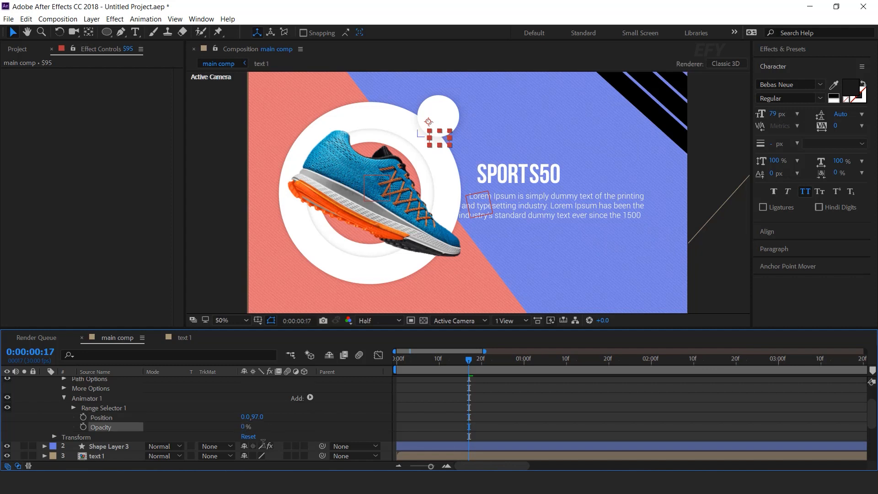
Step: Add an Expression selector to the $95 layer's Animator 1 and copy all of the delay expression code from the other window
left_click(92, 399)
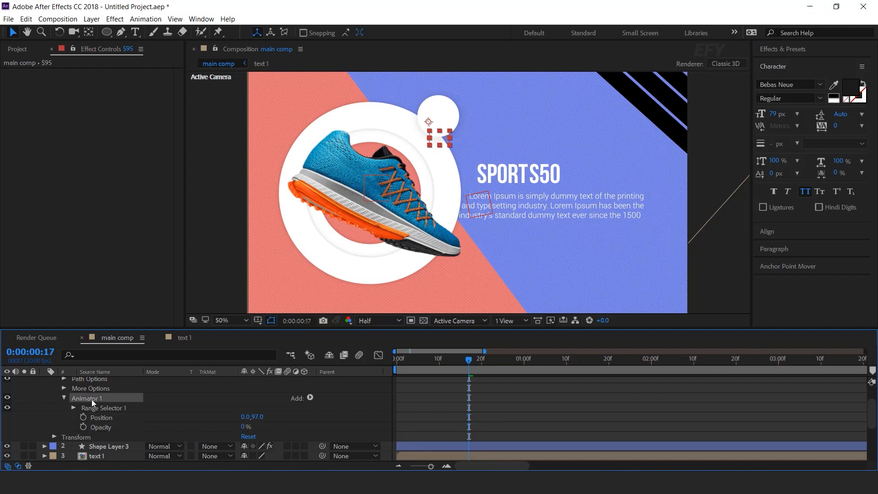
left_click(311, 399)
mouse_move(334, 410)
left_click(421, 432)
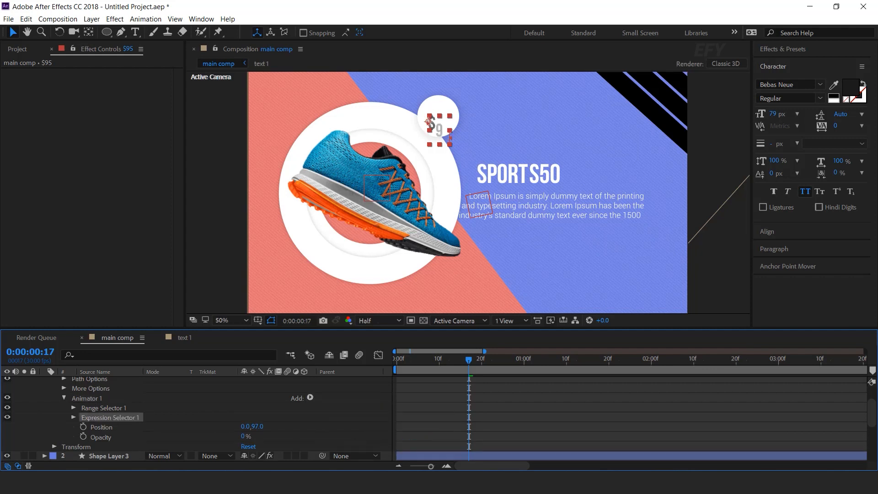
key("alt+Tab")
key("ctrl+a")
left_click(731, 111)
left_click(74, 417)
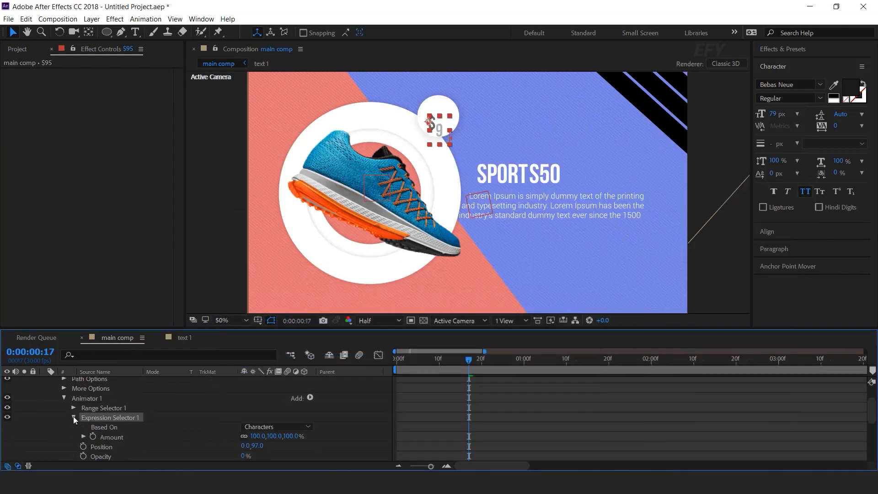
Step: Apply the copied delay code as an expression on the $95 Expression Selector's Amount and preview it from the start
left_click(94, 437, "alt")
key("ctrl+v")
left_click(440, 395)
key("Home")
key("space")
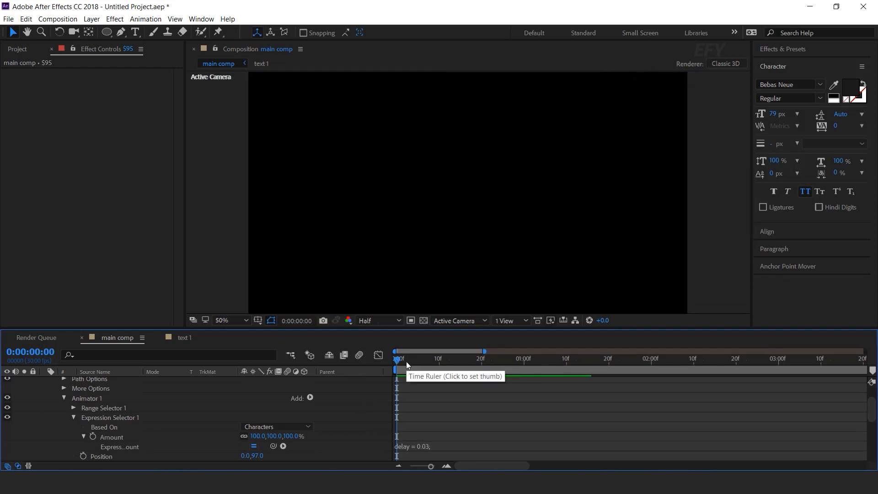
Step: Set Speed to 0.6 in the $95 layer's Amount expression and preview the price animation
left_click_drag(408, 361, 516, 361)
key("u")
left_click(411, 411)
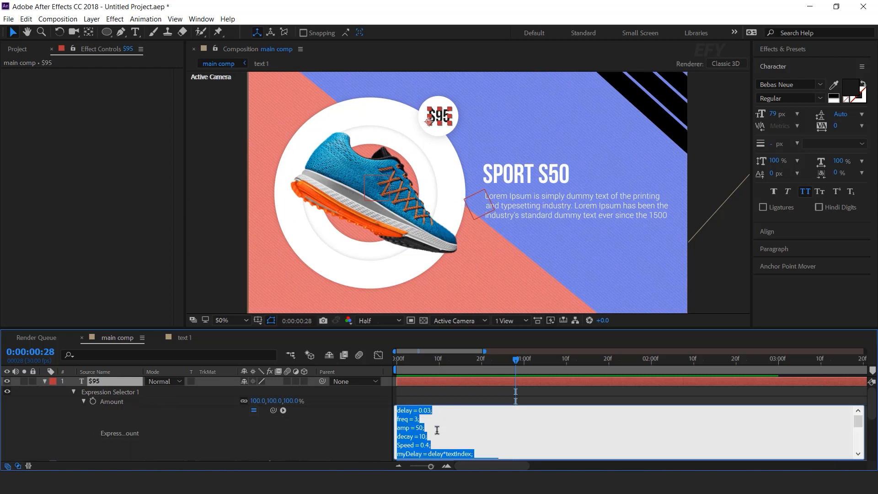
left_click(412, 445)
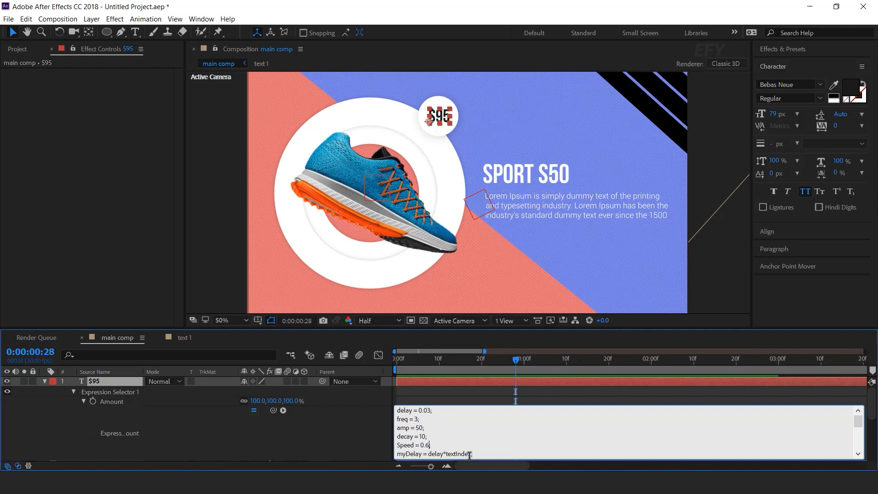
key("KP_Enter")
key("space")
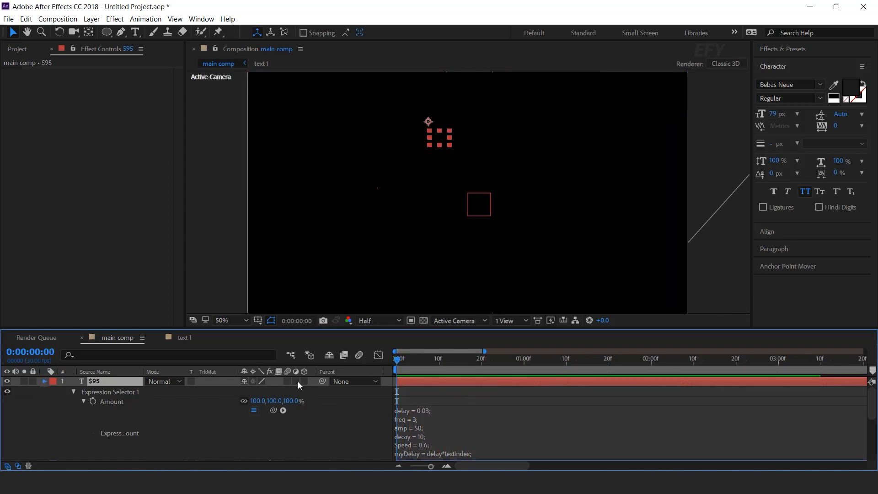
left_click_drag(413, 359, 494, 361)
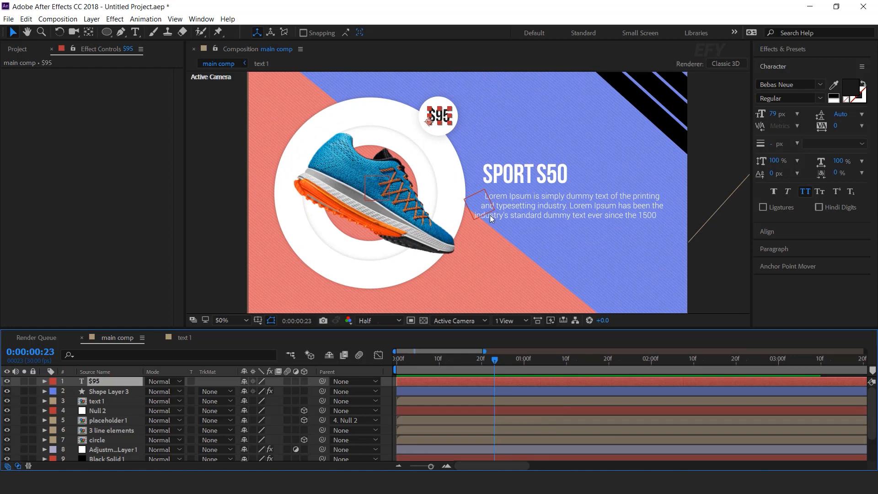
Step: Add a "Sport s50" text near the lower-left corner of the composition
scroll(490, 215, "down", 2)
left_click(584, 245)
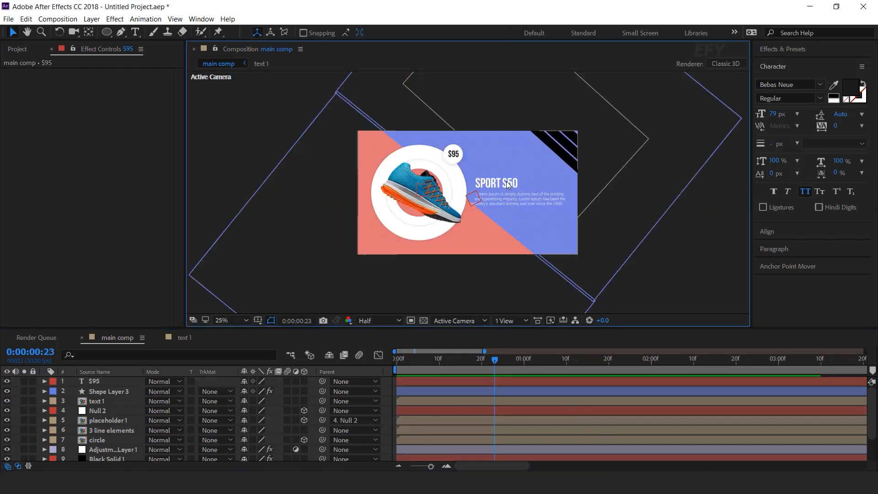
left_click(135, 32)
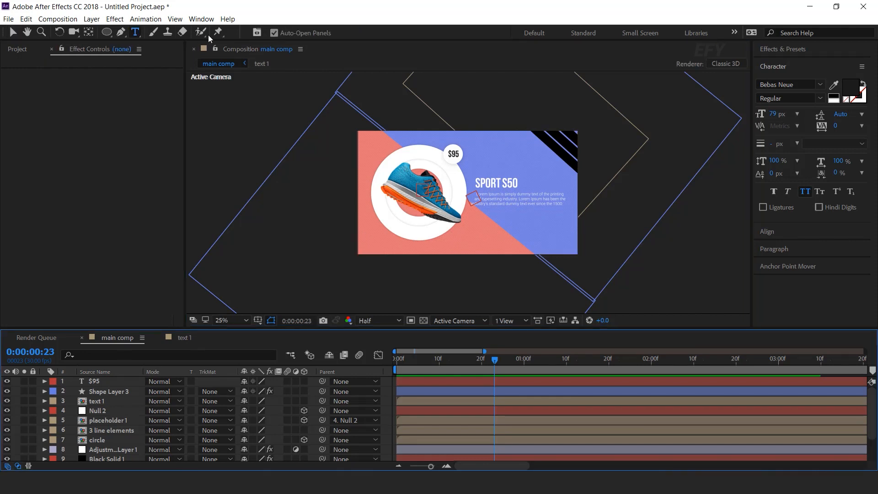
left_click(369, 250)
type("Sport s50")
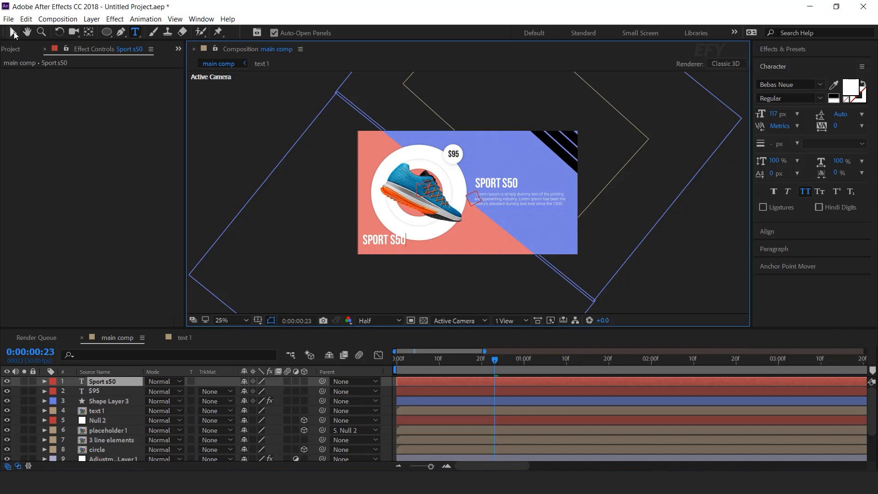
Step: Enlarge the Sport s50 text to 581 px, place it partly below the frame's lower edge and move its layer beneath circle
left_click(14, 36)
left_click_drag(776, 114, 777, 118)
left_click_drag(479, 216, 476, 247)
left_click_drag(118, 380, 114, 450)
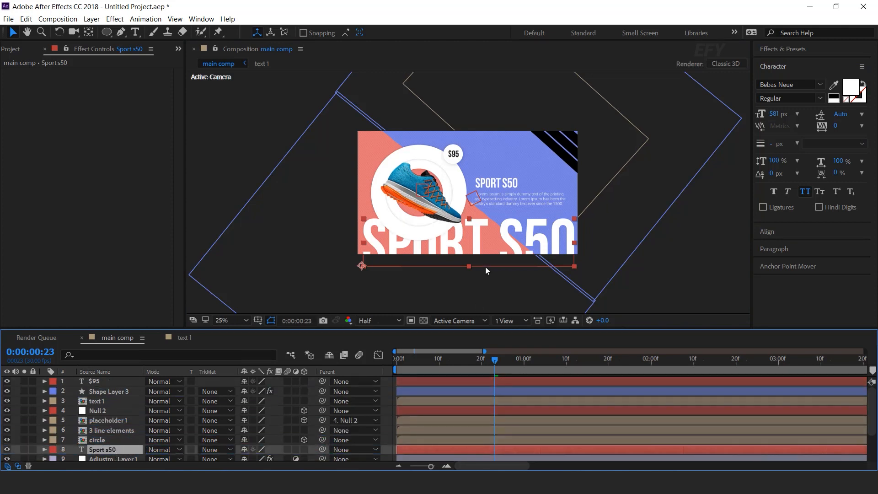
left_click_drag(476, 235, 476, 240)
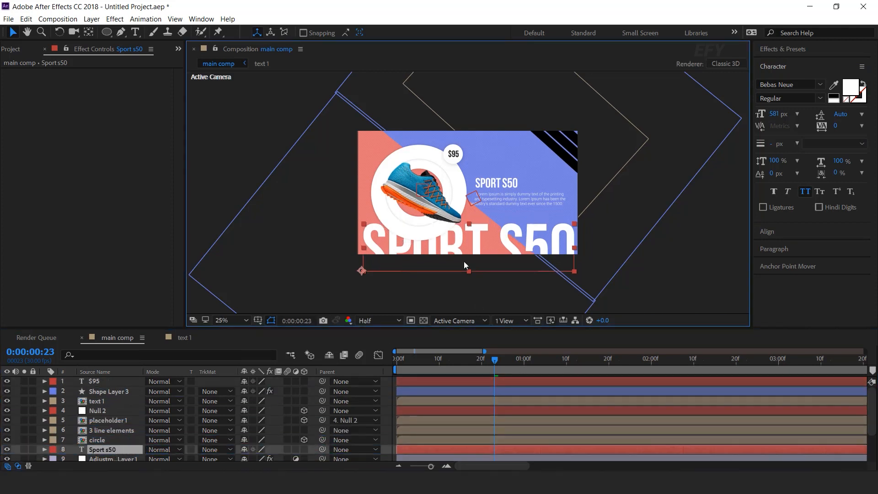
key("space")
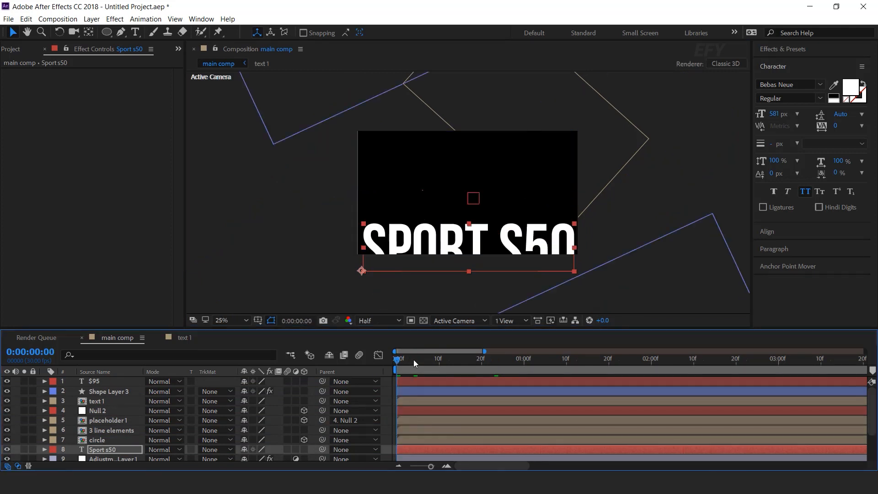
Step: Add Position and Opacity to a text animator on the Sport s50 layer
scroll(87, 411, "down", 2)
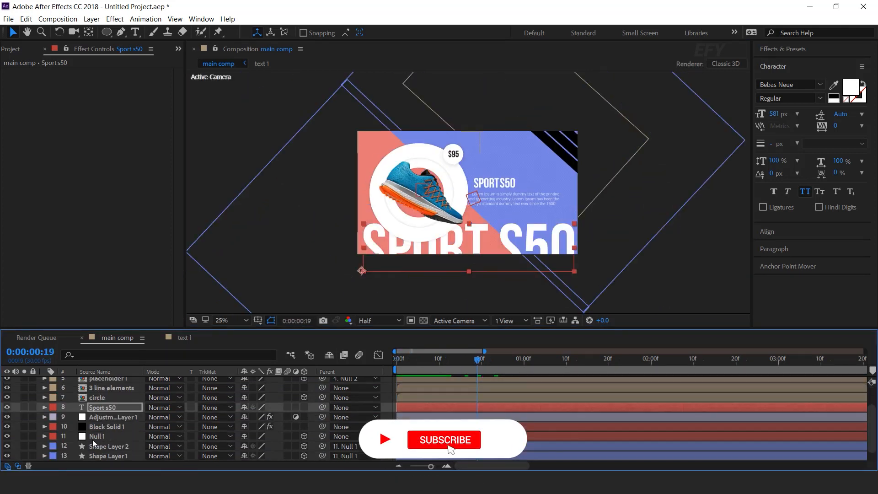
scroll(78, 423, "down", 1)
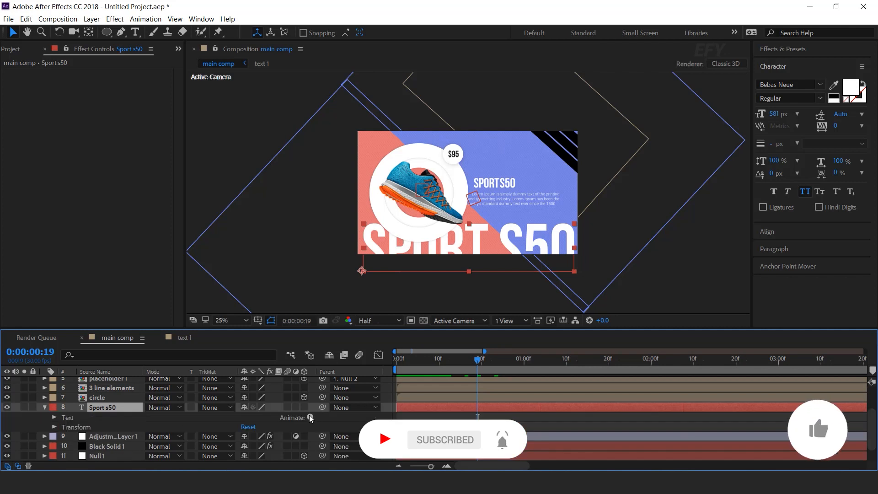
left_click(310, 398)
left_click(339, 241)
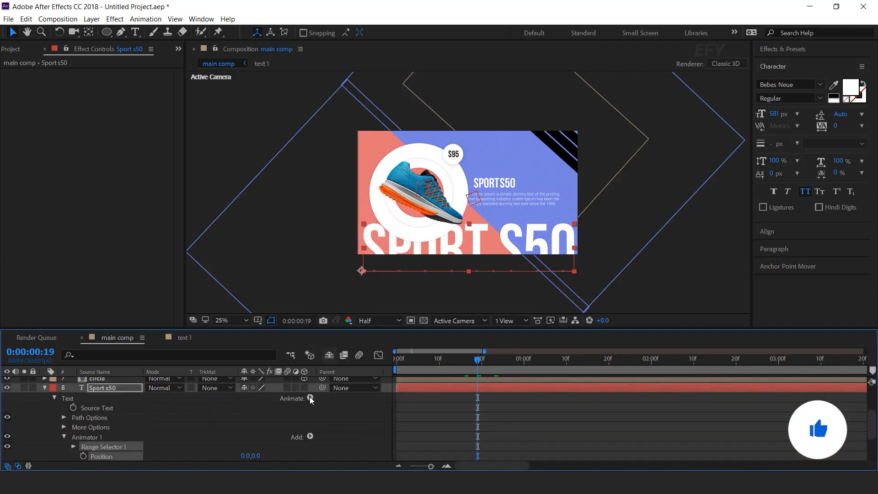
left_click(311, 437)
left_click(345, 263)
Step: Set the Sport s50 text animator's Position to -2013.0, 0.0 and its Opacity to 0%
scroll(267, 422, "down", 2)
left_click_drag(250, 417, 152, 414)
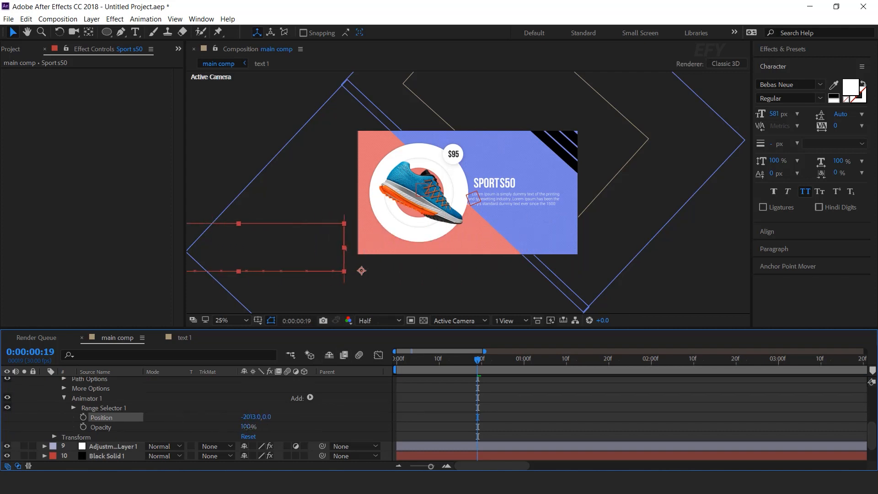
type("0")
key("Return")
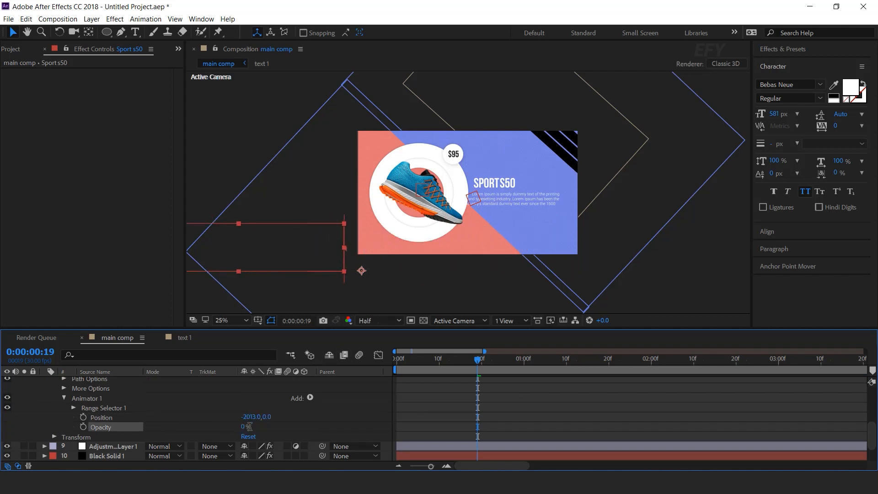
Step: Add an Expression selector to the Sport s50 layer's Animator 1 and expand its properties
left_click(108, 408)
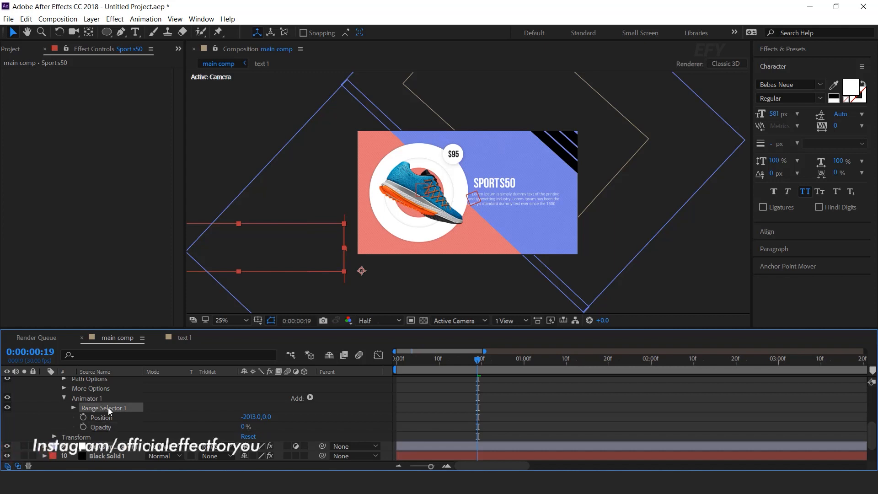
left_click(128, 398)
left_click(310, 398)
mouse_move(357, 412)
left_click(411, 431)
left_click(72, 418)
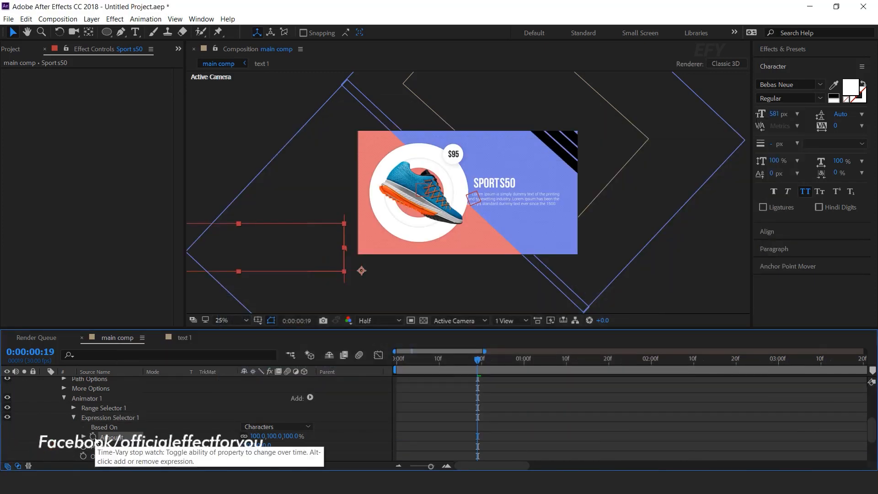
Step: Apply the copied delay code as an expression on the Sport s50 Expression Selector's Amount and preview the text's entrance
left_click(94, 437, "alt")
key("ctrl+v")
left_click(395, 363)
key("space")
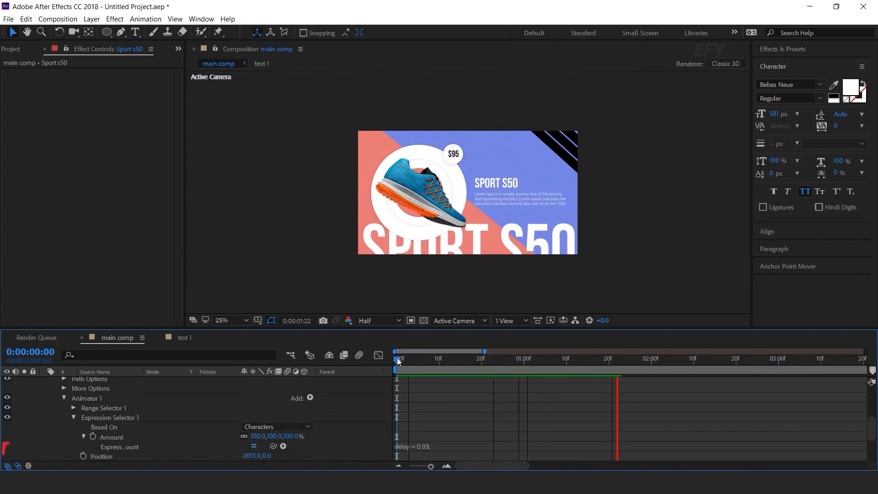
left_click(400, 360)
key("space")
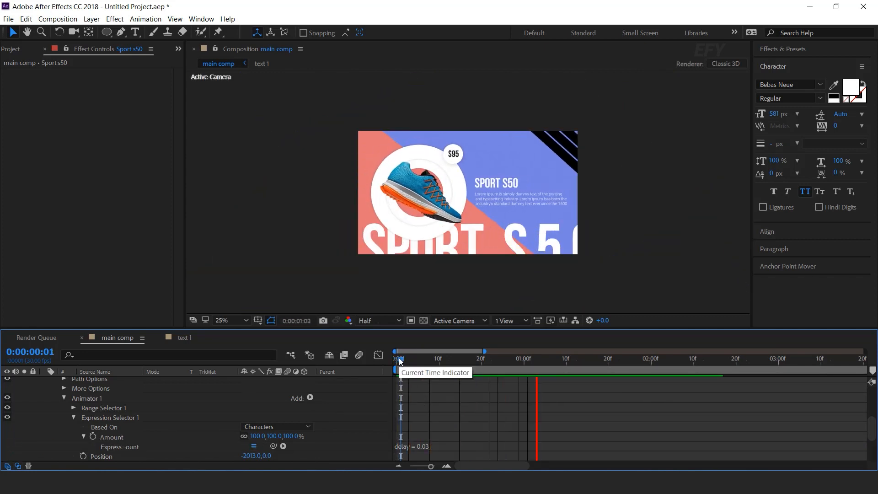
left_click(419, 358)
left_click_drag(418, 359, 441, 360)
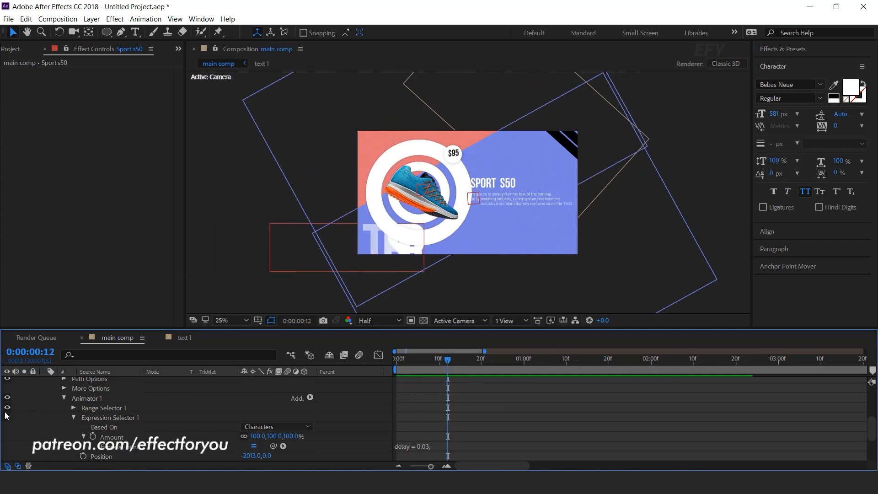
scroll(45, 439, "up", 5)
scroll(48, 451, "down", 1)
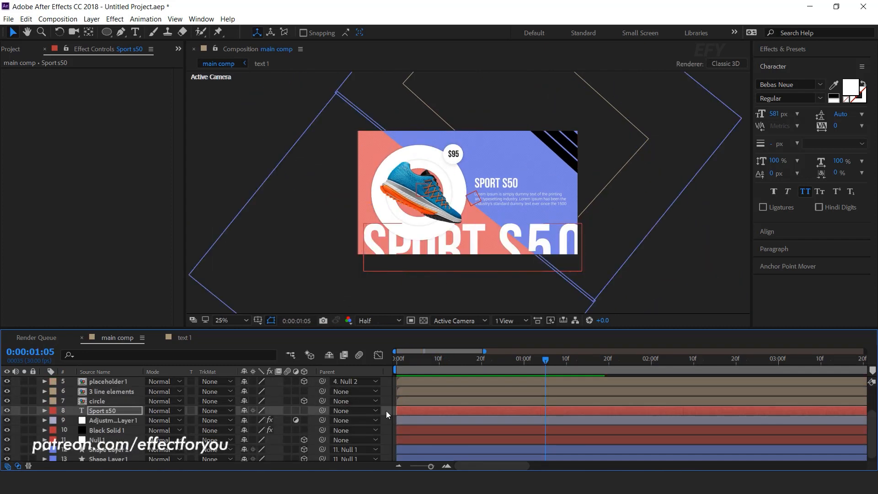
Step: Change the large Sport s50 text's fill color to a medium purple
left_click(386, 411)
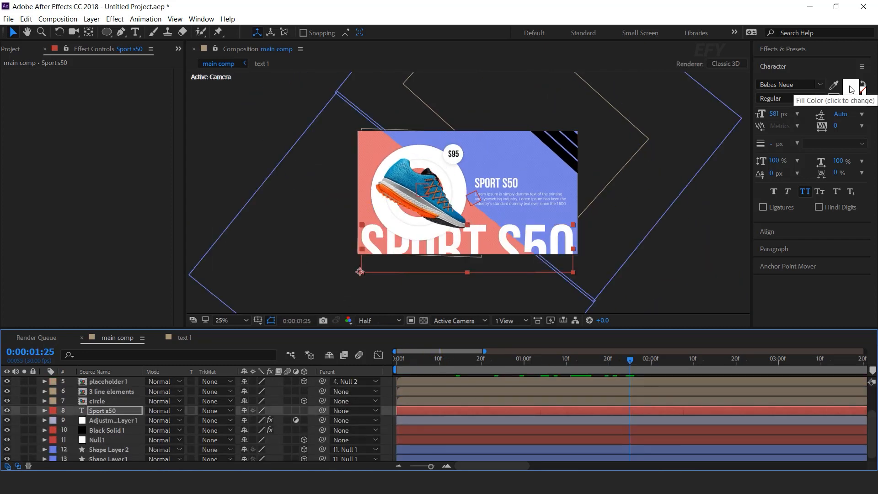
left_click(850, 87)
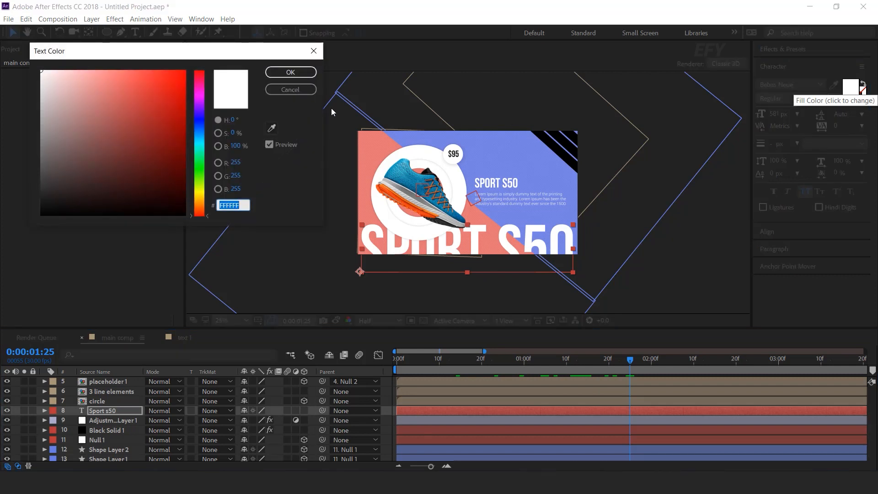
mouse_move(128, 79)
left_mouse_down()
mouse_move(116, 72)
mouse_move(141, 75)
left_mouse_up()
left_click_drag(201, 104, 203, 108)
left_click(127, 108)
key("Return")
Step: Set the Sport s50 layer's blend mode to Overlay and its opacity to 72%, and preview it from the start
left_click(110, 411)
left_click(174, 410)
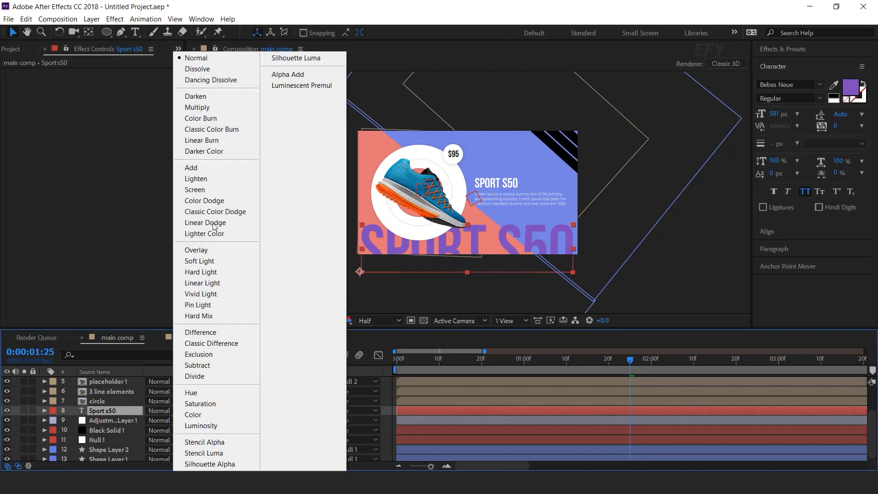
left_click(207, 249)
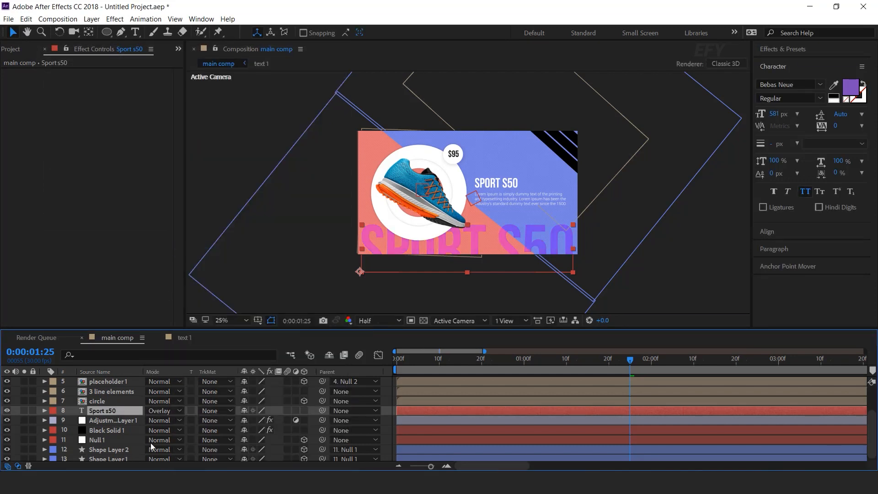
key("t")
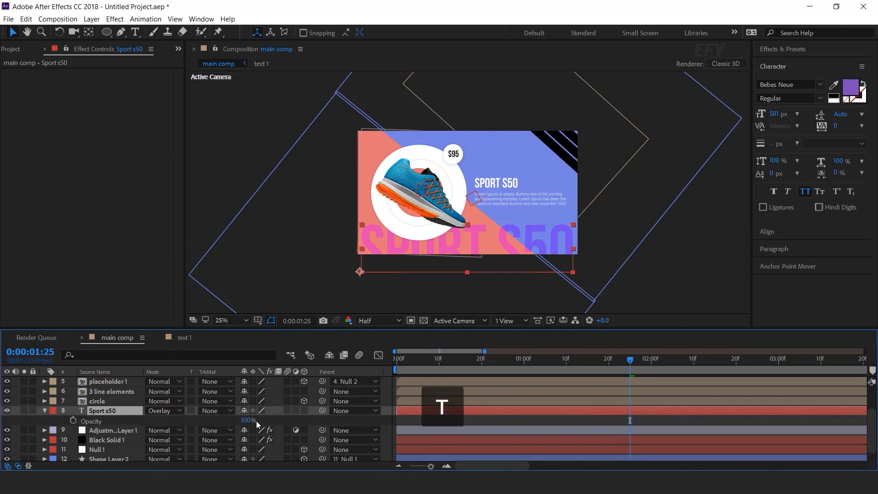
left_click_drag(246, 419, 244, 426)
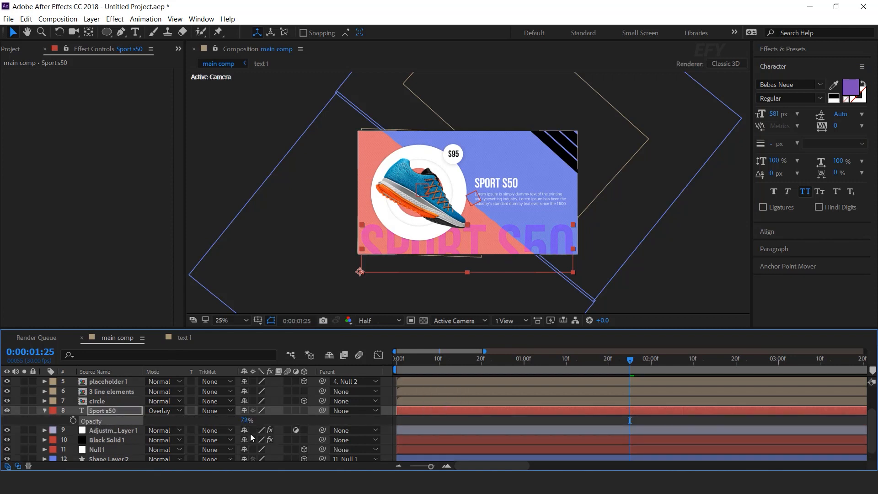
left_click(44, 411)
left_click(394, 361)
left_click(386, 410)
key("space")
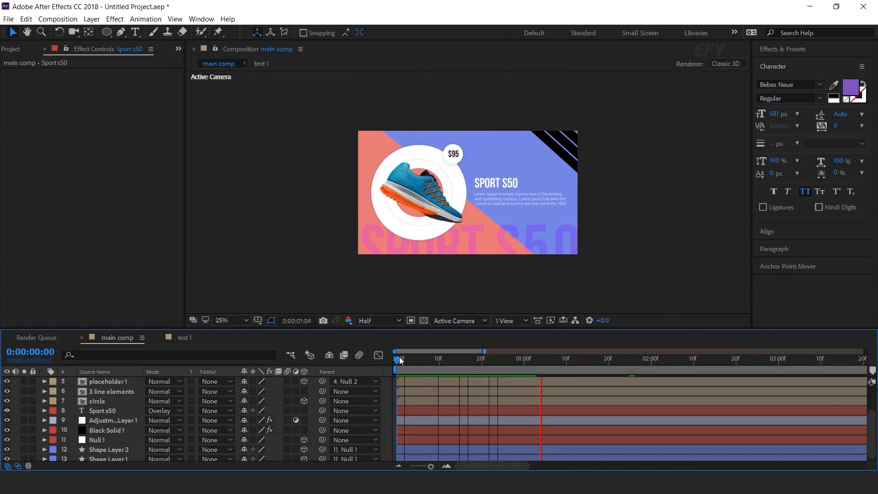
left_click_drag(435, 358, 589, 358)
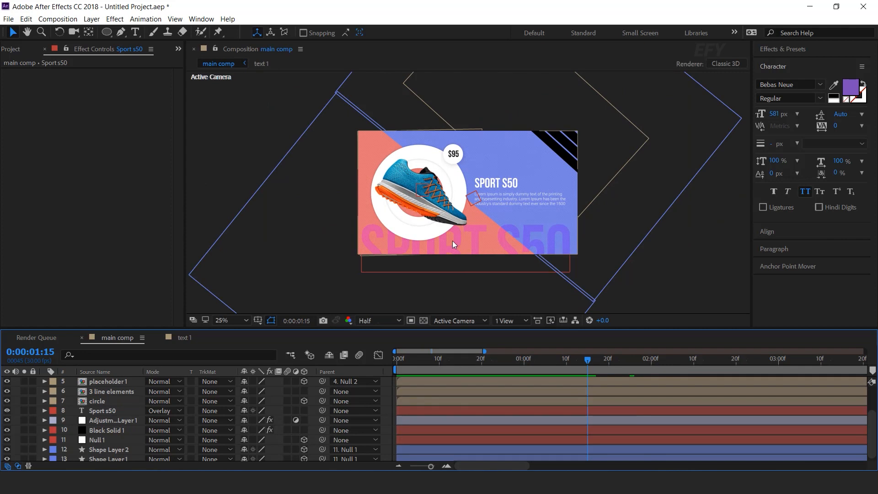
Step: Add a Position animator to the large Sport s50 text layer and set its position to 3, 3
left_click(512, 262)
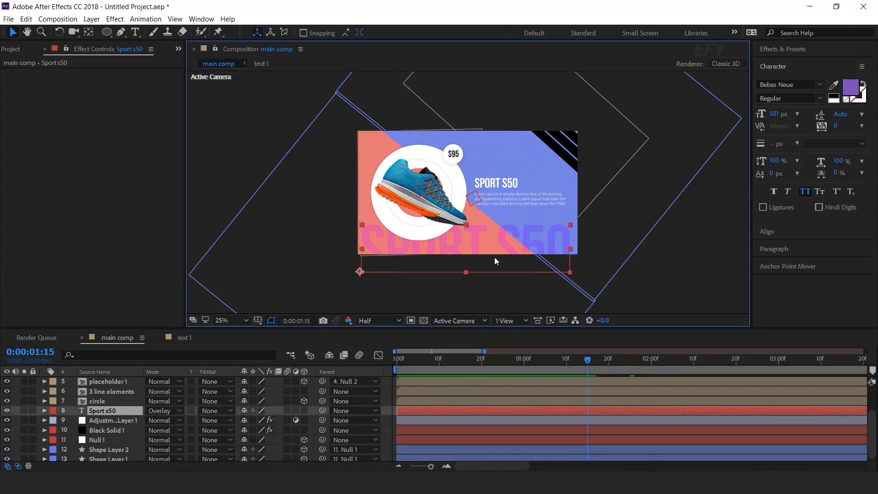
left_click(45, 410)
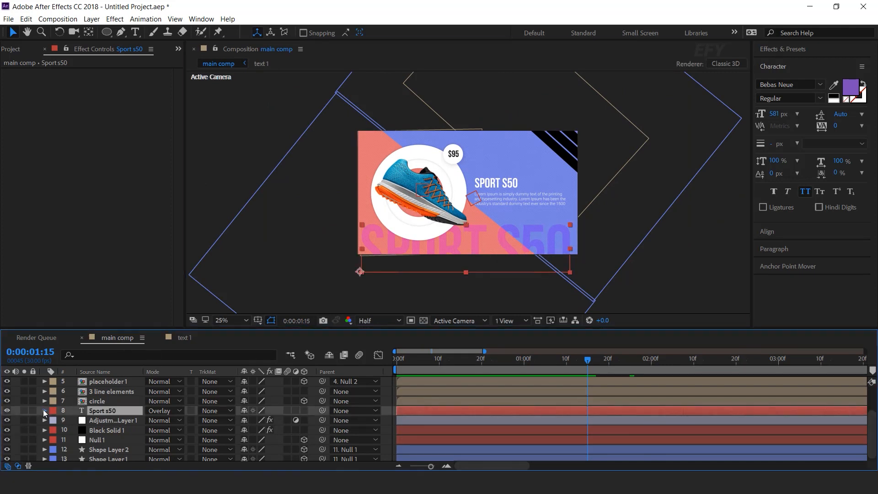
left_click(311, 399)
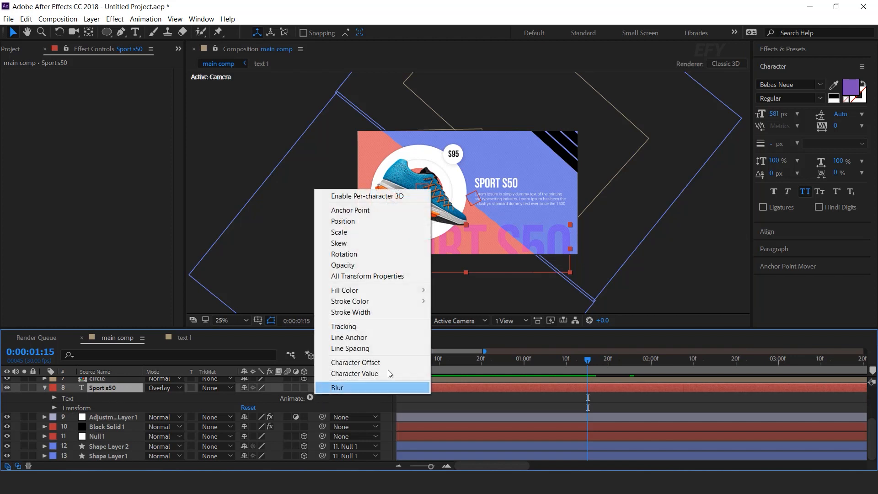
left_click(383, 222)
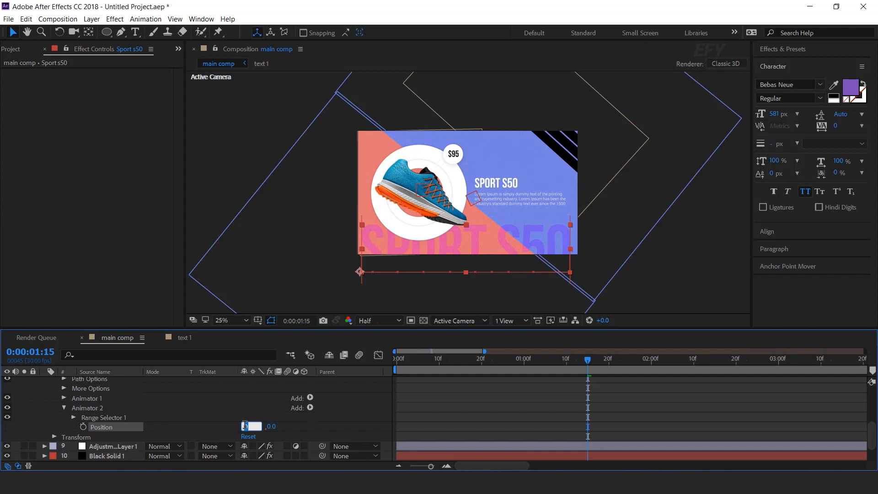
left_click(137, 427)
Step: Add a Wiggly selector to the Sport s50 layer's Animator 2 and set its Wiggles/Second to 4
left_click(85, 407)
left_click(310, 408)
mouse_move(336, 421)
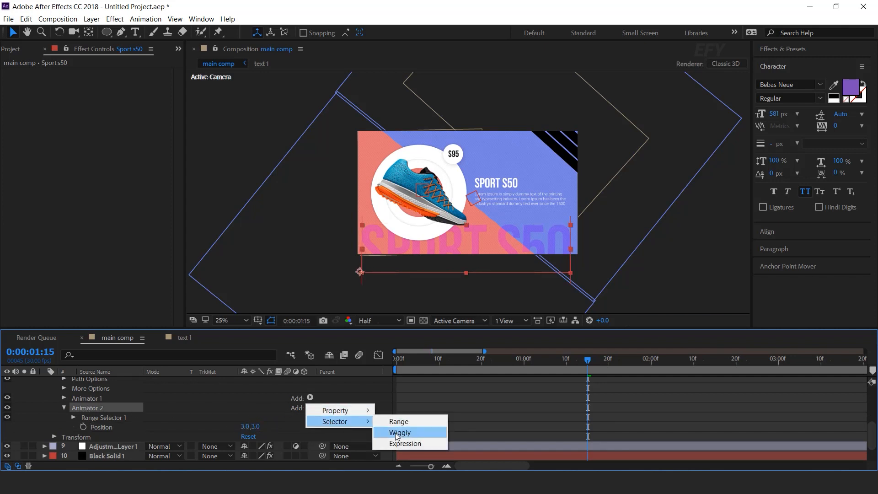
left_click(408, 433)
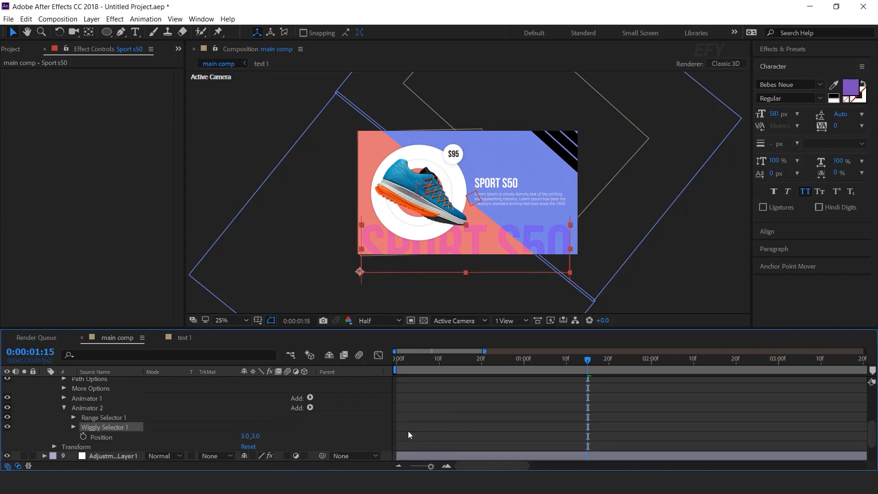
left_click(73, 428)
scroll(144, 453, "down", 2)
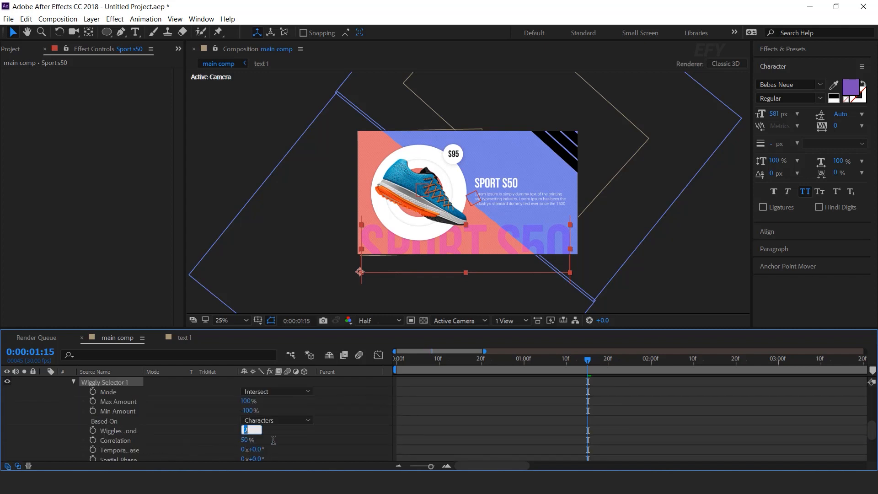
key("Return")
Step: Preview the wiggling Sport s50 text from the start of main comp and collapse the animator's properties
key("Home")
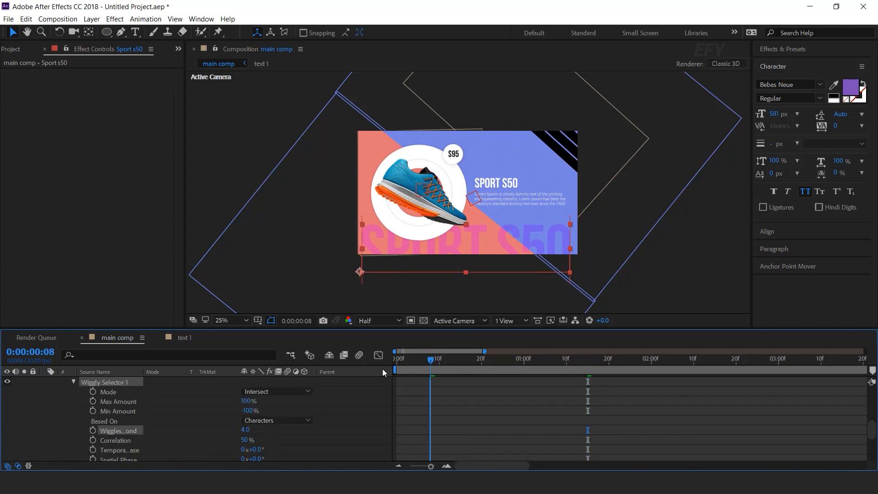
key("space")
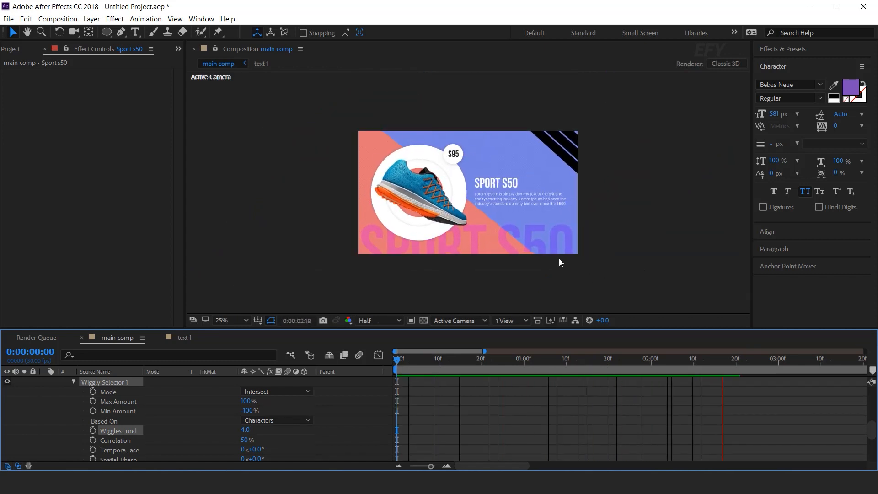
key("period")
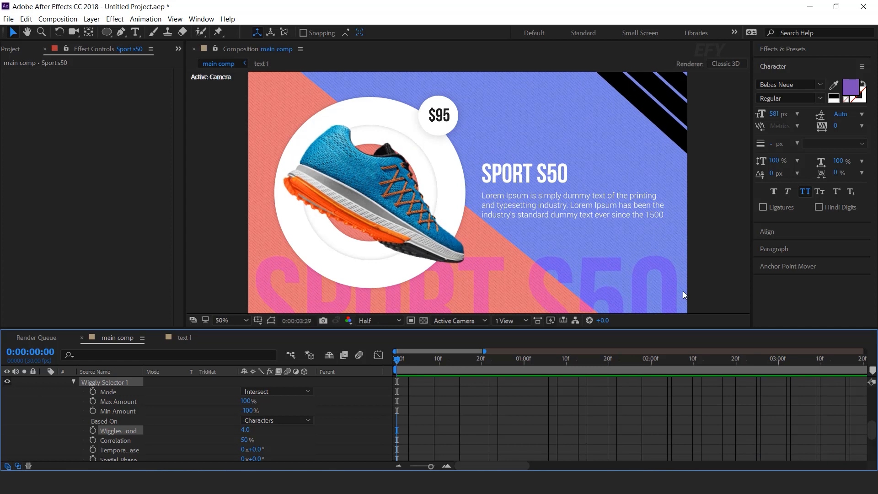
left_click(407, 362)
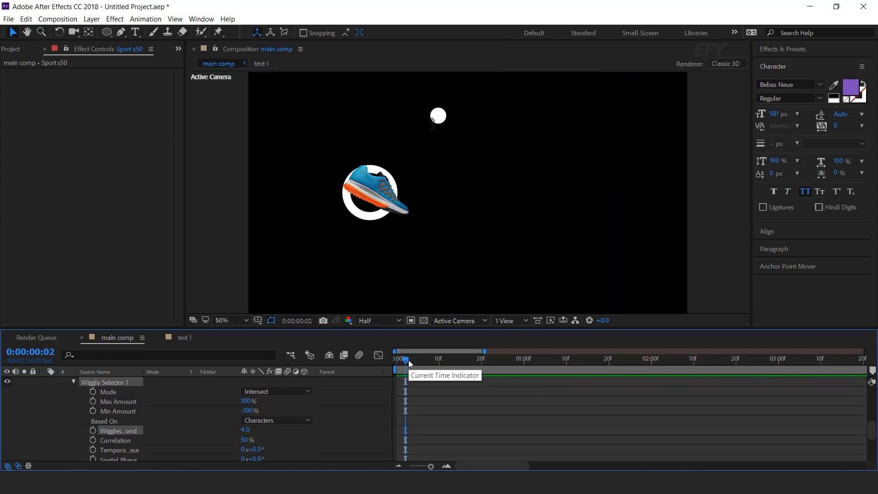
key("space")
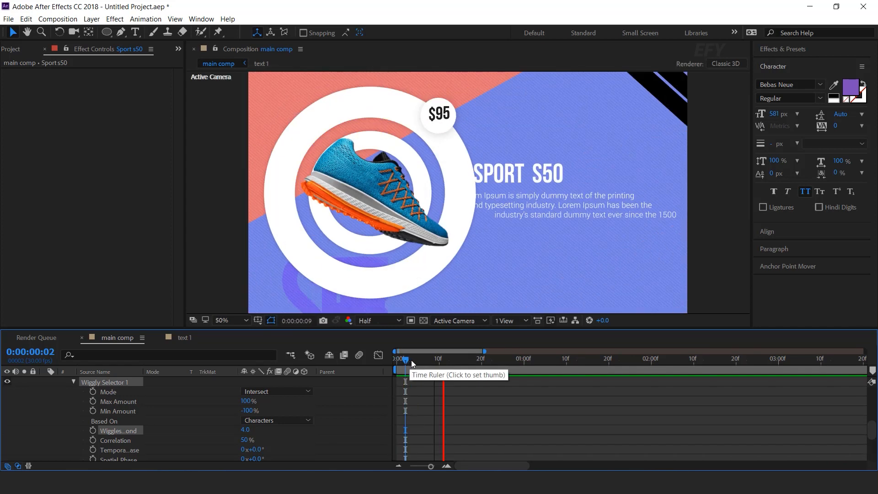
left_click(452, 362)
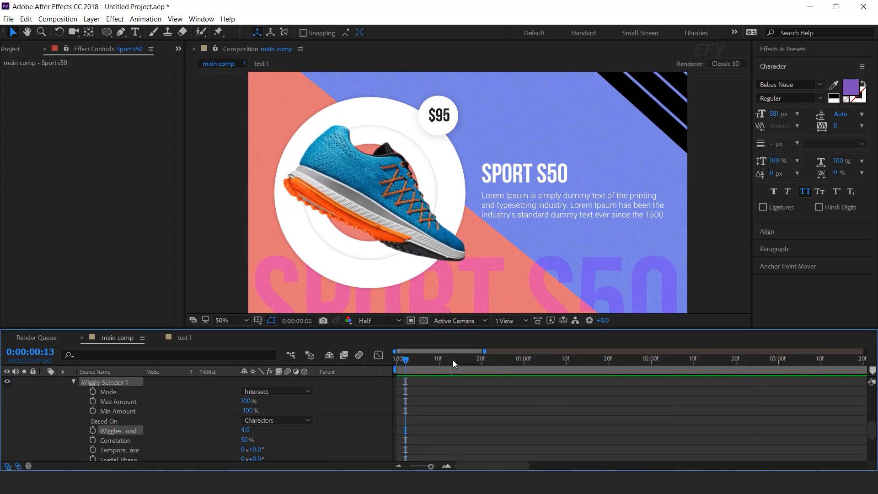
scroll(62, 417, "up", 3)
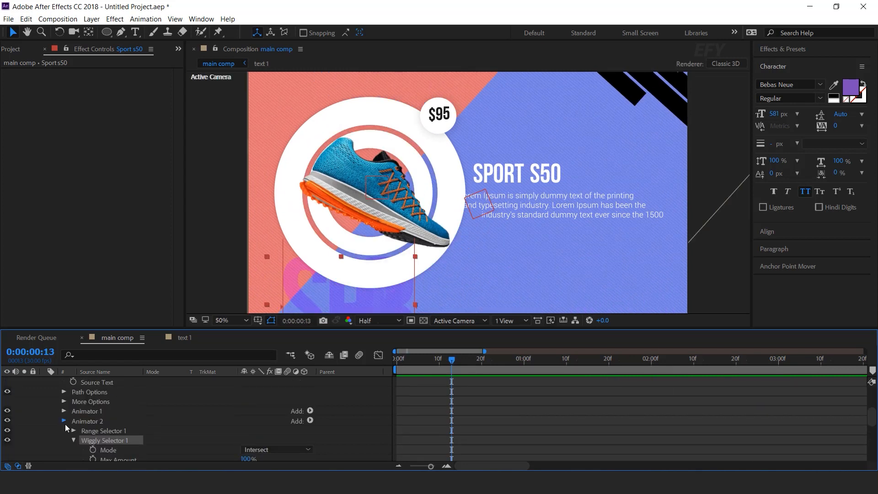
left_click(65, 421)
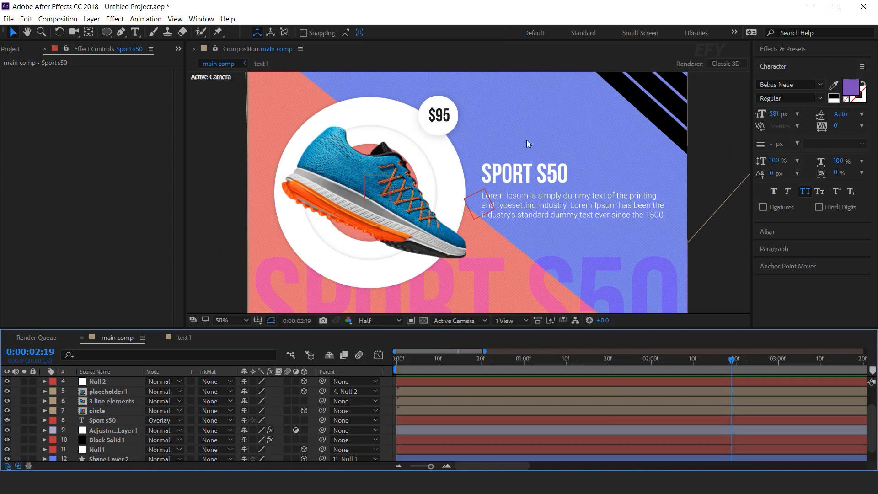
Step: Create a new 1920 x 1080 composition named small elements with a 20-second duration
left_click(16, 49)
left_click(36, 323)
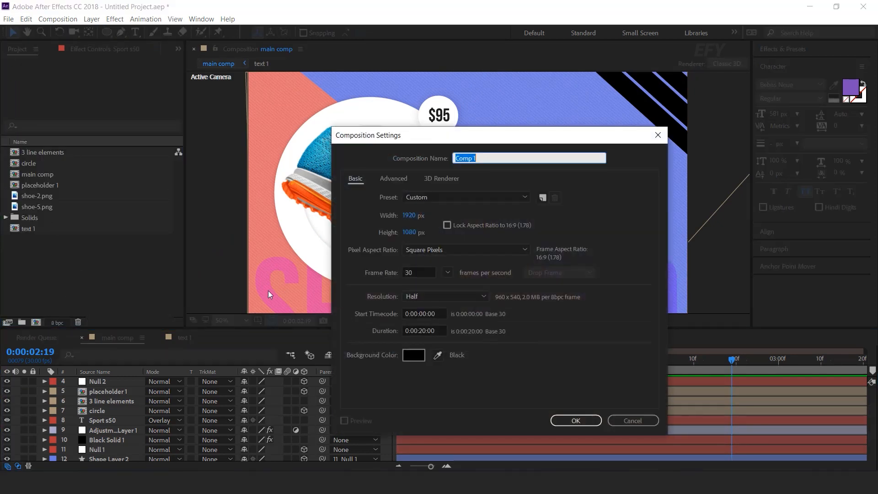
type("small elements")
left_click(576, 421)
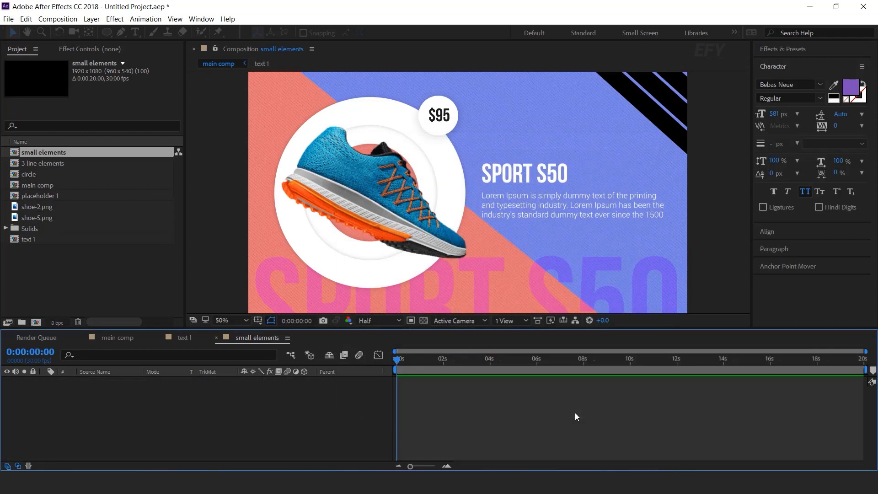
Step: Draw a tiny circle with no fill and a 2 px white stroke near the frame's upper-left area
left_click(106, 32)
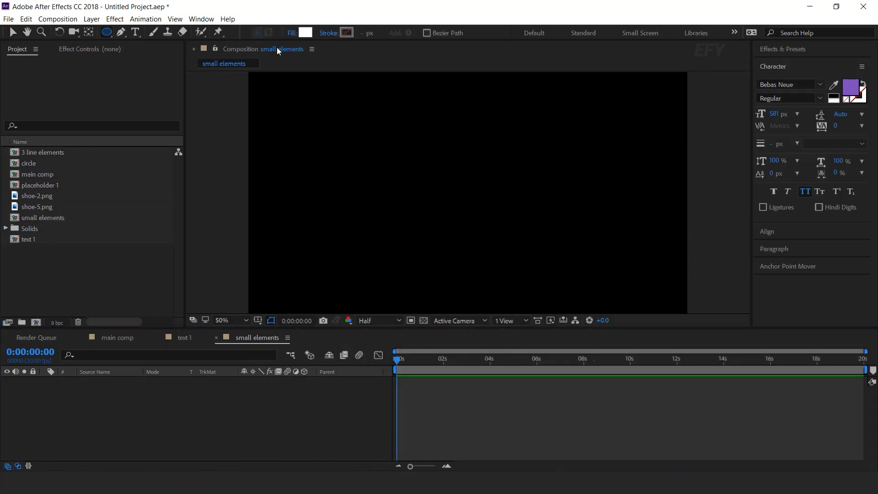
left_click(293, 36)
left_click(138, 79)
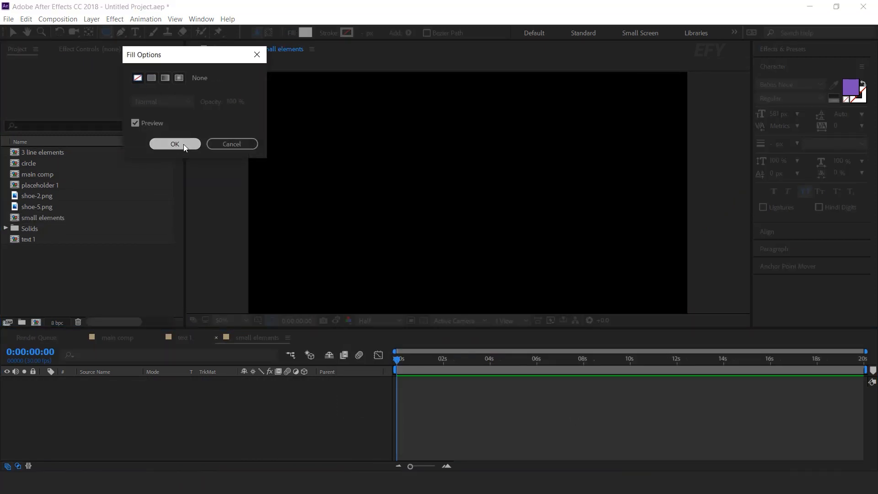
left_click(177, 144)
left_click(367, 33)
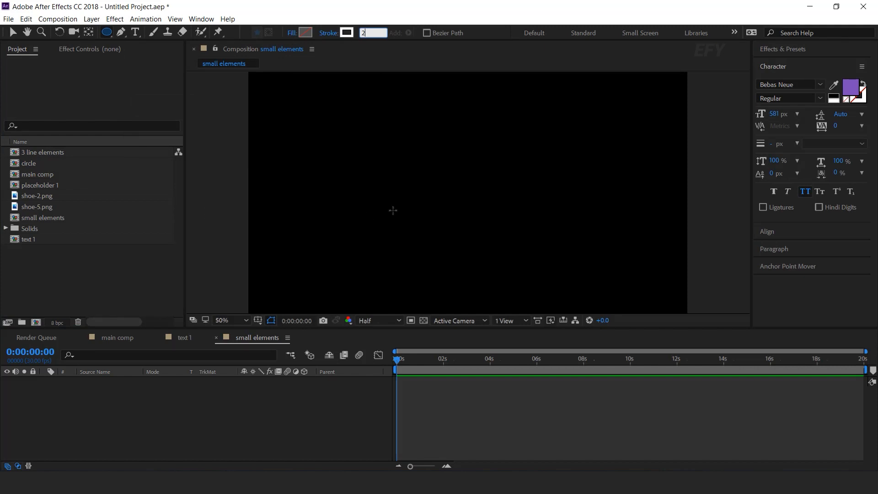
left_click(322, 406)
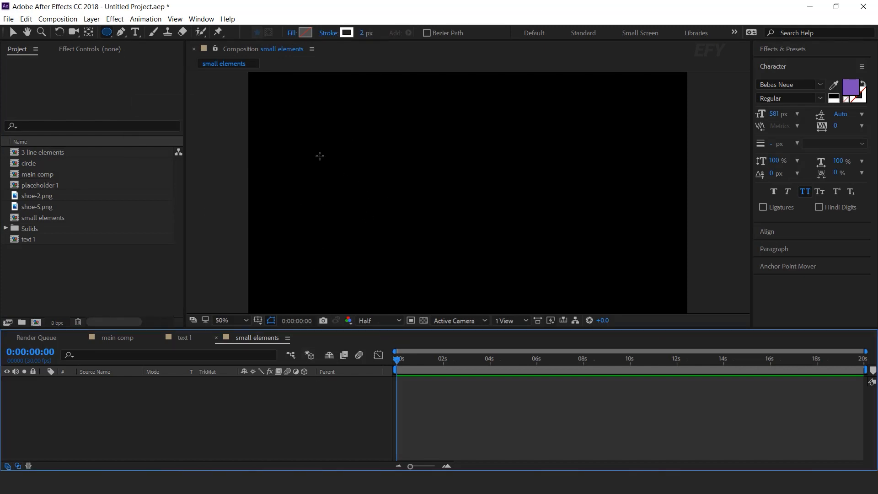
left_click_drag(308, 140, 310, 142)
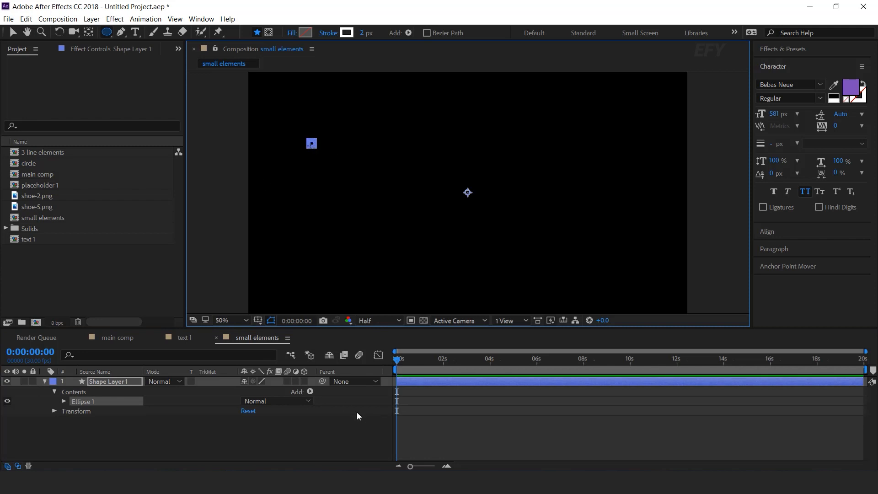
Step: Center the anchor point of the small circle's shape layer on the circle and collapse the layer
left_click(356, 429)
left_click(119, 381)
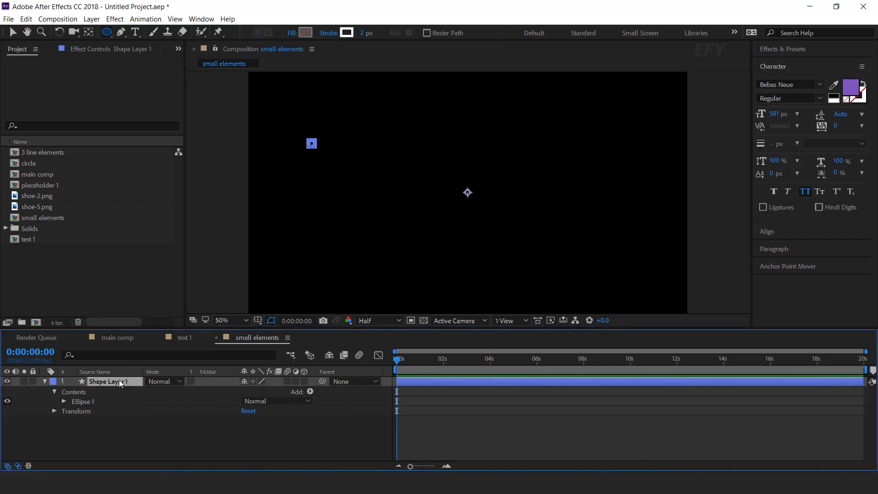
left_click(814, 269)
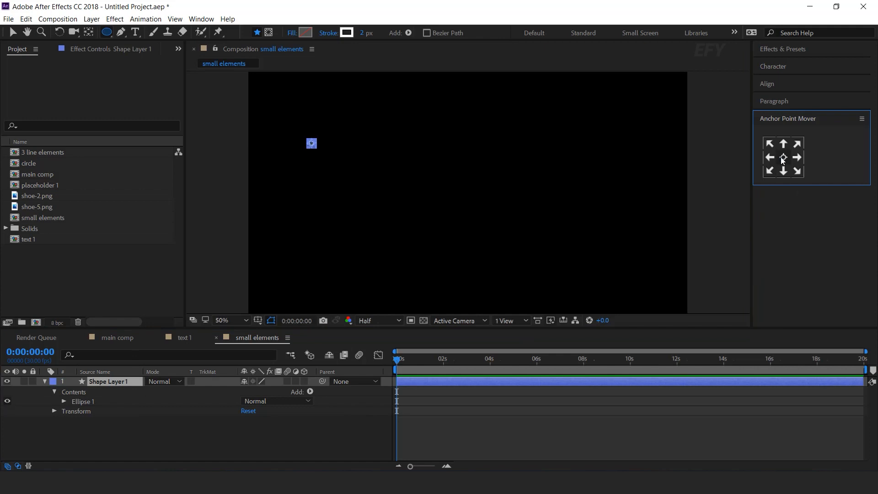
key("v")
left_click(75, 417)
Step: Duplicate the small circle five times and scatter the copies around the frame in two loose rows of three
left_click(106, 383)
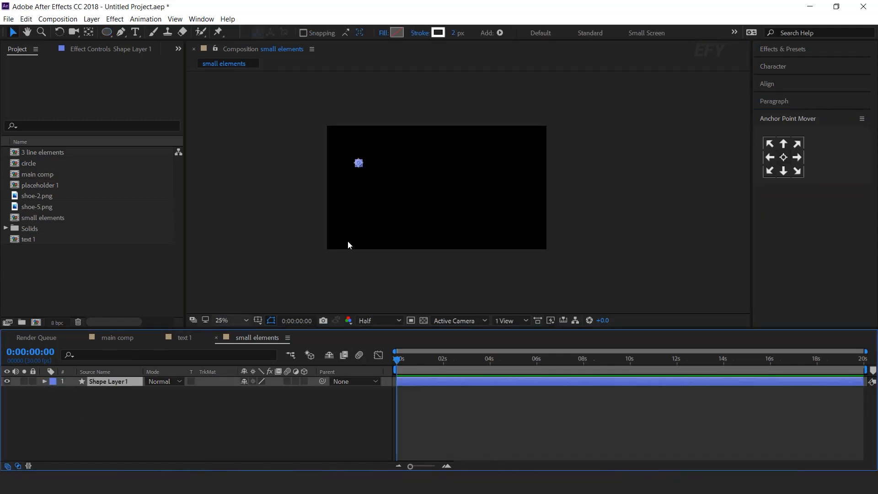
key("ctrl+d")
left_click_drag(360, 164, 439, 159)
key("ctrl+d")
left_click_drag(392, 214, 520, 159)
key("ctrl+d")
key("ctrl+d")
key("ctrl+d")
left_click(328, 455)
Step: Add an x text layer in Bebas Neue, reduce its size to 87 px and make its fill white
left_click(135, 32)
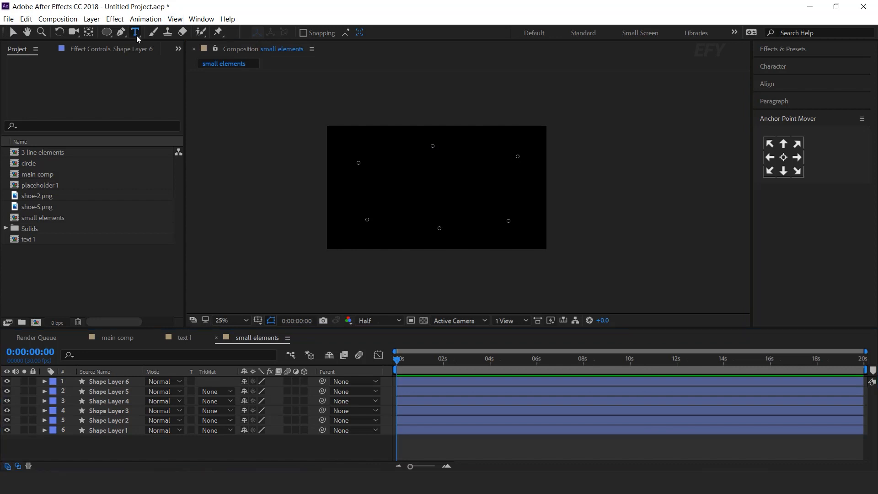
left_click(369, 193)
type("x")
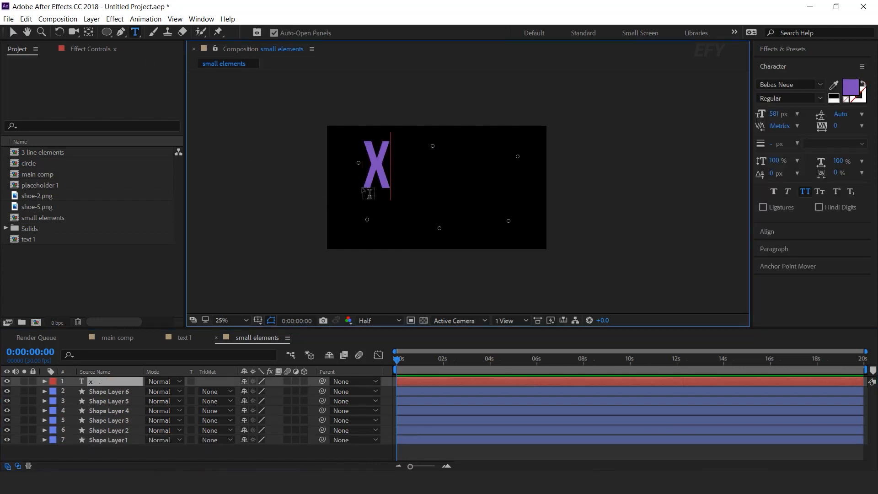
left_click(13, 32)
left_click_drag(774, 114, 463, 113)
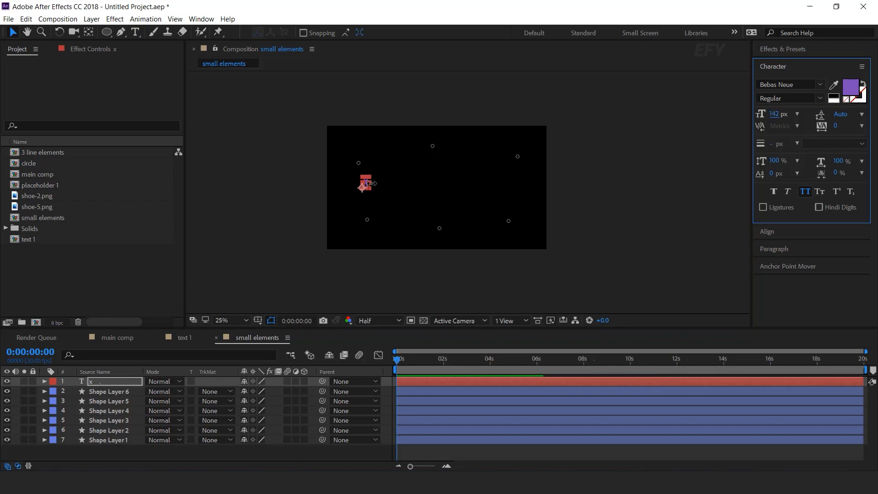
scroll(380, 185, "up", 2)
left_click(853, 92)
left_click_drag(89, 108, 50, 87)
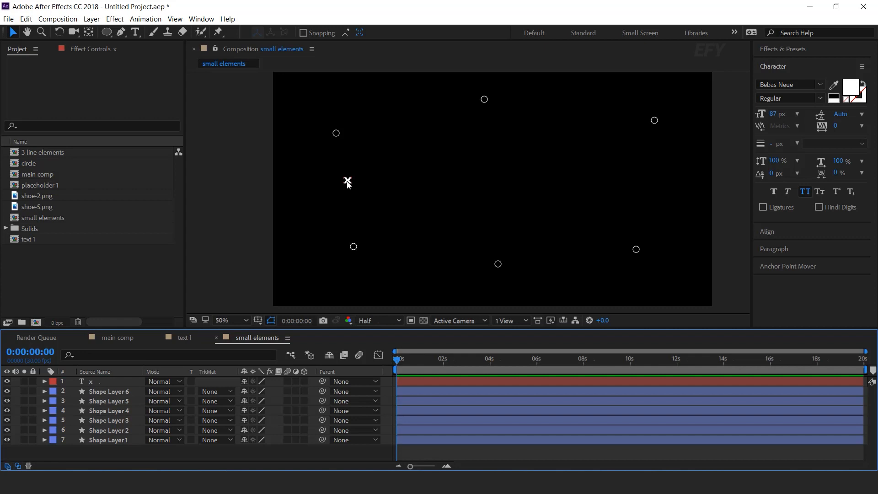
Step: Move the x below the upper-left circle, duplicate it five times and scatter the copies between the circles
left_click(348, 182)
left_click_drag(346, 184, 336, 190)
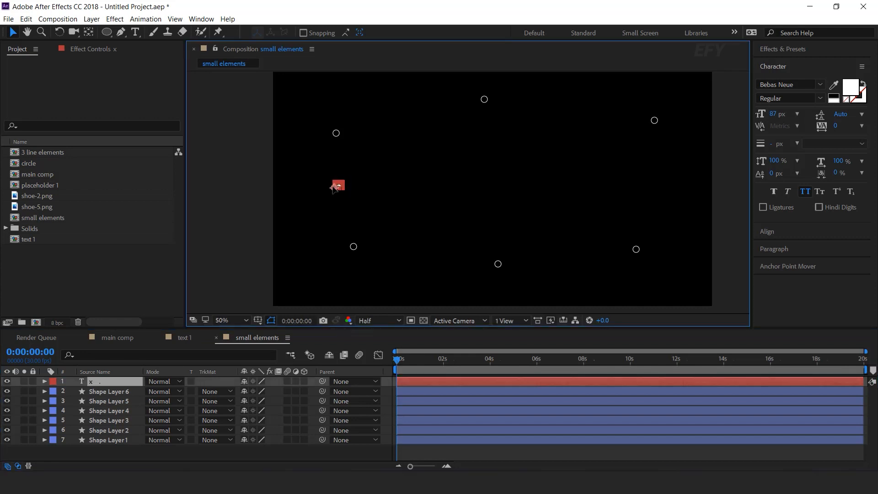
left_click(98, 386)
key("ctrl+d")
left_click_drag(334, 189, 407, 98)
key("ctrl+d")
key("ctrl+d")
key("ctrl+d")
key("ctrl+d")
key("comma")
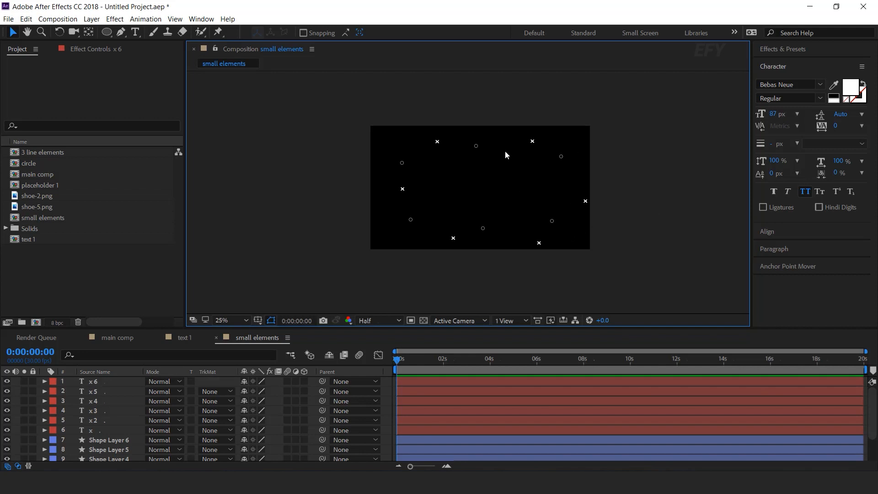
Step: Change the stroke color of the upper middle circle to red E64E4E
scroll(505, 150, "up", 2)
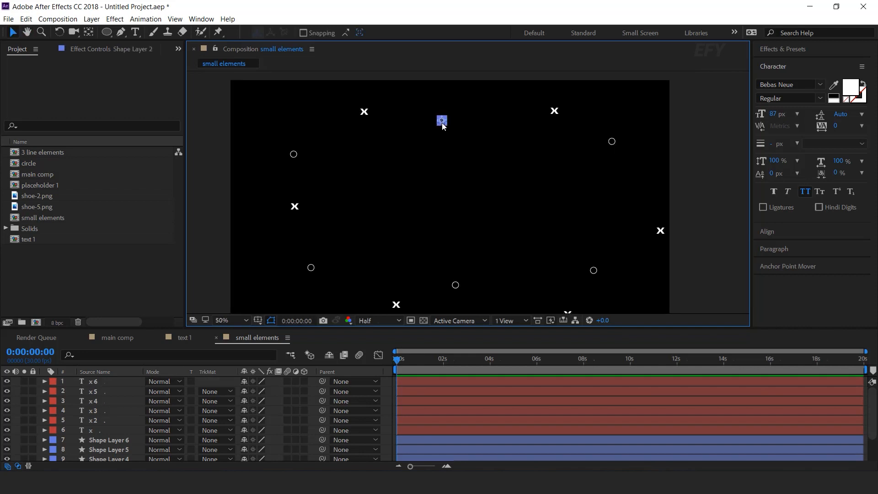
left_click(441, 32)
left_click(135, 83)
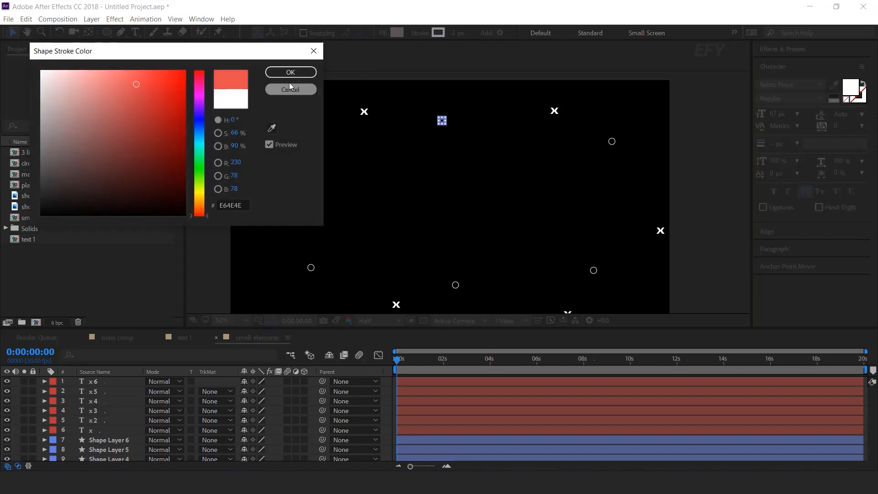
left_click(290, 73)
Step: Change the stroke color of the lower-left circle to purple 996BE8
left_click(311, 268)
left_click(438, 32)
left_click(200, 111)
left_click(119, 85)
left_click(291, 73)
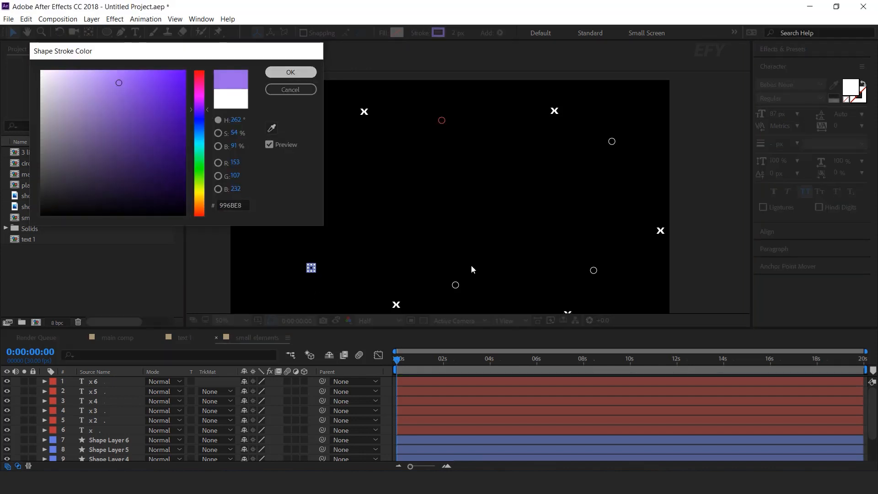
Step: Change the stroke color of the lower middle circle to teal 67E9D5
left_click(455, 285)
left_click(438, 33)
left_click(200, 154)
left_click(119, 83)
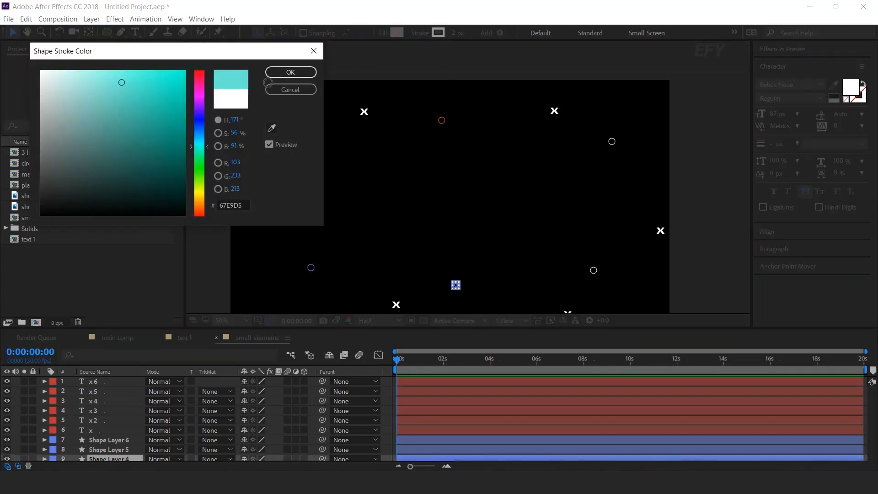
left_click(290, 72)
Step: Change the stroke color of the upper-right circle to orange
left_click(613, 141)
left_click(438, 33)
left_click_drag(199, 132, 201, 203)
left_click(119, 85)
left_click(291, 73)
left_click(685, 196)
scroll(437, 235, "down", 2)
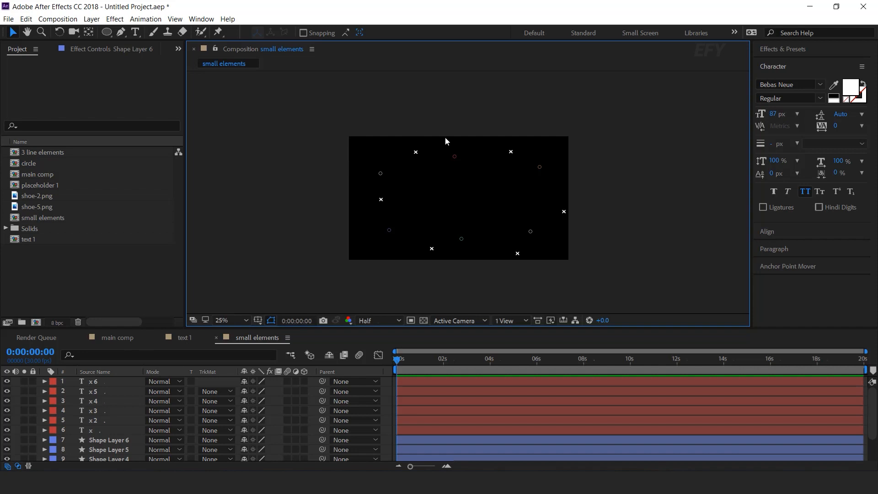
Step: Select all x and circle layers and keyframe Position for their scattered layout at frame 20
left_click(103, 383)
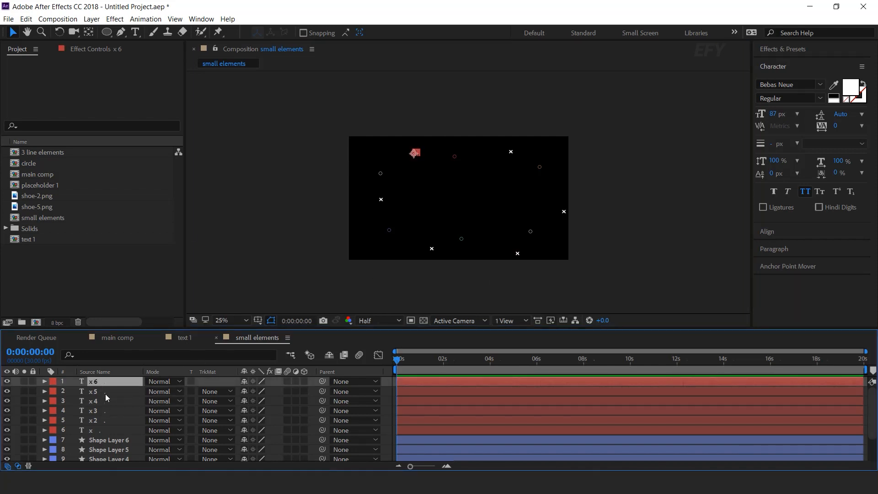
scroll(106, 412, "down", 3)
left_click(112, 456, "shift")
key("p")
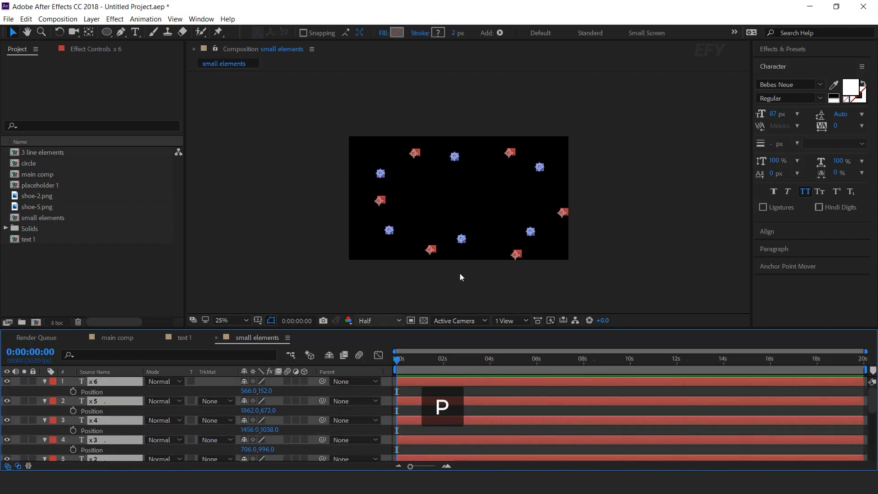
left_click(447, 464)
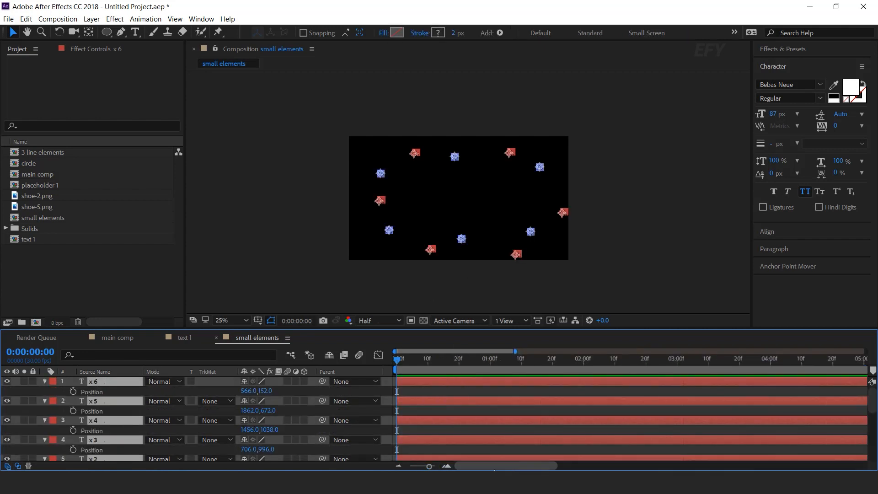
left_click_drag(397, 360, 336, 372)
left_click(72, 392)
Step: Gather every circle and x at the composition's center at frame 0, and preview them bursting outward
left_click_drag(428, 211, 387, 193)
left_click(334, 166)
left_click_drag(336, 165, 416, 190)
left_click_drag(338, 190, 418, 189)
scroll(372, 214, "up", 1)
left_click_drag(372, 214, 431, 202)
left_click_drag(280, 239, 424, 176)
left_click(364, 277)
left_click_drag(364, 279, 426, 176)
left_click_drag(426, 256, 425, 174)
left_click_drag(538, 286, 425, 177)
left_click(564, 242)
left_click_drag(631, 203, 424, 176)
left_click_drag(582, 114, 427, 178)
left_click_drag(523, 84, 427, 175)
left_click_drag(412, 92, 428, 178)
left_click_drag(334, 84, 427, 175)
left_click(704, 197)
left_click_drag(423, 360, 361, 371)
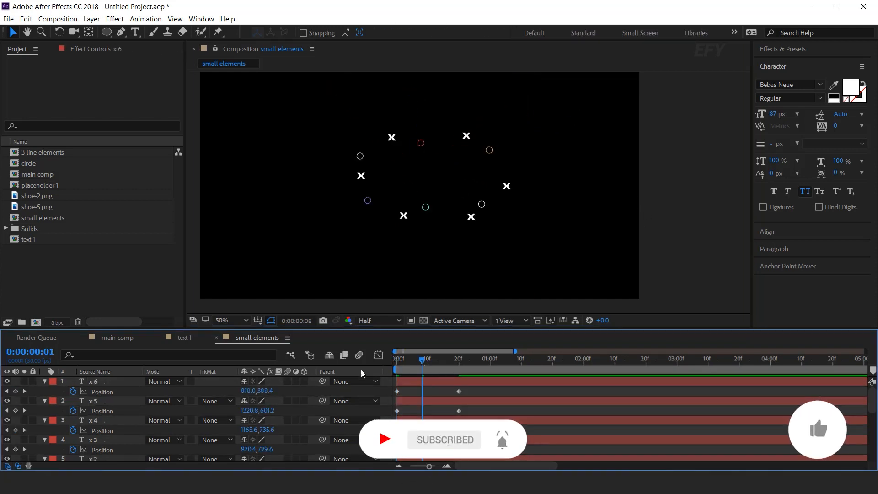
key("space")
key("space")
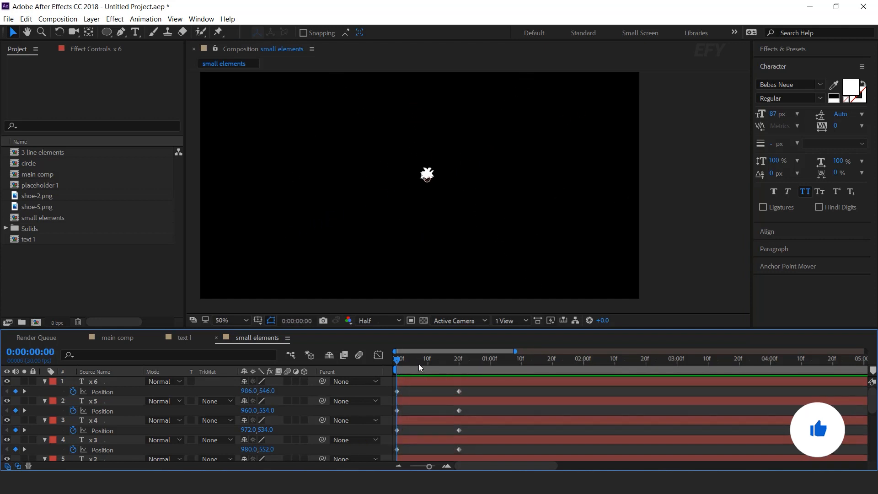
key("space")
left_click_drag(433, 360, 459, 360)
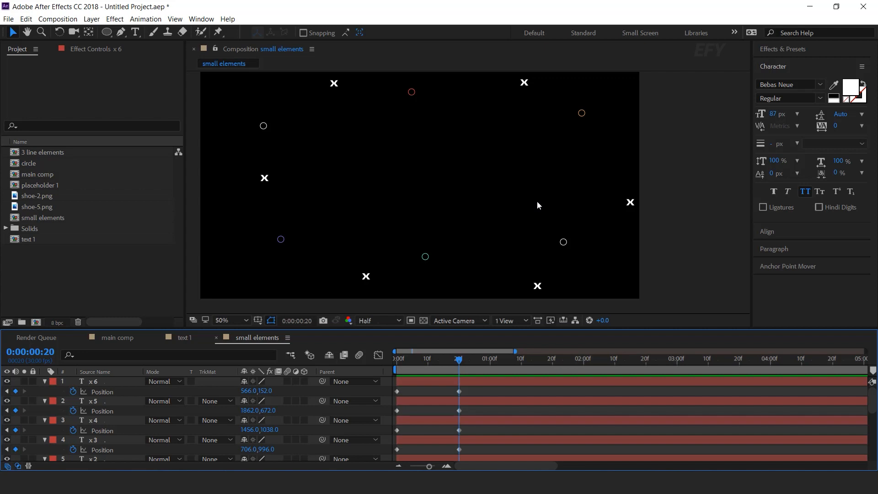
Step: Add the expression posterizeTime(5);wiggle(5,3) to the Position of layer x 6
left_click(108, 384)
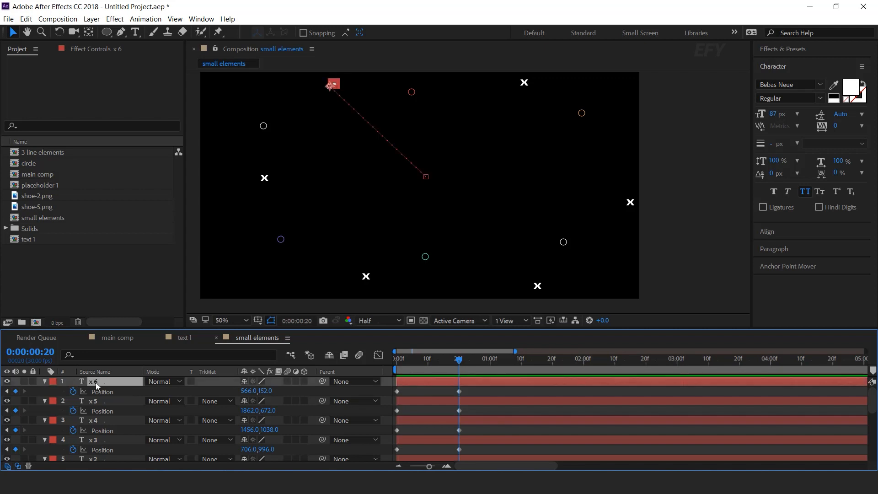
left_click(74, 392, "alt")
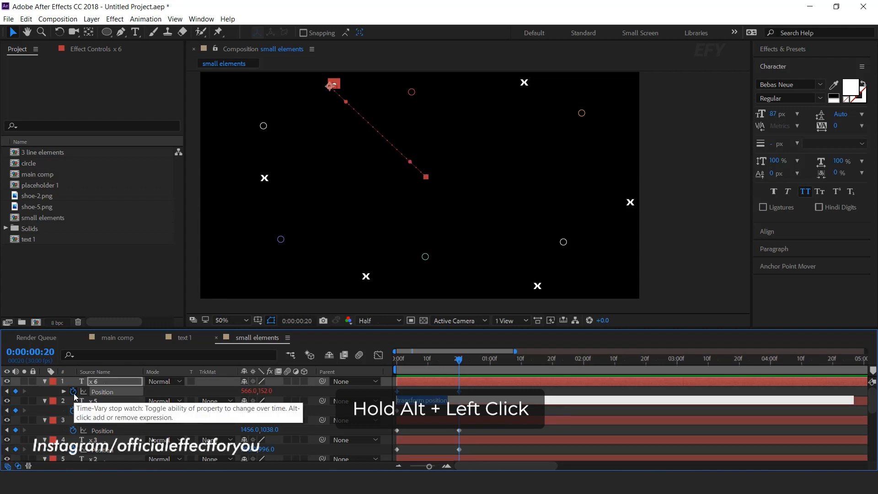
type("posterizeTime(5);(")
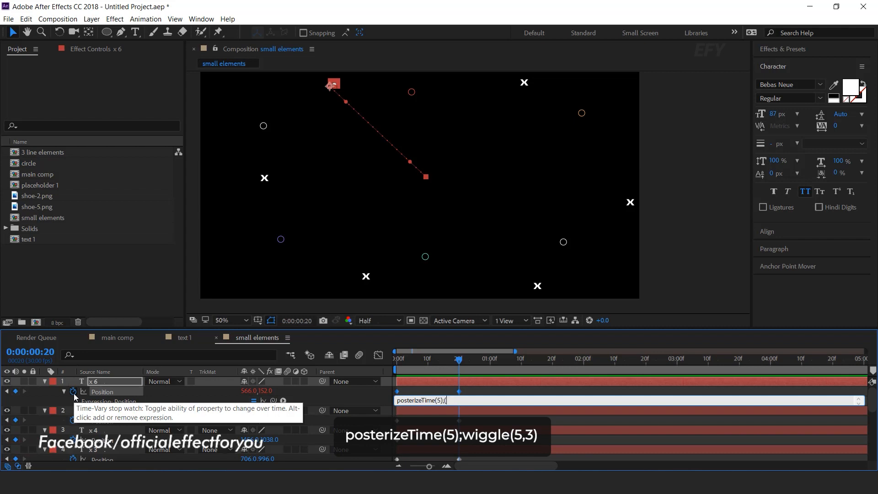
key("BackSpace")
type("wiggle")
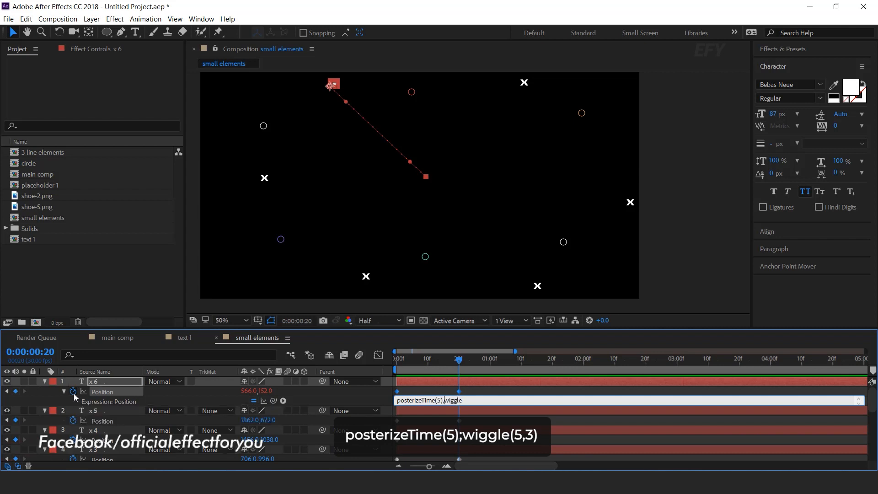
type("5,3)")
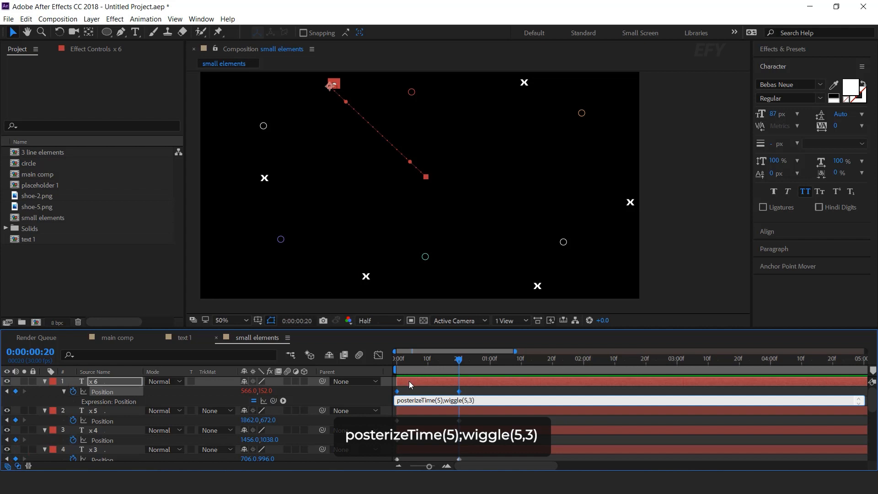
left_click(462, 361)
left_click_drag(451, 363, 449, 362)
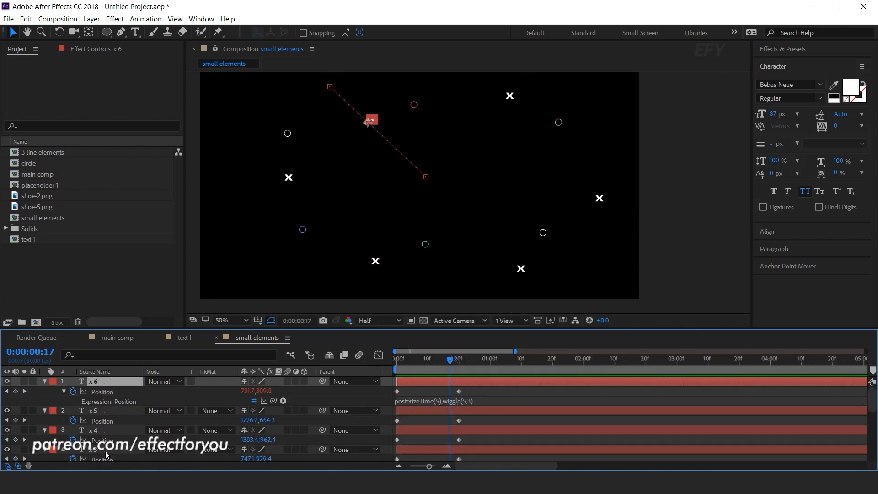
Step: Copy only the expression from x 6's Position, paste it onto the Position of all other x and circle layers, and preview the motion
left_click(103, 393)
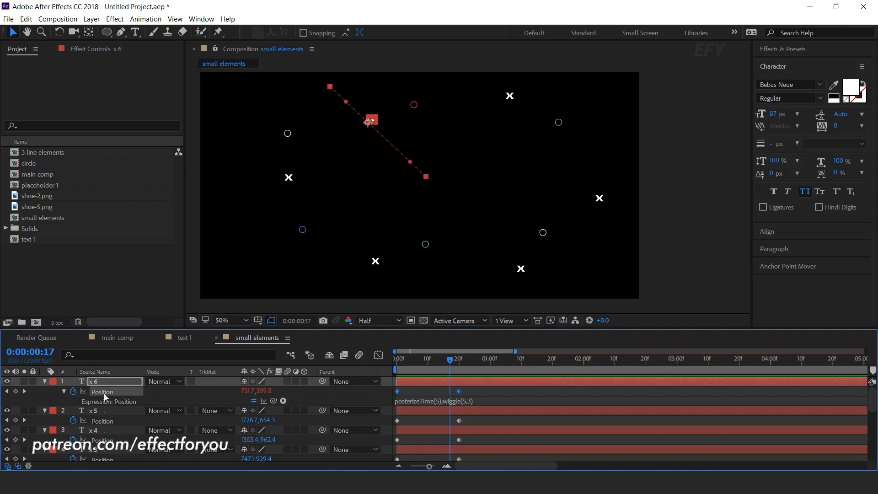
right_click(104, 394)
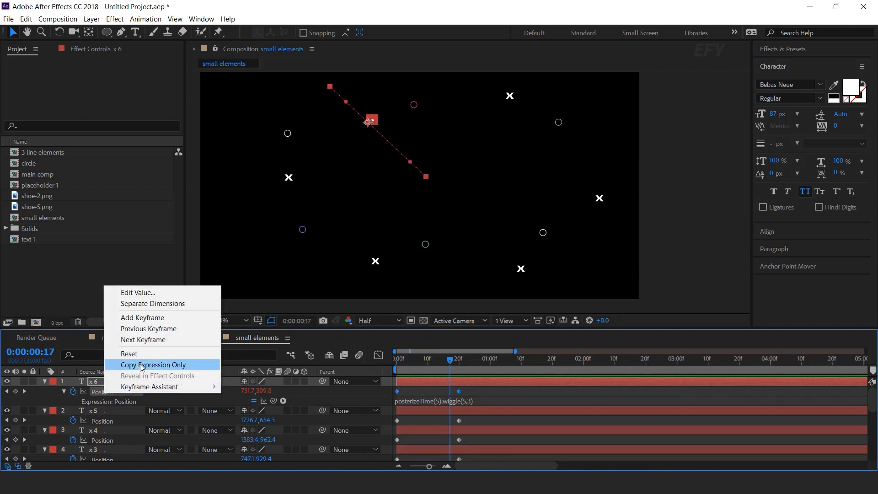
left_click(184, 365)
left_click(103, 421)
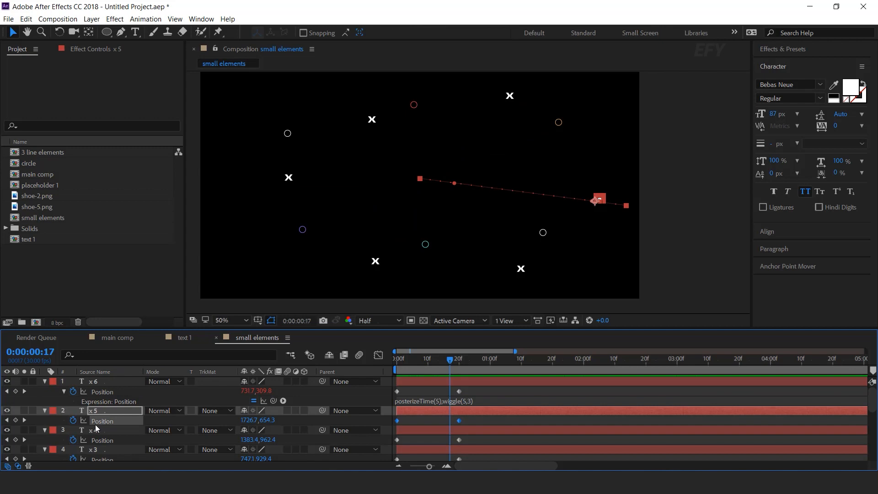
left_click(107, 441, "ctrl")
scroll(108, 448, "down", 3)
left_click(110, 430, "ctrl")
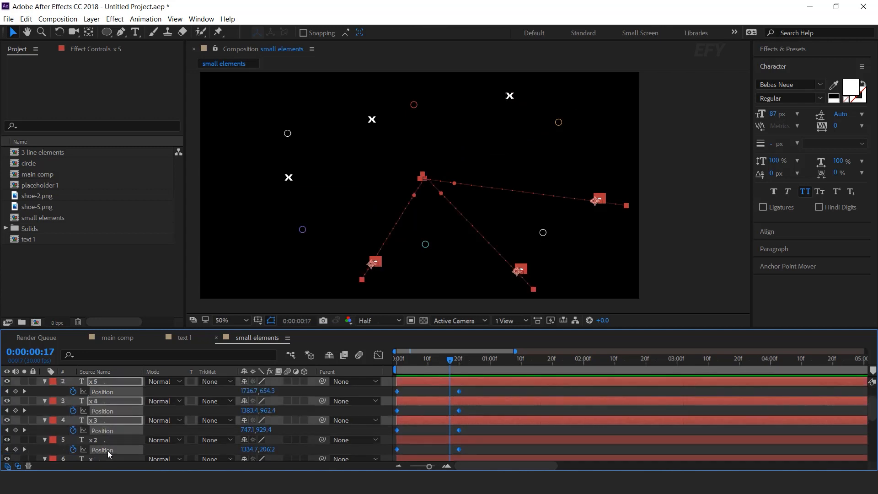
scroll(108, 448, "down", 3)
left_click(105, 422, "ctrl")
left_click(111, 440, "ctrl")
scroll(112, 435, "down", 3)
left_click(107, 401, "ctrl")
left_click(106, 420, "ctrl")
left_click(110, 440, "ctrl")
scroll(121, 443, "down", 3)
left_click(112, 417, "ctrl")
left_click(119, 437, "ctrl")
left_click(106, 456, "ctrl")
scroll(117, 445, "up", 6)
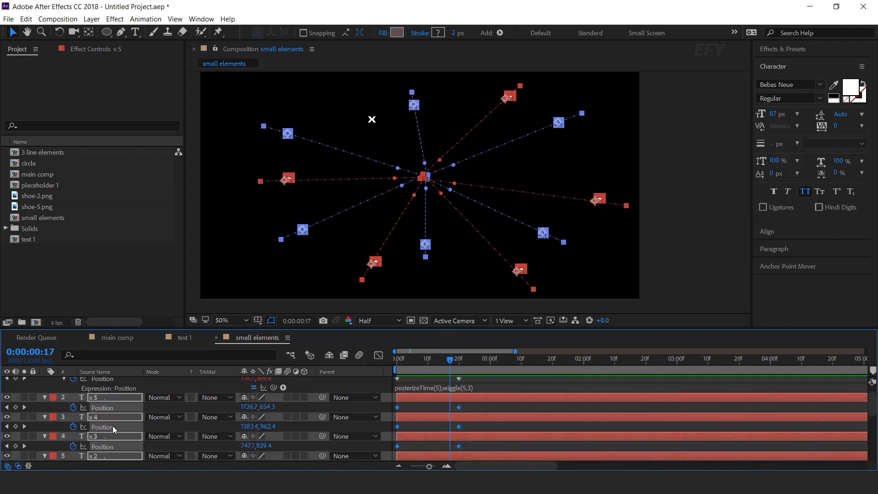
key("ctrl+v")
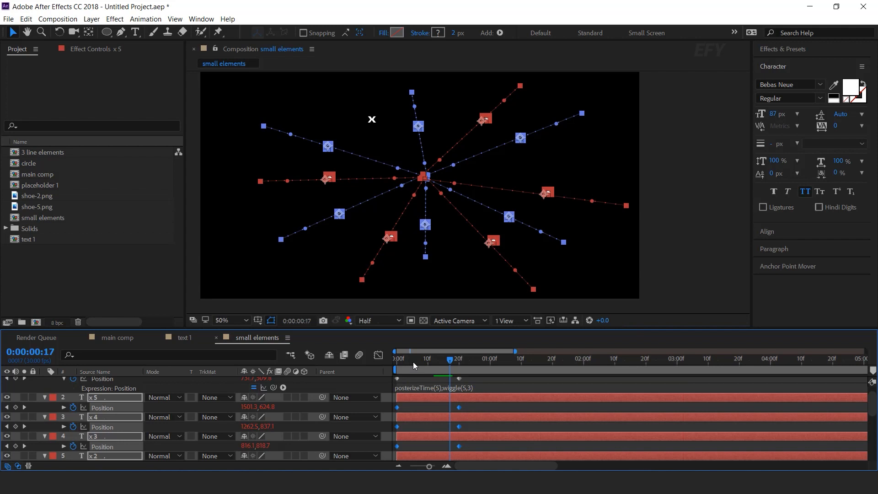
left_click_drag(413, 362, 378, 405)
left_click(391, 398)
key("space")
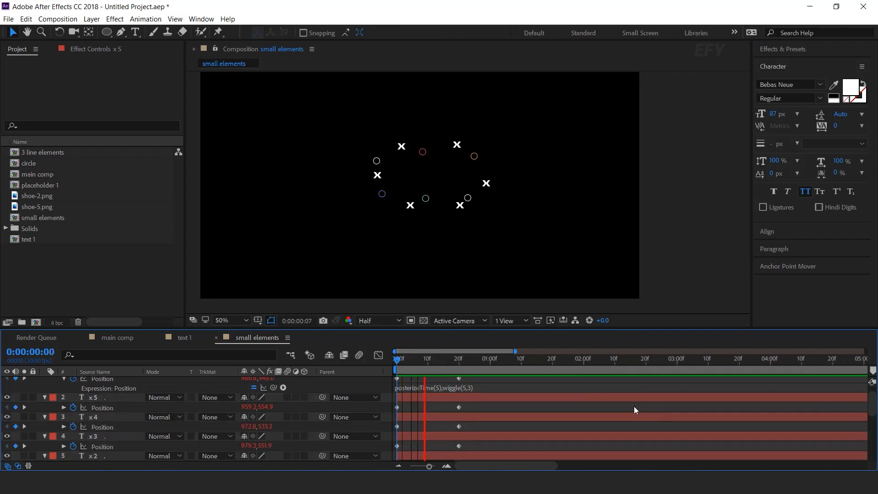
Step: Move the end Position keyframes of all layers to frame 10 and preview the faster burst
left_click_drag(407, 360, 461, 363)
key("space")
key("grave")
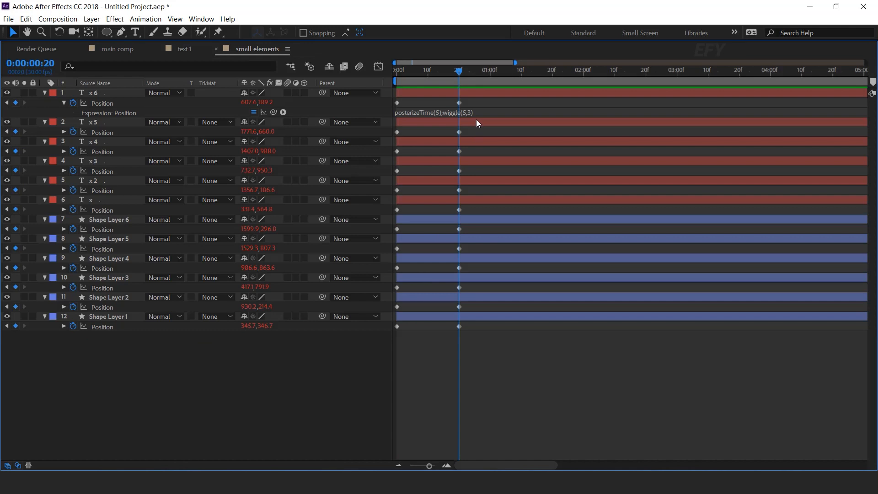
left_click_drag(484, 99, 429, 325)
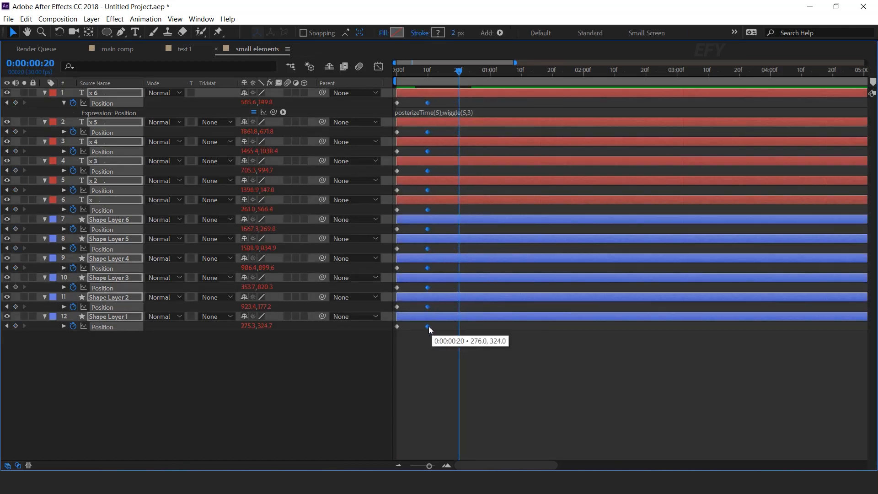
key("grave")
key("Home")
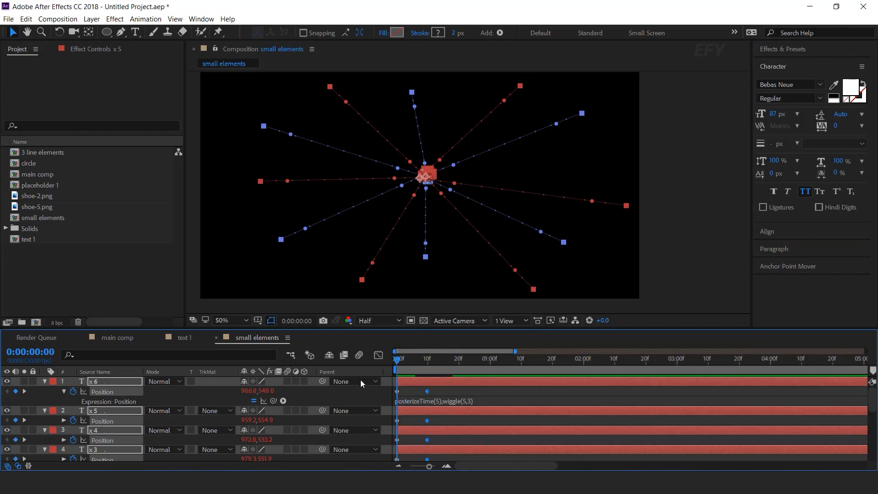
left_click(482, 381)
key("space")
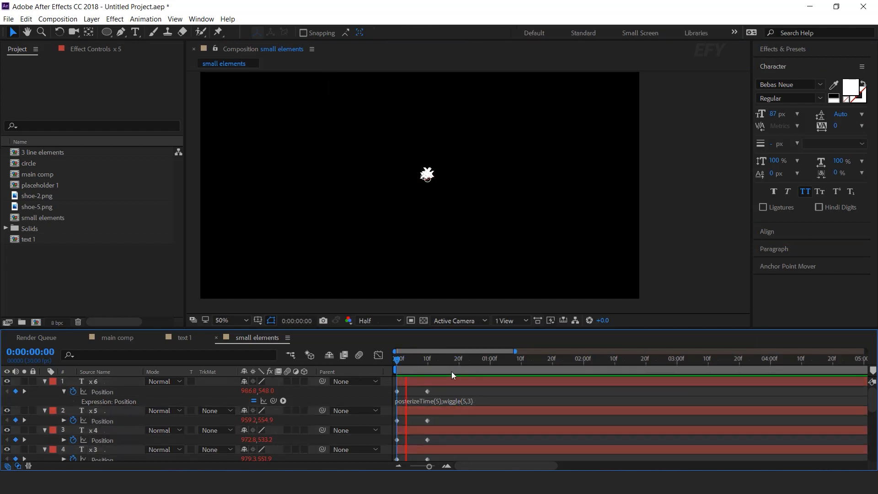
key("space")
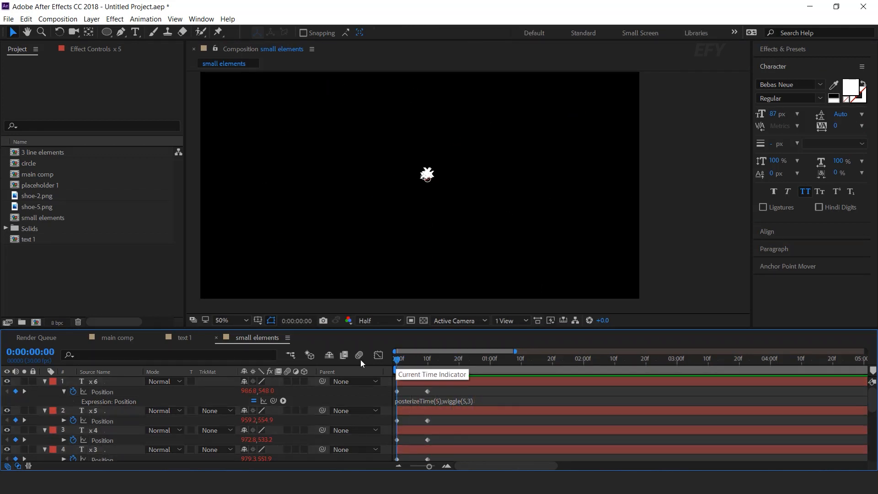
Step: Add the small elements comp to main comp below the circle layer, center it on the shoe's circle and preview the animation
left_click(217, 337)
left_click(118, 337)
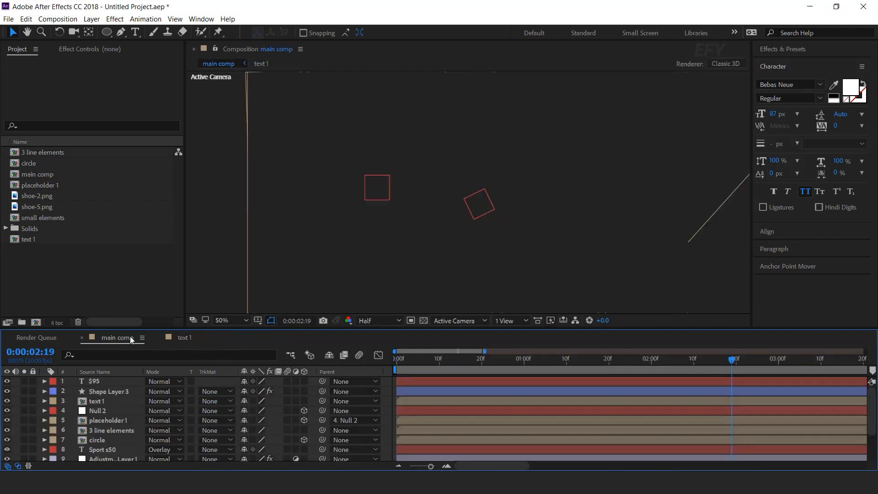
left_click(12, 218)
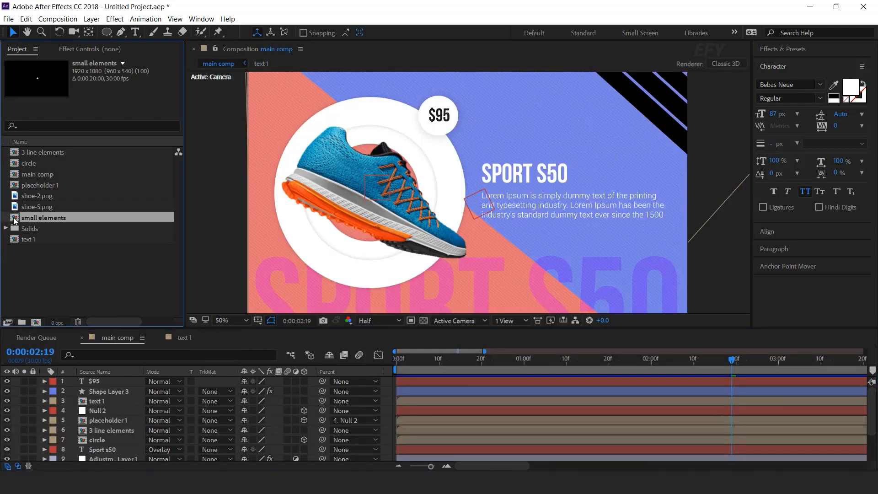
left_click_drag(103, 389, 111, 442)
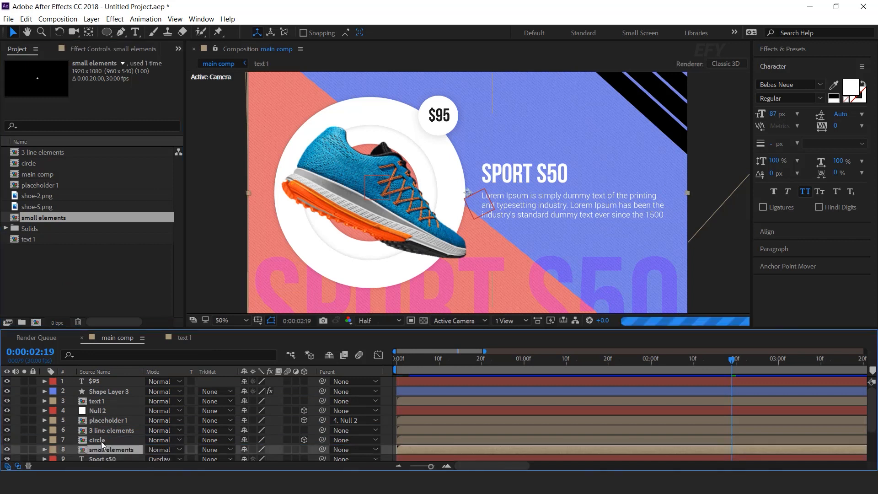
left_click_drag(467, 195, 370, 186)
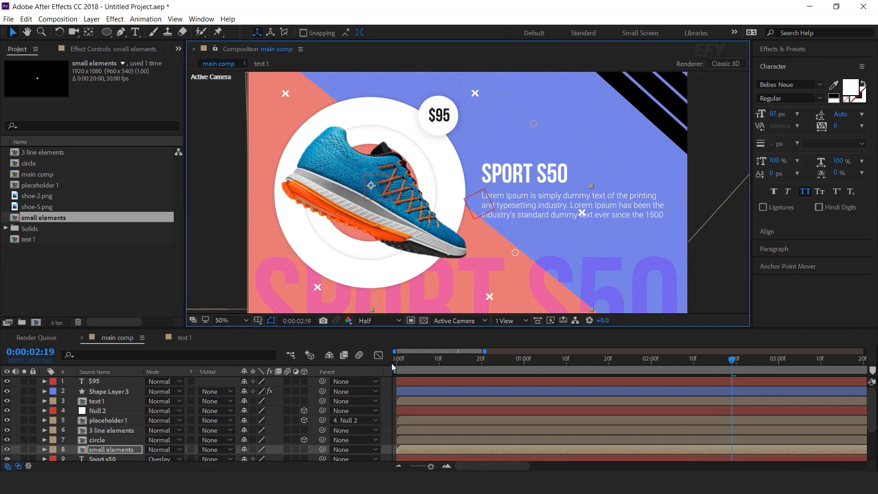
left_click(392, 363)
key("space")
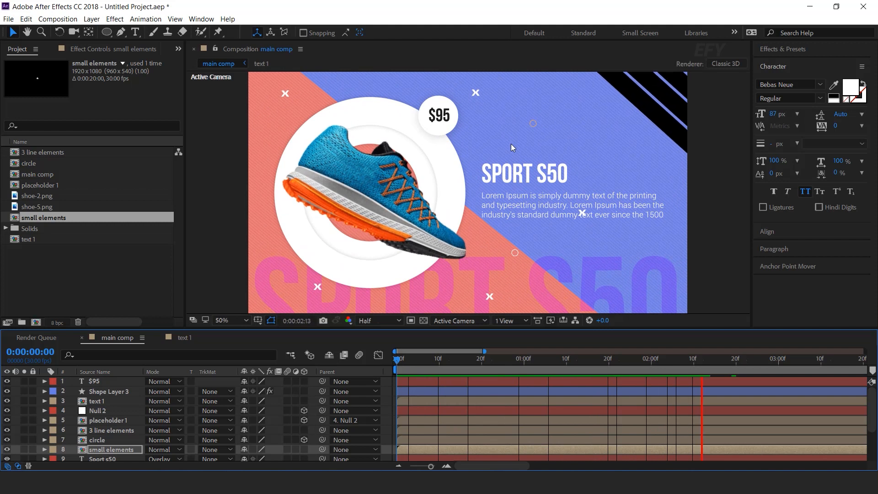
left_click_drag(405, 362, 571, 359)
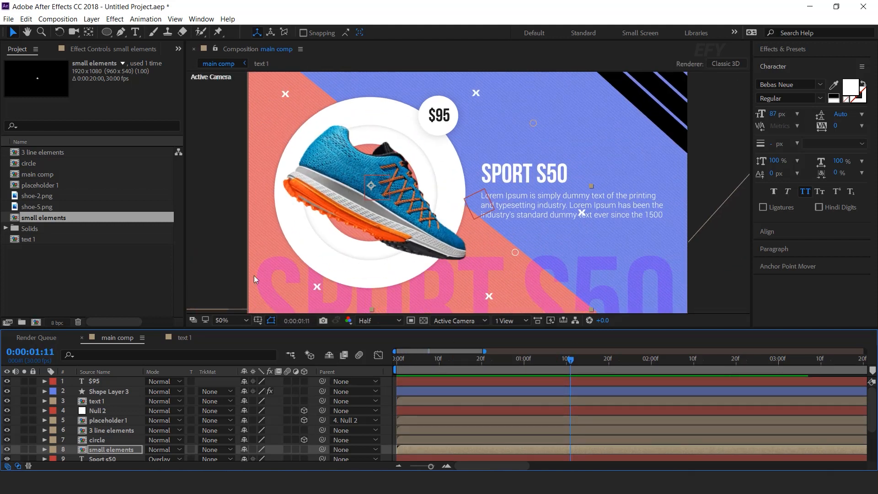
Step: Create a new composition named buy now, 400 x 120 px
left_click(91, 295)
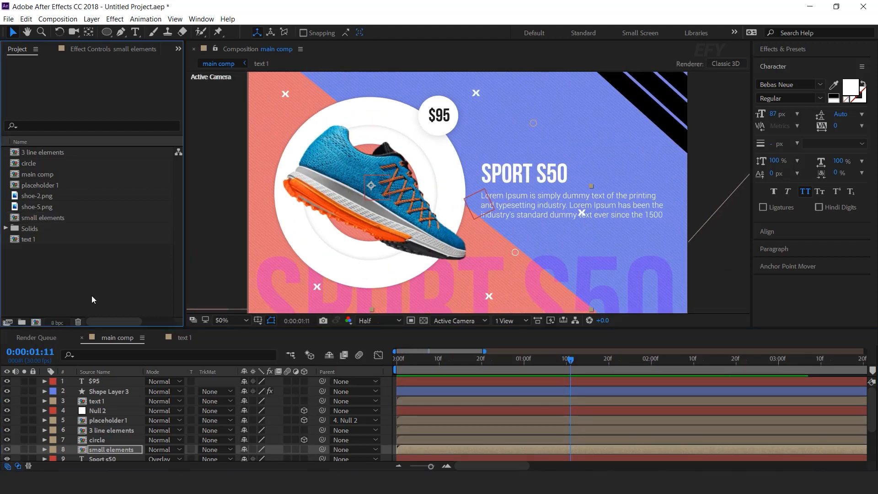
left_click(36, 323)
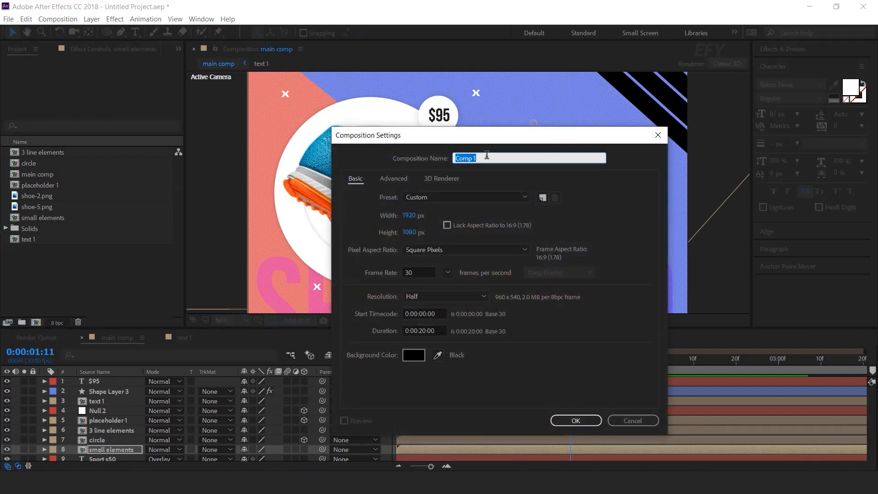
key("Tab")
type("400")
key("Tab")
type("120")
key("Tab")
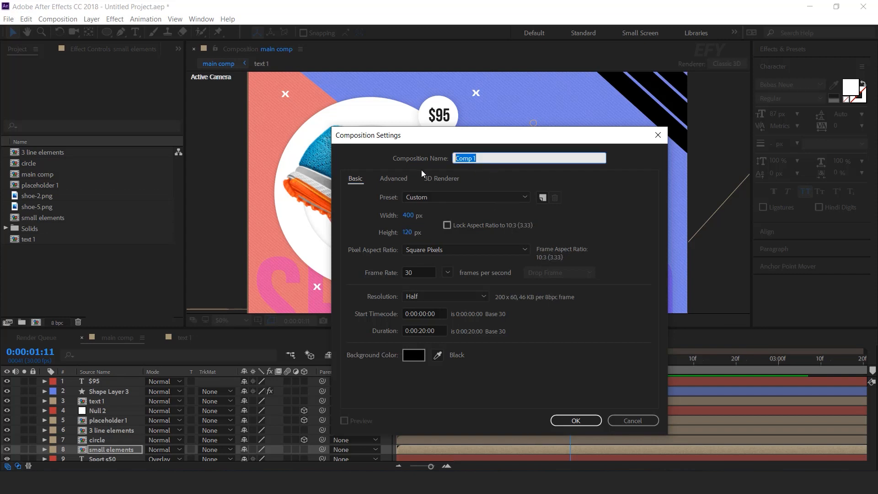
type("buy now")
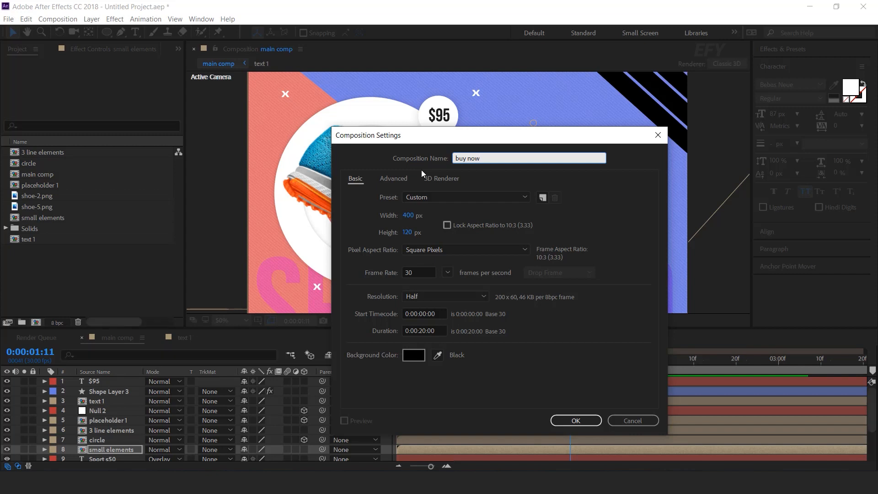
key("Return")
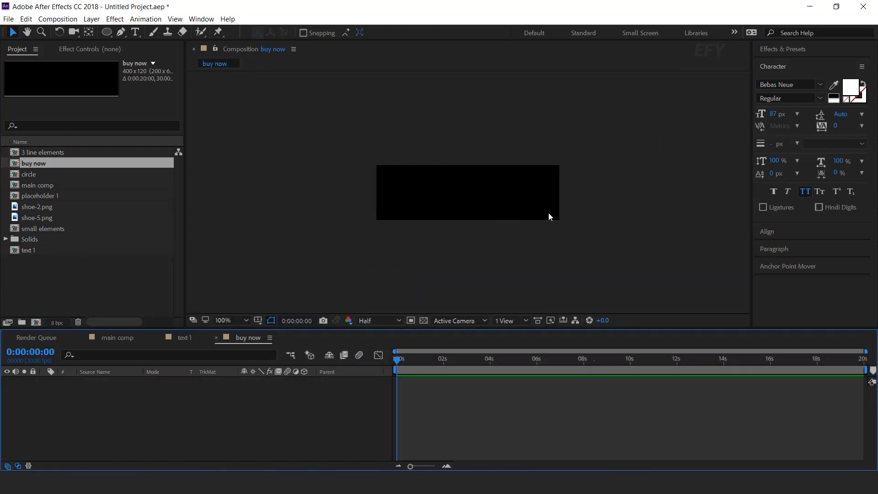
Step: Draw a wide rounded rectangle with white fill and no stroke in the middle of the buy now comp
key("period")
mouse_move(111, 33)
left_mouse_down()
mouse_move(120, 53)
mouse_move(167, 47)
left_mouse_up()
left_click(324, 34)
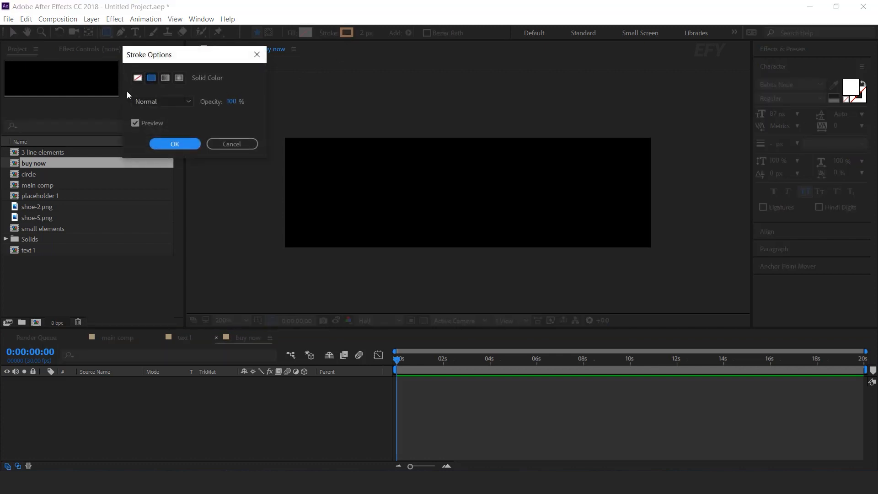
left_click(136, 75)
left_click(177, 144)
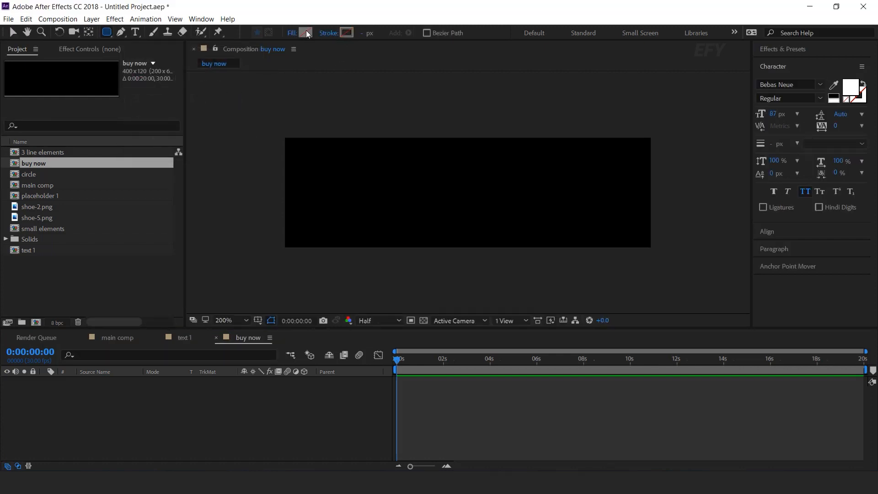
left_click(305, 33)
left_click(291, 72)
left_click_drag(336, 163, 590, 227)
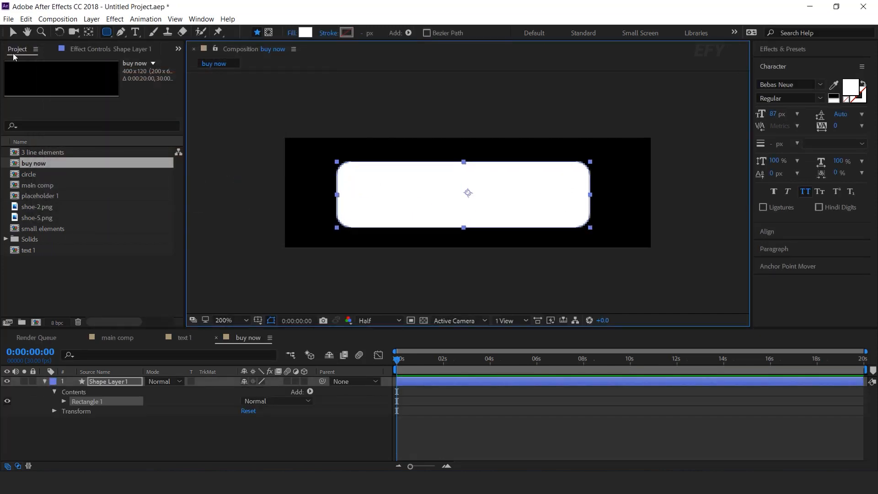
Step: Center the rounded rectangle's anchor point within the shape and move the shape slightly to the middle of the comp
left_click(12, 33)
left_click(414, 365)
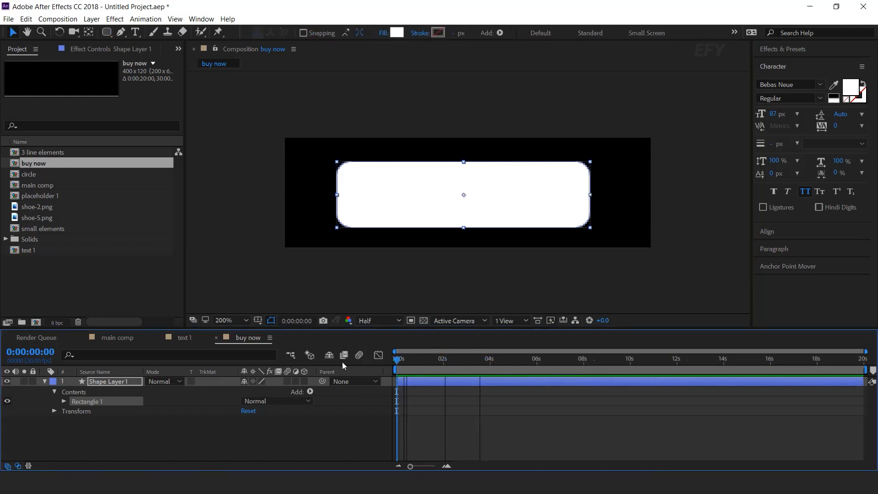
left_click(780, 267)
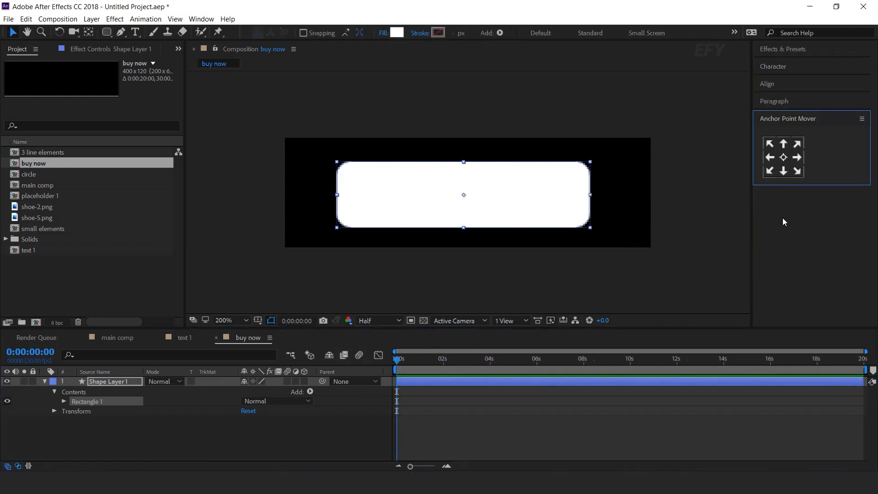
left_click(784, 157)
left_click_drag(494, 194, 503, 194)
Step: Keyframe the rectangle's Scale at 100, 100% at 0:00:00:29 and, with proportions unlinked, at 0, 100% on the first frame
key("equal")
left_click_drag(447, 362, 442, 361)
key("s")
left_click(74, 392)
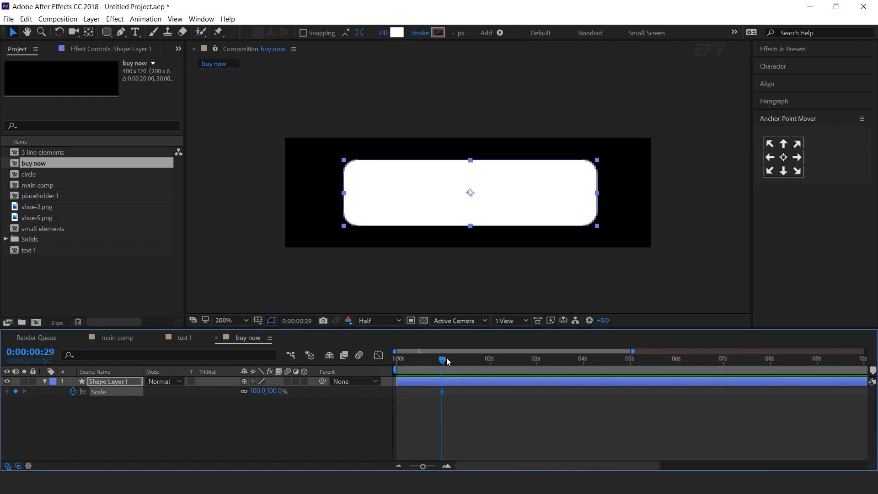
left_click_drag(443, 359, 214, 399)
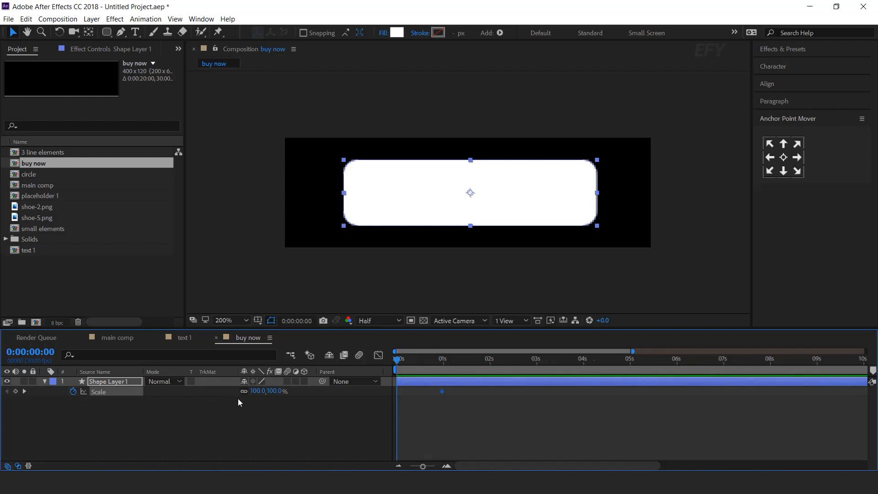
left_click(259, 392)
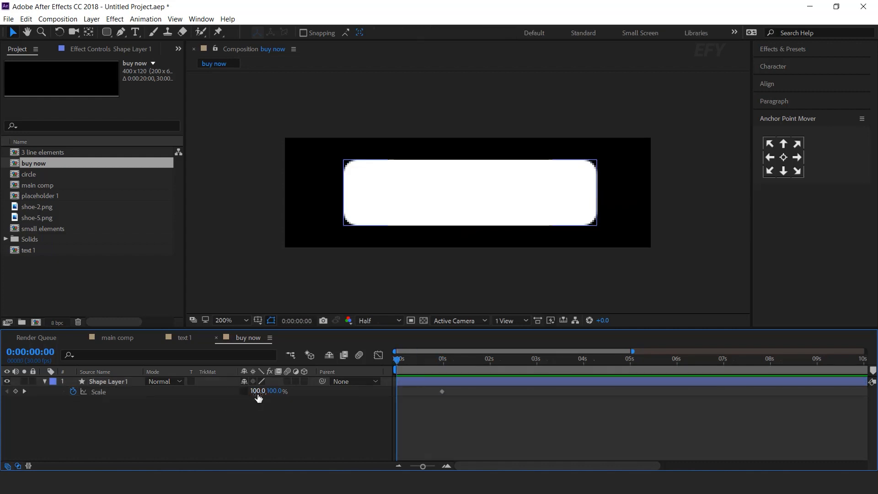
type("0")
key("Return")
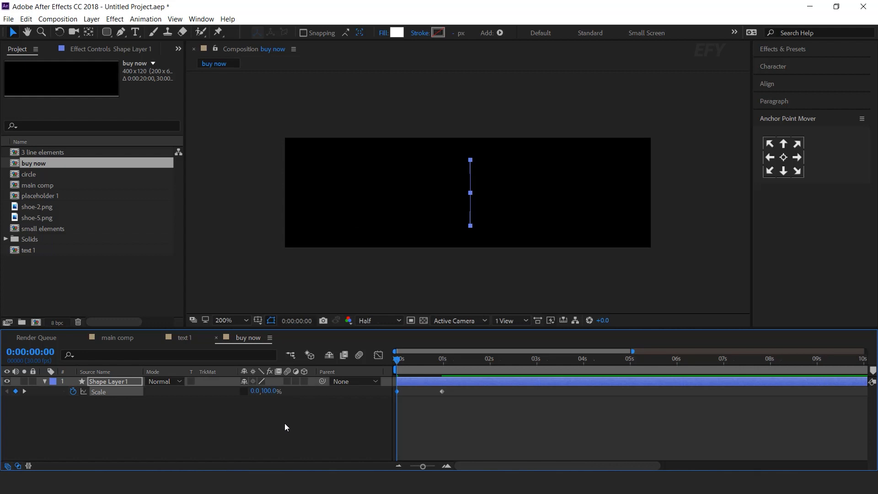
Step: Apply Easy Ease to both Scale keyframes and shape the speed graph for a fast start and slow finish
left_click_drag(463, 390, 347, 410)
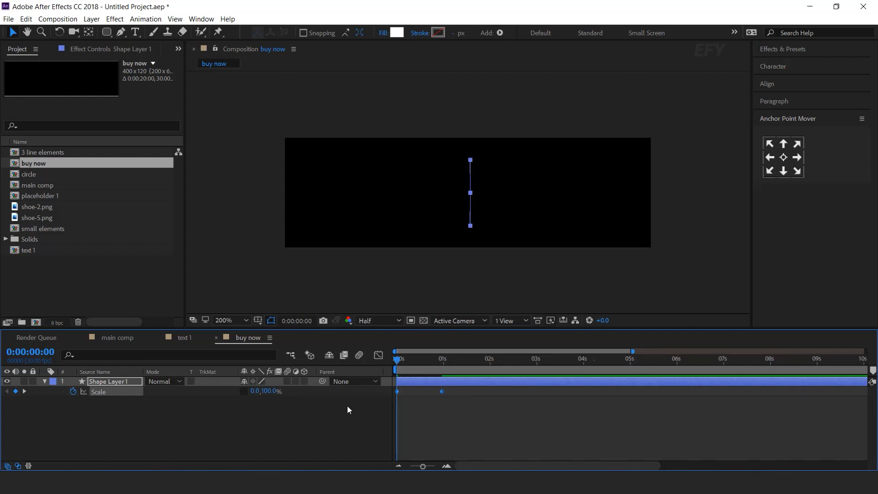
right_click(443, 392)
mouse_move(492, 385)
left_click(595, 415)
left_click(378, 355)
left_click_drag(452, 432, 416, 440)
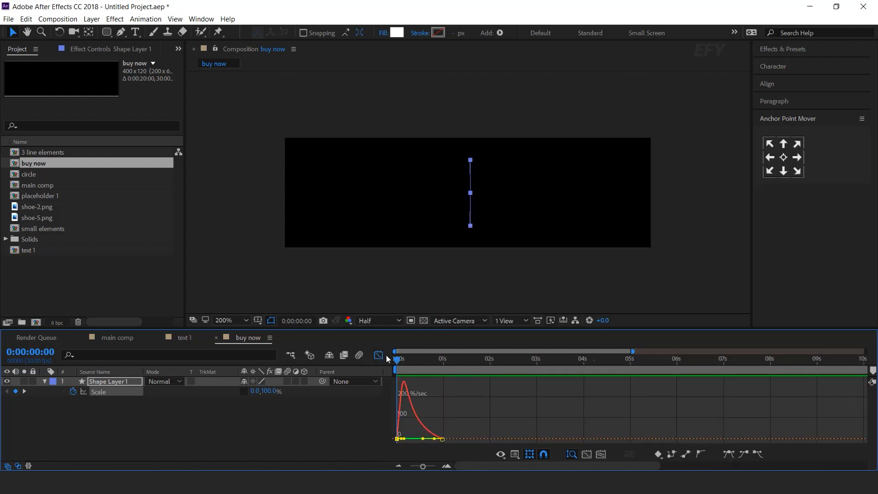
Step: Move the rectangle's end Scale keyframe to about frame 11 and preview the faster reveal
left_click(379, 355)
left_click(438, 392)
left_click_drag(430, 393, 422, 395)
key("space")
key("space")
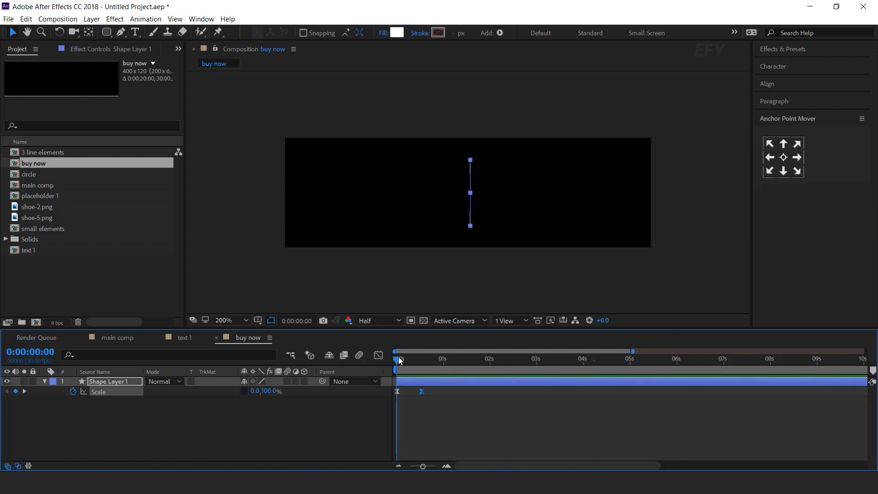
left_click(446, 467)
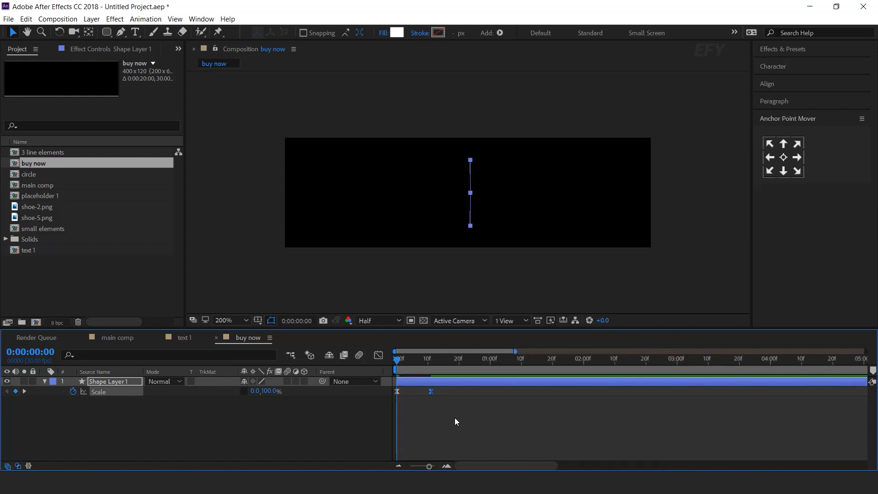
key("space")
key("space")
Step: Copy the $95 text layer from main comp and paste it into the buy now comp
left_click(220, 417)
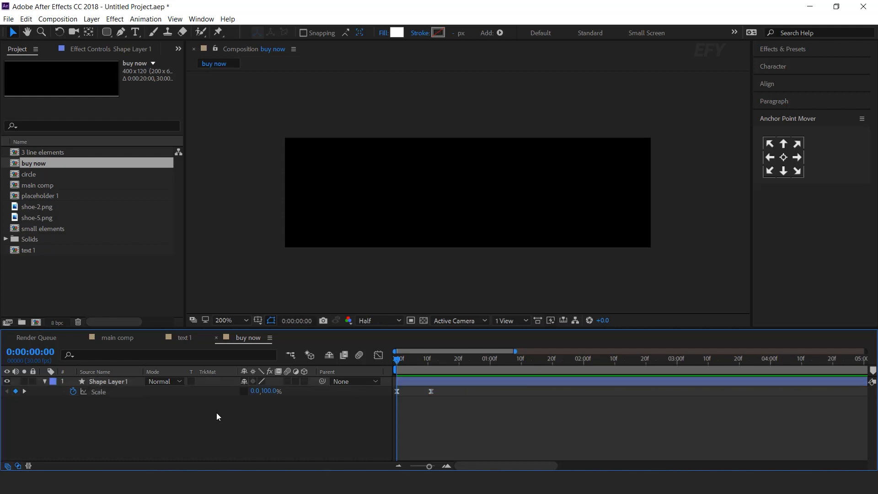
left_click(44, 382)
left_click_drag(402, 360, 535, 362)
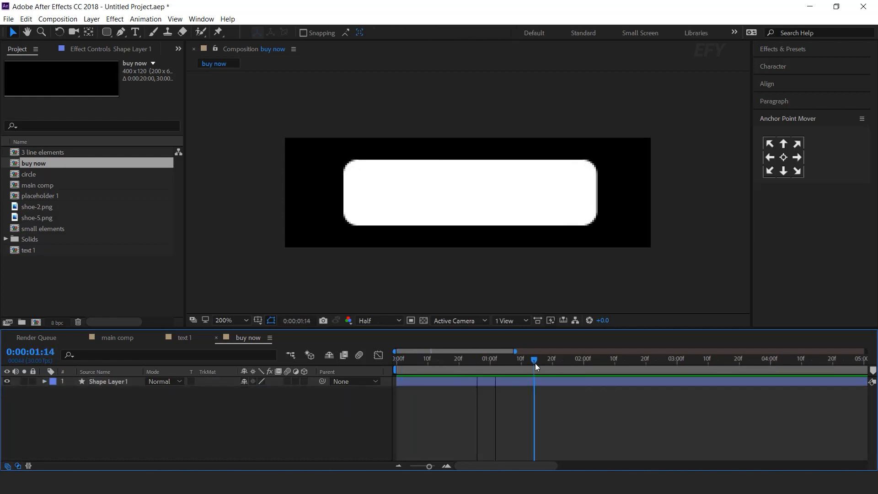
left_click(115, 340)
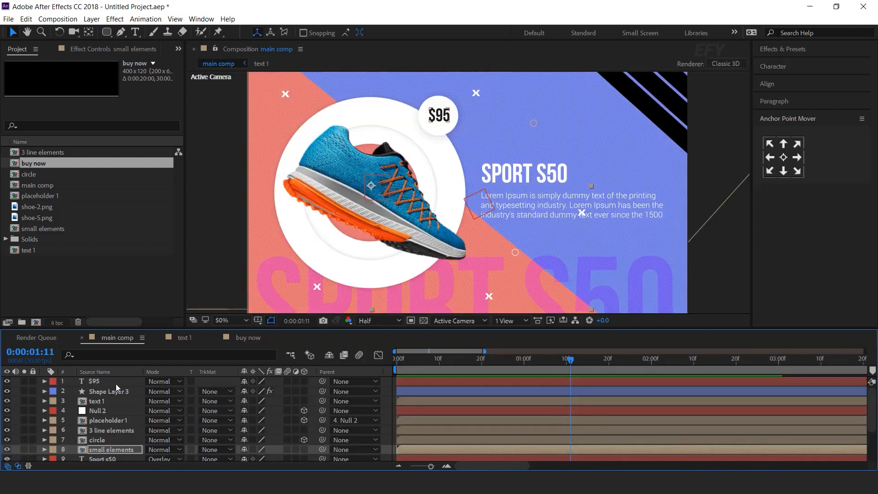
left_click(102, 383)
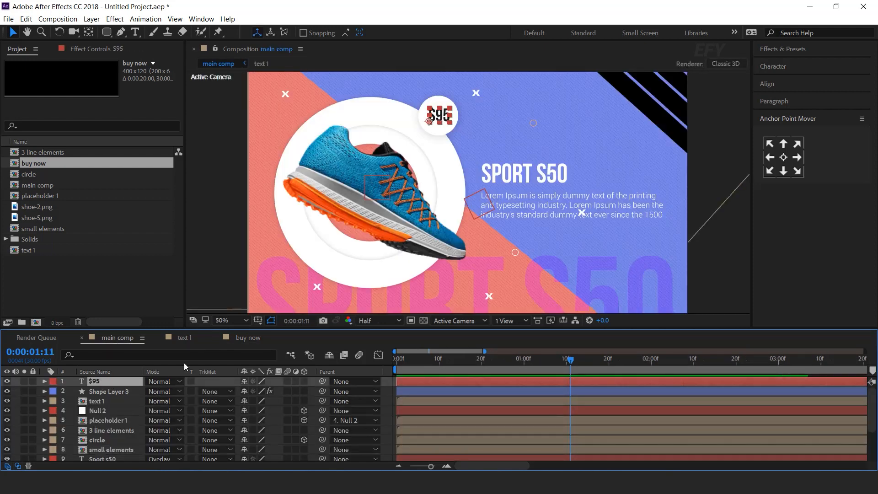
left_click(248, 340)
key("ctrl+v")
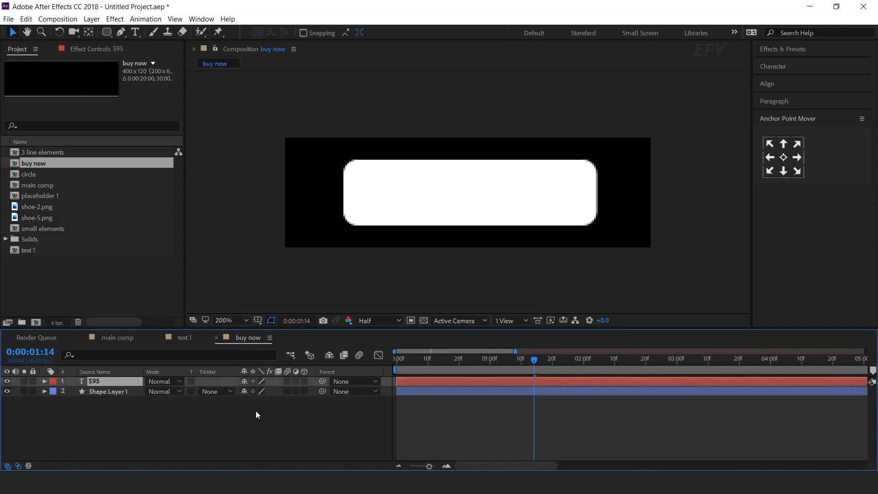
Step: Hide the rectangle layer, show the transparency grid and bring the pasted $95 text into the comp frame
left_click_drag(398, 364, 457, 361)
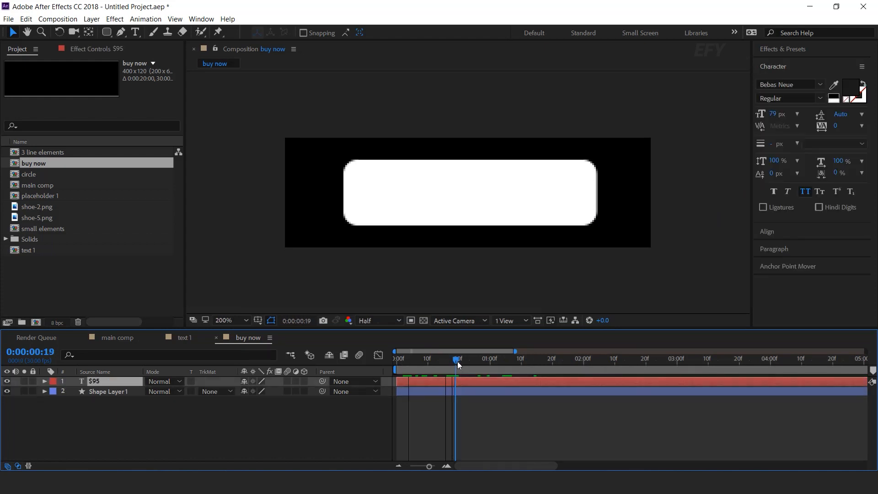
left_click(7, 391)
left_click(424, 320)
key("ctrl+t")
scroll(536, 212, "down", 2)
scroll(547, 219, "up", 1)
left_click(634, 360)
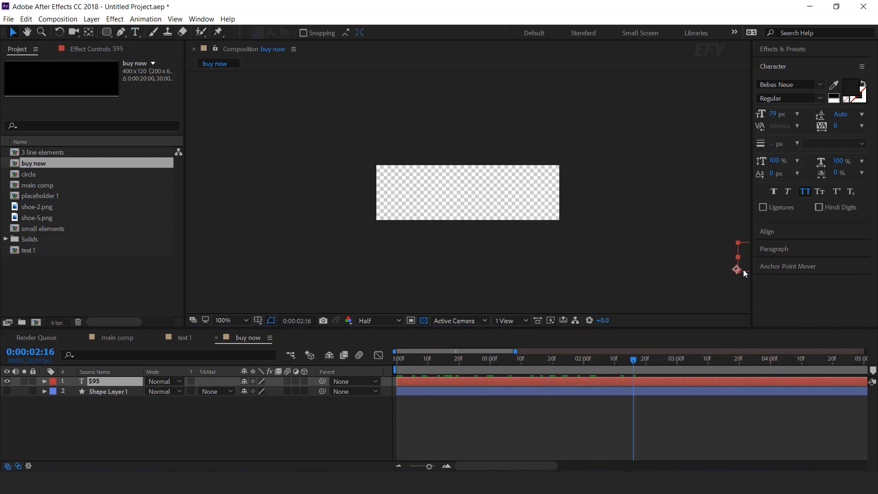
left_click_drag(737, 270, 399, 191)
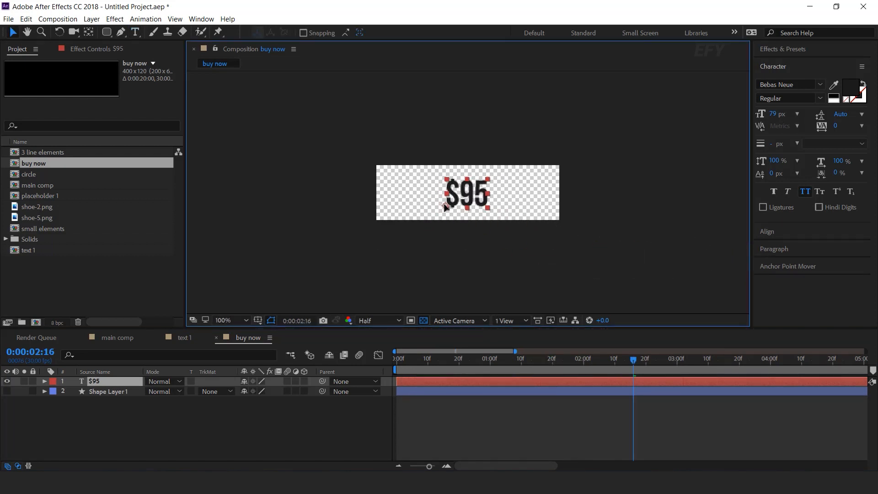
Step: Replace the pasted $95 text with Buy now and align it to the center of the comp
scroll(477, 198, "up", 1)
double_click(477, 198)
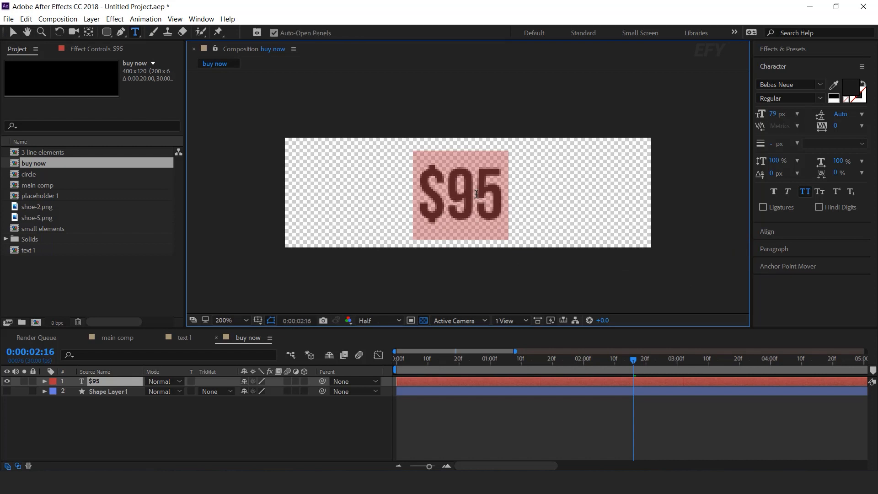
type("Buy now")
key("Escape")
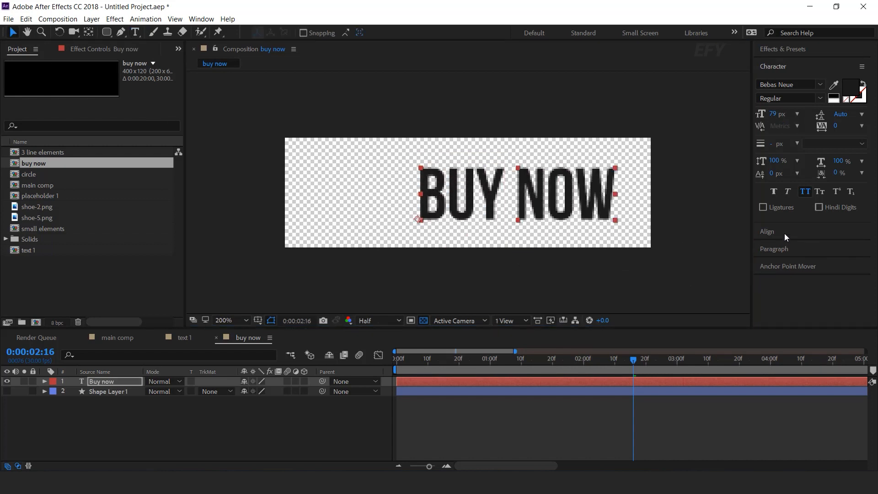
left_click(784, 233)
left_click(784, 111)
left_click(298, 426)
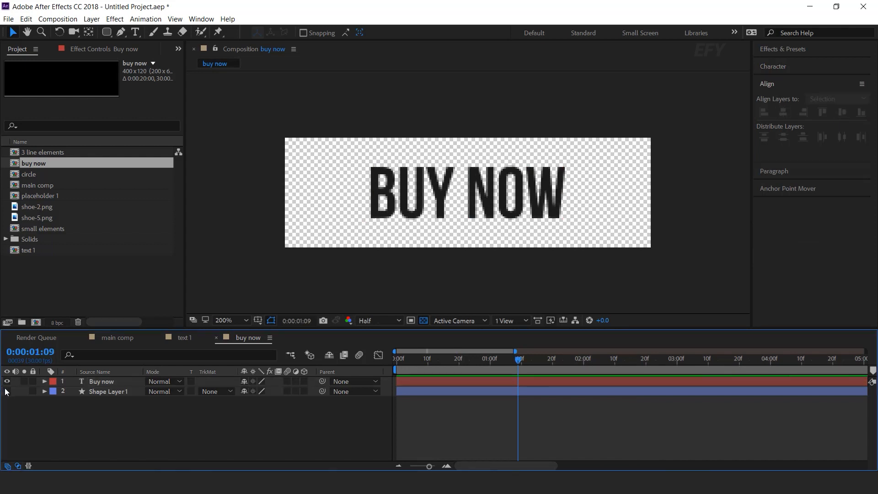
Step: Show the rectangle layer again, turn off the transparency grid and review the button's animation
left_click(7, 391)
key("space")
left_click(424, 321)
left_click_drag(407, 360, 574, 359)
Step: Set the Buy now text size to 52 px and center the text on the white rounded rectangle
left_click(536, 194)
left_click(768, 85)
left_click(773, 68)
left_click_drag(777, 113, 764, 113)
left_click_drag(462, 206, 495, 200)
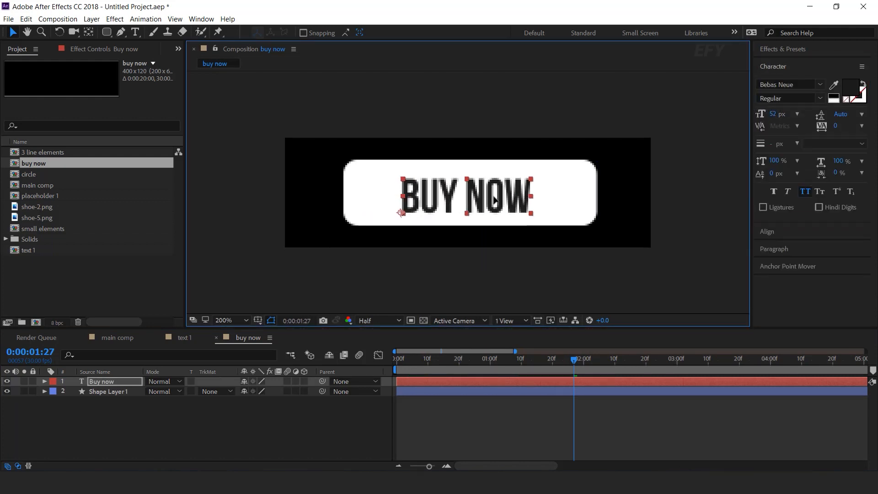
left_click(434, 433)
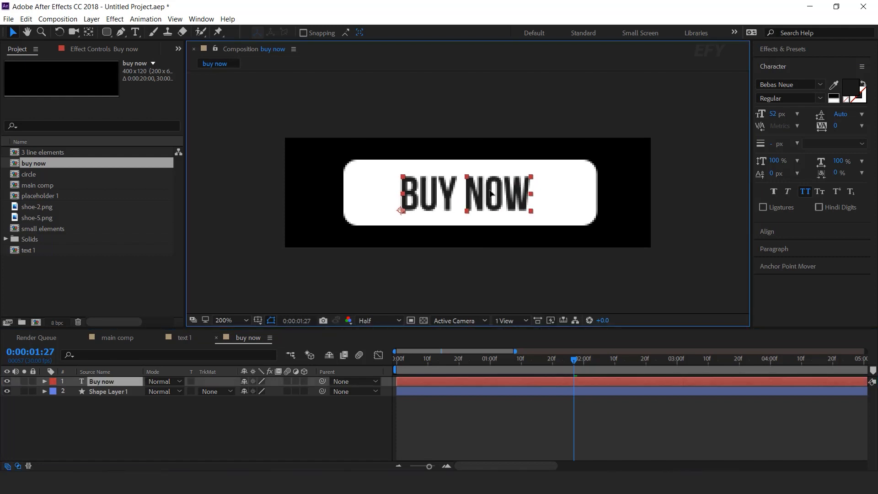
scroll(582, 193, "down", 1)
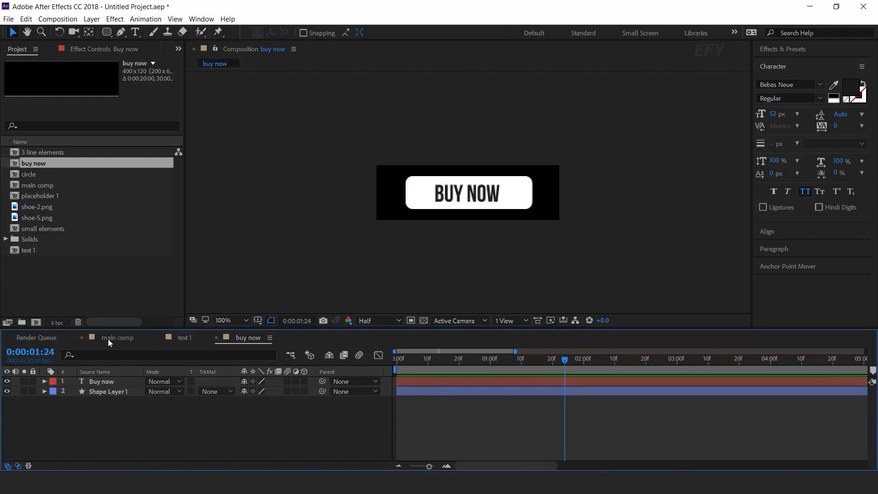
Step: Add the buy now comp as the top layer of main comp, place it below the paragraph text and preview
left_click(108, 341)
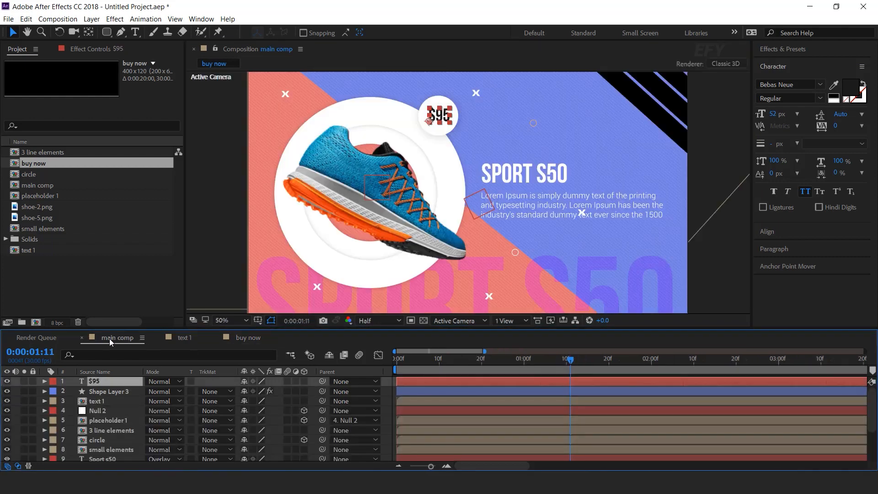
left_click(71, 279)
left_click(48, 163)
left_click_drag(14, 165, 116, 383)
left_click_drag(511, 192, 507, 233)
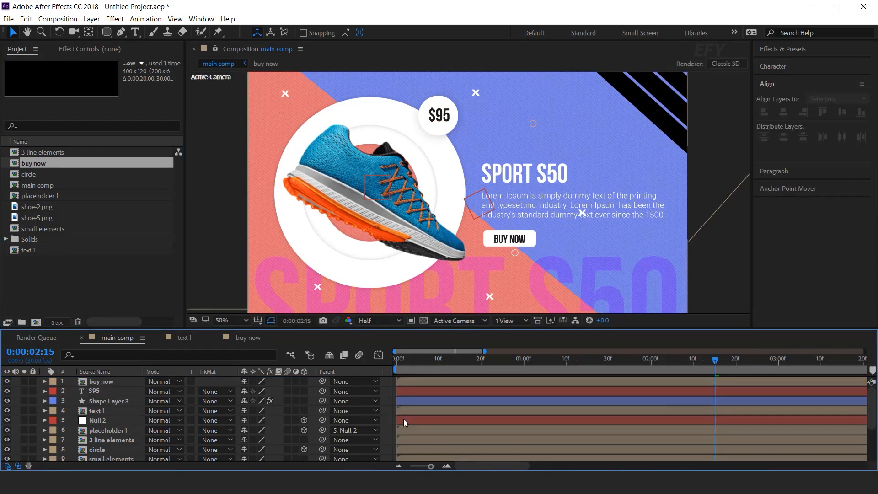
left_click_drag(425, 357, 388, 374)
key("space")
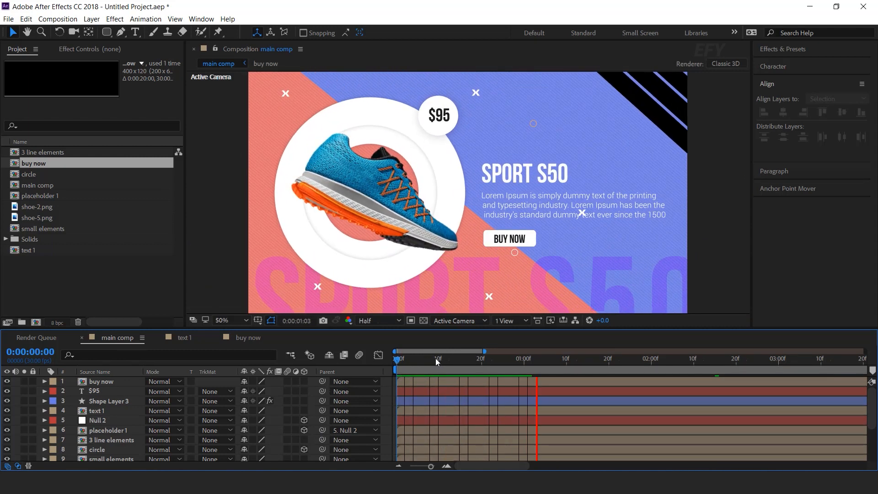
Step: Hide all layers above Sport s50, keeping the background, adjustment and Sport s50 layers visible, and preview their animation
left_click(524, 359)
key("space")
key("space")
key("comma")
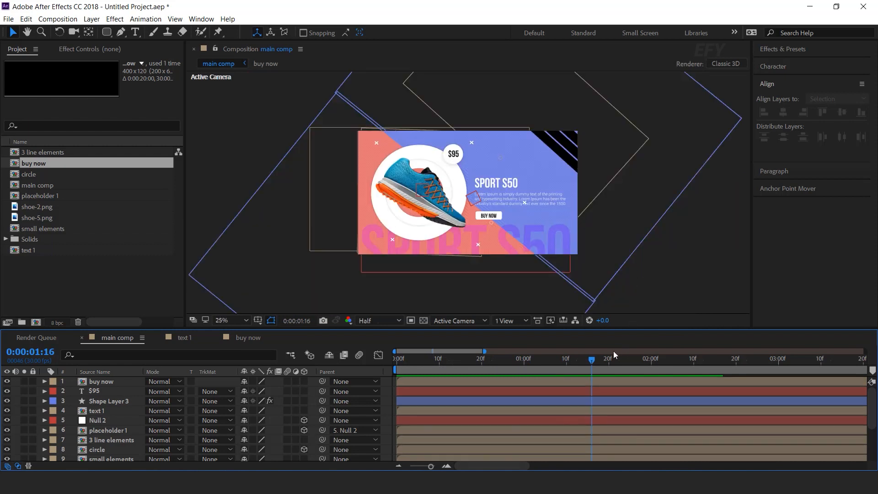
scroll(613, 389, "down", 3)
left_click(431, 361)
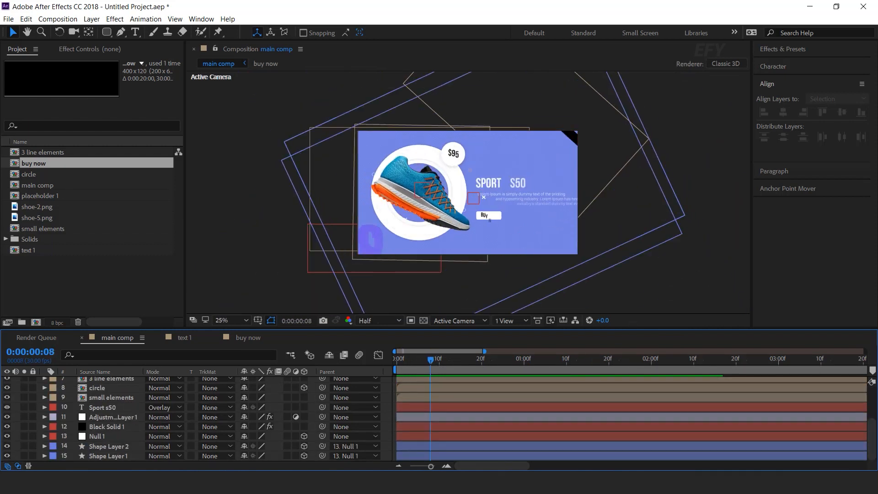
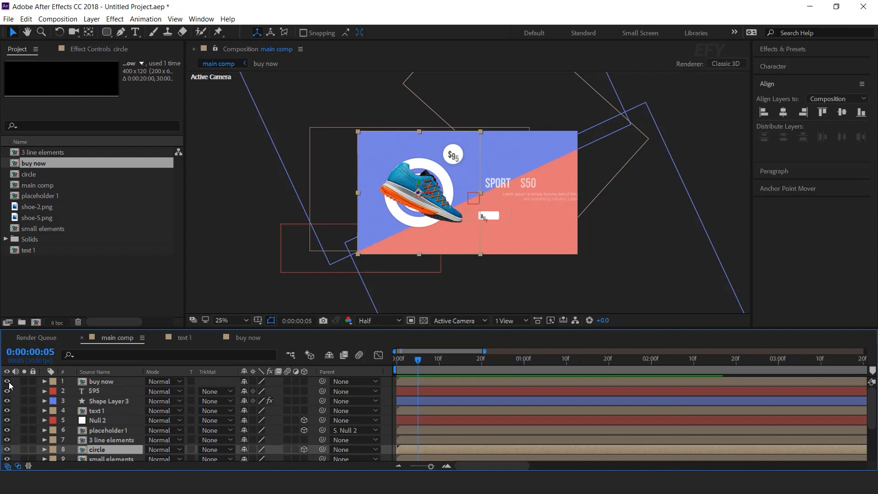
left_click_drag(9, 386, 8, 450)
scroll(19, 429, "down", 3)
left_click_drag(8, 402, 8, 428)
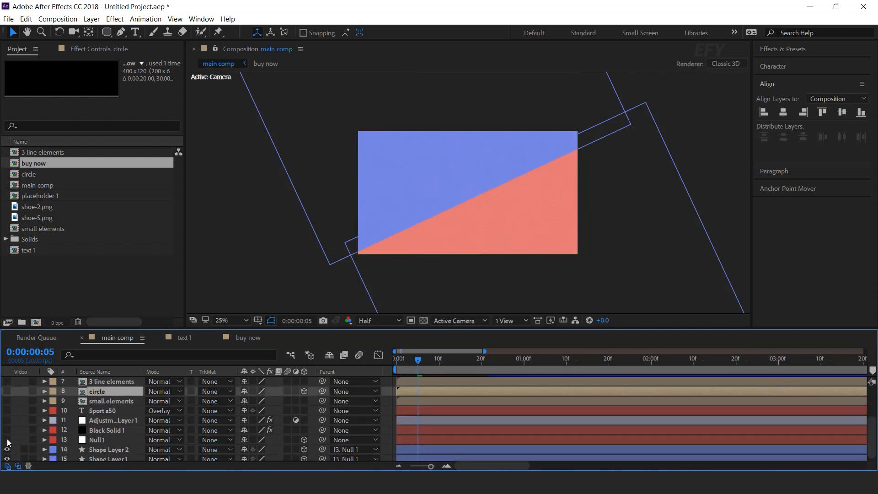
scroll(7, 438, "down", 1)
left_click(7, 417)
left_click(6, 408)
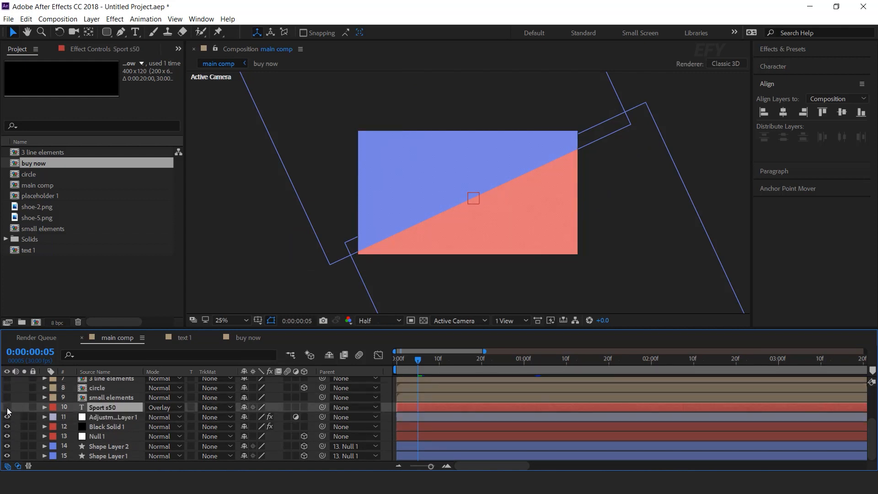
key("space")
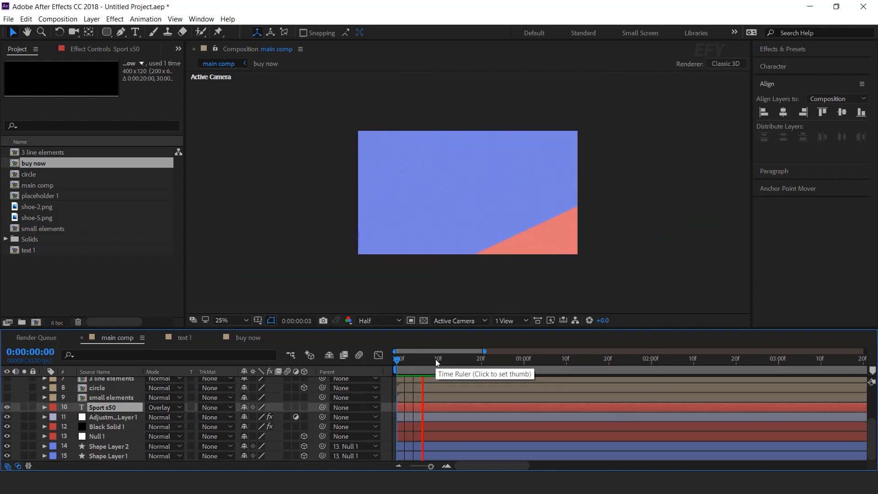
left_click_drag(446, 359, 495, 360)
Step: Show the circle layer, shift it to start at about frame 4 and preview its timing
left_click(109, 387)
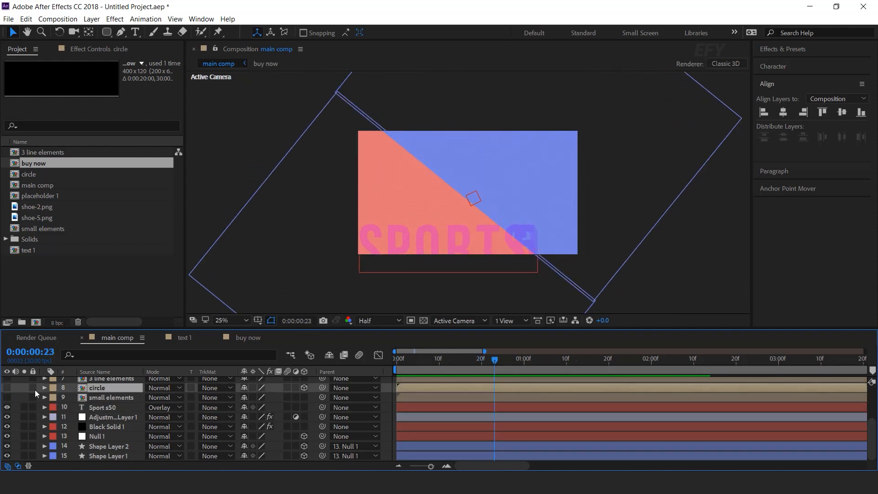
left_click(7, 388)
left_click(422, 359)
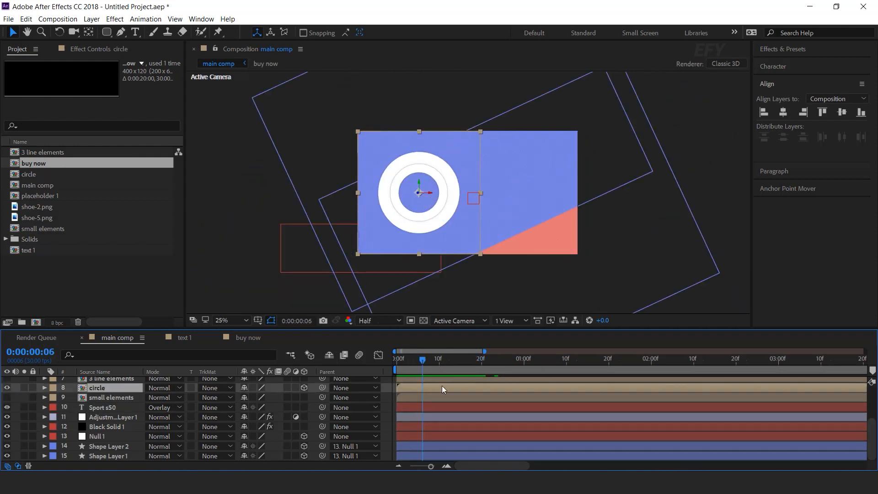
left_click_drag(442, 387, 460, 389)
key("space")
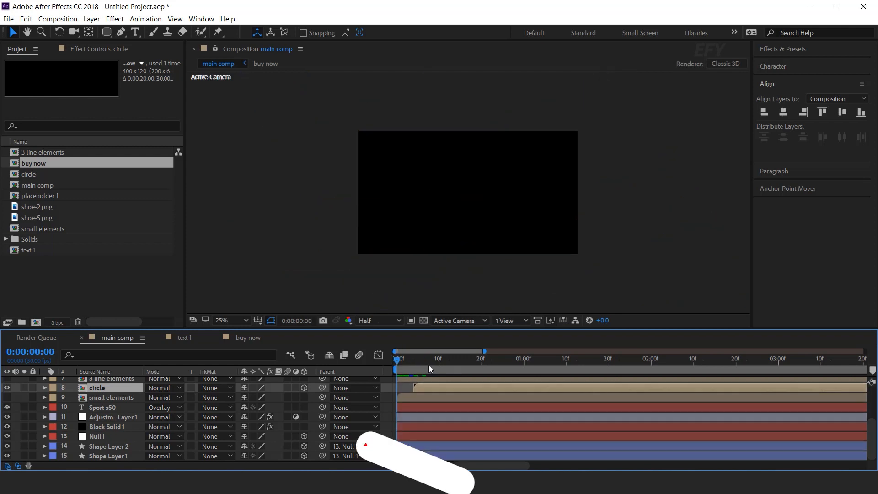
left_click_drag(412, 359, 449, 360)
scroll(114, 408, "up", 3)
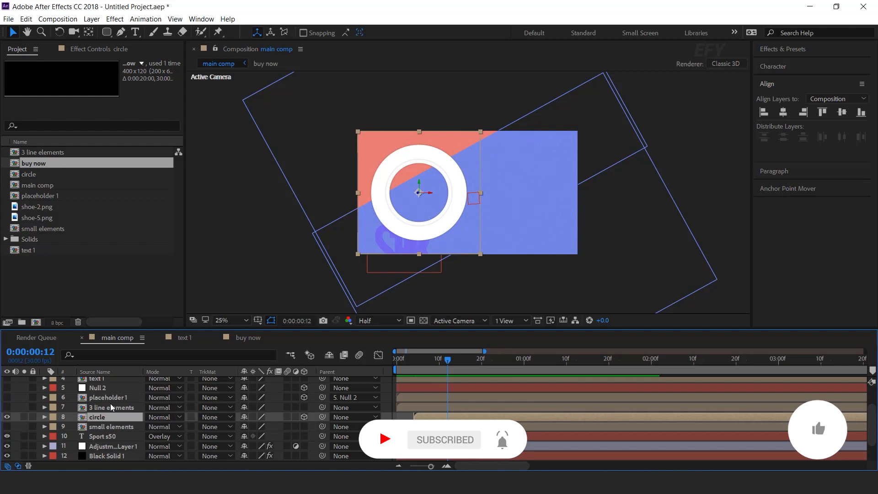
Step: Show the placeholder 1 shoe layer and shift it to start at frame 8, after the circle
left_click(110, 398)
left_click(6, 397)
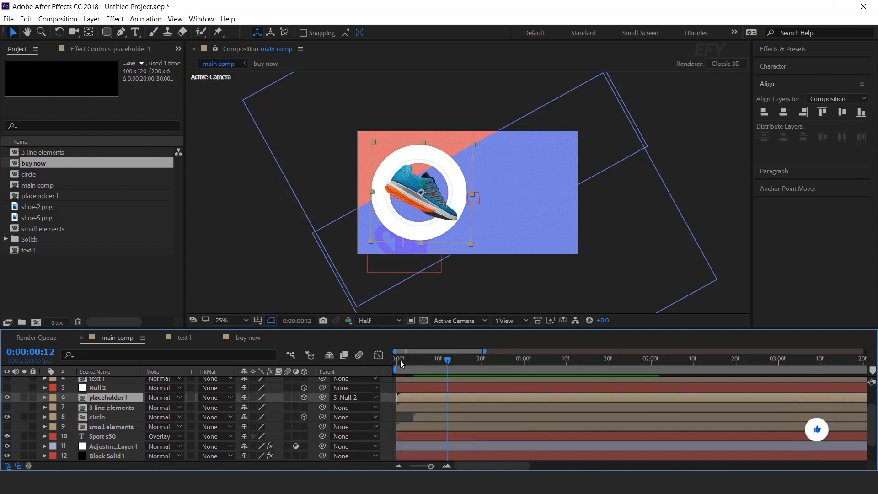
left_click(420, 361)
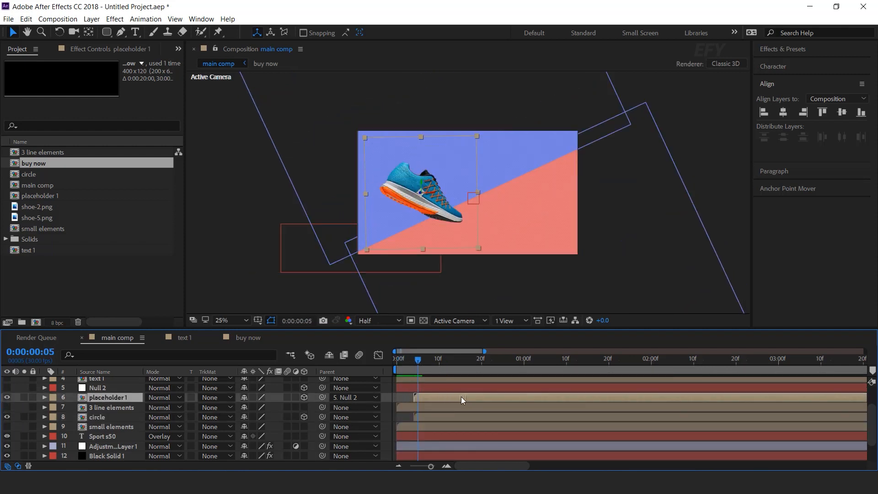
mouse_move(412, 364)
left_mouse_down()
mouse_move(396, 362)
mouse_move(422, 362)
left_mouse_up()
left_click_drag(431, 396, 451, 395)
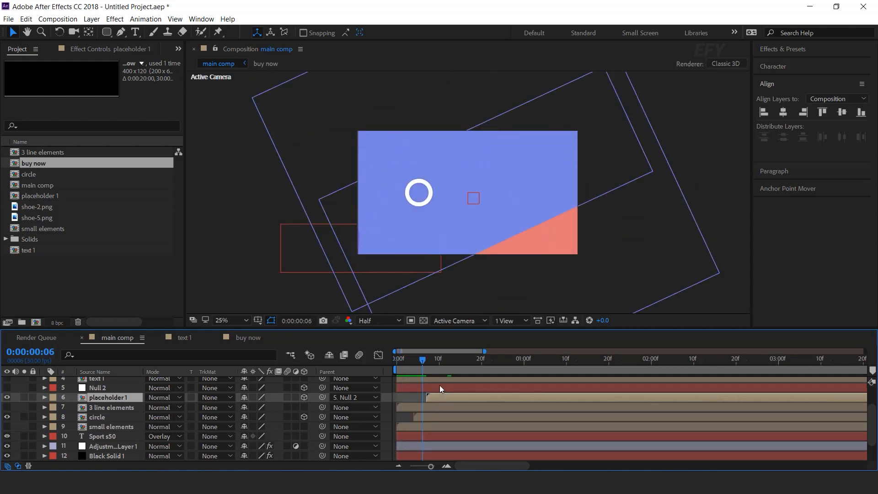
key("Page_Down")
key("Page_Down")
key("[")
Step: Show Null 2, shift it to start at frame 8 together with the shoe layer, and preview
left_click(418, 388)
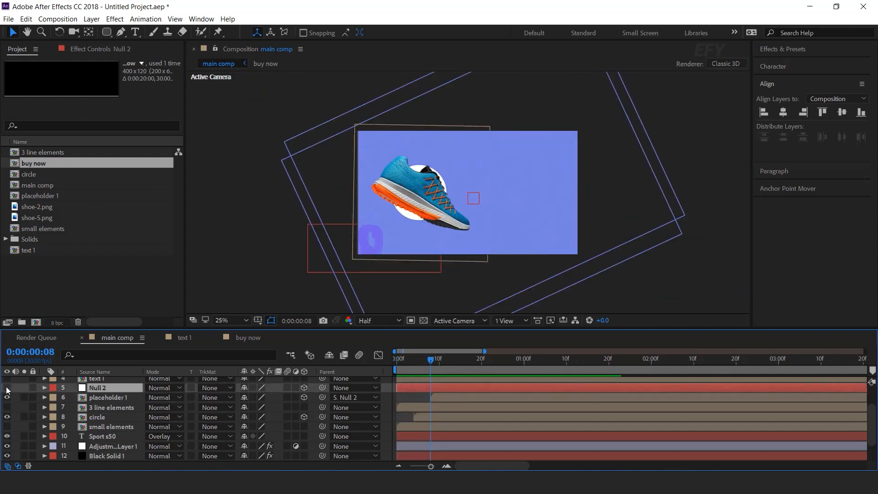
left_click_drag(433, 386, 482, 388)
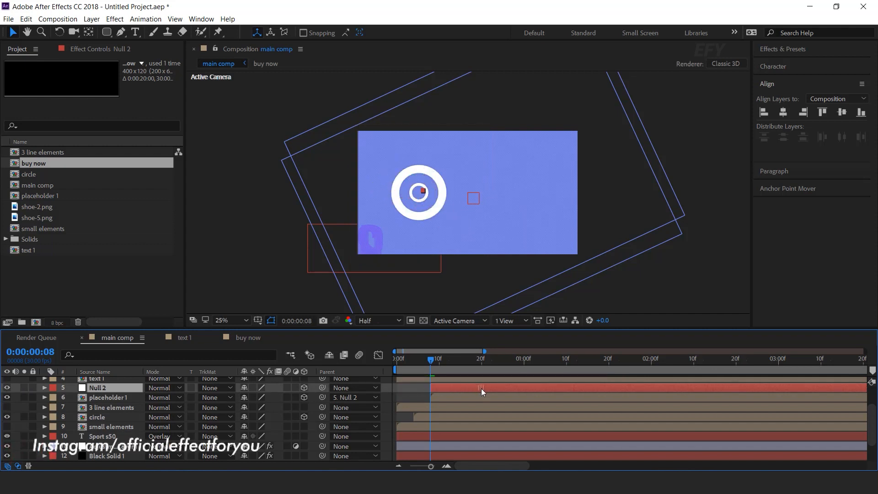
left_click(394, 362)
key("space")
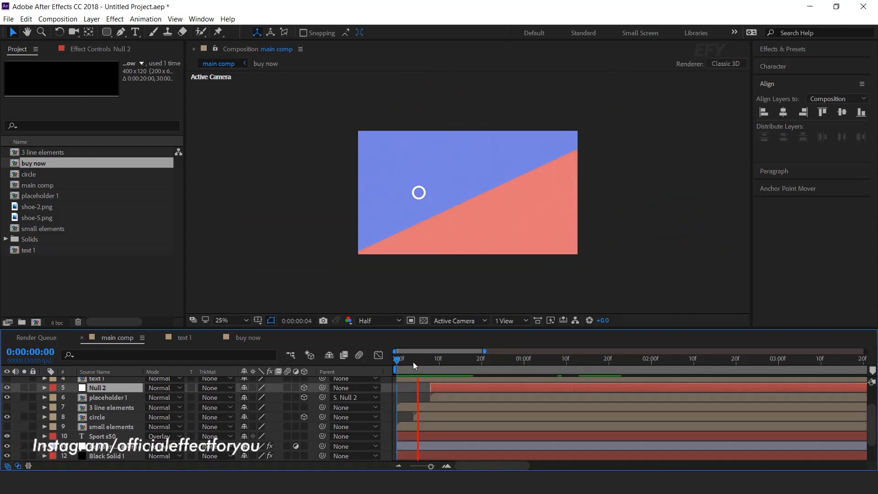
key("space")
key("space")
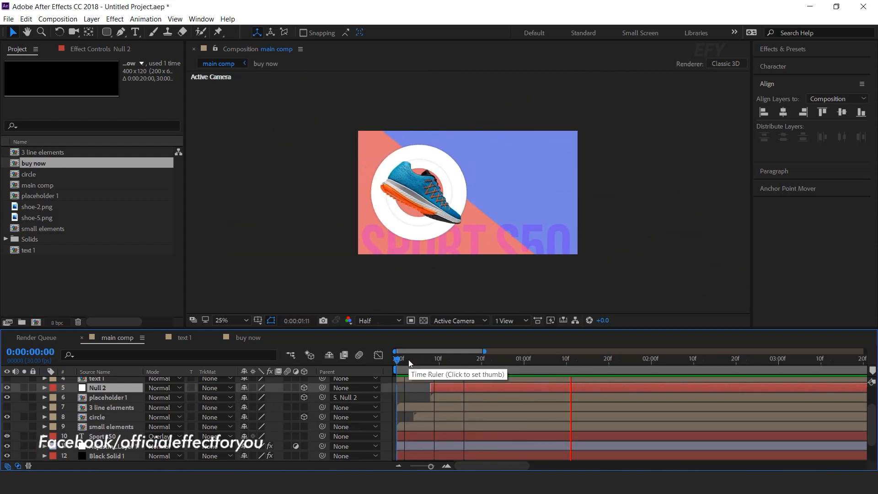
left_click_drag(408, 359, 486, 358)
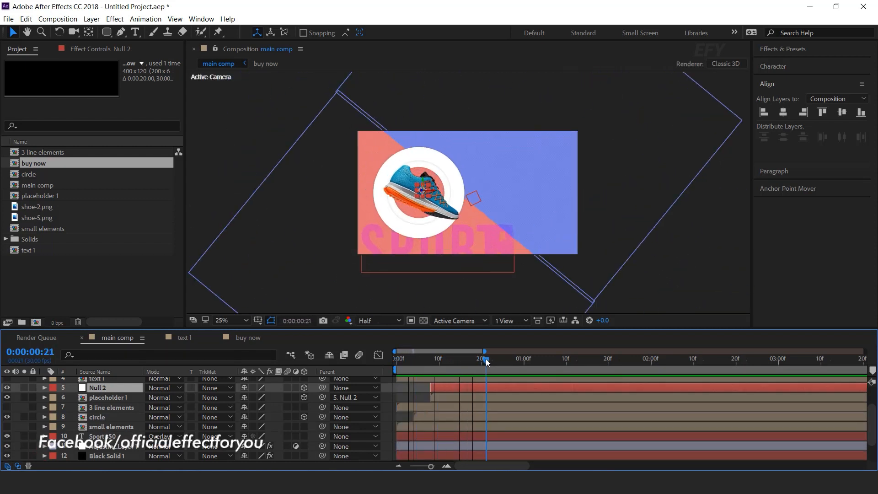
Step: Show the $95 text and Shape Layer 3, shift both to start at about frame 14, and preview
scroll(121, 431, "up", 2)
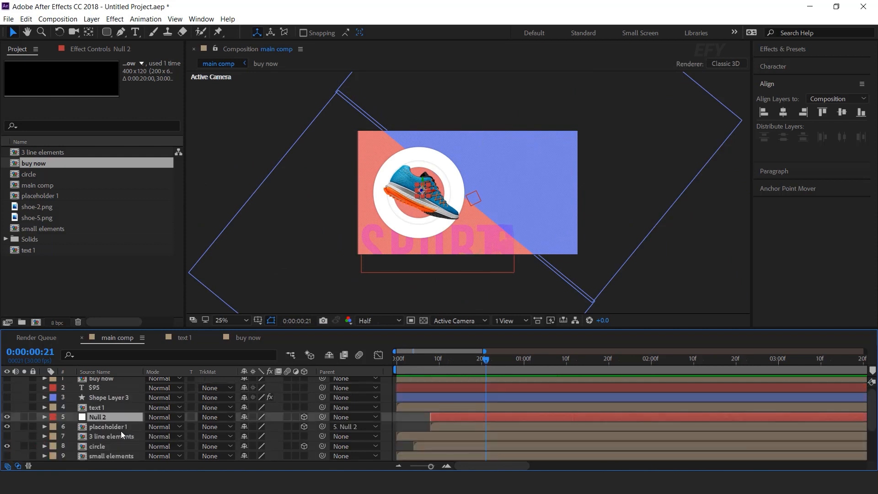
scroll(121, 431, "up", 1)
left_click(102, 408)
left_click(116, 400)
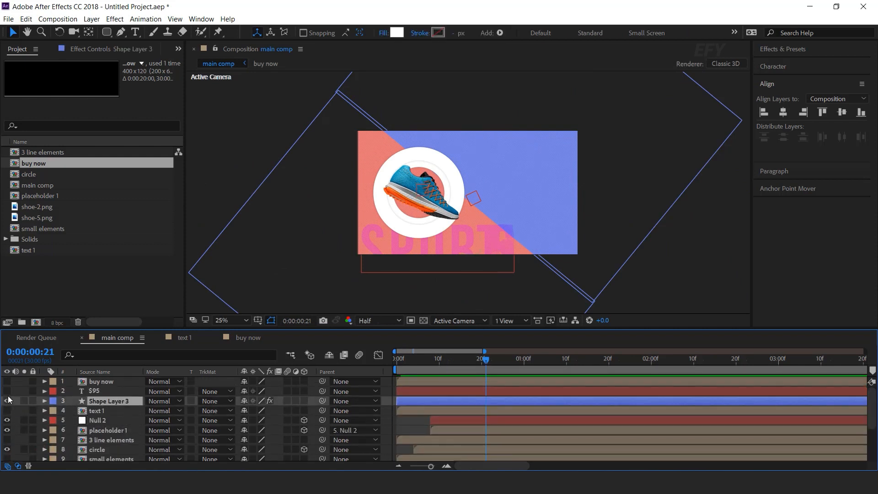
left_click(7, 391)
key("space")
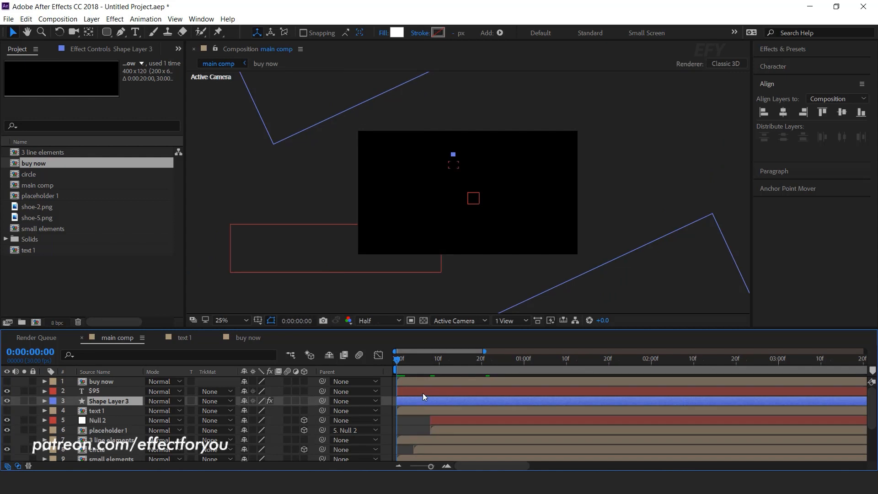
left_click(423, 394, "ctrl")
left_click_drag(422, 401, 506, 399)
left_click_drag(414, 359, 397, 359)
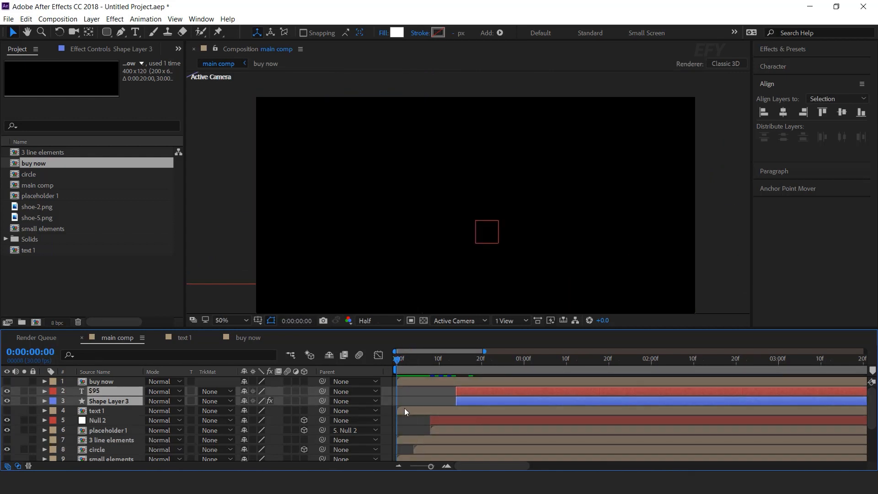
left_click(391, 404)
key("space")
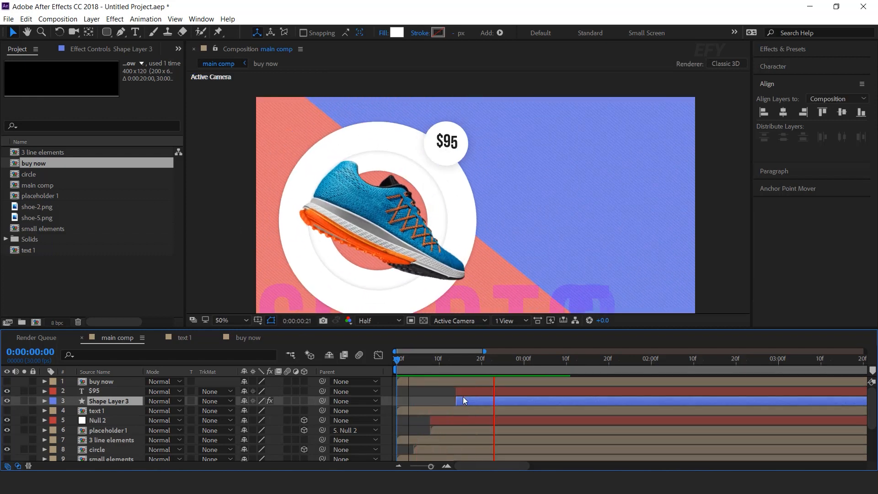
Step: Delay the $95 text about 3 frames after its circle, to about frame 17, and preview the timing
left_click(451, 358)
left_click_drag(471, 392, 484, 391)
key("space")
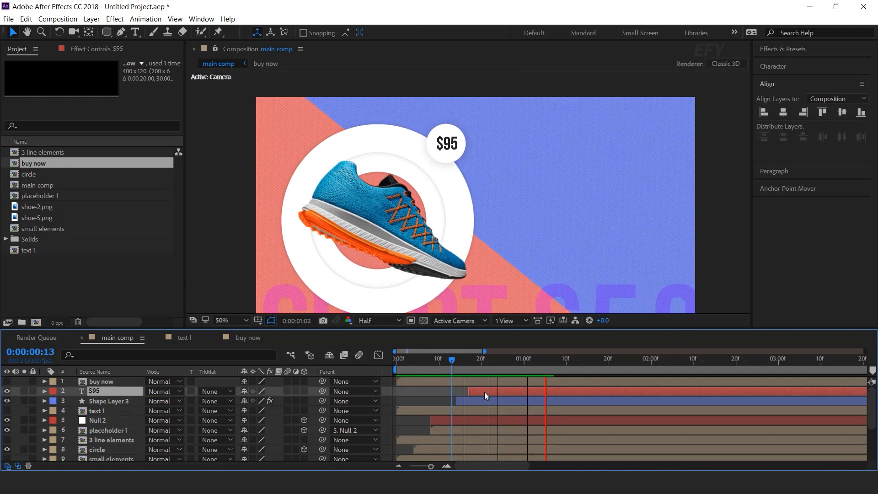
left_click_drag(402, 359, 377, 367)
key("space")
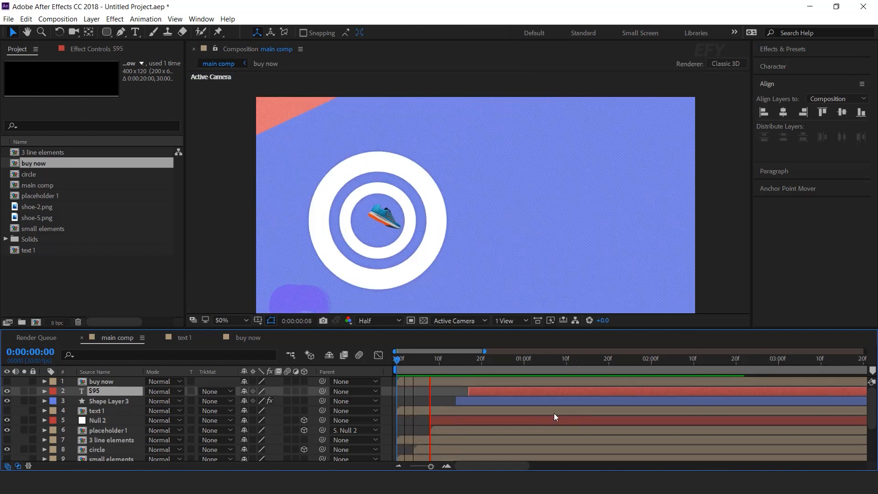
left_click(427, 358)
key("comma")
key("space")
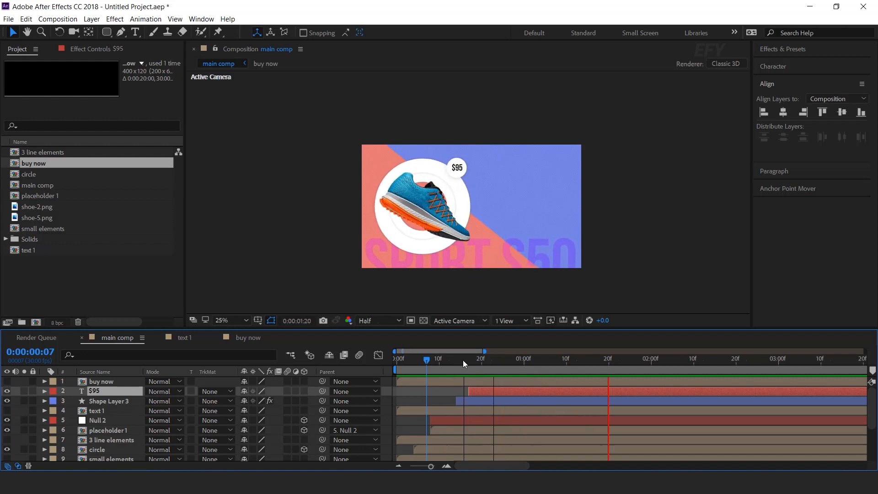
Step: Show the small elements layer, shift it to start at frame 15 and preview its burst
left_click(506, 360)
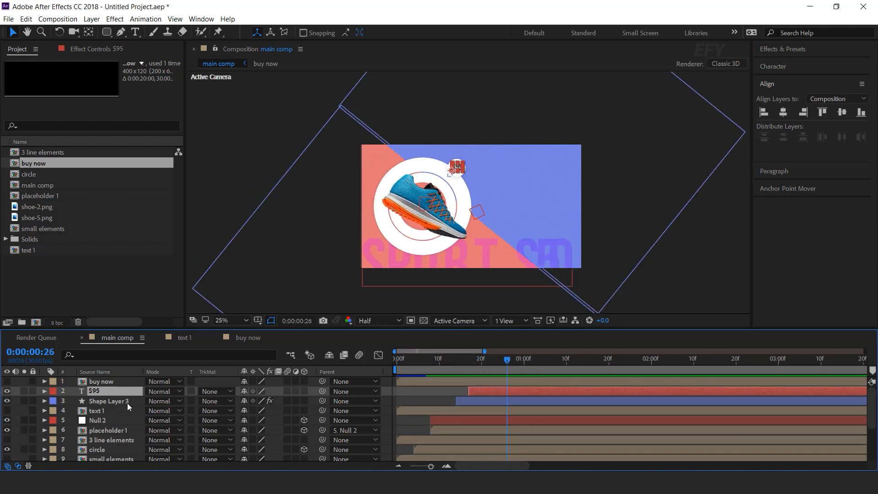
scroll(115, 416, "down", 3)
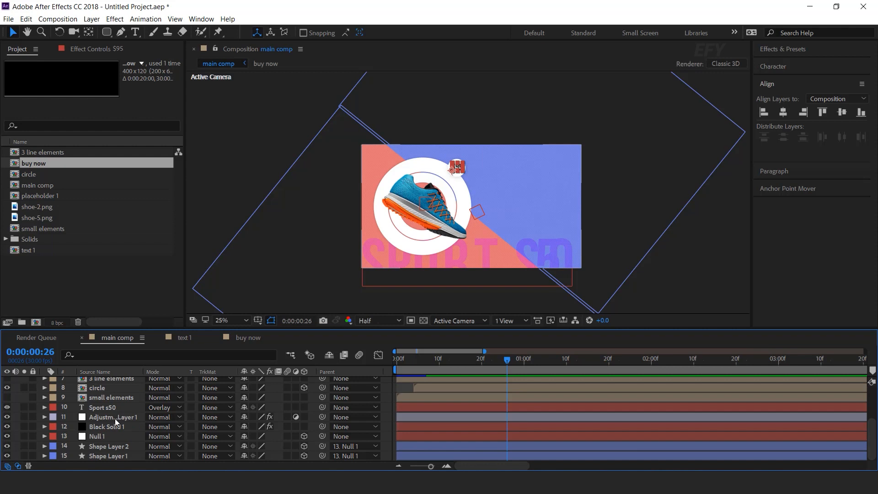
left_click(117, 398)
left_click(7, 398)
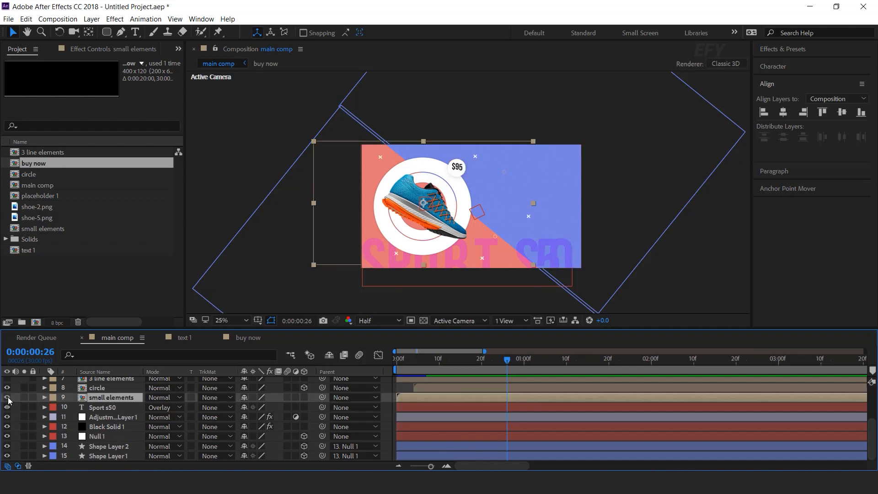
left_click_drag(487, 398, 491, 398)
mouse_move(451, 361)
left_mouse_down()
mouse_move(468, 362)
mouse_move(438, 364)
mouse_move(458, 365)
left_mouse_up()
left_click_drag(489, 401, 481, 402)
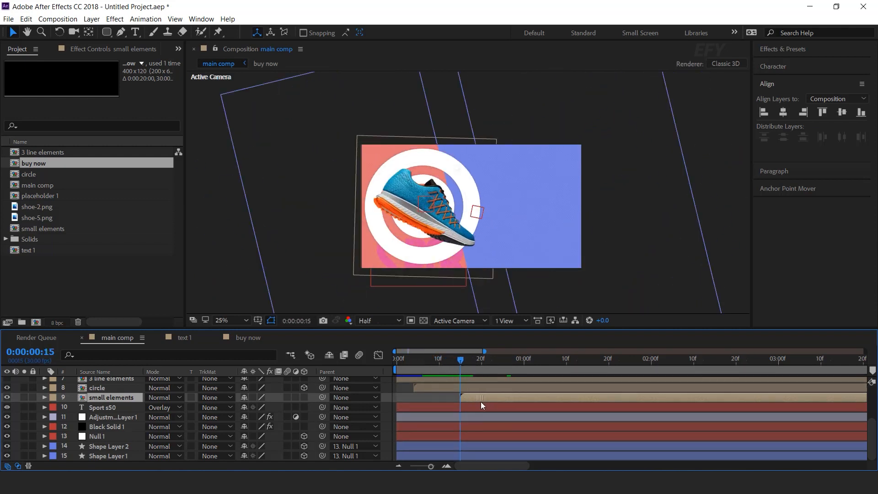
left_click_drag(448, 361, 388, 367)
key("space")
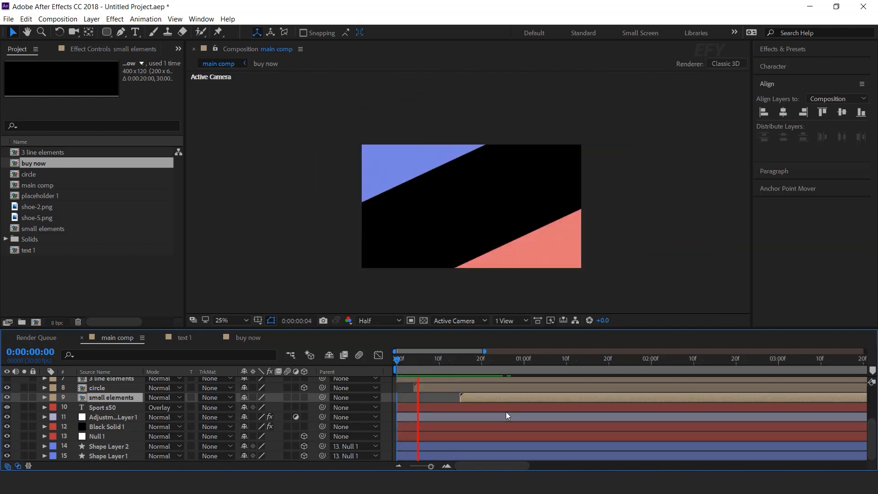
left_click(460, 360)
left_click_drag(460, 359, 537, 363)
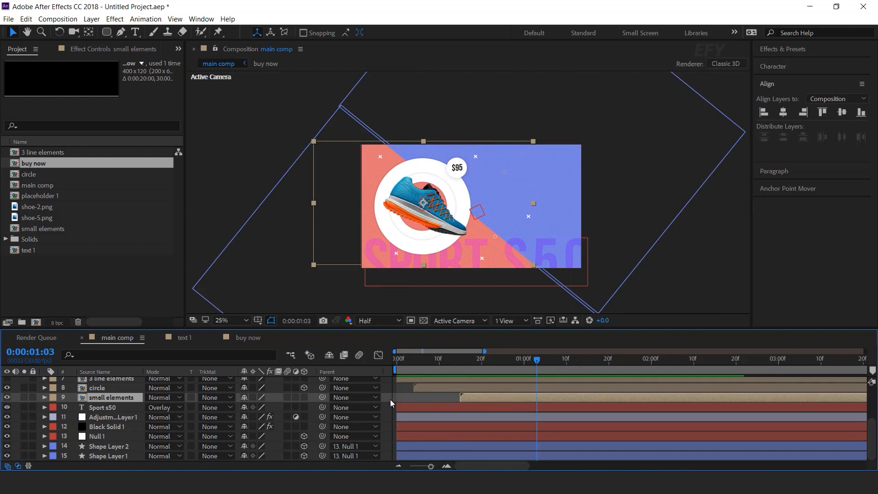
Step: Show the 3 line elements layer and shift it to start at about frame 3
left_click(111, 388)
left_click(116, 380)
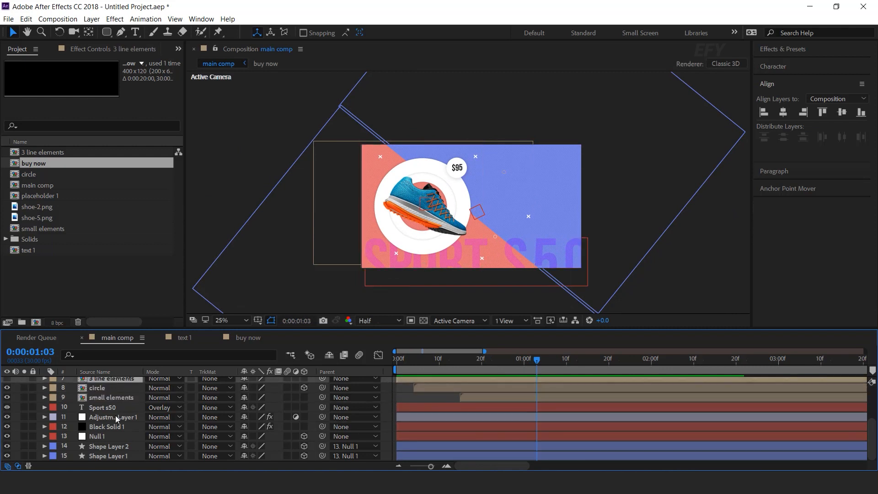
scroll(97, 418, "up", 1)
left_click(443, 360)
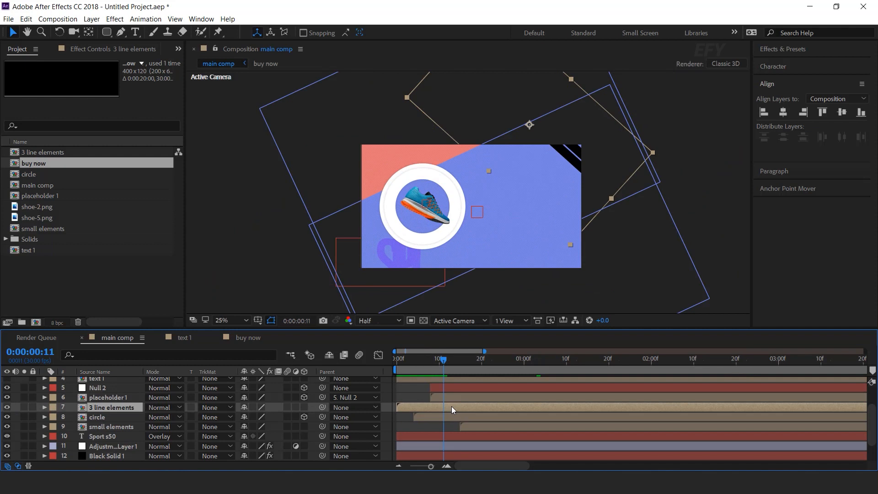
left_click_drag(452, 407, 465, 407)
left_click_drag(402, 361, 391, 361)
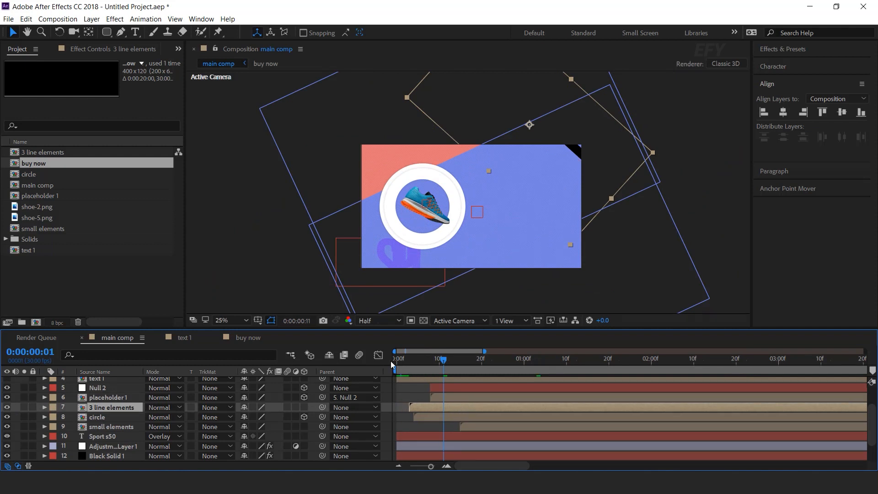
Step: Preview the main comp animation to check the timing of the 3 line elements layer
key("space")
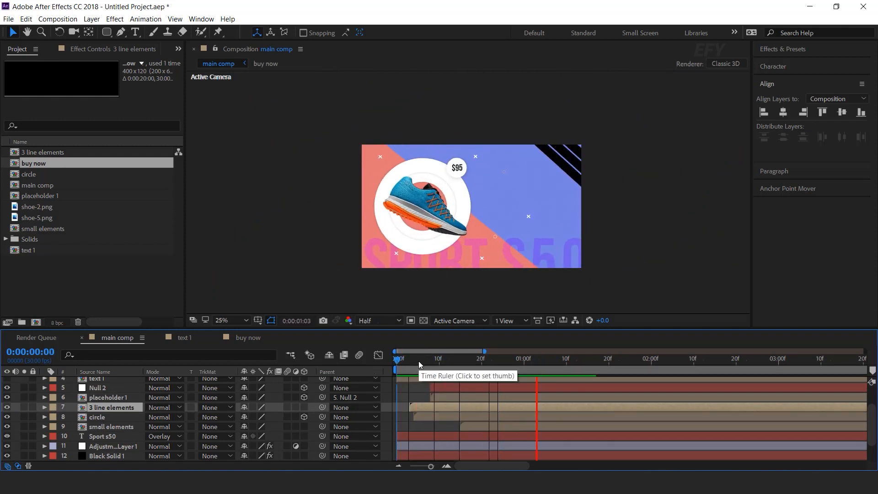
left_click_drag(419, 361, 539, 361)
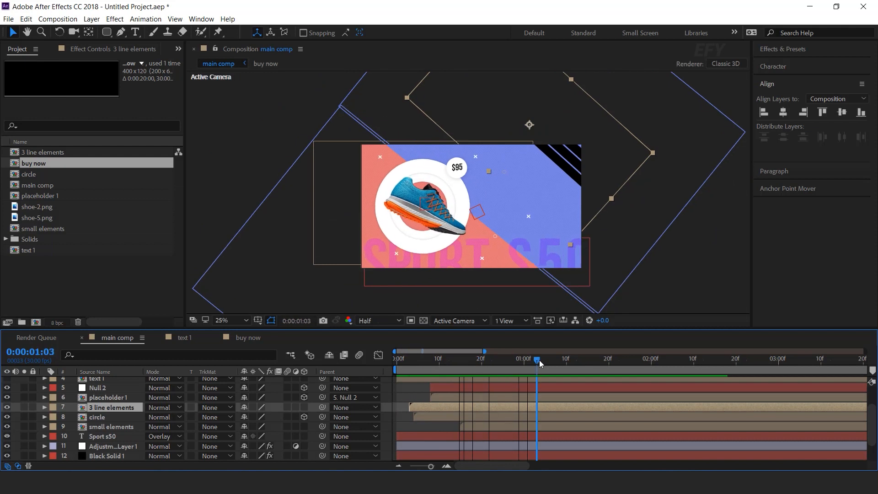
left_click(490, 361)
Step: Show the text 1 layer, shift it to start at about frame 11 and scrub through its entrance
scroll(90, 425, "up", 3)
scroll(90, 424, "up", 1)
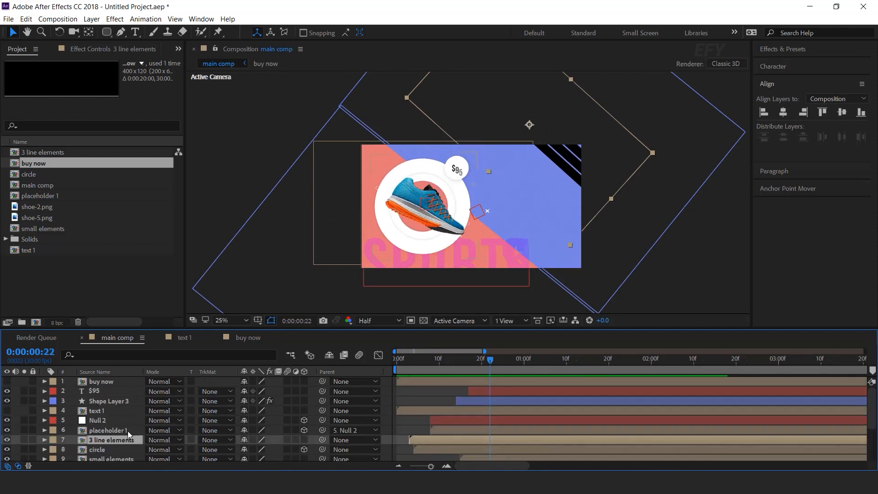
left_click(111, 410)
left_click(8, 410)
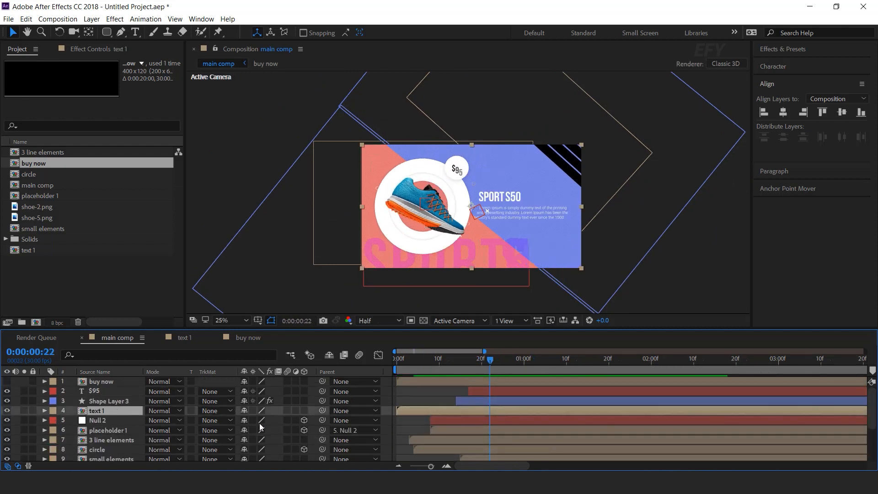
left_click_drag(420, 411, 471, 408)
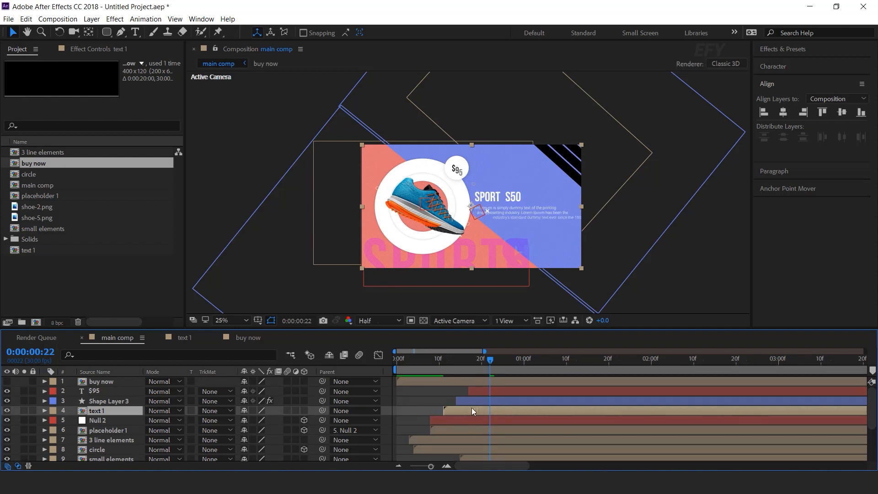
left_click_drag(404, 359, 513, 361)
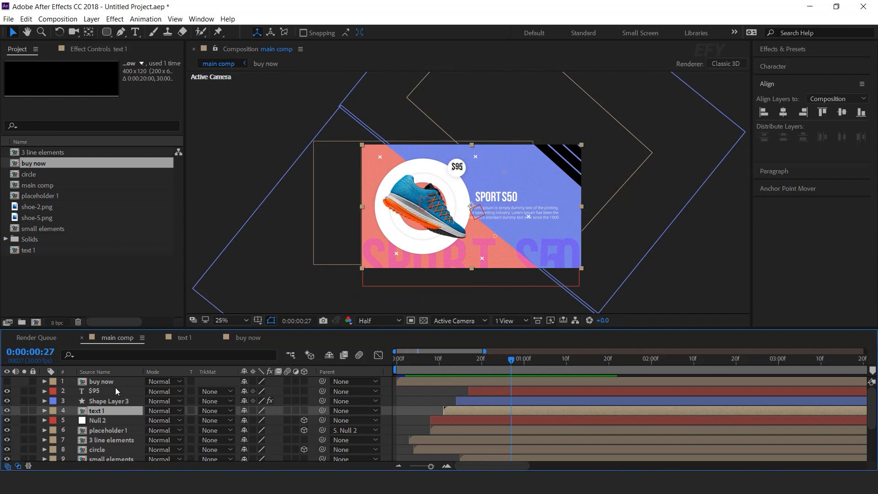
Step: Show the buy now layer, shift it to start at about frame 15 and preview the timing
left_click(72, 382)
left_click(6, 382)
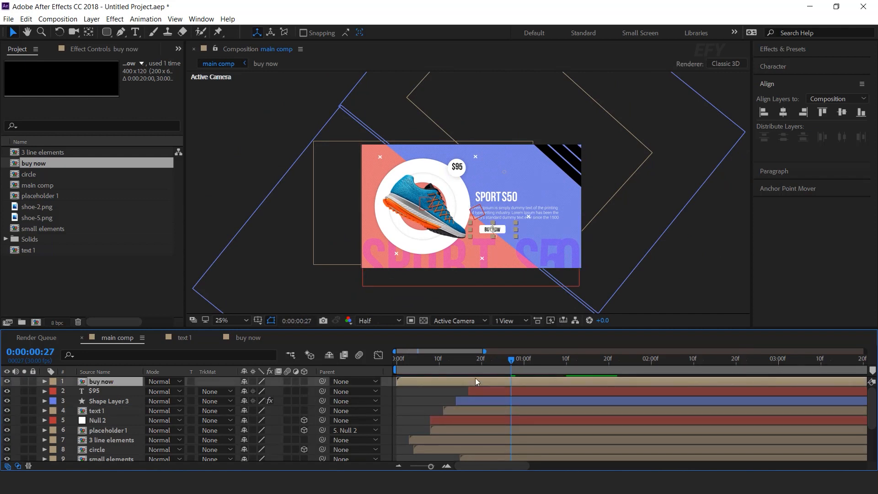
left_click_drag(418, 384, 543, 378)
key("space")
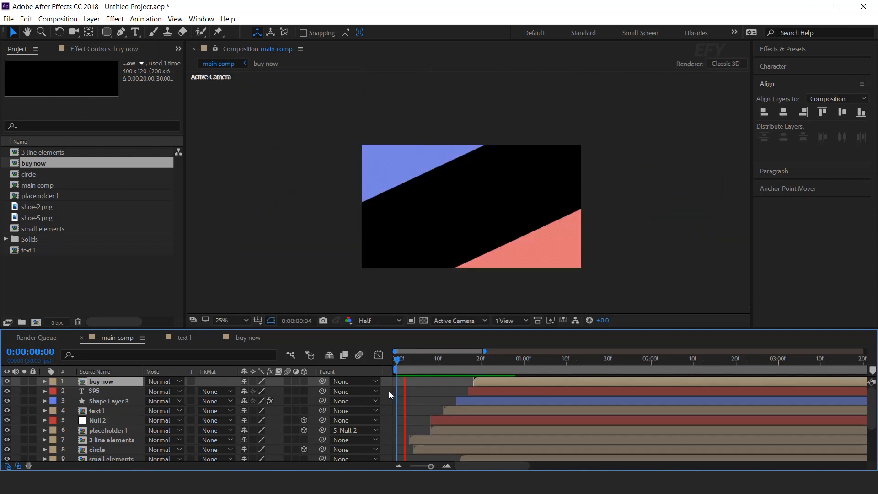
left_click_drag(473, 361, 610, 364)
left_click(390, 382)
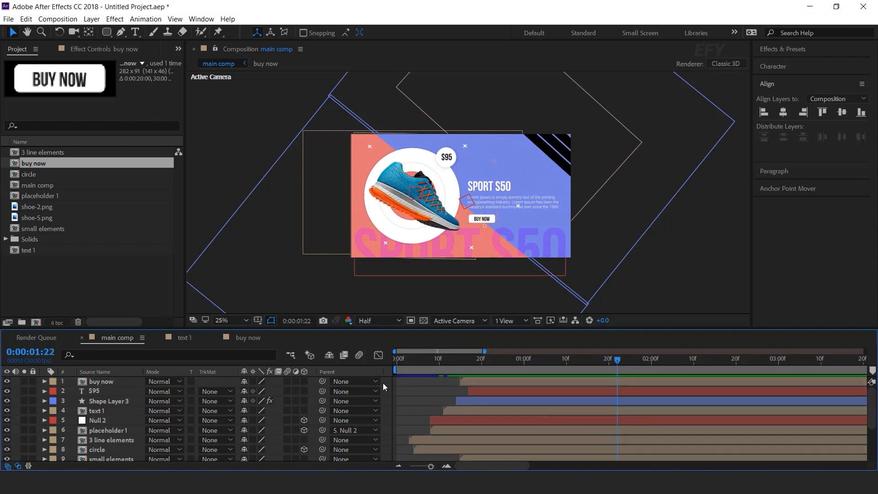
Step: Create a new adjustment layer above all the layers in main comp
right_click(391, 381)
mouse_move(437, 274)
left_click(565, 354)
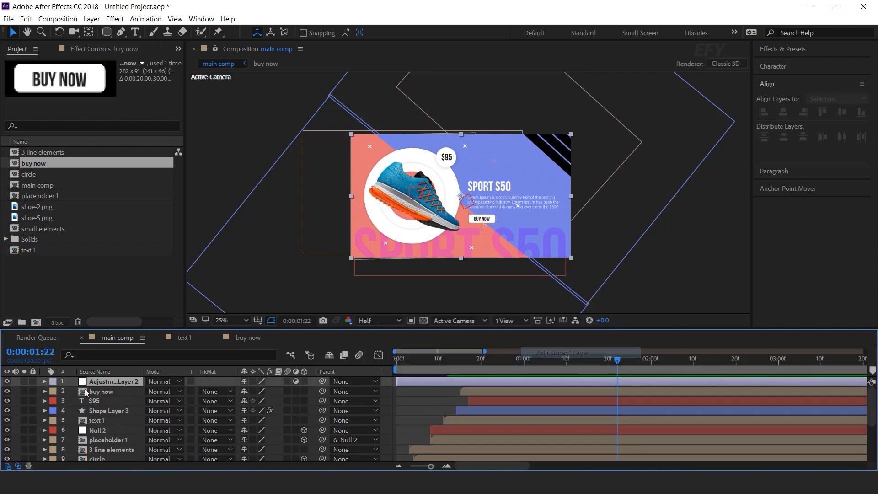
Step: Apply the Vibrance effect to the new adjustment layer, set Vibrance to 66 and compare the image with and without it
key("ctrl+space")
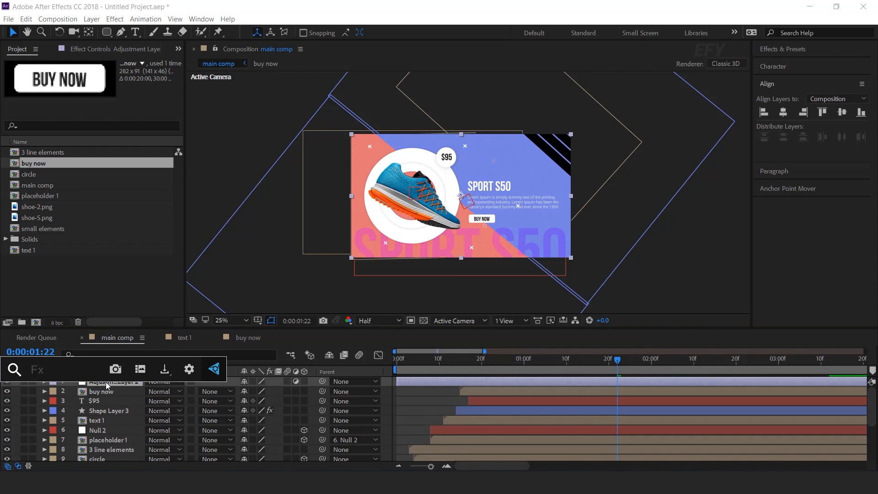
type("vi")
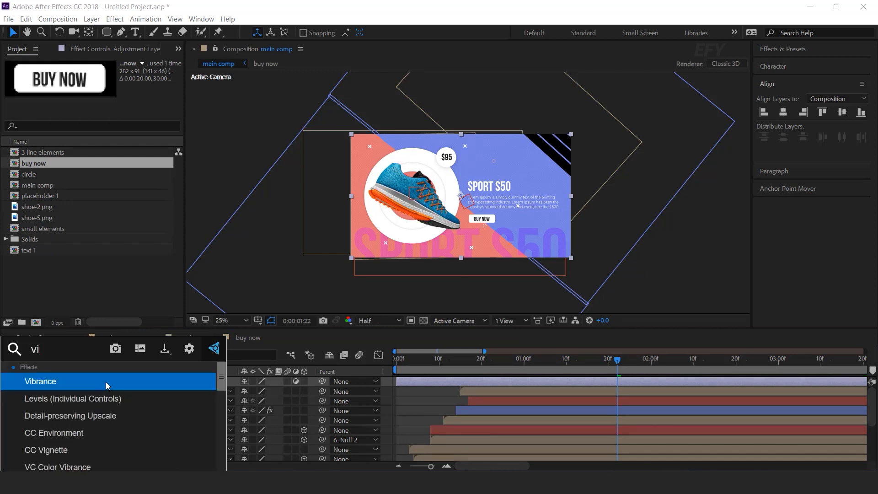
left_click(106, 382)
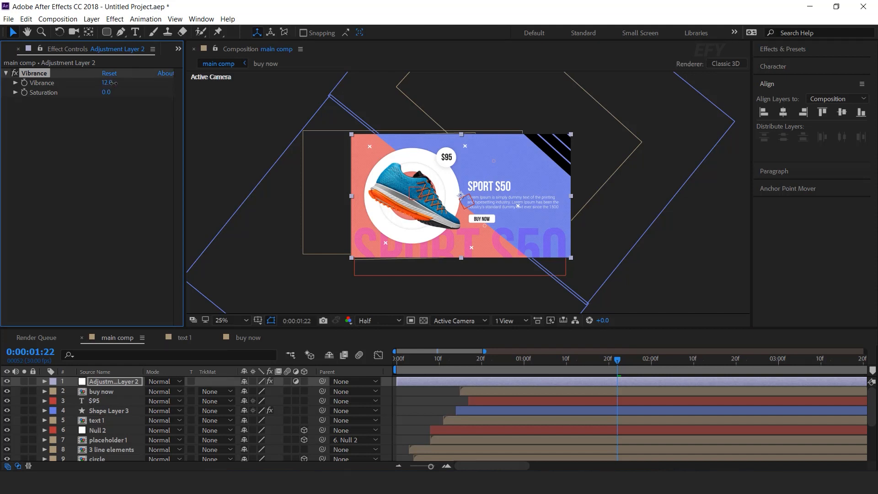
scroll(550, 232, "up", 2)
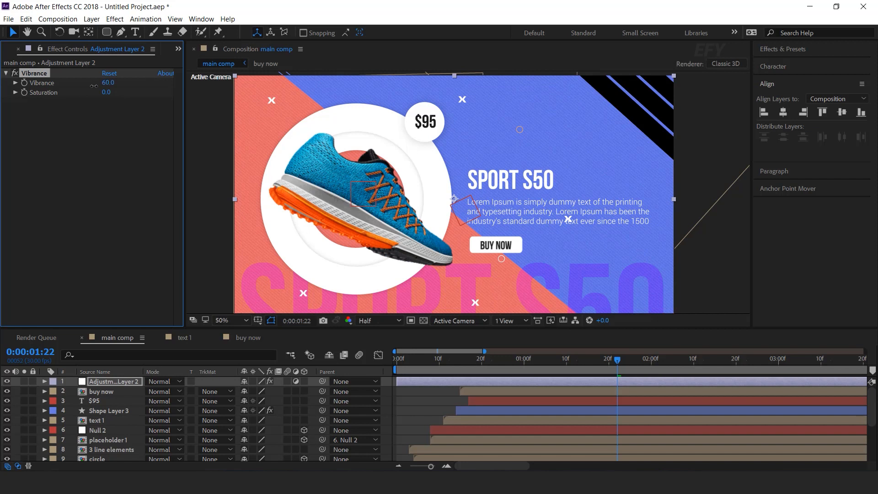
scroll(507, 171, "down", 2)
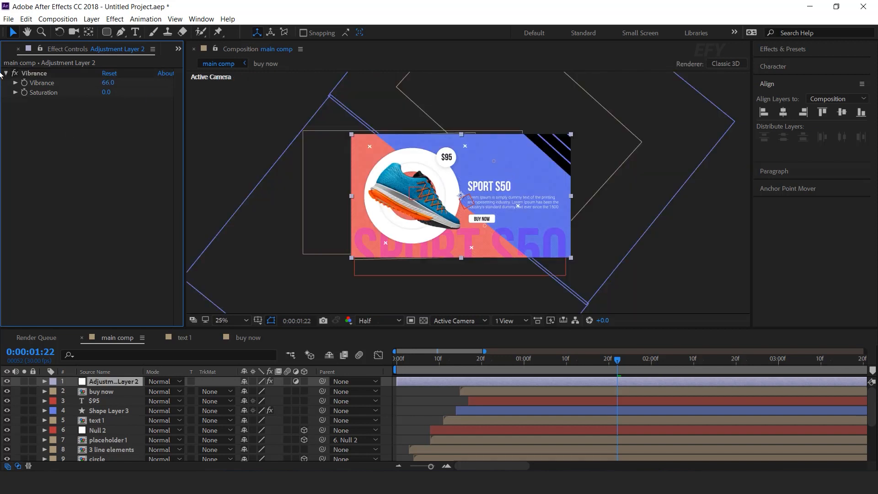
left_click(15, 74)
left_click(16, 73)
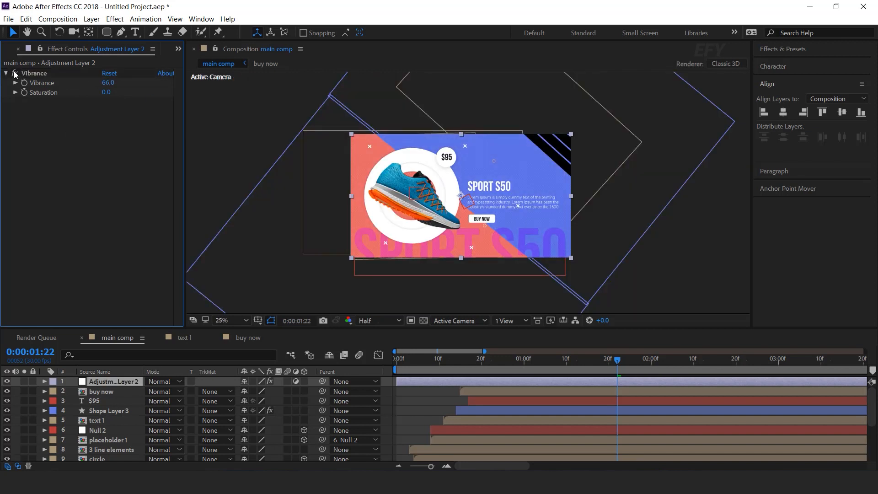
Step: Apply the Sharpen effect to the top adjustment layer with a Sharpen Amount of 10, then deselect the layer
key("ctrl+space")
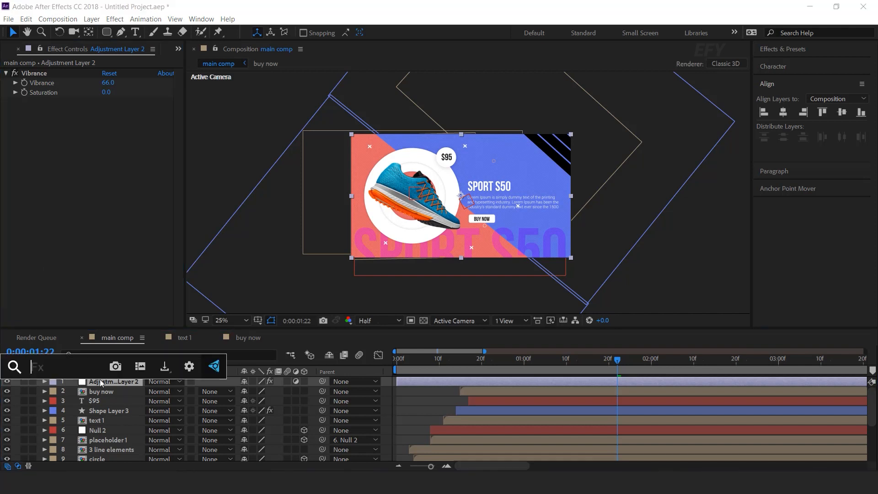
type("shar")
key("Return")
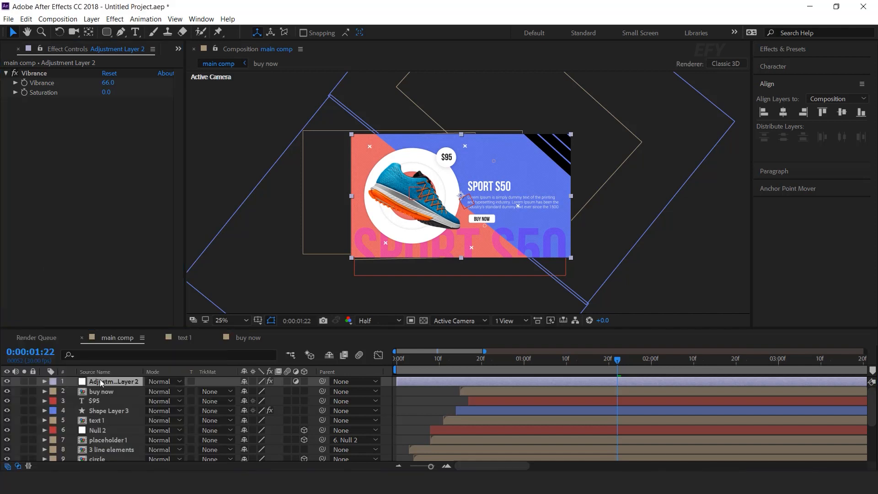
key("period")
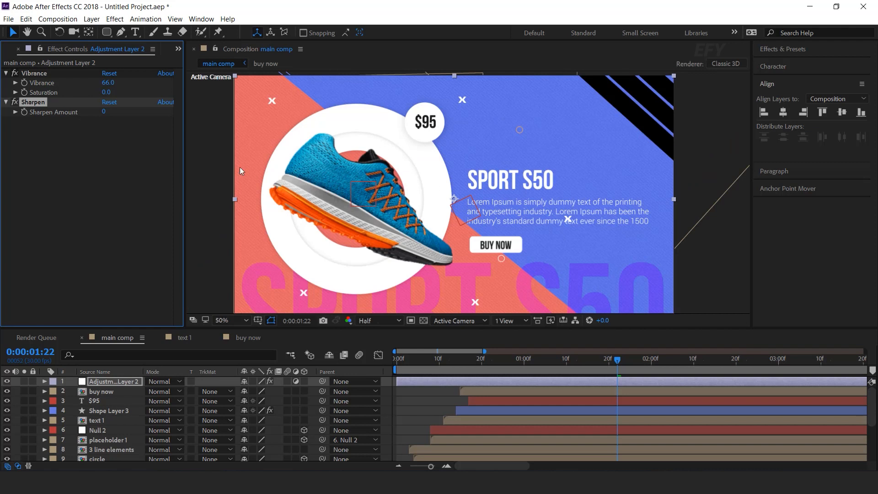
left_click_drag(104, 114, 111, 112)
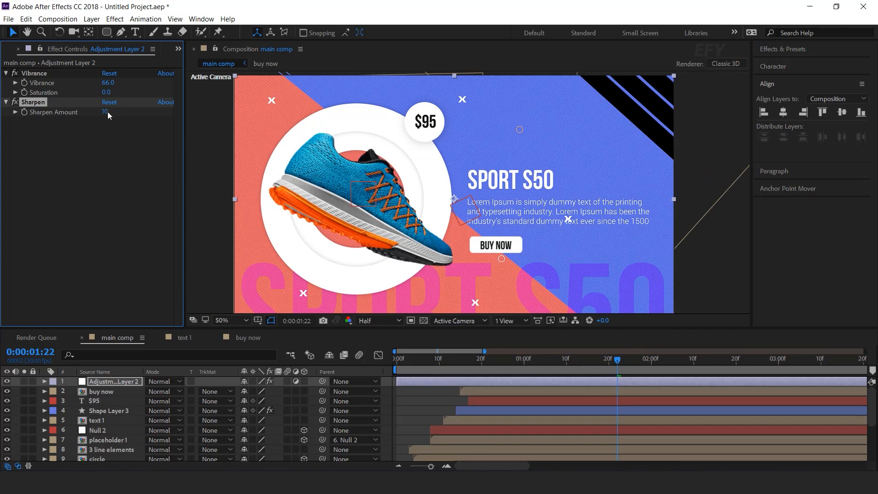
scroll(593, 180, "down", 2)
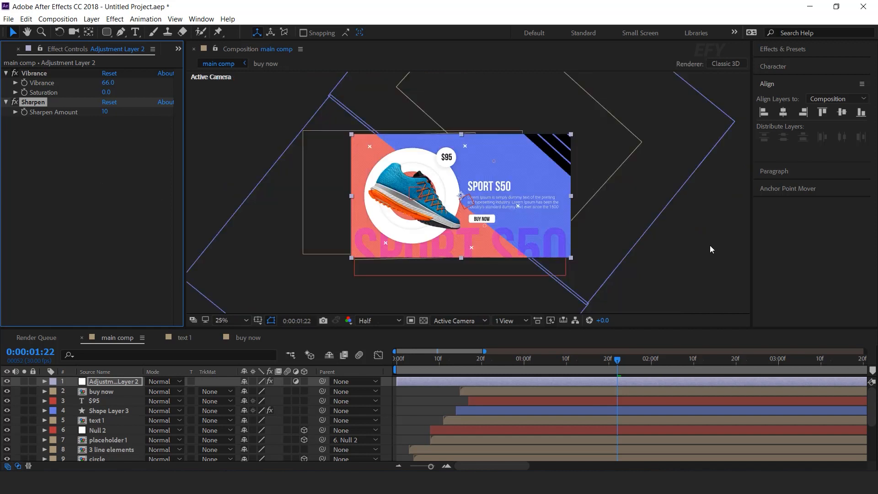
left_click(710, 245)
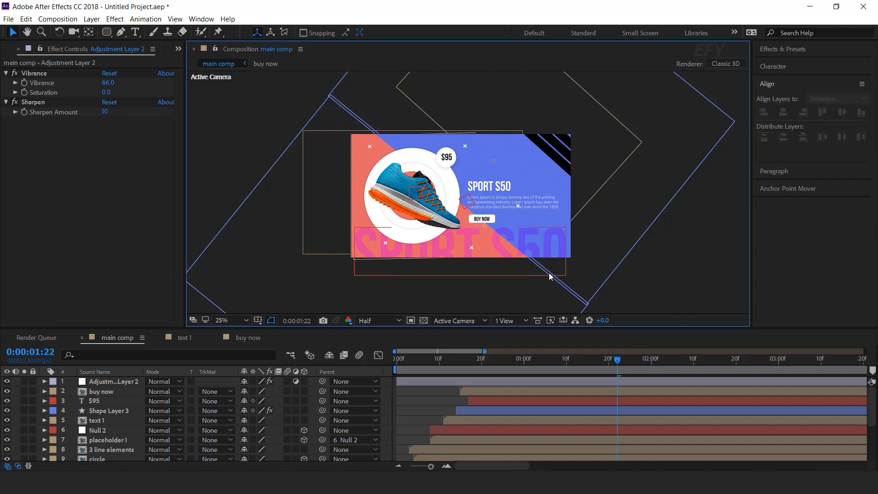
Step: Shift the layers from buy now down through small elements about 5 frames later and preview the animation
left_click_drag(415, 361, 372, 368)
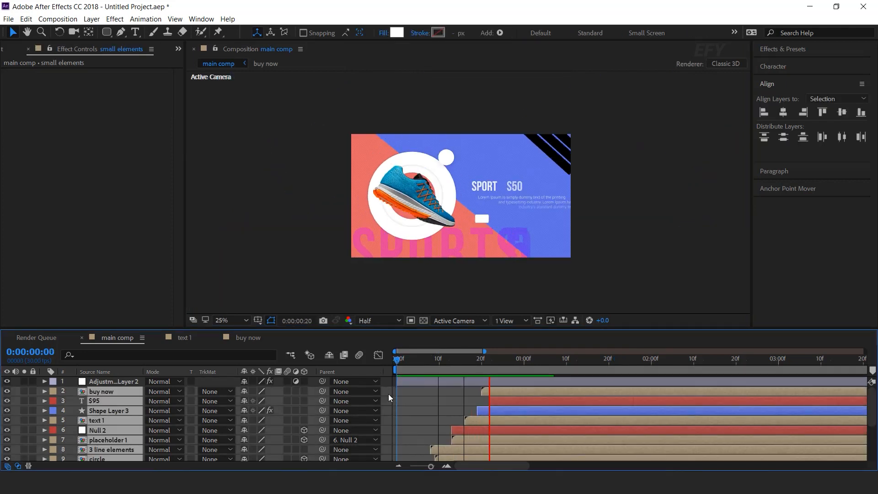
left_click_drag(406, 360, 438, 366)
key("space")
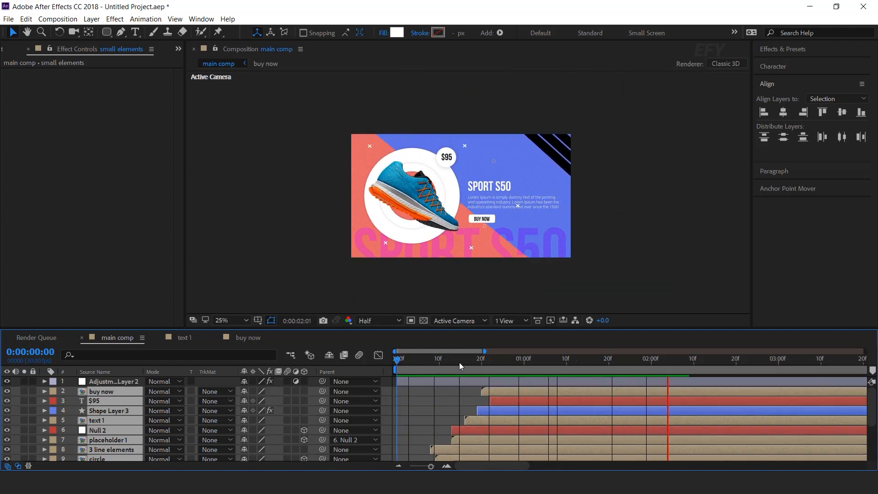
left_click(490, 363)
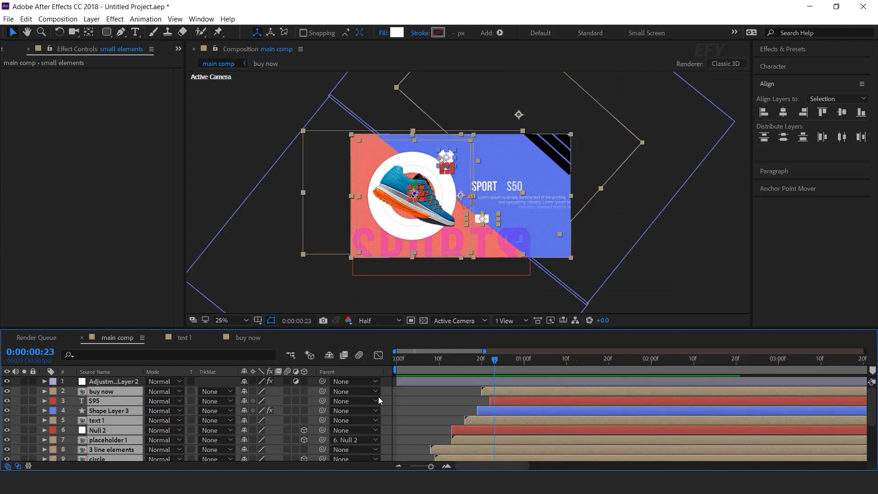